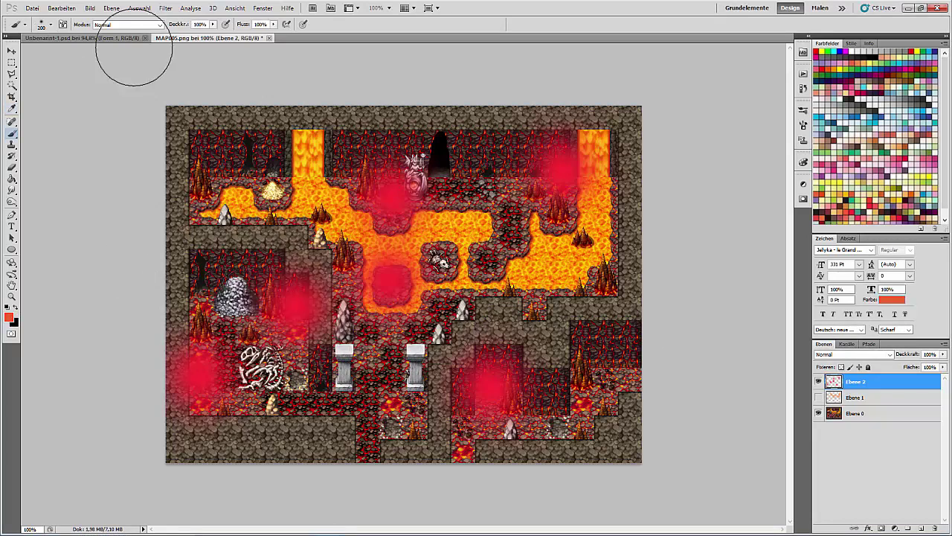
Paint orange dabs over the six red glow spots on Ebene 2 with a 150 px soft brush
{"action": "right_click", "coordinate": [95, 42]}
{"action": "left_click", "coordinate": [531, 5]}
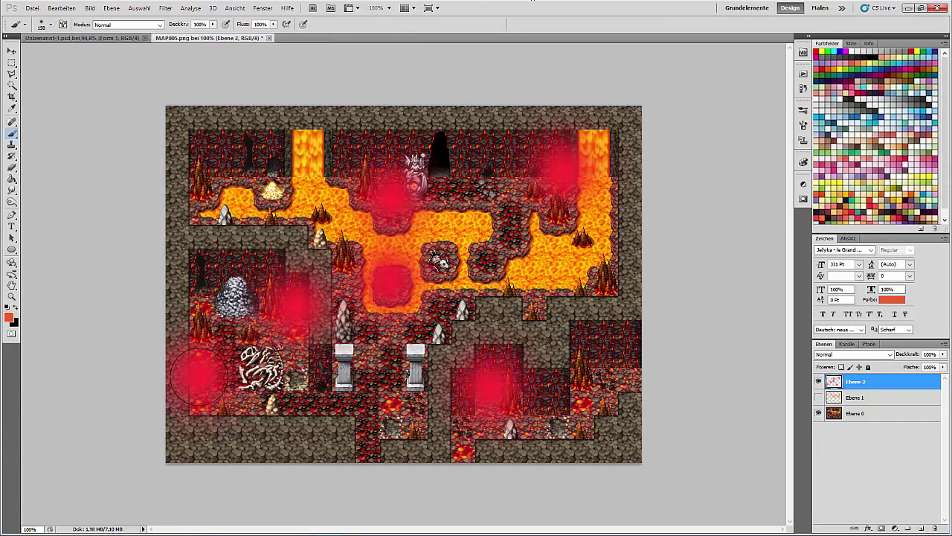
{"action": "left_click", "coordinate": [200, 374]}
{"action": "left_click", "coordinate": [301, 305]}
{"action": "left_click", "coordinate": [493, 378]}
{"action": "left_click", "coordinate": [392, 282]}
{"action": "left_click", "coordinate": [392, 281]}
{"action": "left_click", "coordinate": [387, 192]}
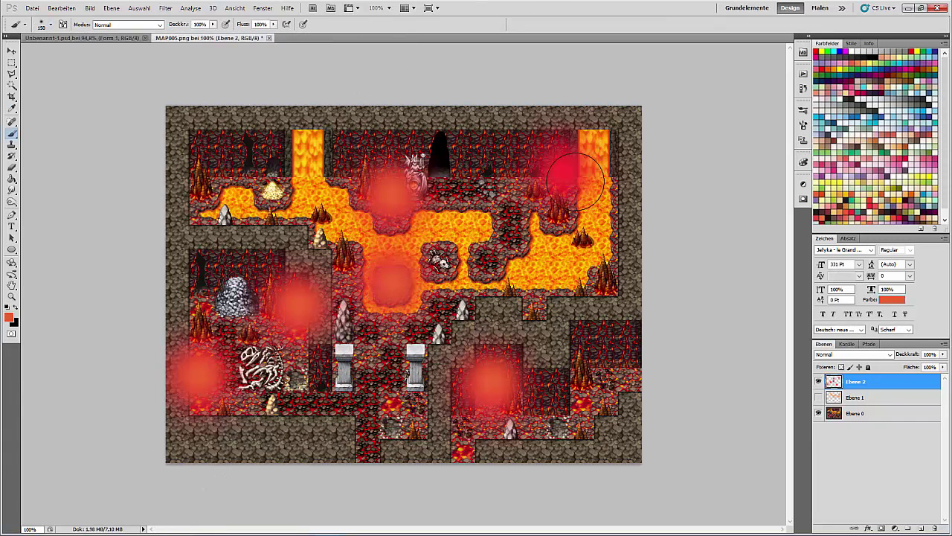
{"action": "left_click", "coordinate": [566, 169]}
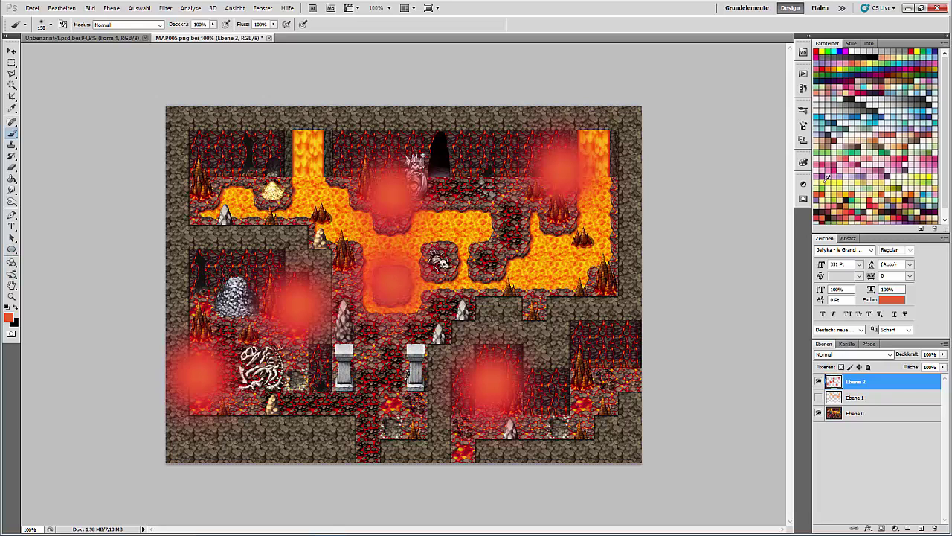
Paint yellow centres into the six glow spots with a 70 px brush at 0% hardness
{"action": "left_click", "coordinate": [49, 24]}
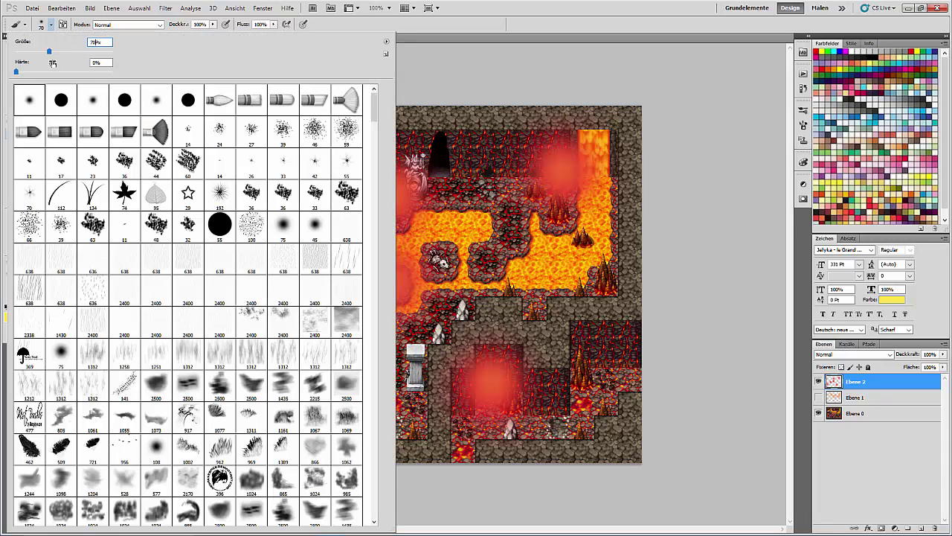
{"action": "key", "text": "Return"}
{"action": "left_click", "coordinate": [199, 374]}
{"action": "left_click", "coordinate": [297, 304]}
{"action": "left_click", "coordinate": [392, 281]}
{"action": "left_click", "coordinate": [393, 192]}
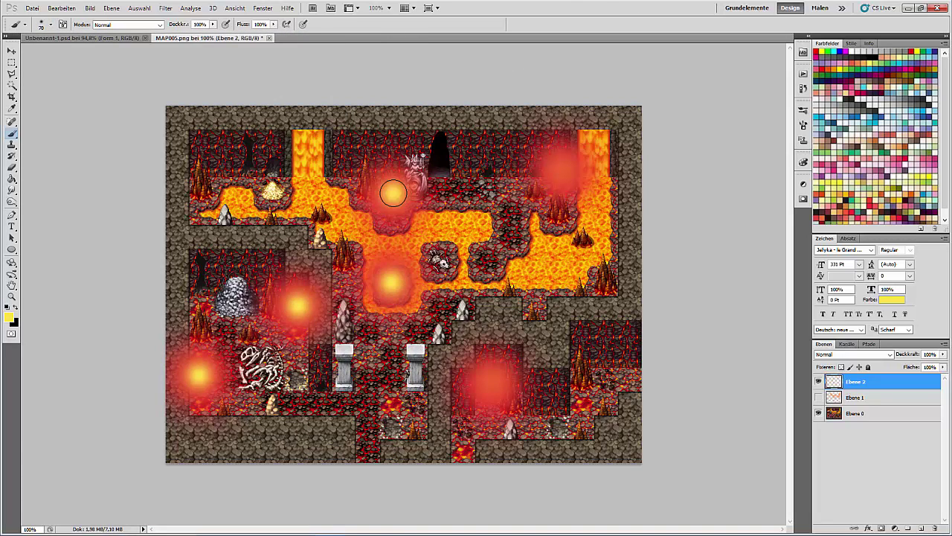
{"action": "left_click", "coordinate": [563, 170]}
{"action": "left_click", "coordinate": [492, 383]}
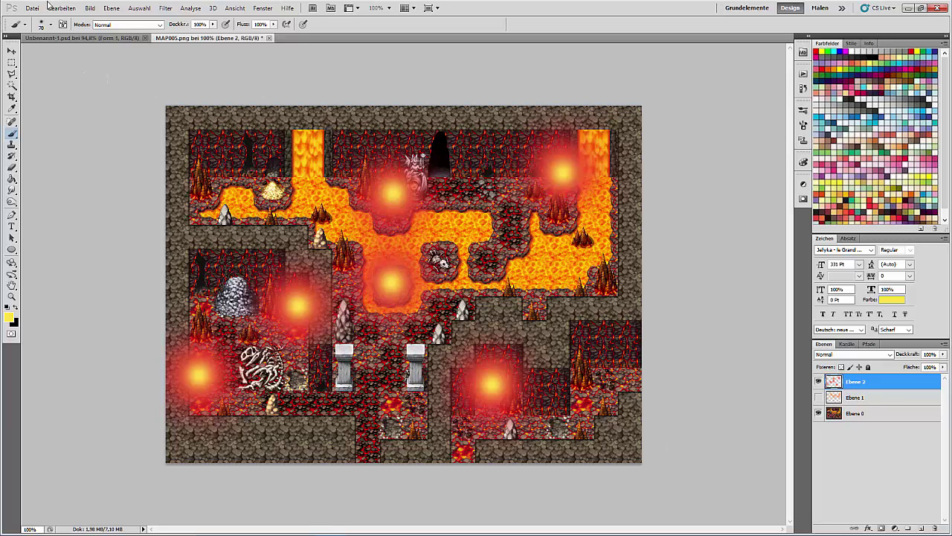
Reapply the last used filter to the glow spots on Ebene 2 and make Ebene 1 visible
{"action": "left_click", "coordinate": [165, 8]}
{"action": "left_click", "coordinate": [177, 20]}
{"action": "left_click", "coordinate": [11, 52]}
{"action": "left_click", "coordinate": [819, 397]}
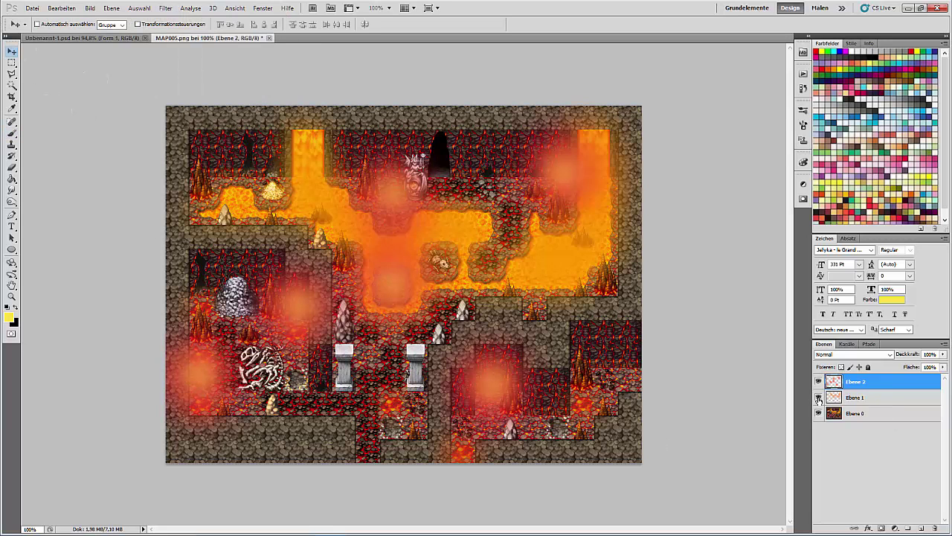
Hide the map layer Ebene 0, add a new layer directly above it and fill that layer with black
{"action": "left_click", "coordinate": [819, 413]}
{"action": "left_click", "coordinate": [868, 418]}
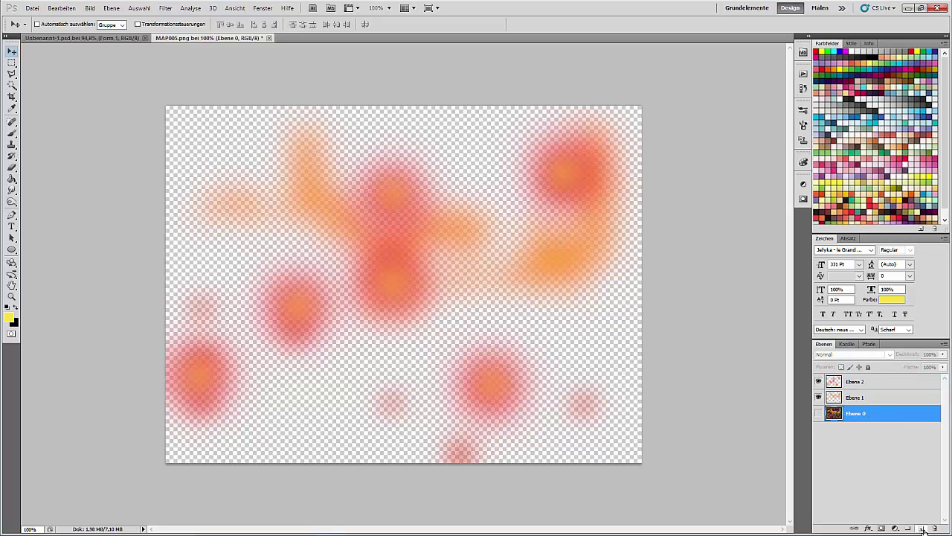
{"action": "left_click", "coordinate": [921, 528]}
{"action": "left_click", "coordinate": [6, 307]}
{"action": "left_click", "coordinate": [11, 179]}
{"action": "left_click", "coordinate": [299, 317]}
Load the lava glow shapes of Ebene 1 as a selection and delete that area from the black layer
{"action": "left_click", "coordinate": [838, 399]}
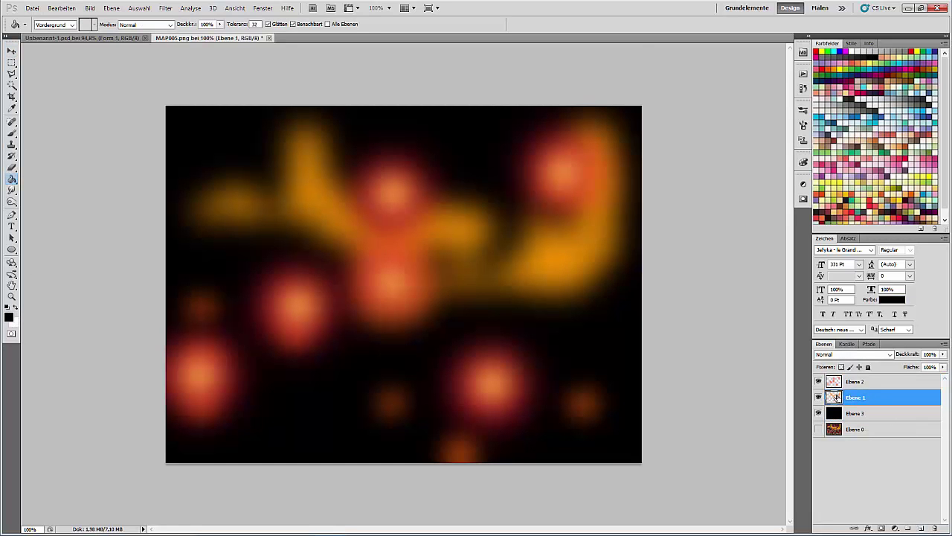
{"action": "left_click", "coordinate": [838, 399], "text": "ctrl"}
{"action": "left_click", "coordinate": [865, 416]}
{"action": "key", "text": "Delete"}
Load the glow spots of Ebene 2 as a selection, delete that area from black layer Ebene 3 and deselect
{"action": "left_click", "coordinate": [850, 383]}
{"action": "left_click", "coordinate": [834, 381], "text": "ctrl"}
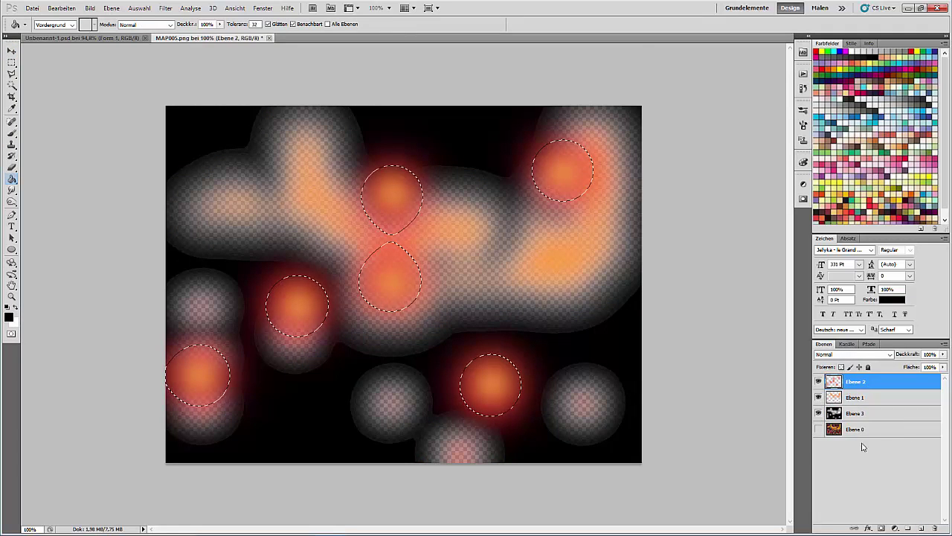
{"action": "left_click", "coordinate": [855, 413]}
{"action": "key", "text": "Delete"}
{"action": "key", "text": "ctrl+d"}
Hide the black layer Ebene 3 and set up a web export of the glows as PNG-24 with transparency
{"action": "left_click", "coordinate": [818, 413]}
{"action": "left_click", "coordinate": [859, 397]}
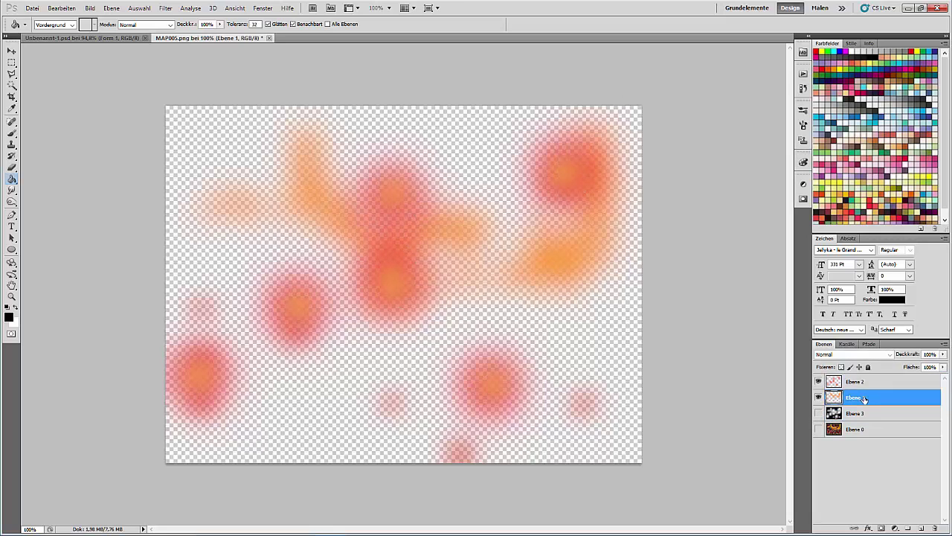
{"action": "left_click", "coordinate": [32, 7]}
{"action": "left_click", "coordinate": [111, 181]}
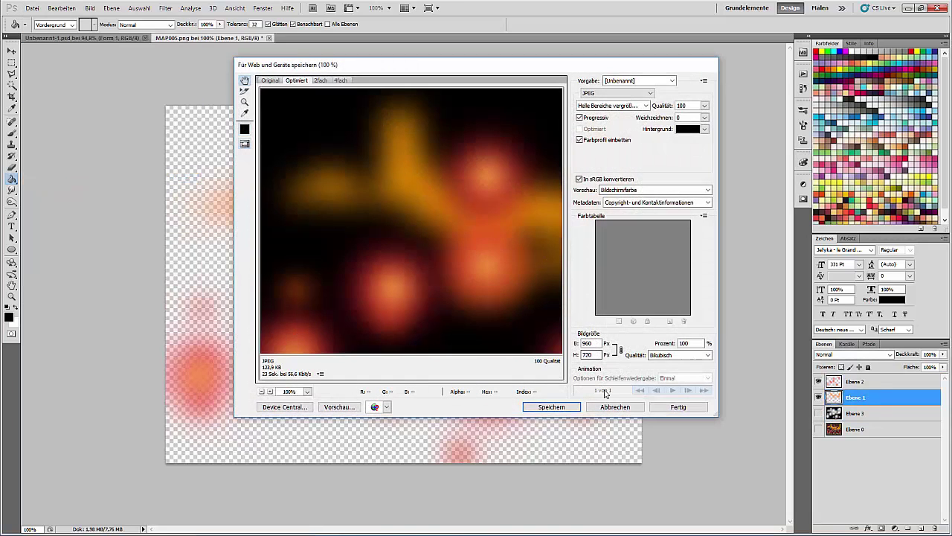
{"action": "left_click", "coordinate": [618, 93]}
{"action": "left_click", "coordinate": [610, 115]}
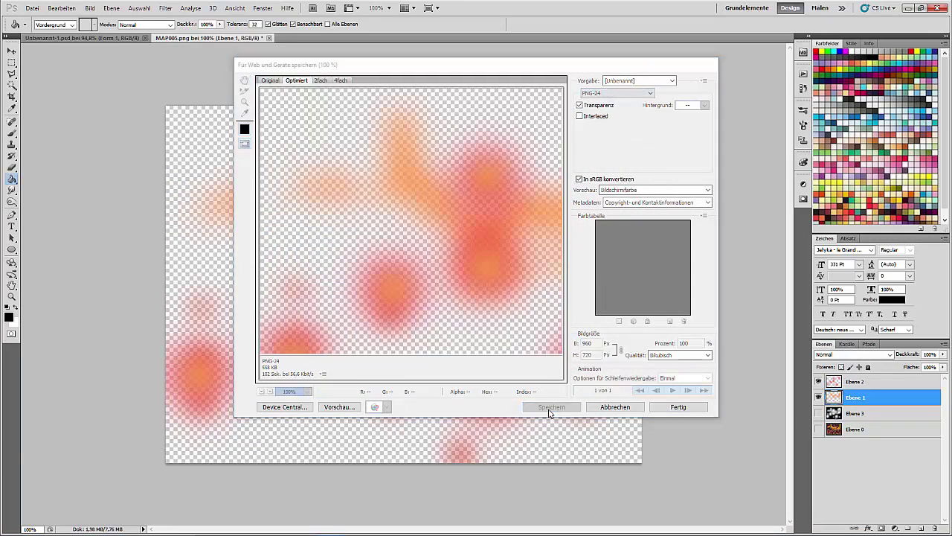
Save the glow image as !light5-1.png in the game project's pictures folder
{"action": "left_click", "coordinate": [551, 407]}
{"action": "left_click", "coordinate": [119, 24]}
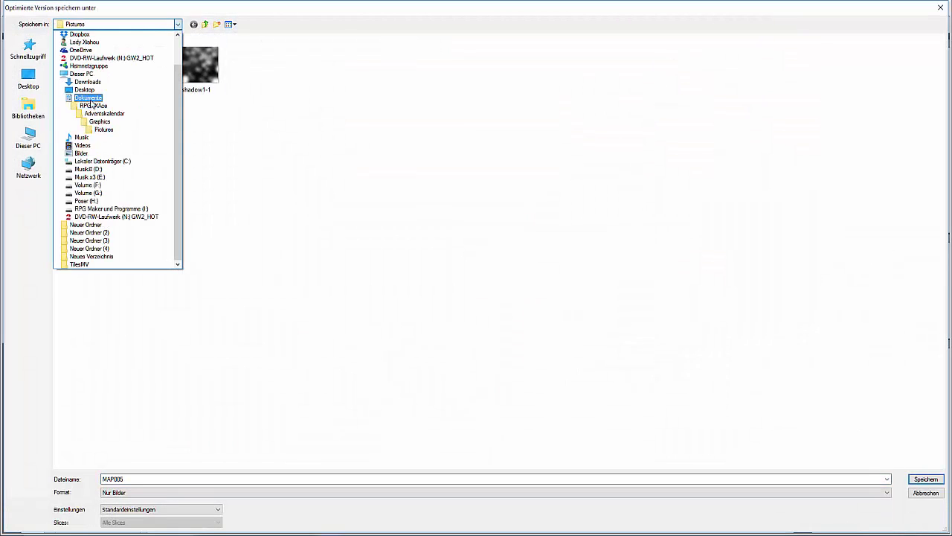
{"action": "left_click", "coordinate": [90, 99]}
{"action": "double_click", "coordinate": [74, 95]}
{"action": "double_click", "coordinate": [86, 50]}
{"action": "double_click", "coordinate": [74, 88]}
{"action": "double_click", "coordinate": [82, 117]}
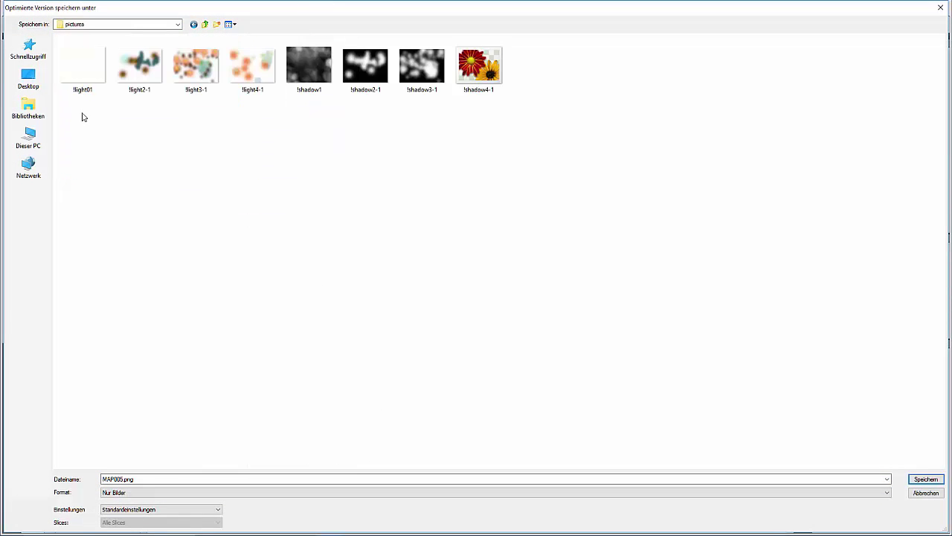
{"action": "left_click", "coordinate": [253, 71]}
{"action": "left_click", "coordinate": [116, 479]}
{"action": "key", "text": "BackSpace"}
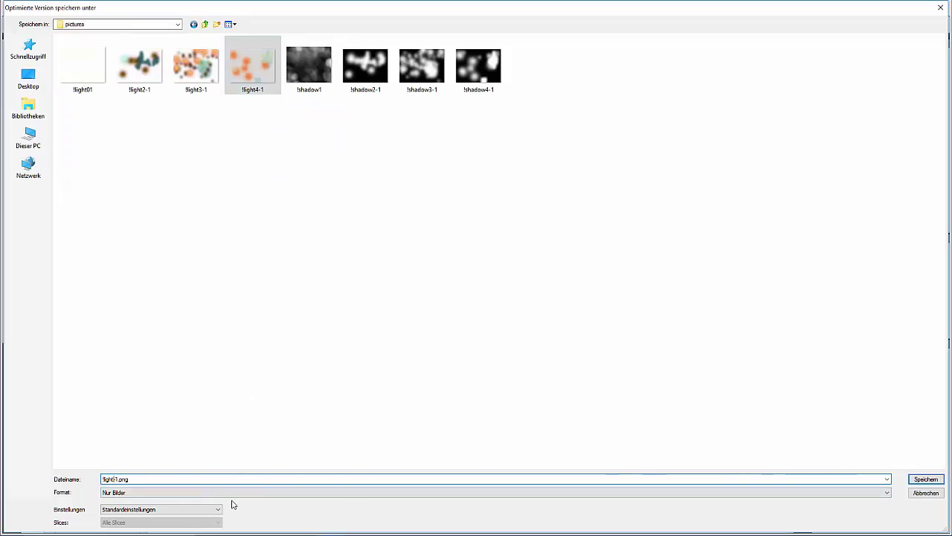
{"action": "type", "text": "5-"}
{"action": "key", "text": "Return"}
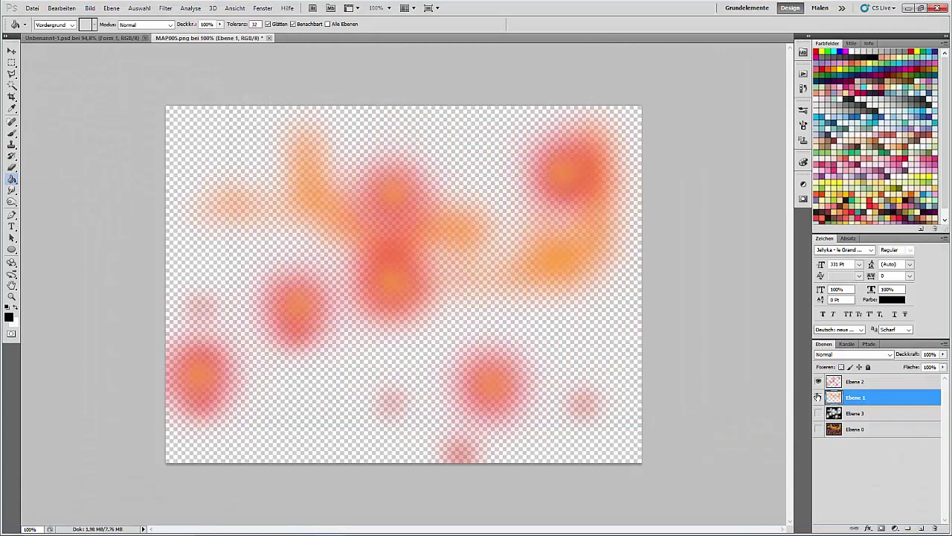
Hide both glow layers, Ebene 1 and Ebene 2, and show only the black shadow layer Ebene 3
{"action": "left_click", "coordinate": [818, 397]}
{"action": "left_click", "coordinate": [818, 381]}
{"action": "left_click", "coordinate": [855, 413]}
{"action": "left_click", "coordinate": [819, 413]}
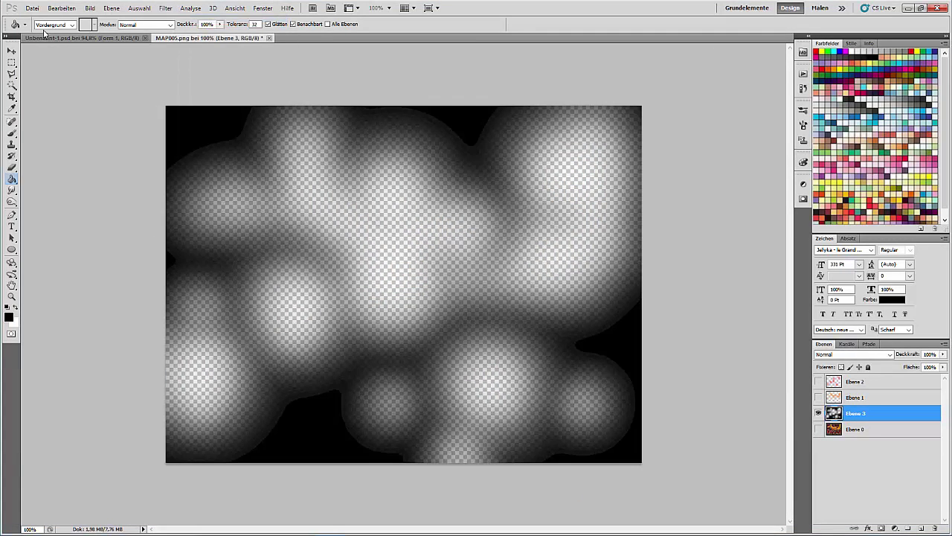
Export the shadow layer for web and save it as !shadow5-1.png in the pictures folder
{"action": "left_click", "coordinate": [32, 7]}
{"action": "left_click", "coordinate": [112, 179]}
{"action": "left_click", "coordinate": [545, 407]}
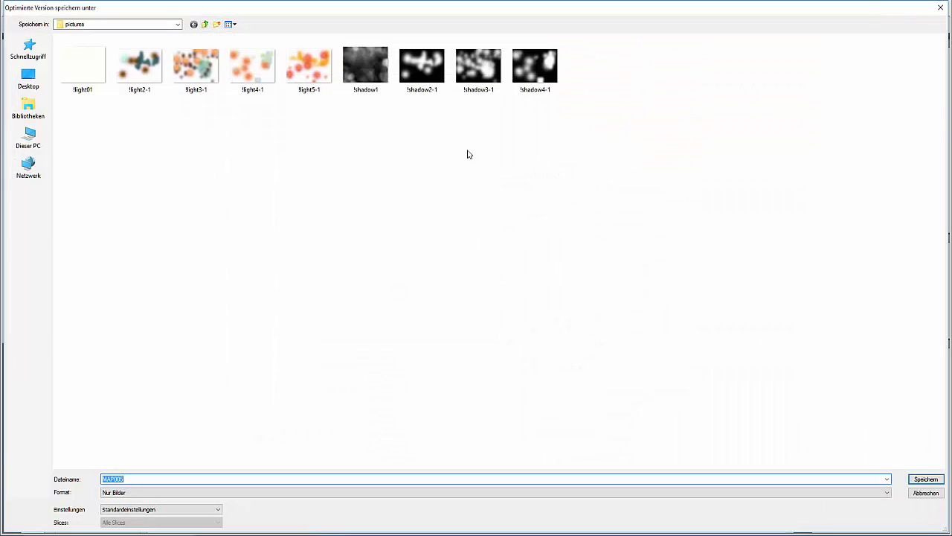
{"action": "left_click", "coordinate": [125, 479]}
{"action": "left_click", "coordinate": [126, 479]}
{"action": "key", "text": "BackSpace"}
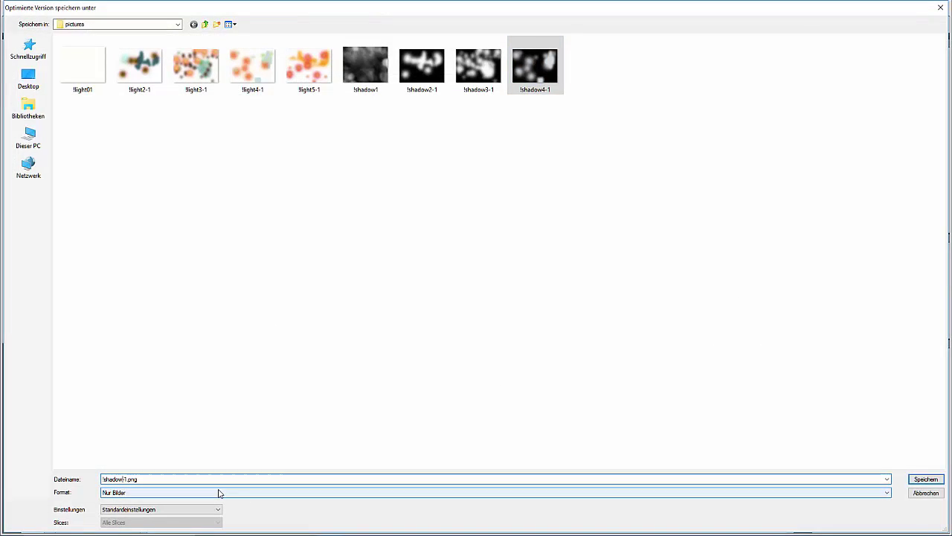
{"action": "type", "text": "5"}
{"action": "key", "text": "Return"}
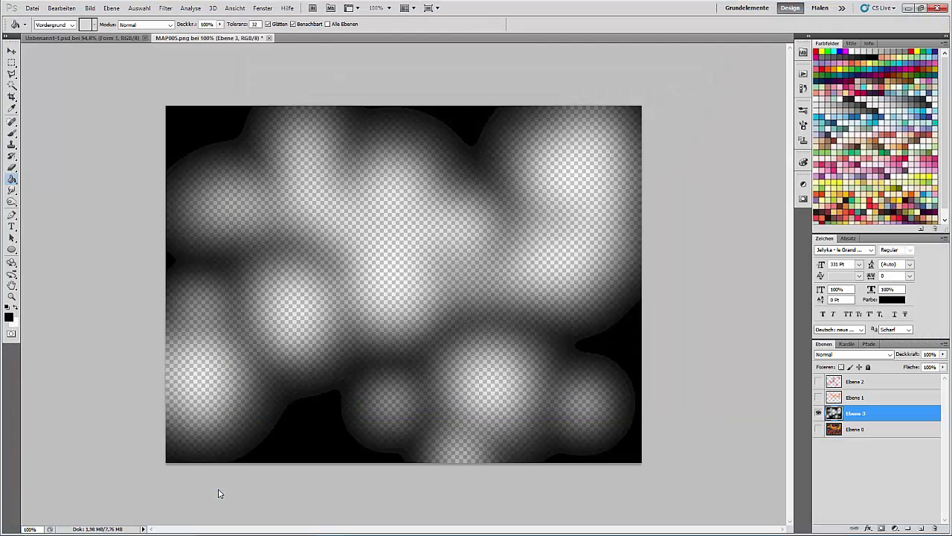
Switch to RPG Maker MV and open the event on the bottom-right corner tile of MAP005
{"action": "left_click", "coordinate": [909, 7]}
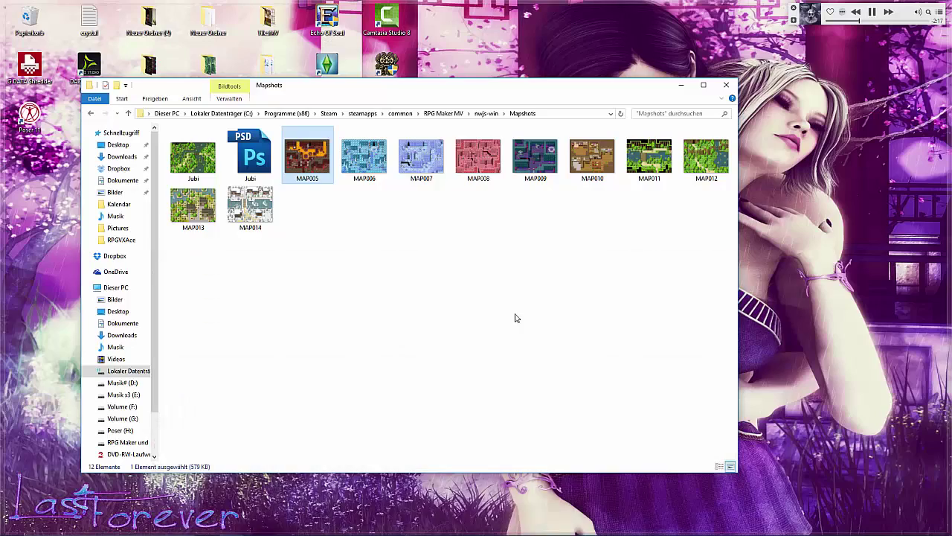
{"action": "left_click", "coordinate": [677, 89]}
{"action": "left_click", "coordinate": [474, 525]}
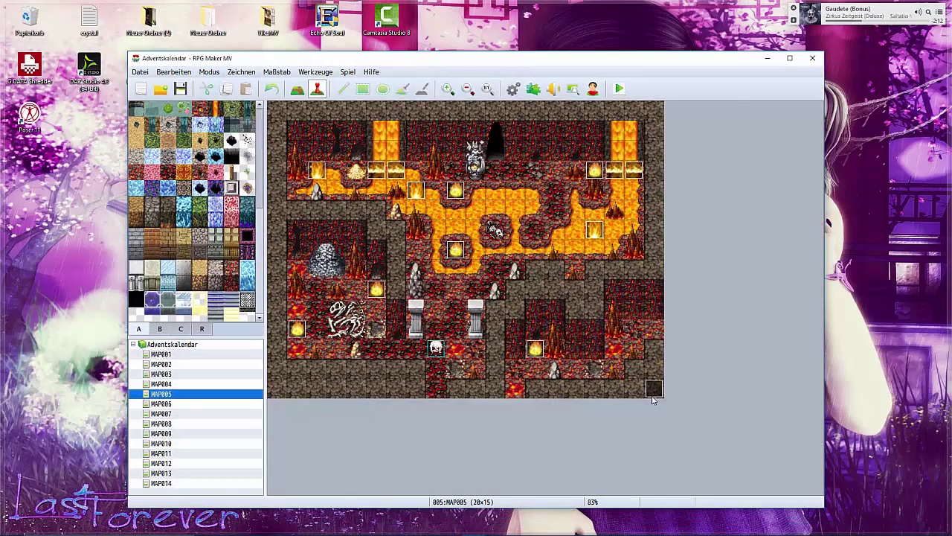
{"action": "double_click", "coordinate": [654, 387]}
Add a Bild zeigen command for picture 1 using !light5-1 with Zusätzlich blending and opacity 200
{"action": "double_click", "coordinate": [487, 178]}
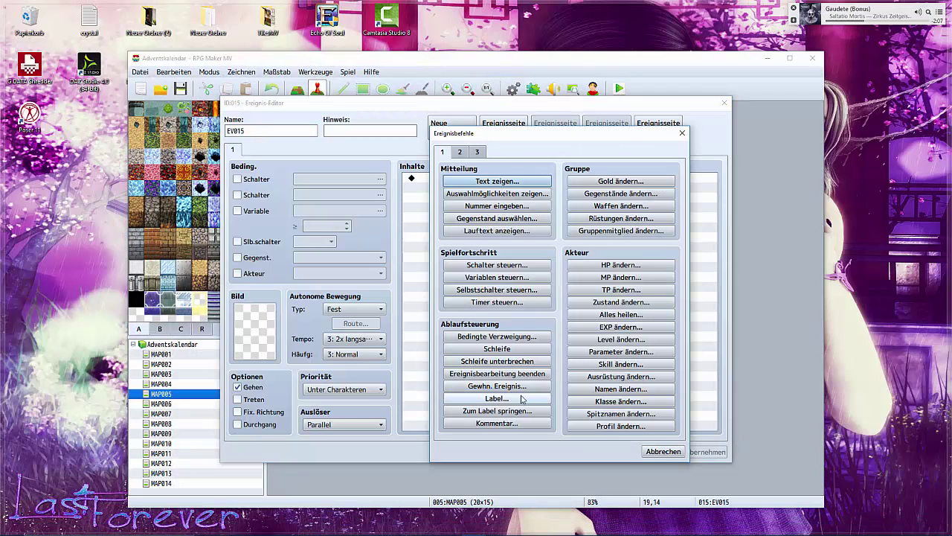
{"action": "left_click", "coordinate": [460, 151]}
{"action": "left_click", "coordinate": [497, 373]}
{"action": "left_click", "coordinate": [513, 233]}
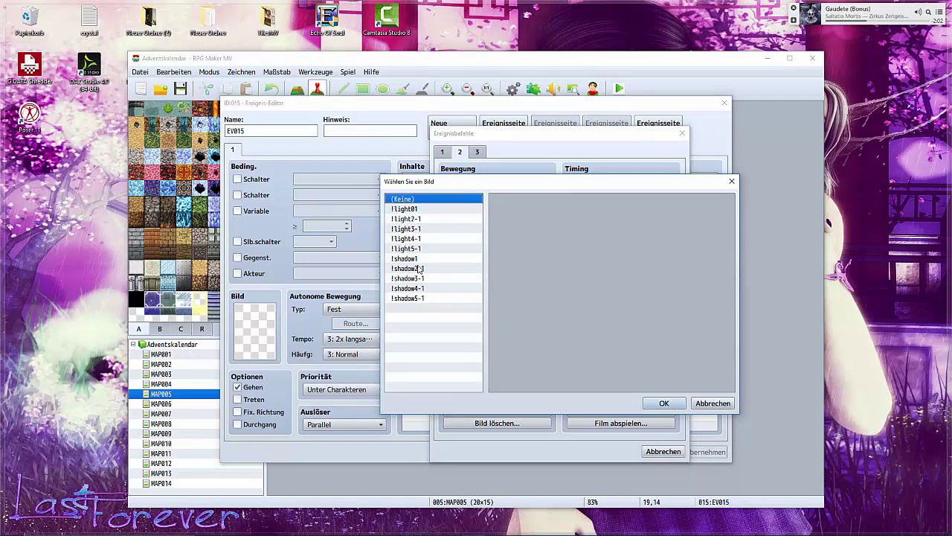
{"action": "left_click", "coordinate": [422, 251]}
{"action": "left_click", "coordinate": [662, 399]}
{"action": "left_click", "coordinate": [636, 372]}
{"action": "left_click", "coordinate": [636, 382]}
{"action": "left_click", "coordinate": [631, 347]}
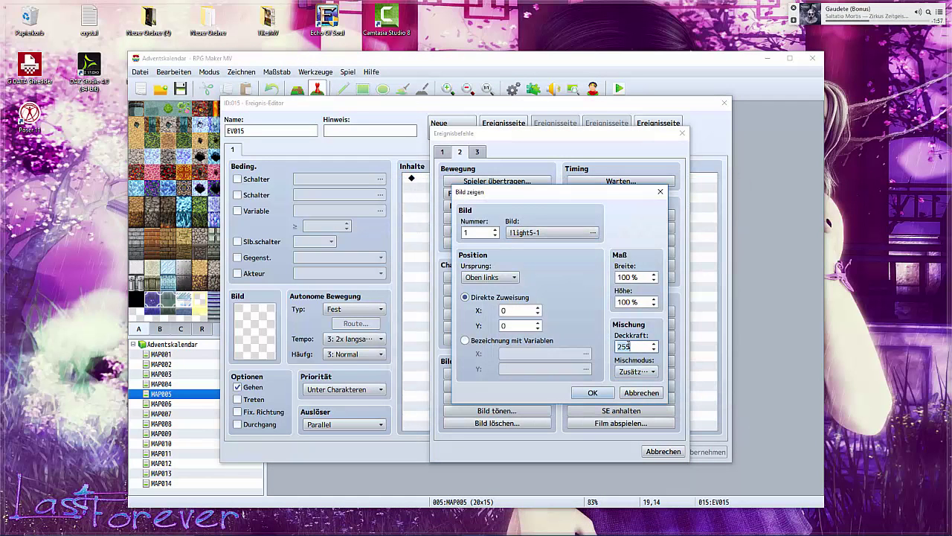
{"action": "type", "text": "200"}
{"action": "left_click", "coordinate": [592, 392]}
Add a Bild zeigen command for picture 2 using !shadow5-1 with opacity 150, and save the event
{"action": "double_click", "coordinate": [532, 196]}
{"action": "left_click", "coordinate": [497, 374]}
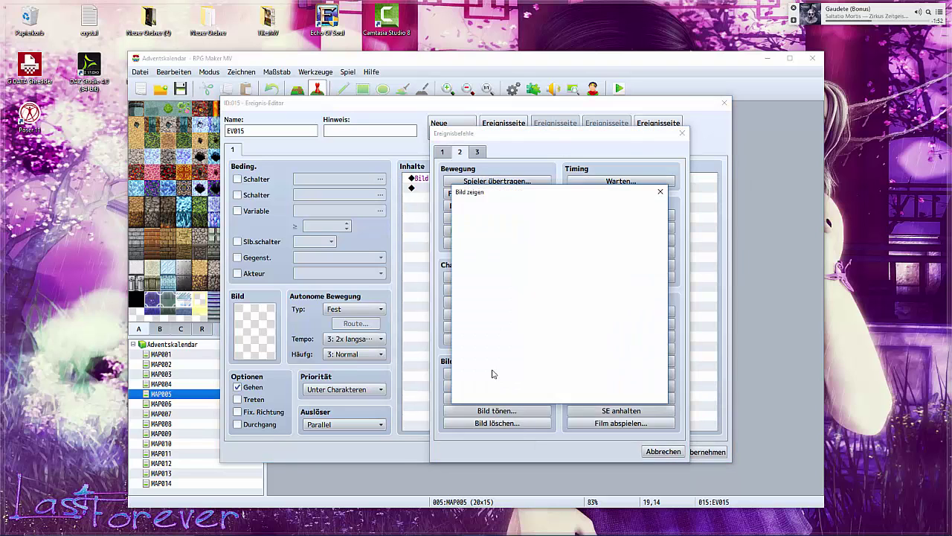
{"action": "left_click", "coordinate": [546, 233]}
{"action": "left_click", "coordinate": [408, 297]}
{"action": "left_click", "coordinate": [663, 403]}
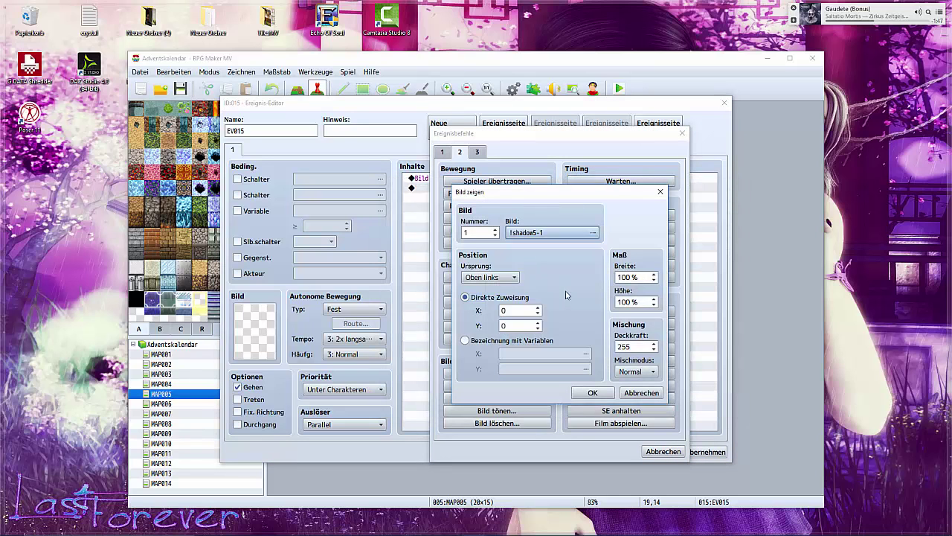
{"action": "left_click", "coordinate": [631, 346]}
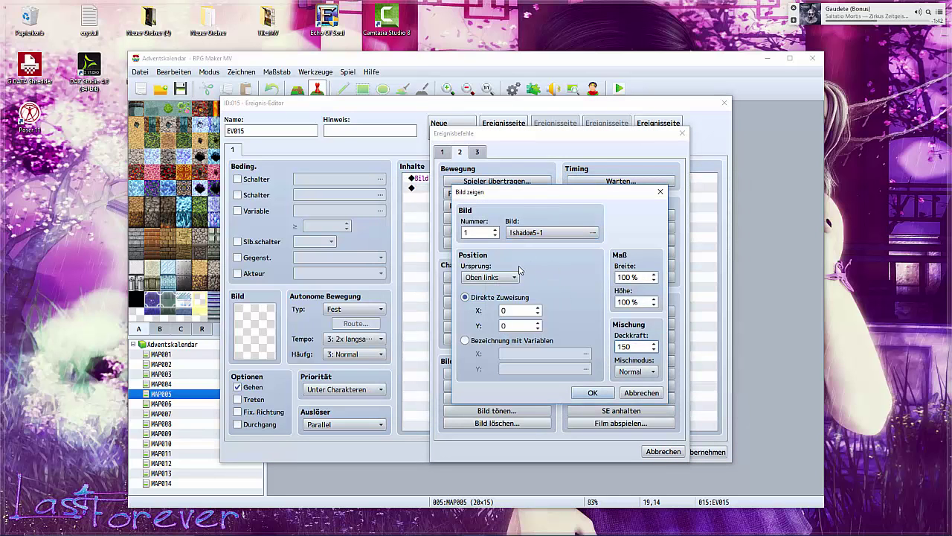
{"action": "left_click", "coordinate": [593, 392]}
{"action": "left_click", "coordinate": [607, 452]}
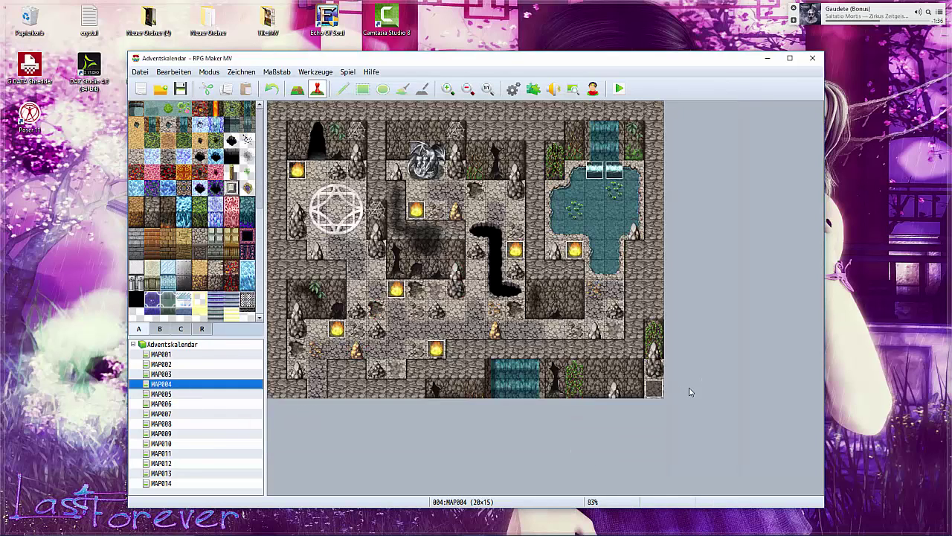
Copy the plug-in commands BindPictureToMap 1 top and BindPictureToMap 2 top from the corner event of MAP004
{"action": "double_click", "coordinate": [515, 200]}
{"action": "left_click", "coordinate": [515, 200]}
{"action": "left_click", "coordinate": [478, 209]}
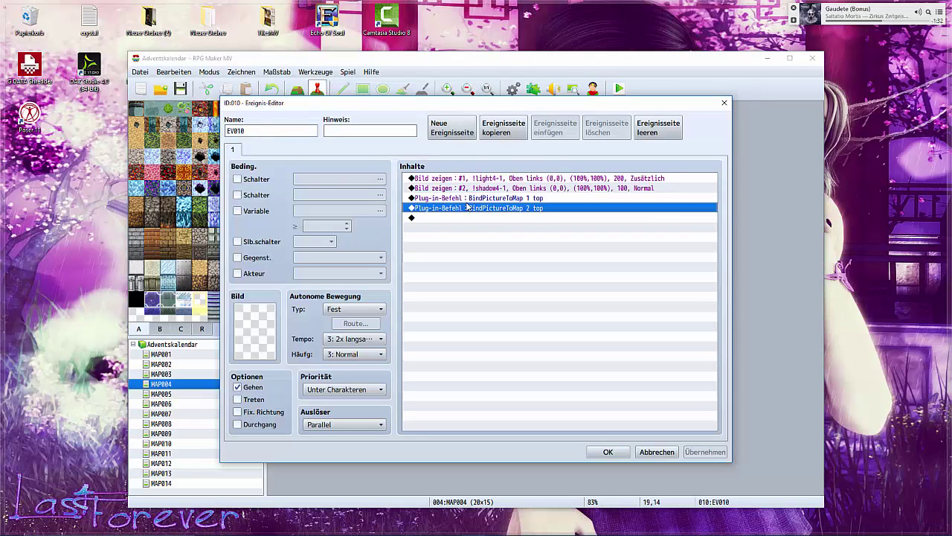
{"action": "left_click", "coordinate": [471, 198]}
{"action": "left_click", "coordinate": [459, 209]}
{"action": "left_click_drag", "start_coordinate": [458, 208], "coordinate": [460, 203]}
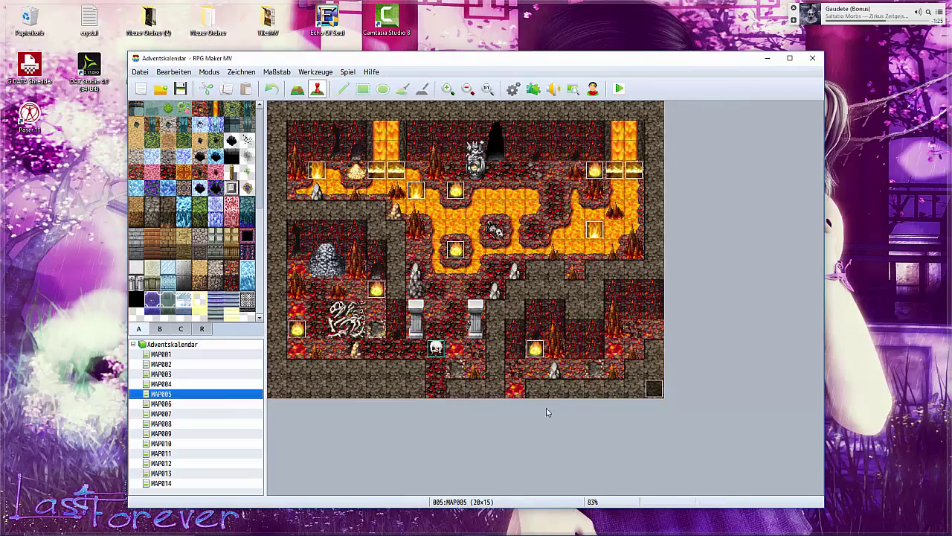
Paste the copied plug-in commands below the picture commands in MAP005's corner event and save the event
{"action": "double_click", "coordinate": [660, 395]}
{"action": "right_click", "coordinate": [591, 198]}
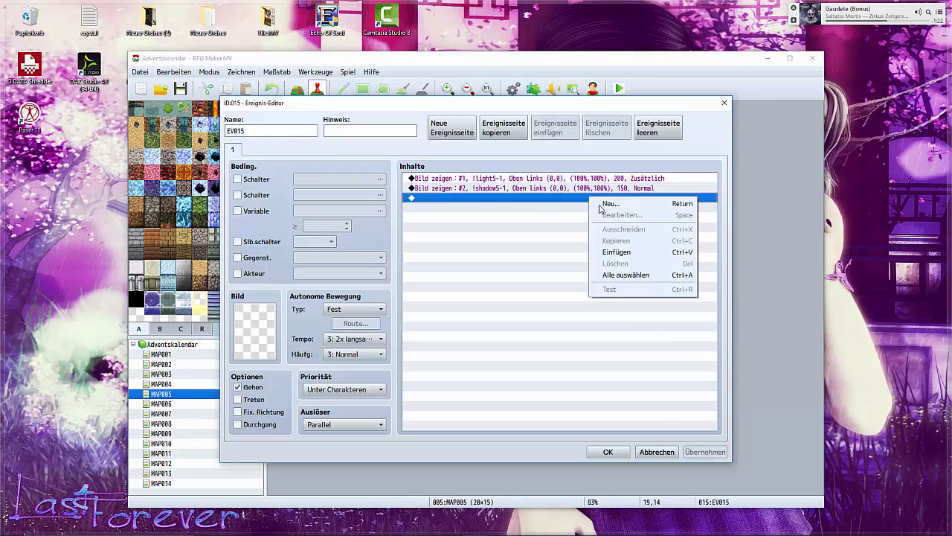
{"action": "left_click", "coordinate": [617, 251]}
{"action": "left_click", "coordinate": [616, 448]}
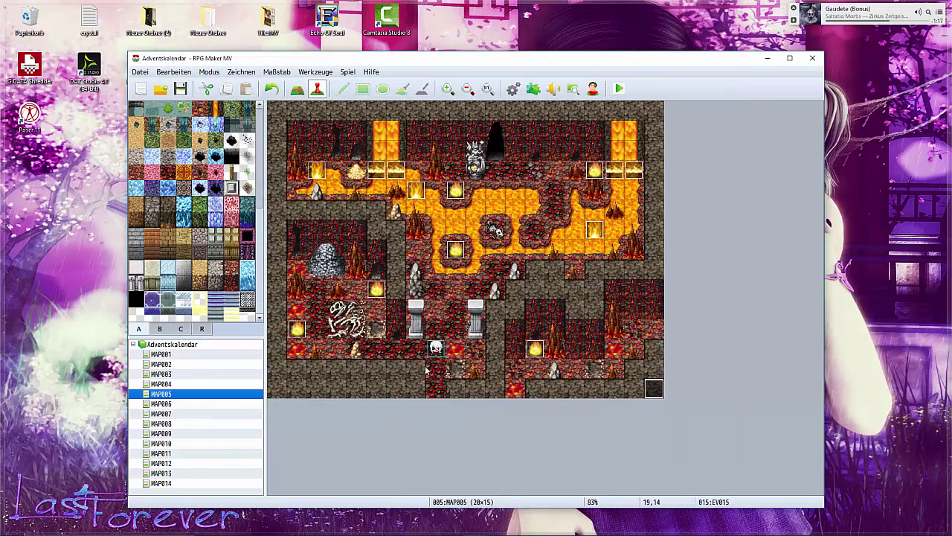
Start a playtest of the Adventskalendar game
{"action": "left_click", "coordinate": [619, 89]}
{"action": "left_click", "coordinate": [438, 310]}
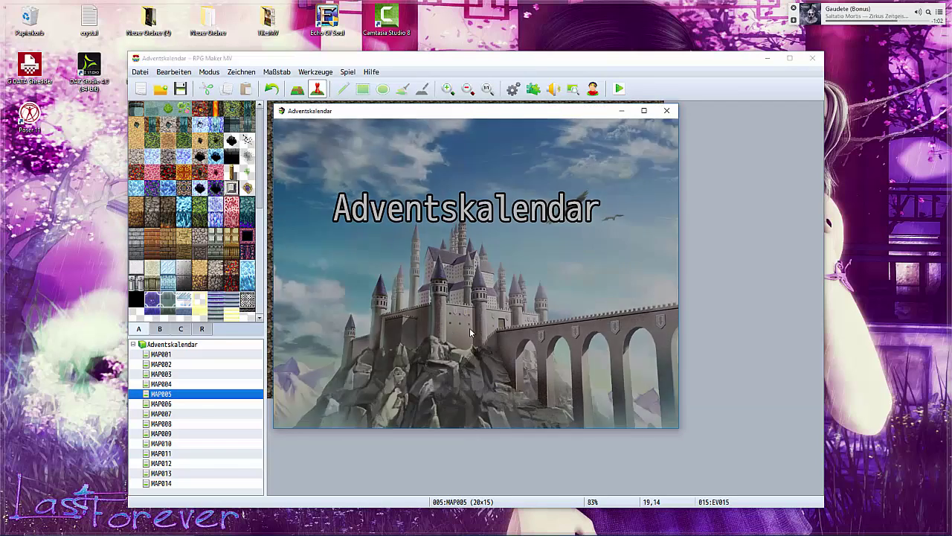
Walk the character around the lava cave in the playtest to check the light and shadow overlays, and close the game
{"action": "left_click", "coordinate": [470, 329]}
{"action": "left_click", "coordinate": [513, 270]}
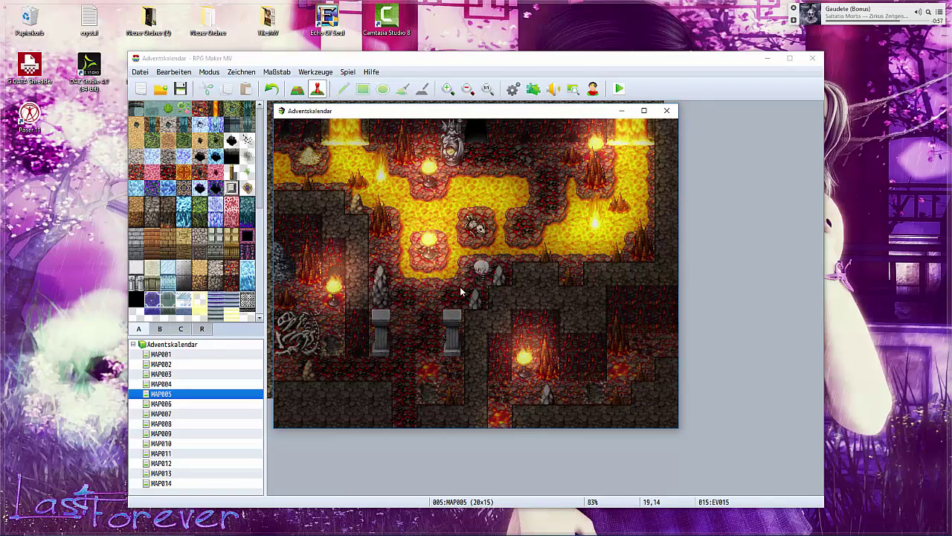
{"action": "left_click", "coordinate": [461, 289]}
{"action": "left_click", "coordinate": [452, 365]}
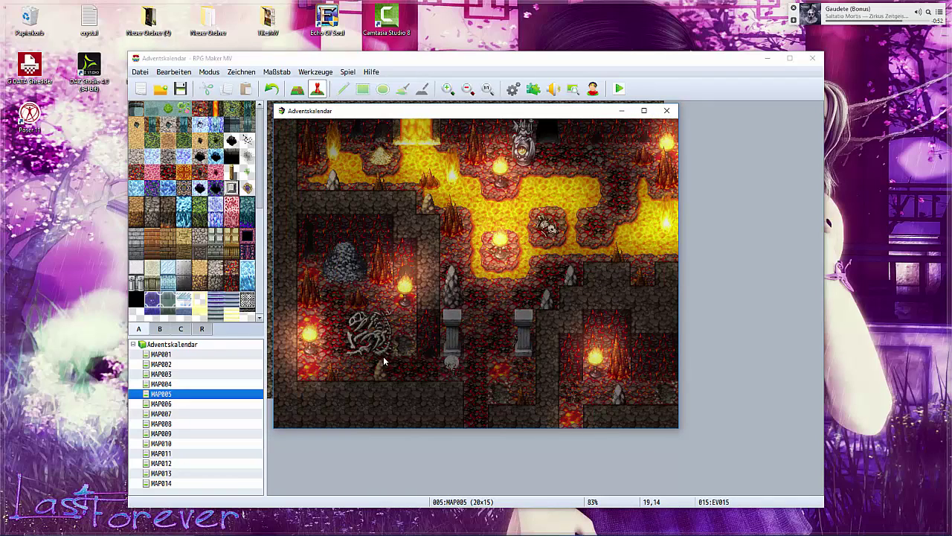
{"action": "left_click", "coordinate": [472, 300]}
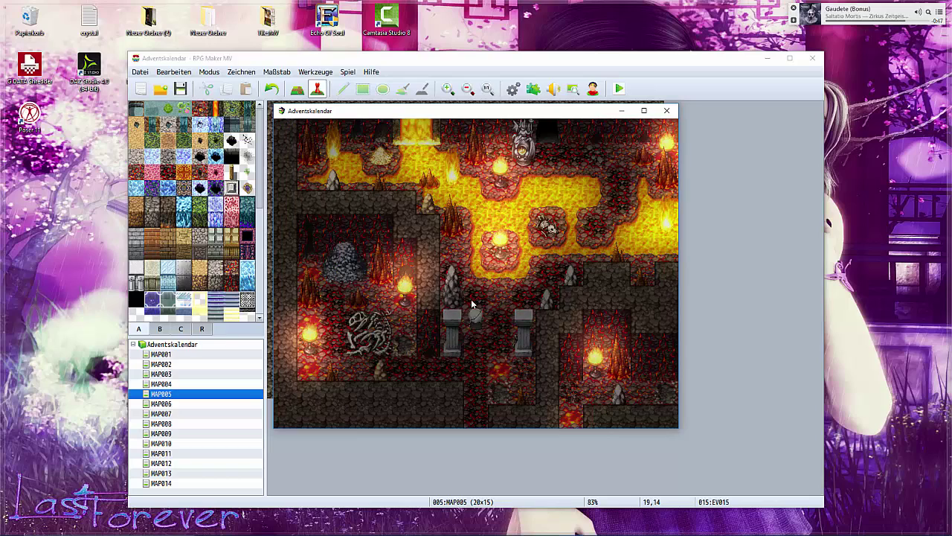
{"action": "left_click", "coordinate": [501, 305]}
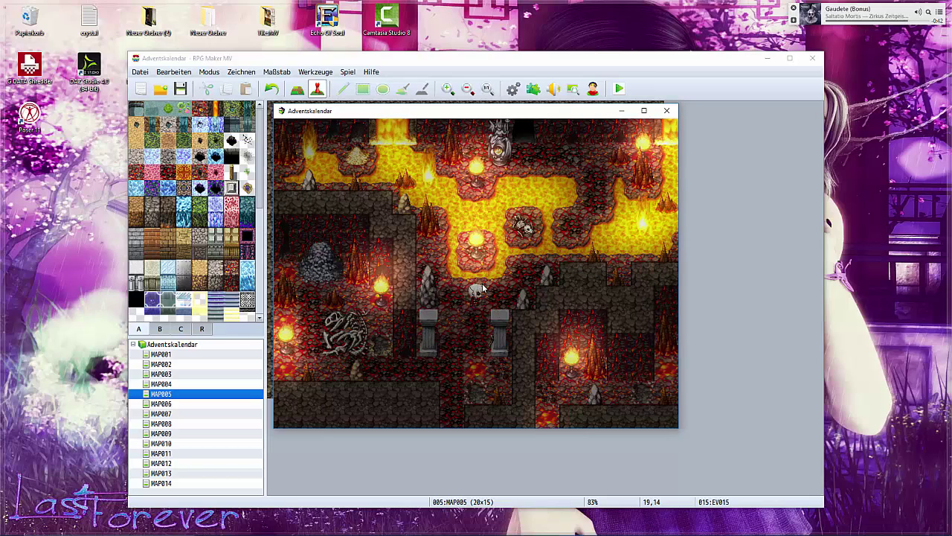
{"action": "left_click", "coordinate": [453, 272]}
{"action": "left_click", "coordinate": [476, 332]}
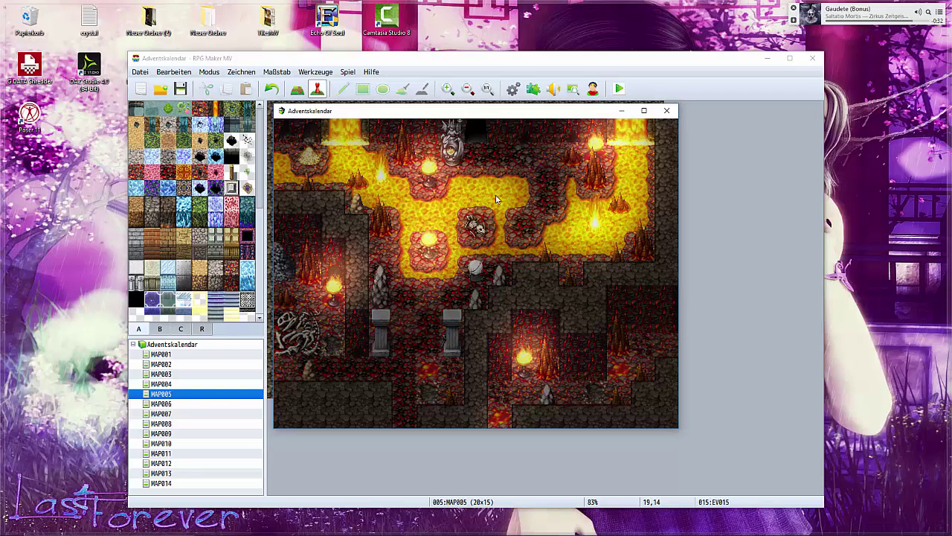
{"action": "left_click", "coordinate": [666, 110]}
Open MAP006 in the map list and switch to Photoshop
{"action": "left_click", "coordinate": [161, 403]}
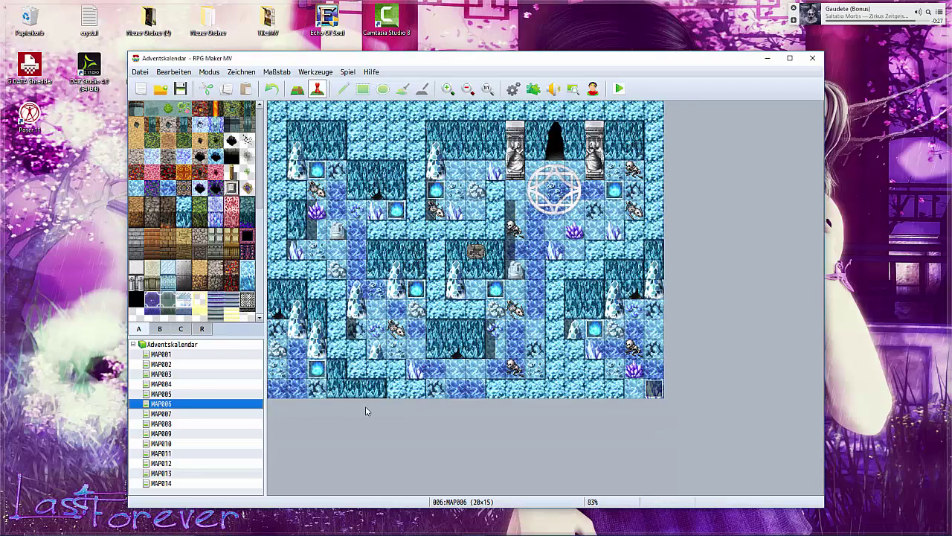
{"action": "mouse_move", "coordinate": [420, 531]}
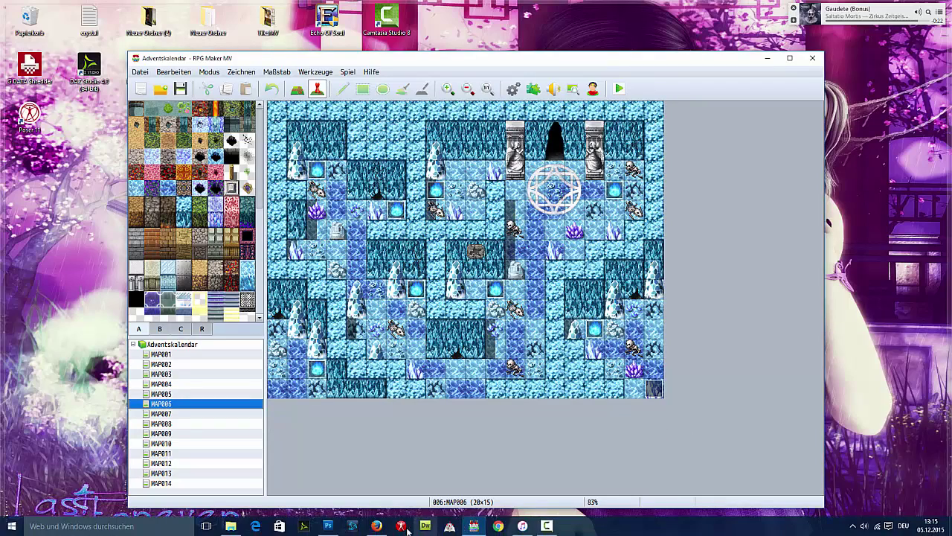
{"action": "left_click", "coordinate": [342, 526]}
{"action": "left_click", "coordinate": [270, 39]}
{"action": "left_click", "coordinate": [473, 208]}
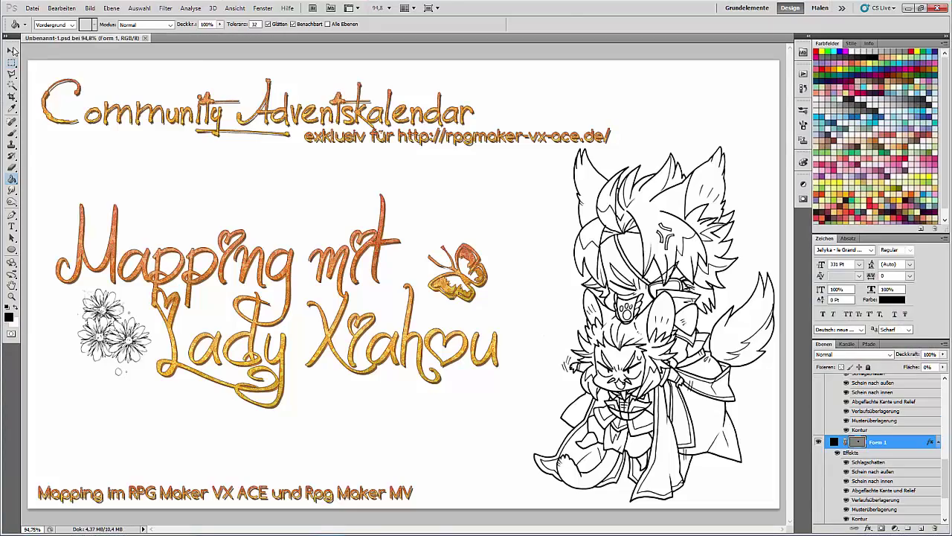
Open the MAP006 image from the Mapshots folder in Photoshop and minimize the folder window
{"action": "left_click", "coordinate": [11, 51]}
{"action": "left_click", "coordinate": [32, 8]}
{"action": "left_click", "coordinate": [462, 58]}
{"action": "left_click", "coordinate": [230, 527]}
{"action": "right_click", "coordinate": [364, 156]}
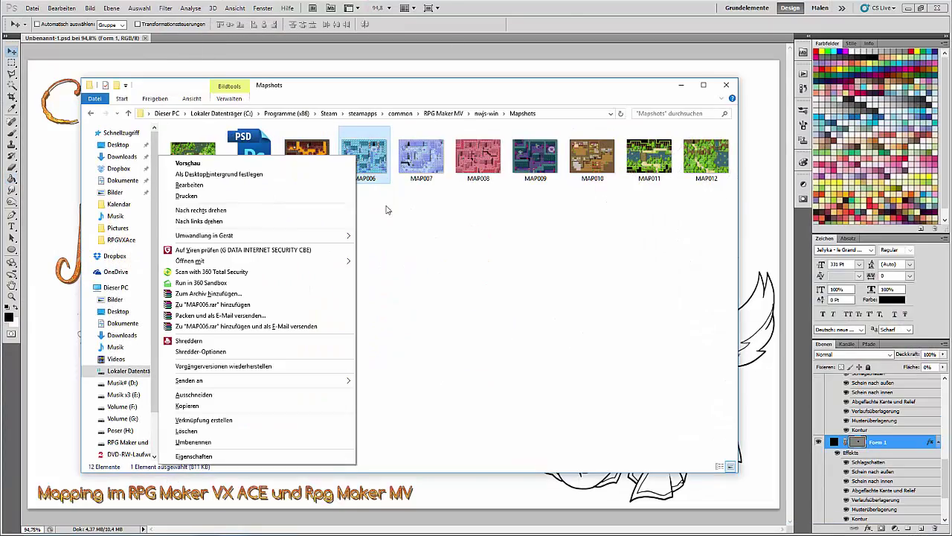
{"action": "mouse_move", "coordinate": [286, 251]}
{"action": "left_click", "coordinate": [108, 257]}
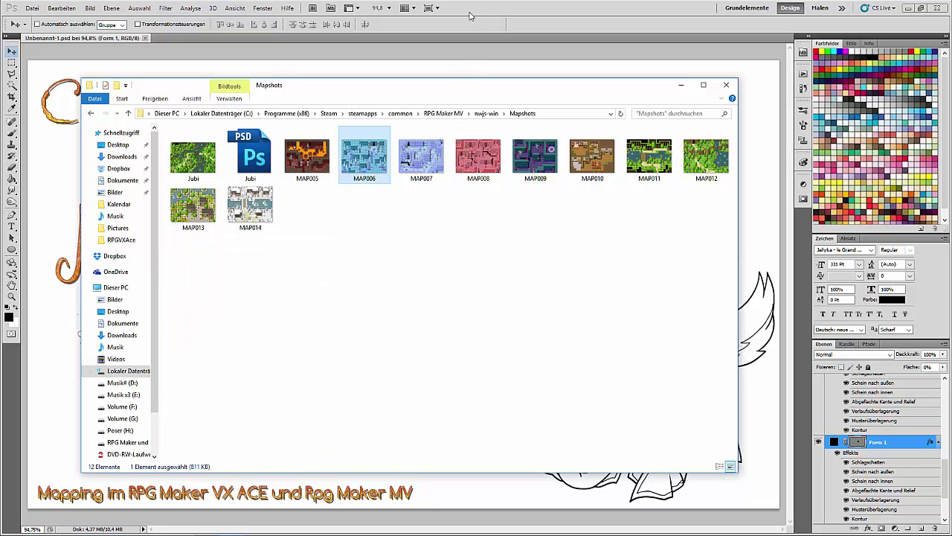
{"action": "left_click", "coordinate": [680, 84]}
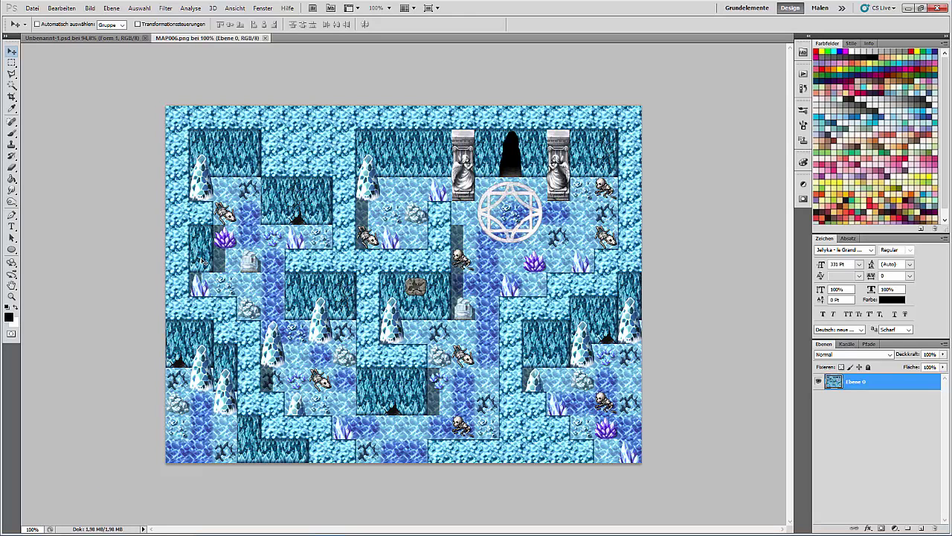
Add a new layer above the map image and ready the Brush with the purple sampled from a crystal
{"action": "left_click", "coordinate": [919, 528]}
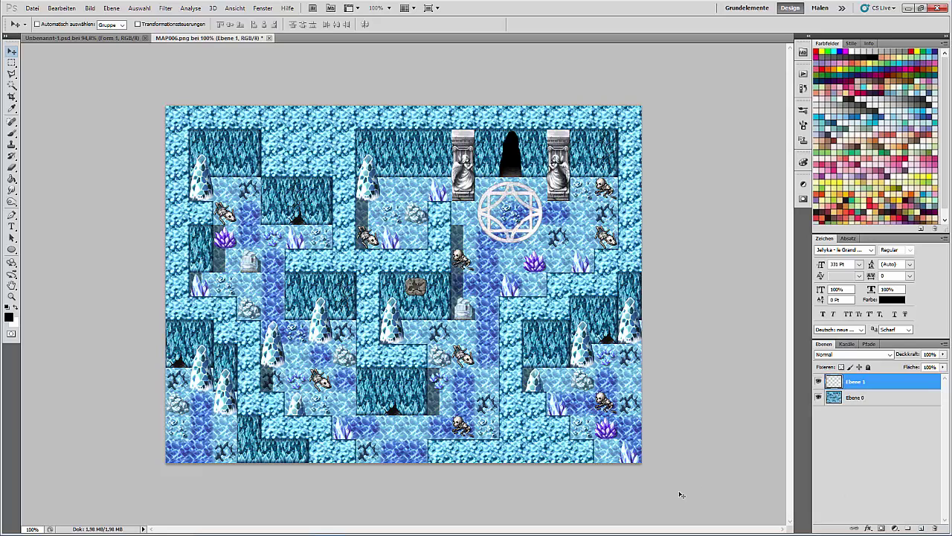
{"action": "key", "text": "i"}
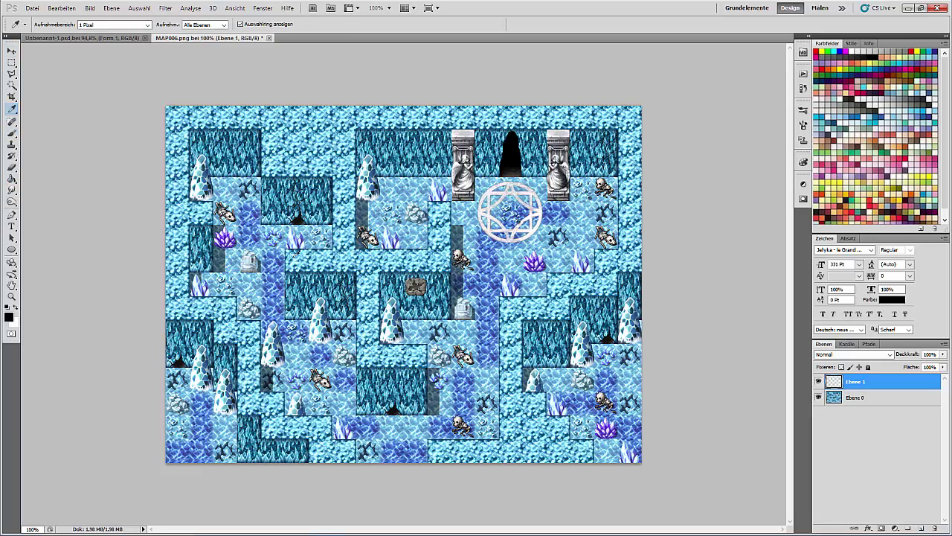
{"action": "left_click", "coordinate": [224, 238]}
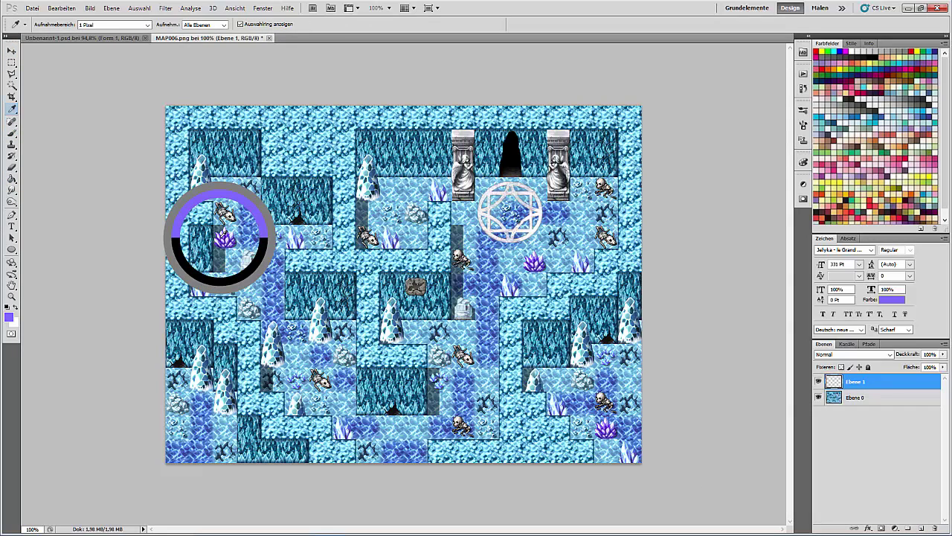
{"action": "left_click", "coordinate": [12, 133]}
{"action": "left_click", "coordinate": [50, 25]}
Paint soft purple glow spots over the crystals across the ice cave on Ebene 1
{"action": "left_click", "coordinate": [223, 238]}
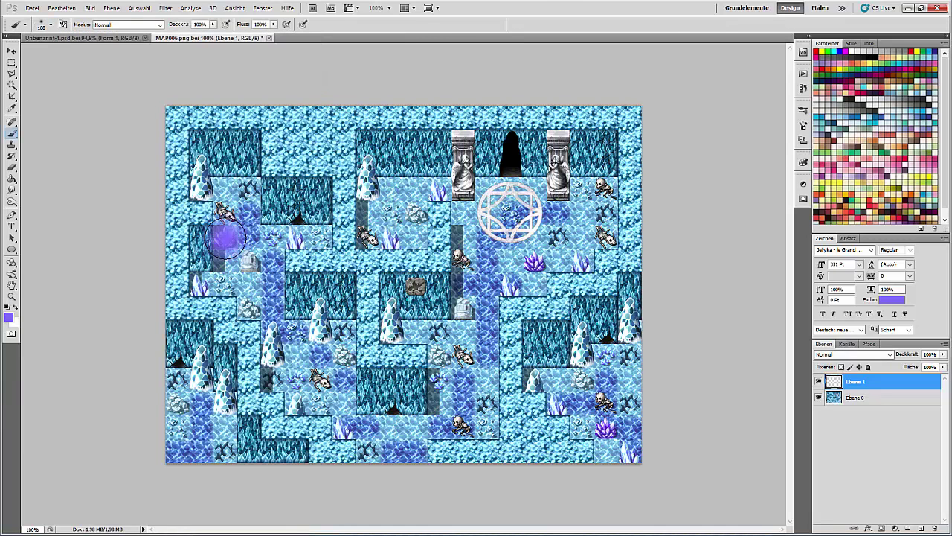
{"action": "left_click", "coordinate": [531, 260]}
{"action": "left_click", "coordinate": [577, 260]}
{"action": "left_click", "coordinate": [506, 279]}
{"action": "left_click", "coordinate": [386, 238]}
{"action": "left_click", "coordinate": [438, 190]}
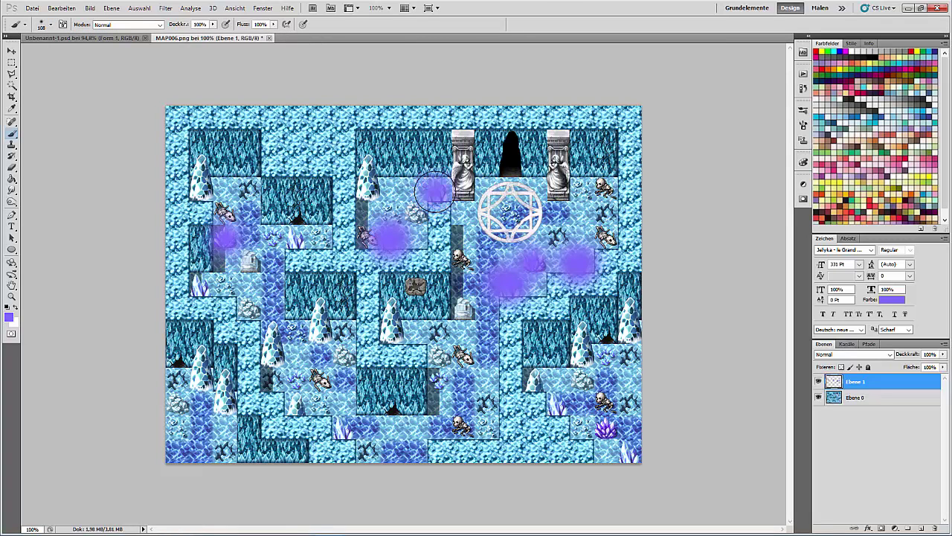
{"action": "left_click", "coordinate": [346, 427]}
{"action": "left_click", "coordinate": [601, 430]}
{"action": "left_click", "coordinate": [629, 448]}
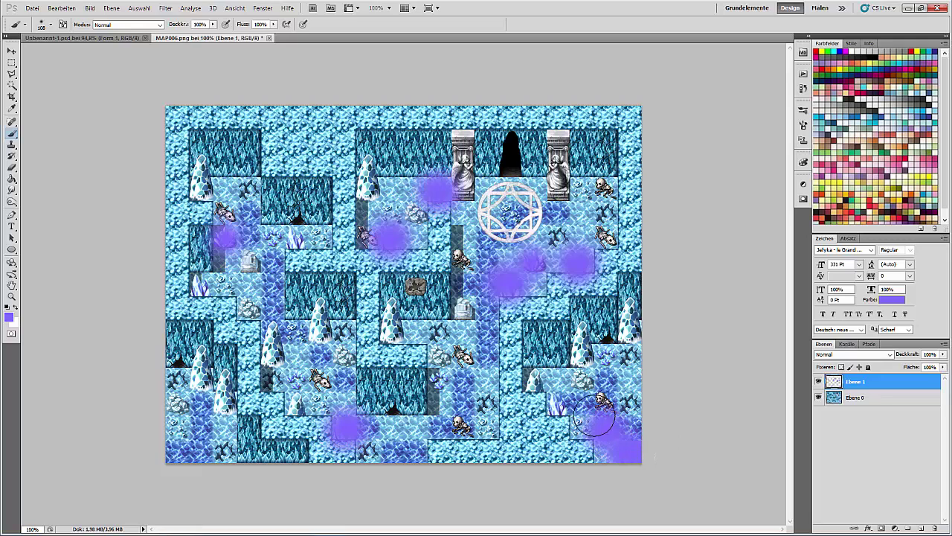
{"action": "left_click", "coordinate": [561, 401]}
{"action": "left_click", "coordinate": [202, 285]}
{"action": "left_click", "coordinate": [284, 237]}
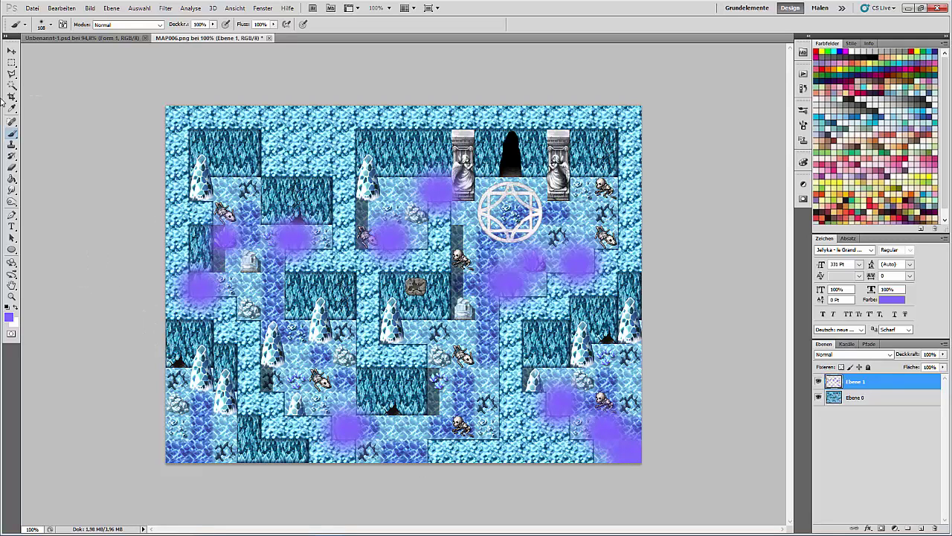
Sample the teal of an ice stalagmite and paint soft teal glows over the stalagmites on Ebene 1
{"action": "left_click", "coordinate": [369, 184], "text": "alt"}
{"action": "left_click", "coordinate": [369, 175]}
{"action": "left_click", "coordinate": [395, 313]}
{"action": "left_click", "coordinate": [320, 302]}
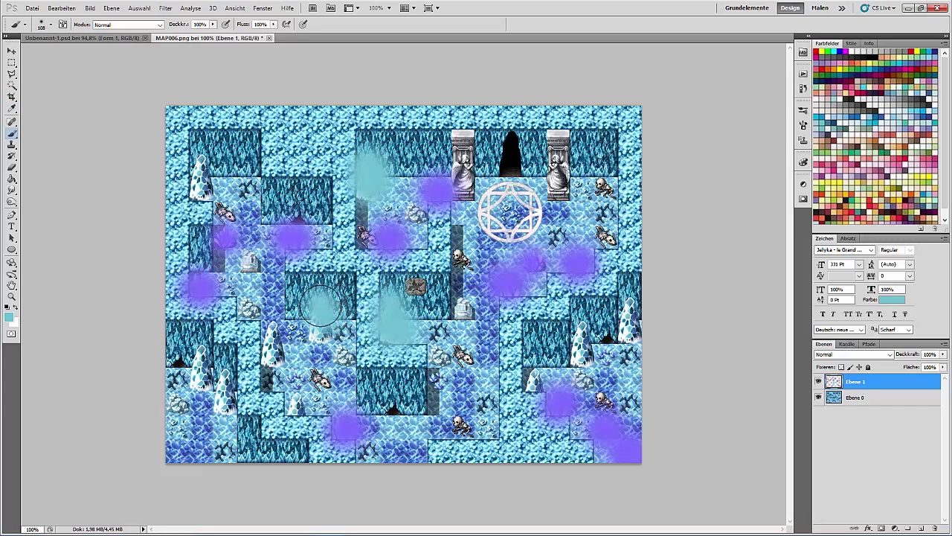
{"action": "left_click", "coordinate": [325, 331]}
{"action": "left_click", "coordinate": [272, 348]}
{"action": "left_click_drag", "start_coordinate": [201, 172], "coordinate": [213, 193]}
{"action": "mouse_move", "coordinate": [199, 359]}
{"action": "left_mouse_down"}
{"action": "mouse_move", "coordinate": [203, 388]}
{"action": "mouse_move", "coordinate": [221, 401]}
{"action": "left_mouse_up"}
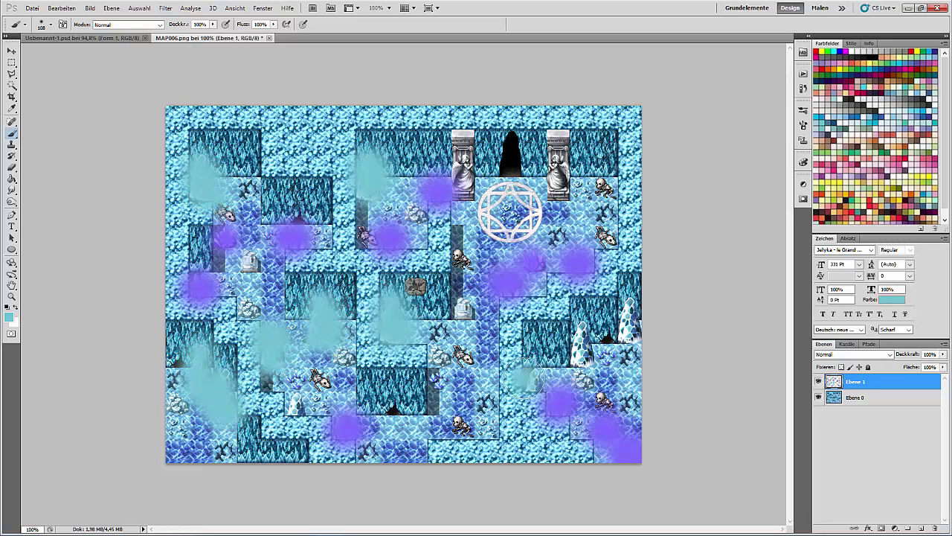
{"action": "left_click_drag", "start_coordinate": [525, 378], "coordinate": [540, 382]}
{"action": "mouse_move", "coordinate": [576, 357]}
{"action": "left_mouse_down"}
{"action": "mouse_move", "coordinate": [585, 334]}
{"action": "mouse_move", "coordinate": [629, 307]}
{"action": "mouse_move", "coordinate": [618, 339]}
{"action": "left_mouse_up"}
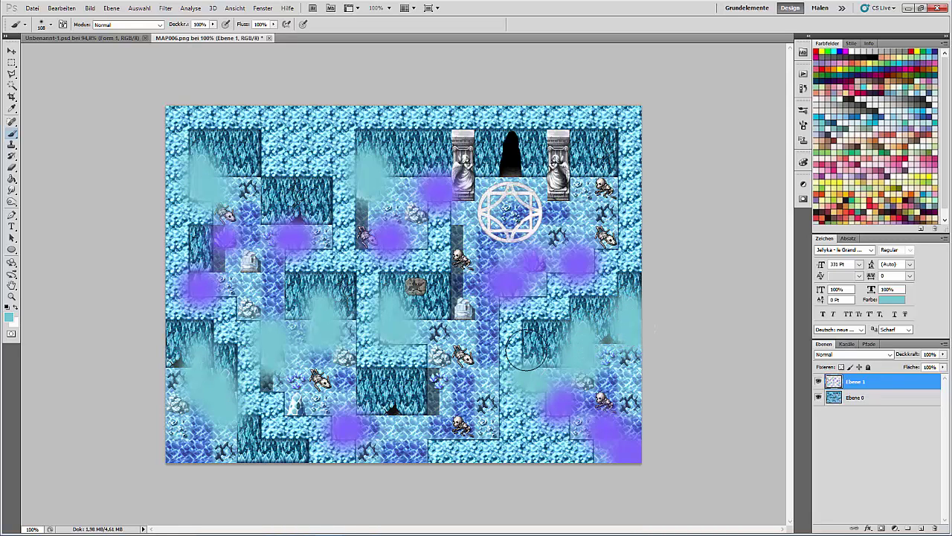
{"action": "left_click_drag", "start_coordinate": [291, 405], "coordinate": [304, 410]}
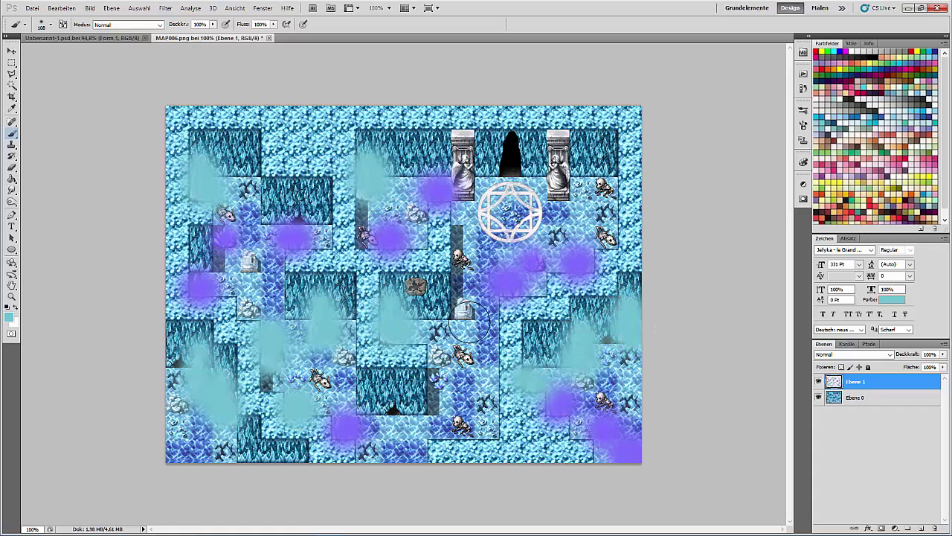
Reapply the last filter to the painted glows on Ebene 1 and hide that layer
{"action": "left_click", "coordinate": [166, 9]}
{"action": "left_click", "coordinate": [179, 19]}
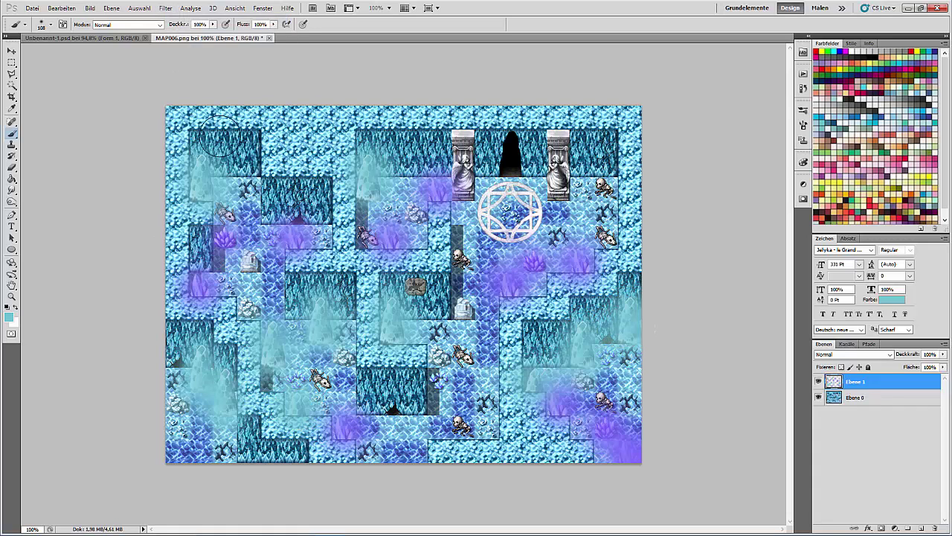
{"action": "left_click", "coordinate": [819, 383]}
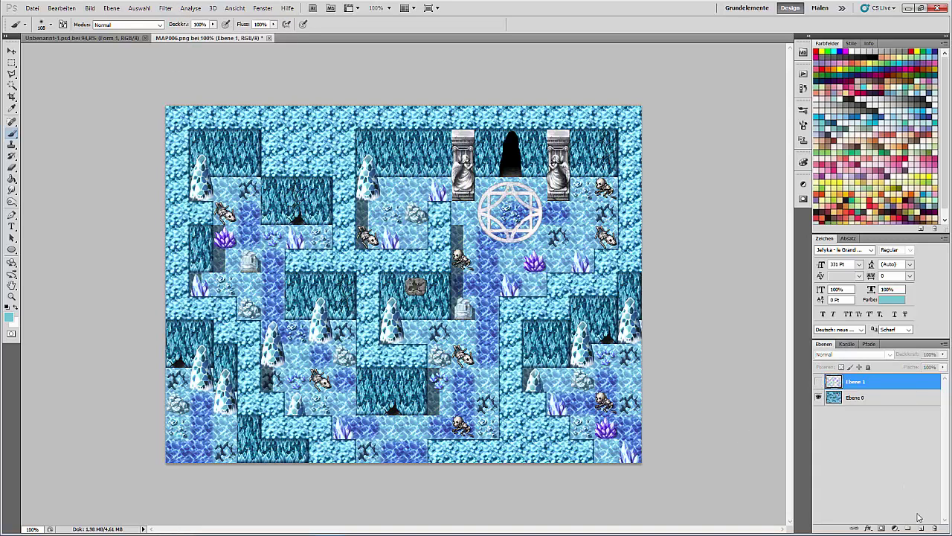
Add a new layer, paint a white glow over the magic circle, and reapply the last filter to it
{"action": "left_click", "coordinate": [921, 527]}
{"action": "mouse_move", "coordinate": [528, 211]}
{"action": "left_mouse_down"}
{"action": "mouse_move", "coordinate": [492, 218]}
{"action": "mouse_move", "coordinate": [529, 207]}
{"action": "left_mouse_up"}
{"action": "left_click", "coordinate": [190, 9]}
{"action": "left_click", "coordinate": [179, 20]}
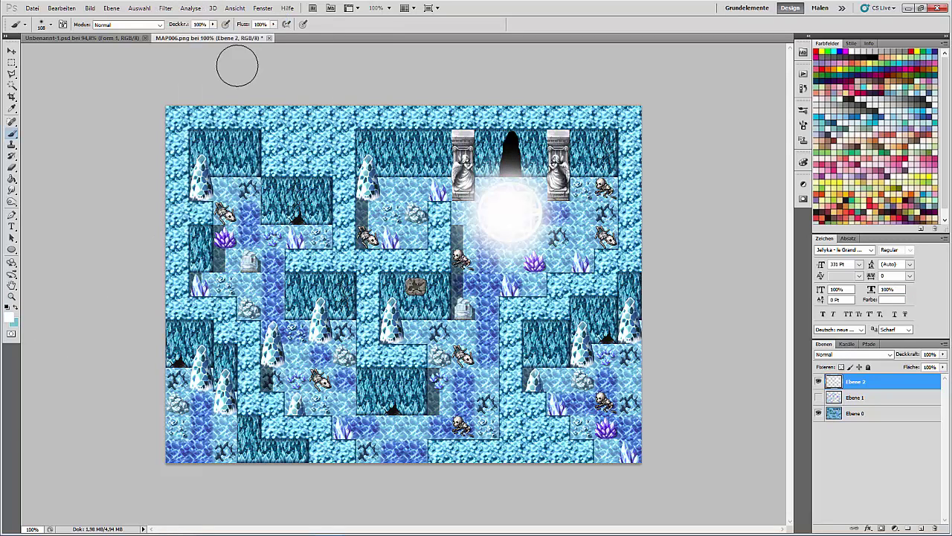
Set the blend mode of Ebene 2 to Weiches Licht and hide the layer
{"action": "left_click", "coordinate": [853, 354]}
{"action": "left_click", "coordinate": [848, 276]}
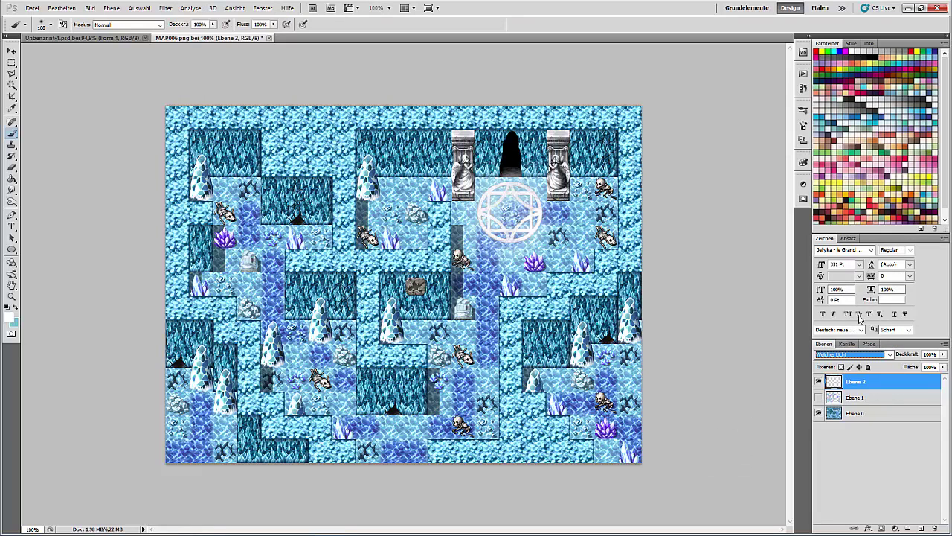
{"action": "left_click", "coordinate": [818, 381]}
Sample the dark blue of the cave floor, add a new layer, and set the soft brush size to 200 px
{"action": "left_click", "coordinate": [14, 308]}
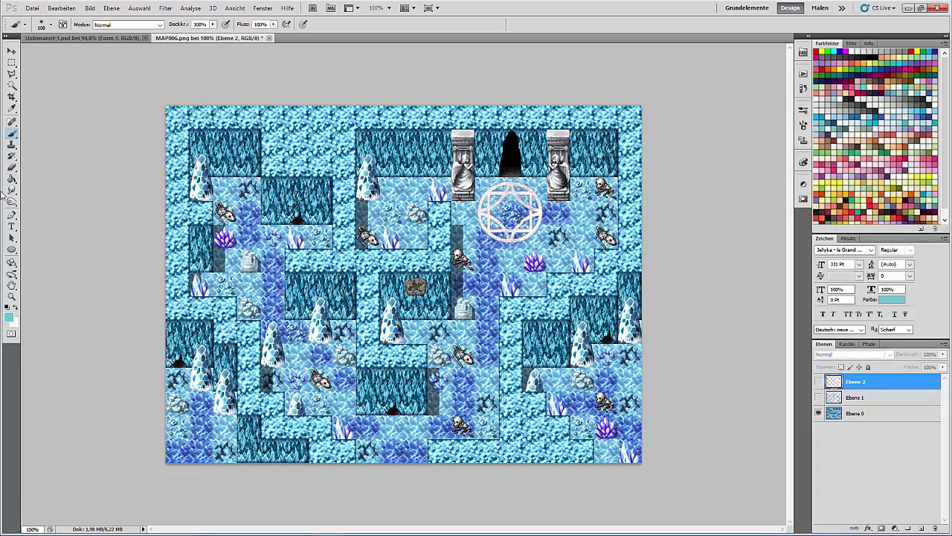
{"action": "left_click", "coordinate": [11, 108]}
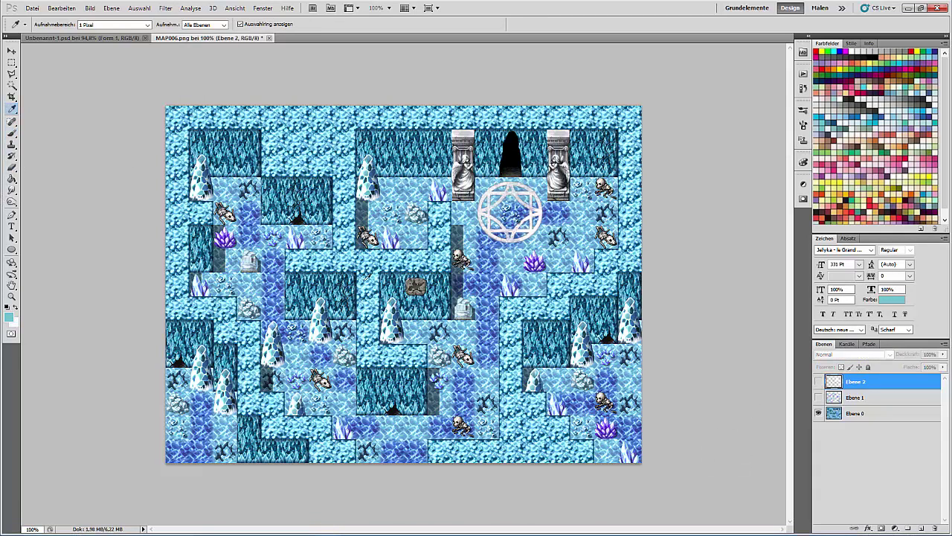
{"action": "left_click", "coordinate": [499, 260]}
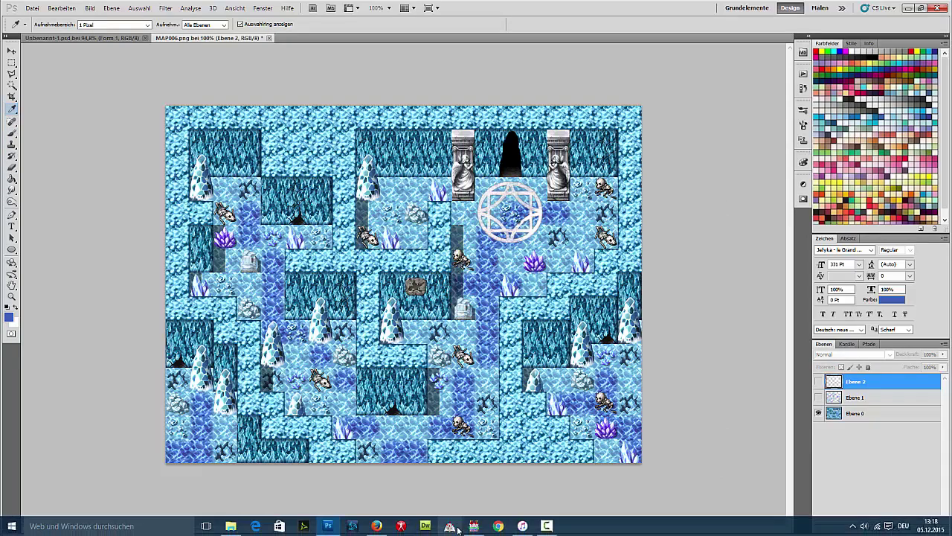
{"action": "left_click", "coordinate": [454, 527]}
{"action": "left_click", "coordinate": [453, 528]}
{"action": "left_click", "coordinate": [11, 132]}
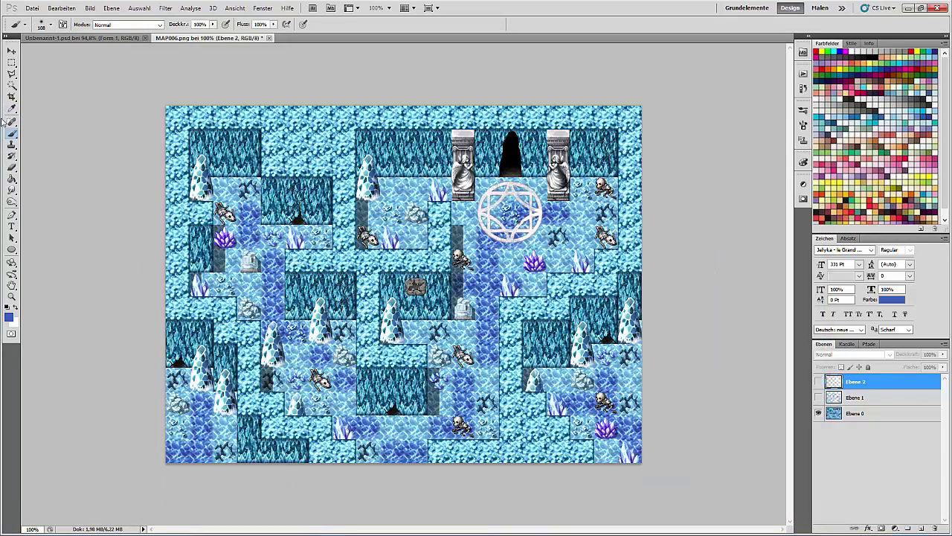
{"action": "left_click", "coordinate": [921, 528]}
{"action": "left_click", "coordinate": [49, 24]}
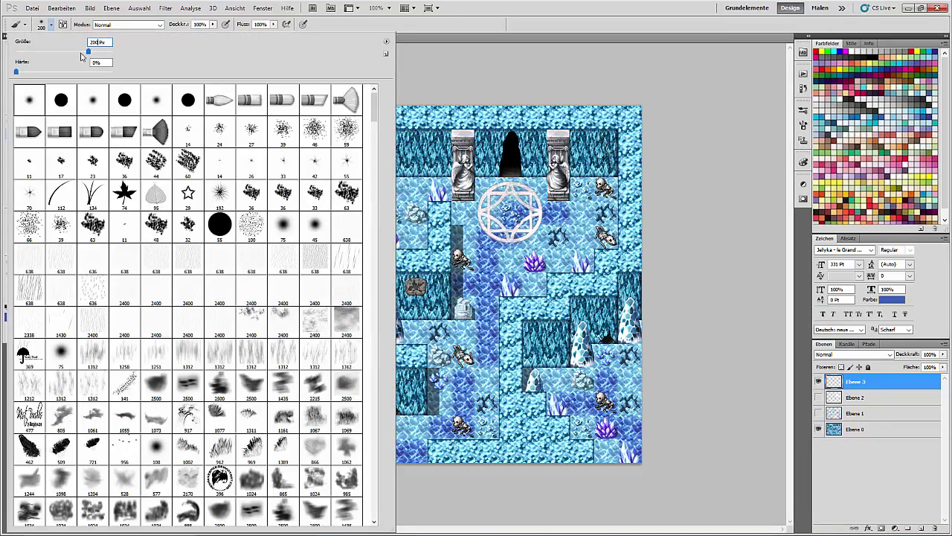
{"action": "key", "text": "Return"}
Paint a blue light spot in the map's upper-left alcove on Ebene 3 and undo the extra dab
{"action": "left_click", "coordinate": [221, 167]}
{"action": "left_click", "coordinate": [222, 172]}
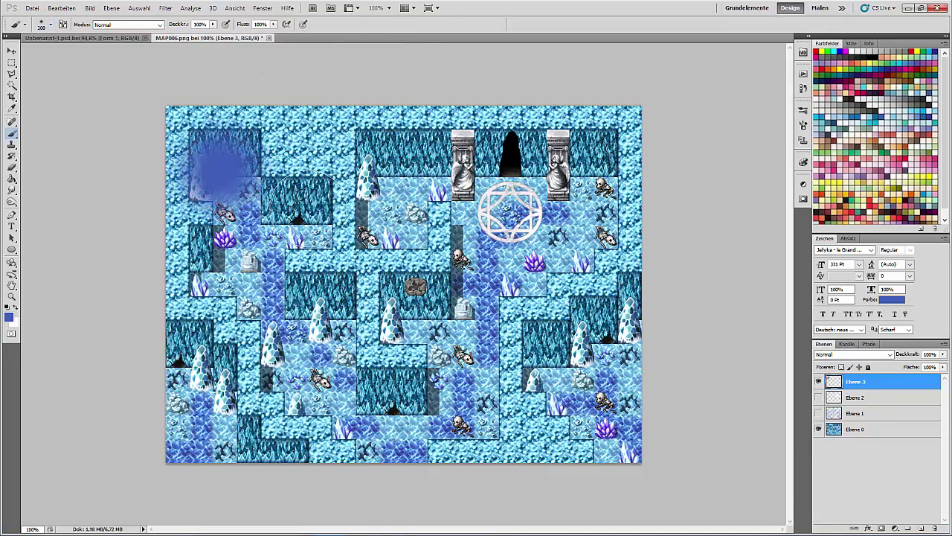
{"action": "left_click", "coordinate": [61, 9]}
{"action": "left_click", "coordinate": [73, 38]}
Compare the blue flame positions in RPG Maker MV and paint matching blue spots on Ebene 3 in the map's left half, including the lower-left corner
{"action": "left_click", "coordinate": [477, 529]}
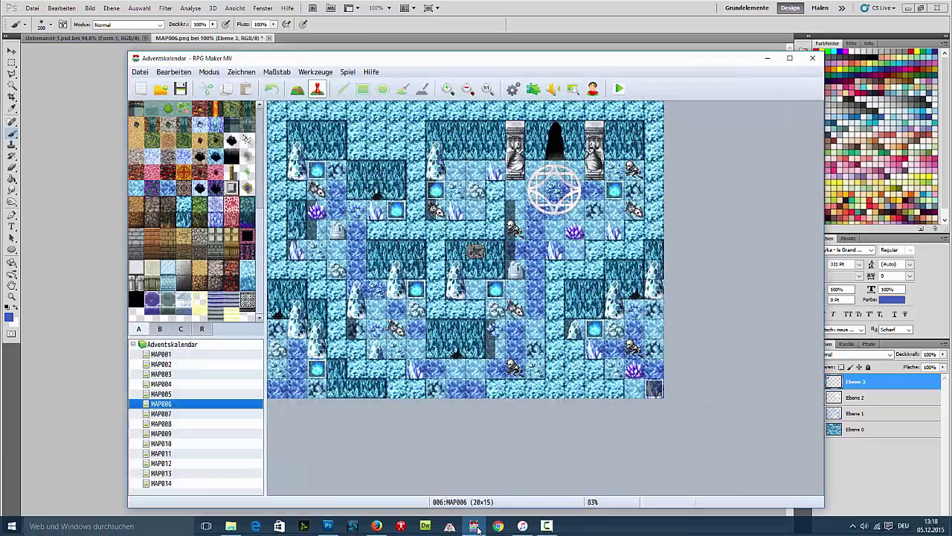
{"action": "left_click", "coordinate": [476, 526]}
{"action": "left_click", "coordinate": [476, 525]}
{"action": "left_click", "coordinate": [476, 526]}
{"action": "left_click_drag", "start_coordinate": [328, 312], "coordinate": [342, 320]}
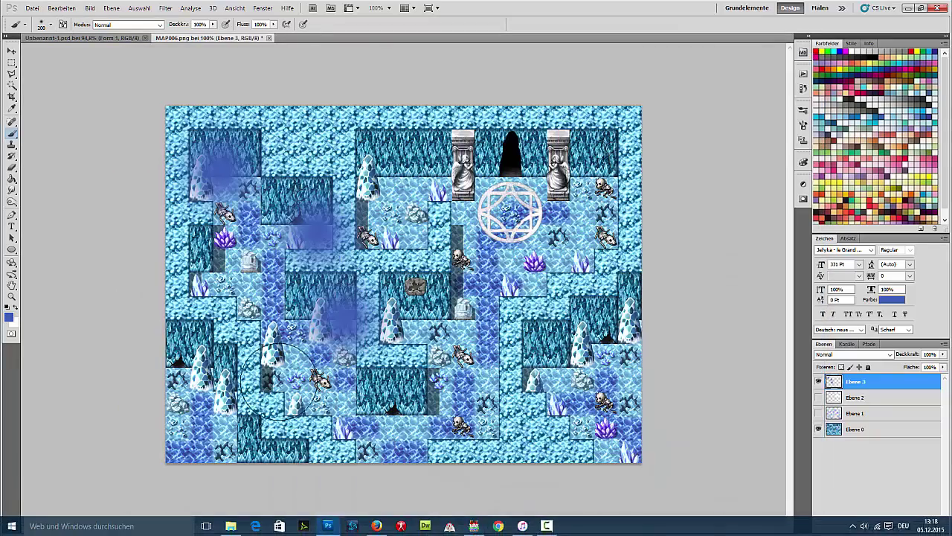
{"action": "left_click", "coordinate": [223, 420]}
Check the next flames in RPG Maker MV and paint matching blue spots near the map's centre and in the lower-right alcove
{"action": "left_click", "coordinate": [476, 526]}
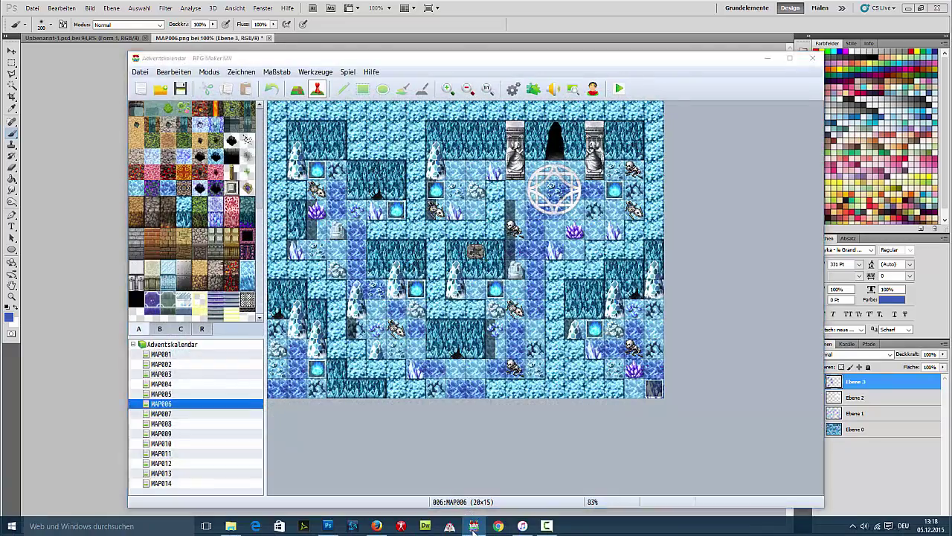
{"action": "left_click", "coordinate": [476, 526]}
{"action": "left_click", "coordinate": [439, 313]}
{"action": "left_click", "coordinate": [474, 526]}
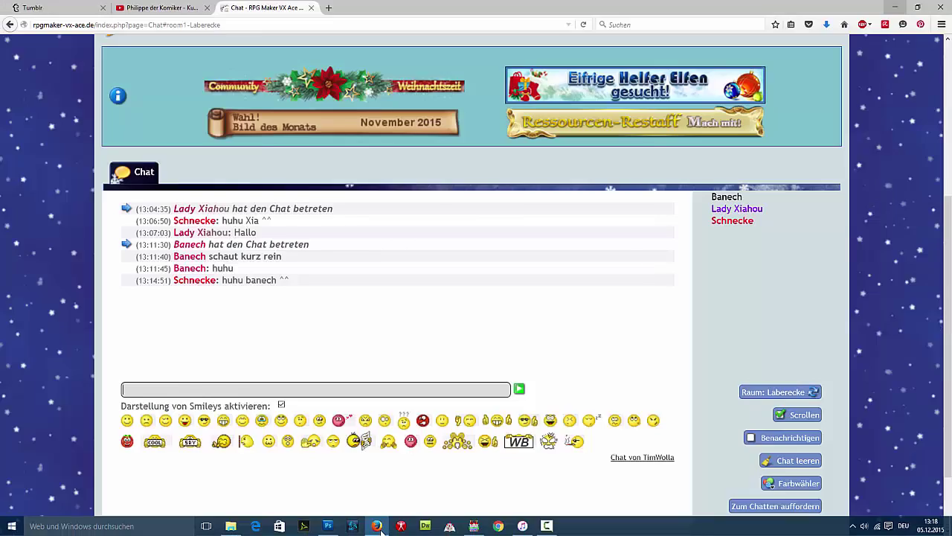
{"action": "left_click", "coordinate": [475, 526]}
{"action": "left_click", "coordinate": [474, 526]}
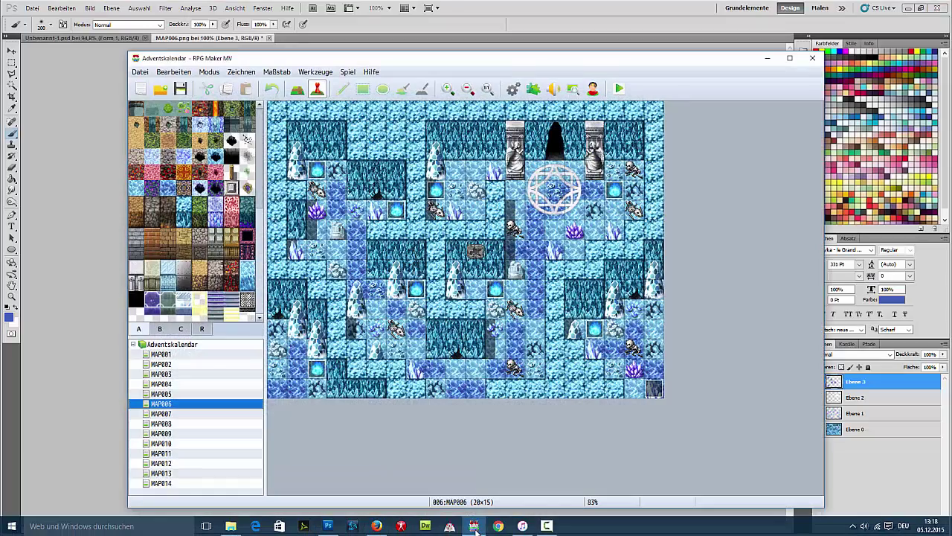
{"action": "left_click", "coordinate": [476, 530]}
{"action": "left_click", "coordinate": [556, 367]}
Check the remaining flames in RPG Maker MV and paint blue spots in the upper-middle alcove and beside the magic circle's right edge
{"action": "left_click", "coordinate": [479, 528]}
{"action": "left_click", "coordinate": [479, 528]}
{"action": "left_click", "coordinate": [370, 193]}
{"action": "mouse_move", "coordinate": [529, 530]}
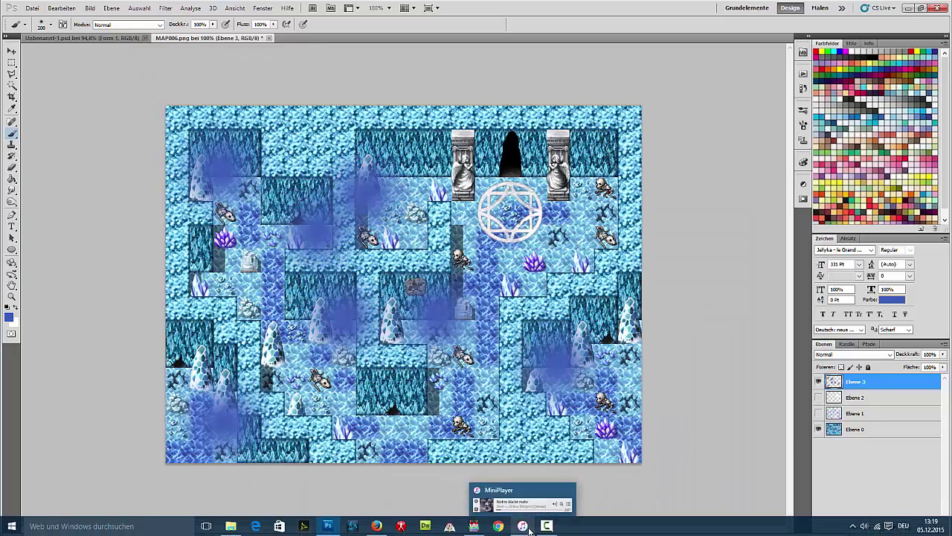
{"action": "left_click", "coordinate": [477, 528]}
{"action": "left_click", "coordinate": [479, 528]}
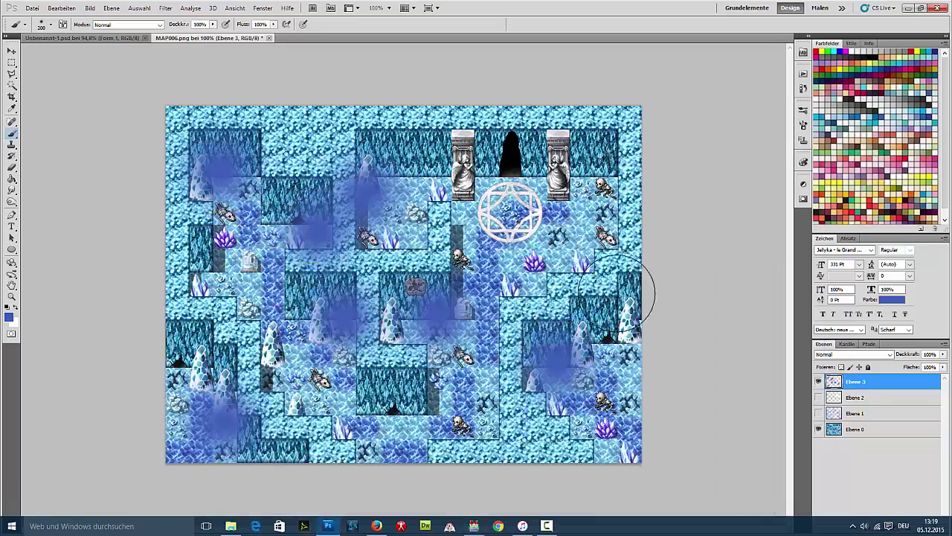
{"action": "left_click", "coordinate": [579, 207]}
Sample a lighter cyan-blue from the map as the foreground colour and set the soft brush size to 150 px
{"action": "left_click", "coordinate": [9, 318]}
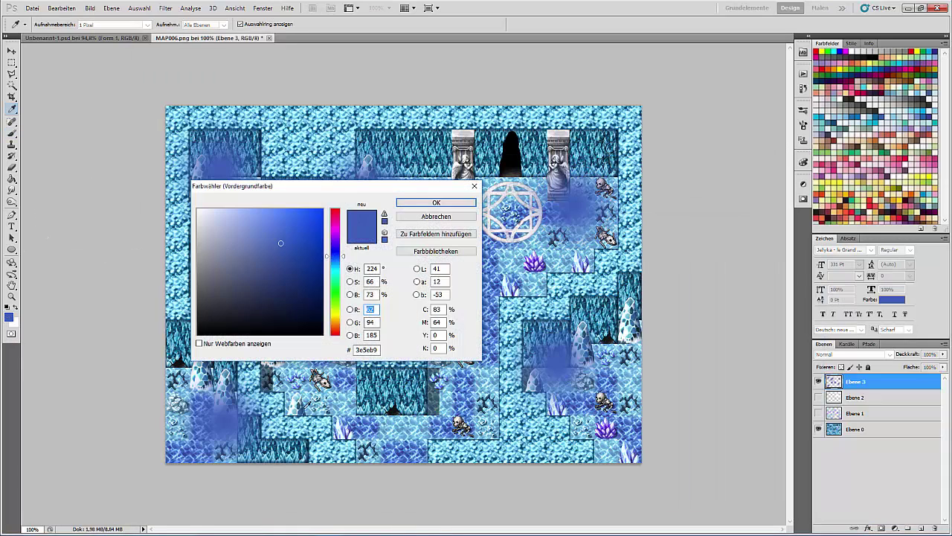
{"action": "left_click_drag", "start_coordinate": [327, 381], "coordinate": [346, 378]}
{"action": "left_click", "coordinate": [437, 203]}
{"action": "left_click", "coordinate": [44, 23]}
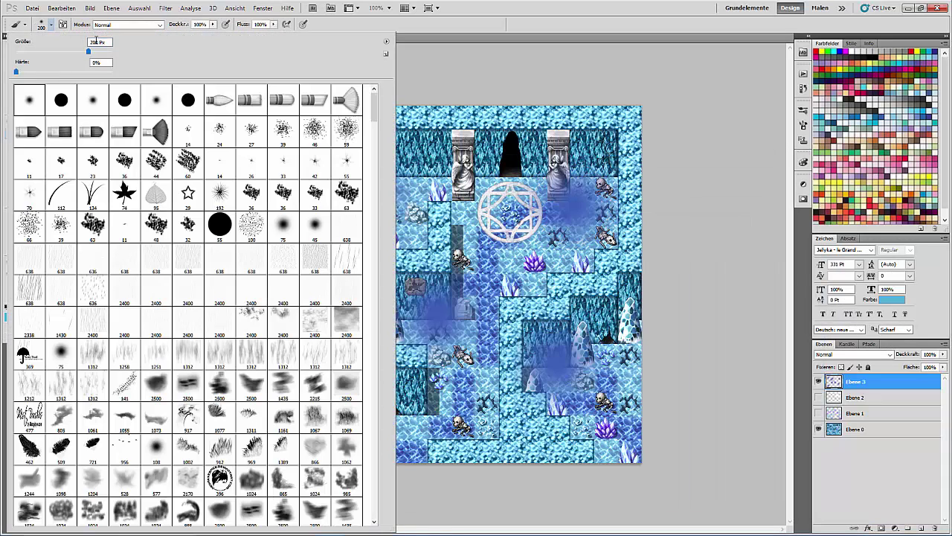
{"action": "left_click", "coordinate": [531, 46]}
Paint a lighter blue dab in the middle of each of the eight dark blue spots on Ebene 3
{"action": "left_click", "coordinate": [215, 171]}
{"action": "left_click", "coordinate": [316, 223]}
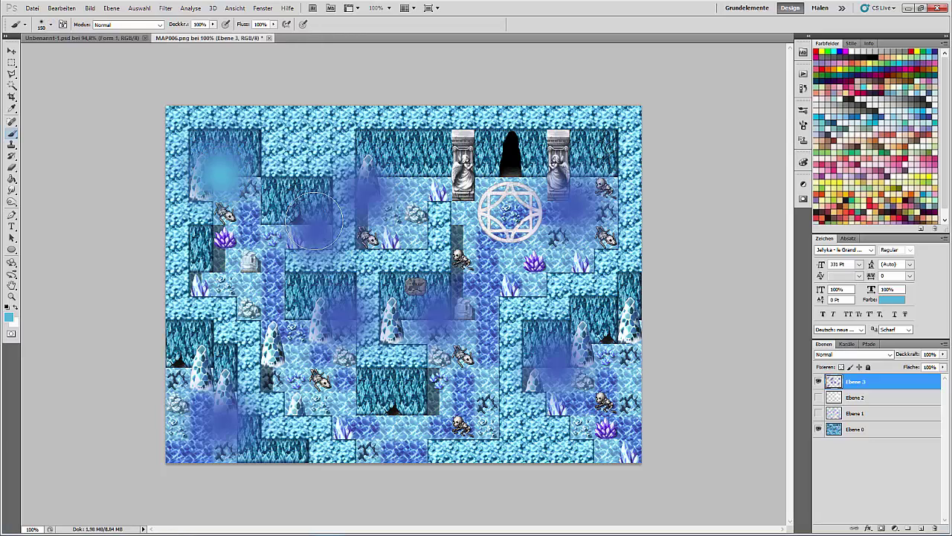
{"action": "left_click", "coordinate": [338, 318]}
{"action": "left_click", "coordinate": [221, 415]}
{"action": "left_click", "coordinate": [375, 194]}
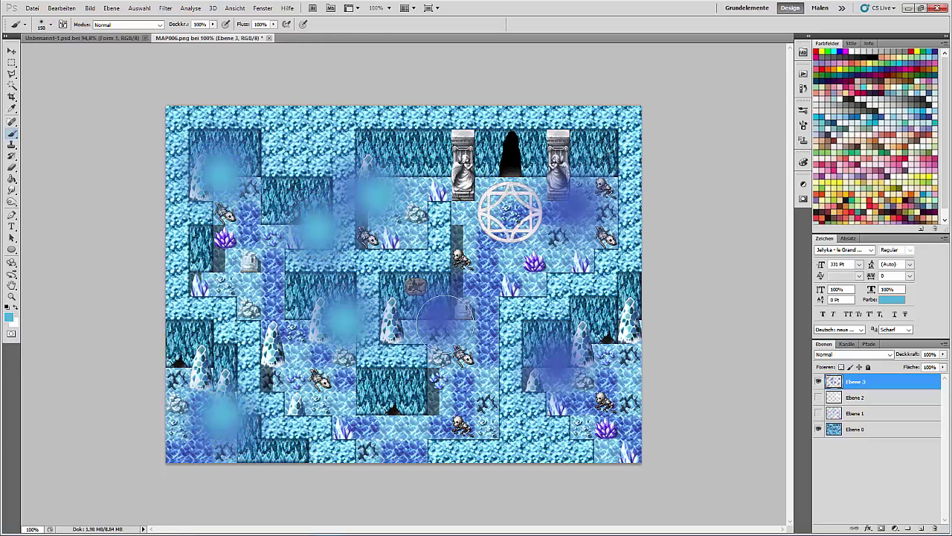
{"action": "left_click", "coordinate": [440, 316]}
{"action": "left_click", "coordinate": [558, 361]}
{"action": "left_click", "coordinate": [573, 212]}
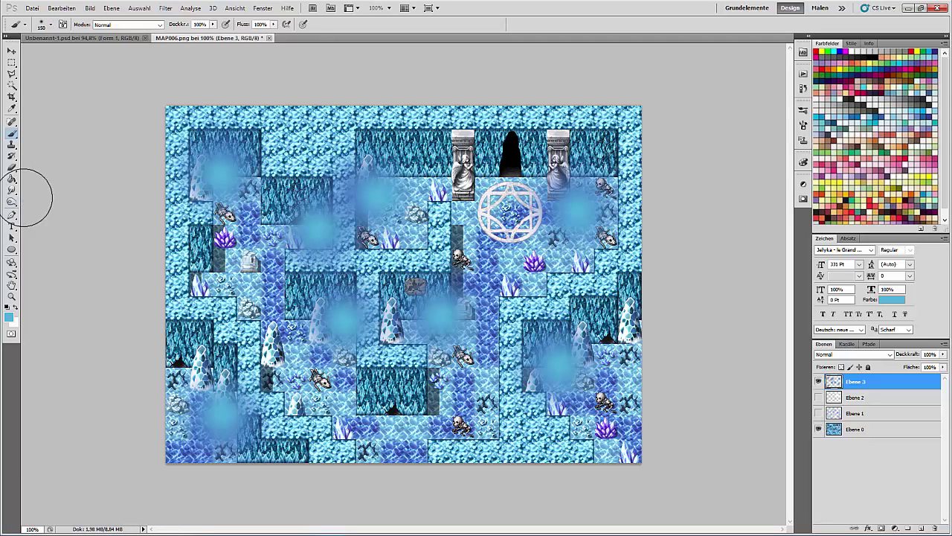
Set the brush size to 70 px and sample a pale cyan from the map for painting
{"action": "left_click", "coordinate": [52, 26]}
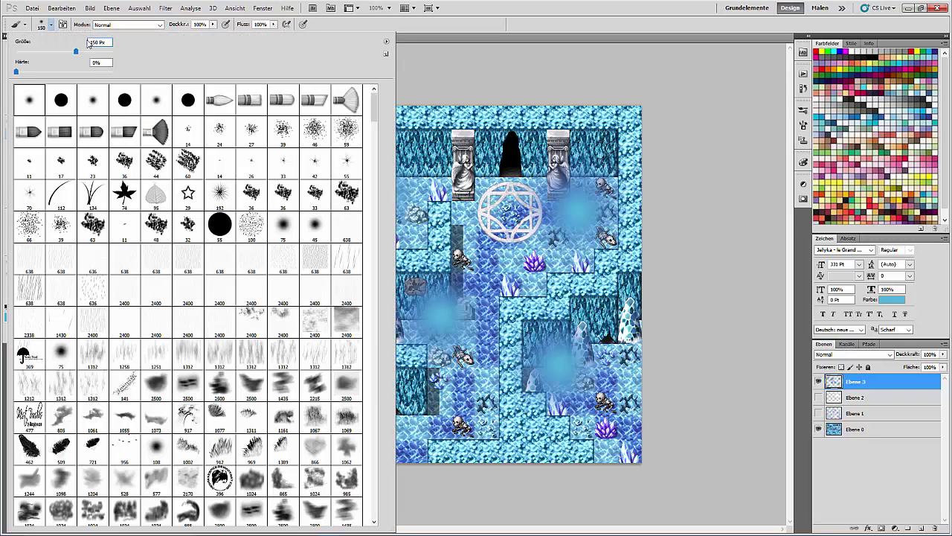
{"action": "left_click", "coordinate": [428, 4]}
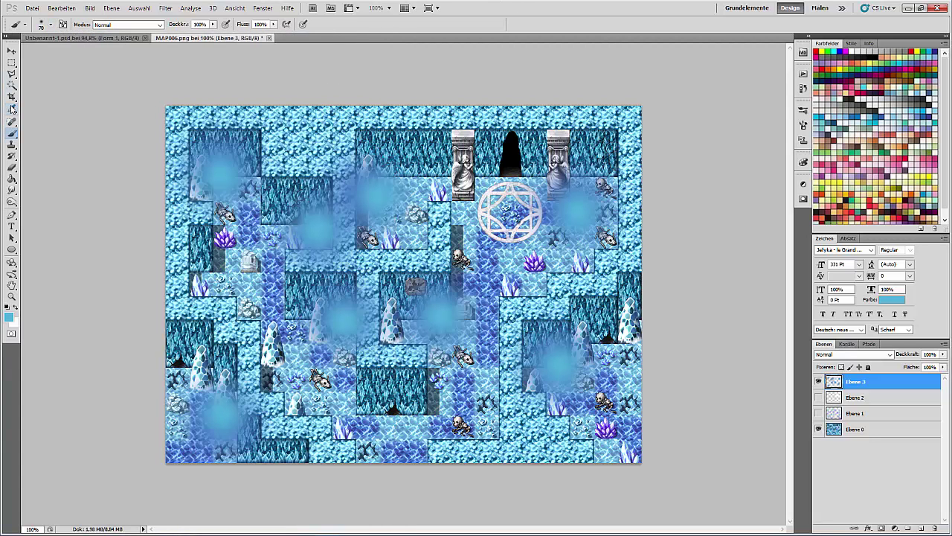
{"action": "left_click", "coordinate": [11, 109]}
{"action": "left_click", "coordinate": [431, 169]}
{"action": "left_click", "coordinate": [12, 134]}
Paint a small pale cyan core in the centre of all eight light spots on Ebene 3
{"action": "left_click", "coordinate": [221, 172]}
{"action": "left_click", "coordinate": [319, 231]}
{"action": "left_click", "coordinate": [374, 198]}
{"action": "left_click", "coordinate": [574, 213]}
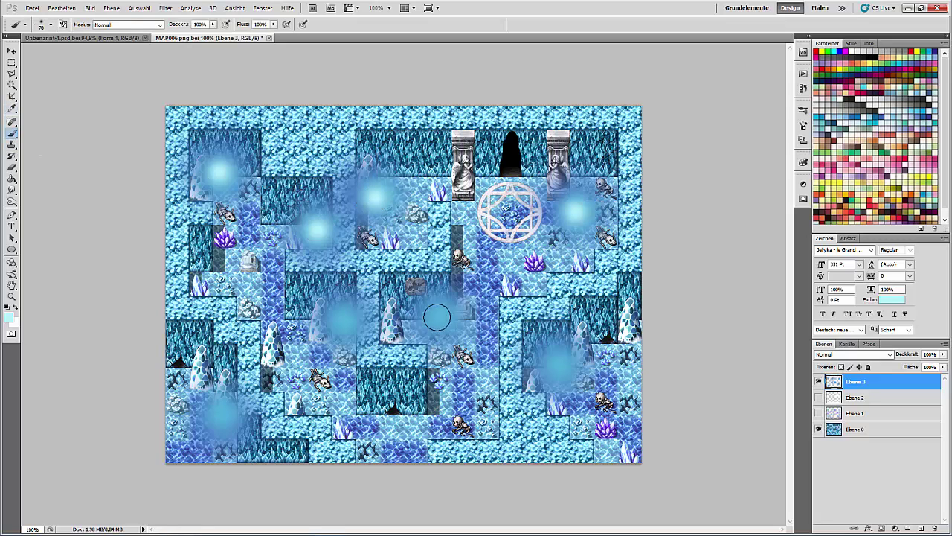
{"action": "left_click", "coordinate": [437, 315]}
{"action": "left_click", "coordinate": [344, 320]}
{"action": "left_click", "coordinate": [225, 414]}
{"action": "left_click", "coordinate": [561, 367]}
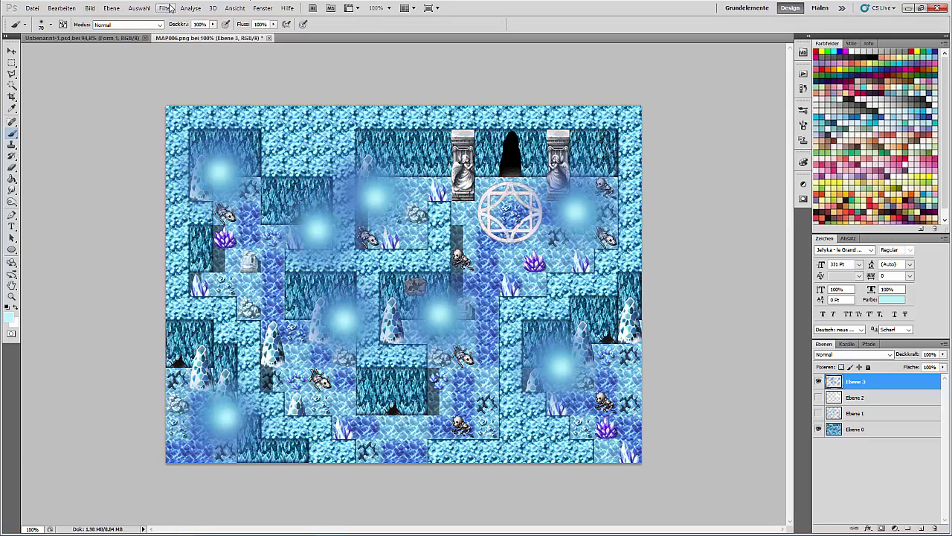
Reapply the last filter to Ebene 3 and make all light layers visible together
{"action": "left_click", "coordinate": [171, 9]}
{"action": "left_click", "coordinate": [187, 20]}
{"action": "left_click", "coordinate": [819, 382]}
{"action": "left_click_drag", "start_coordinate": [818, 413], "coordinate": [819, 382]}
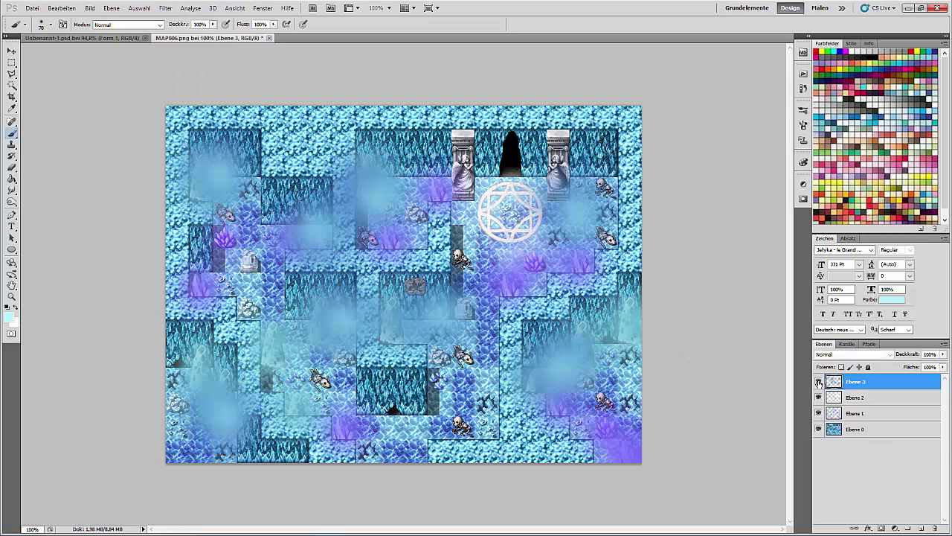
Set the blend mode of Ebene 3 to Weiches Licht and hide the map layer Ebene 0
{"action": "left_click", "coordinate": [854, 354]}
{"action": "left_click", "coordinate": [821, 229]}
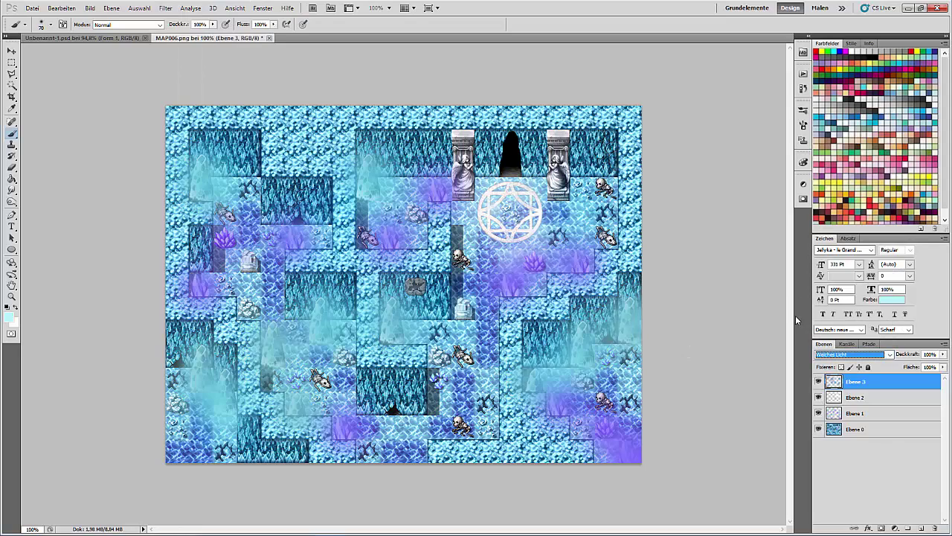
{"action": "left_click", "coordinate": [818, 429]}
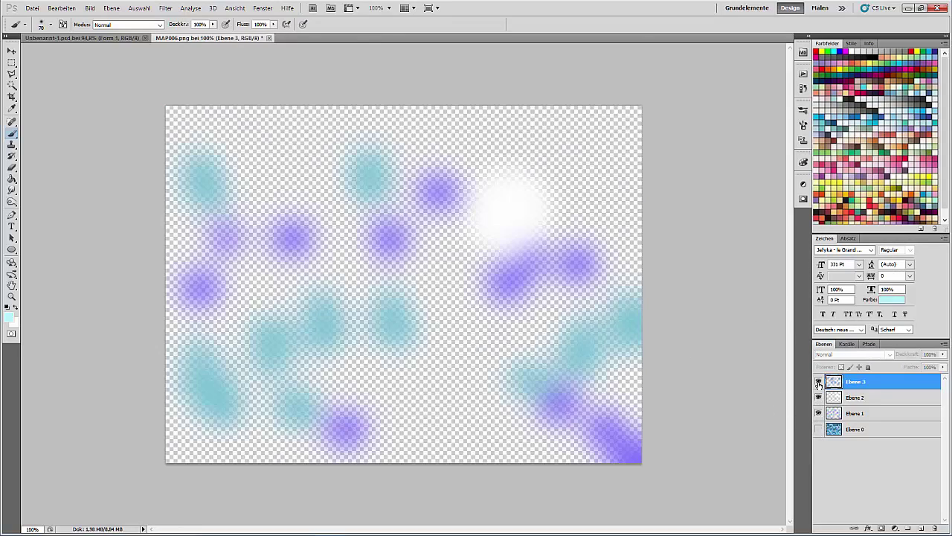
Reduce the fill of Ebene 1 to 66% and the fill of Ebene 2 to 70%
{"action": "left_click", "coordinate": [867, 411]}
{"action": "left_click_drag", "start_coordinate": [902, 369], "coordinate": [896, 372]}
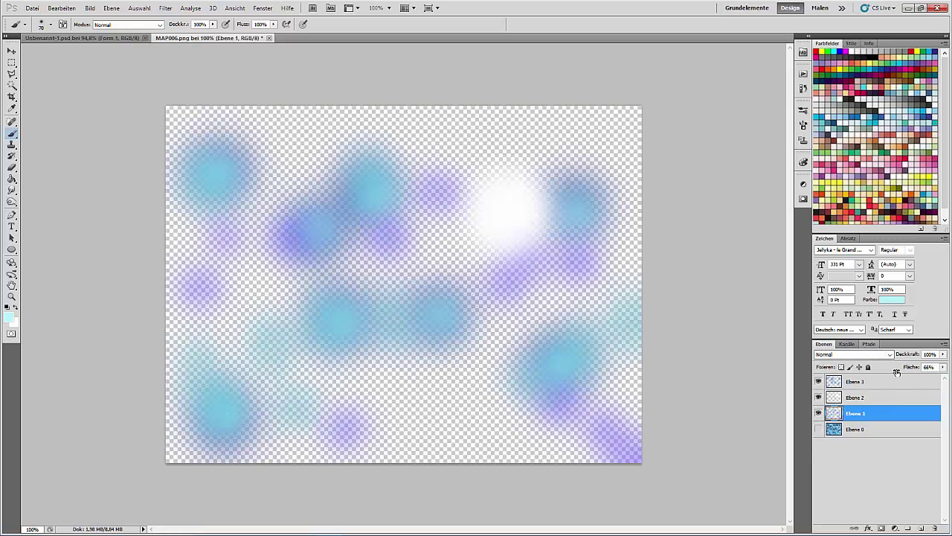
{"action": "left_click", "coordinate": [860, 396]}
{"action": "left_click_drag", "start_coordinate": [902, 370], "coordinate": [895, 371]}
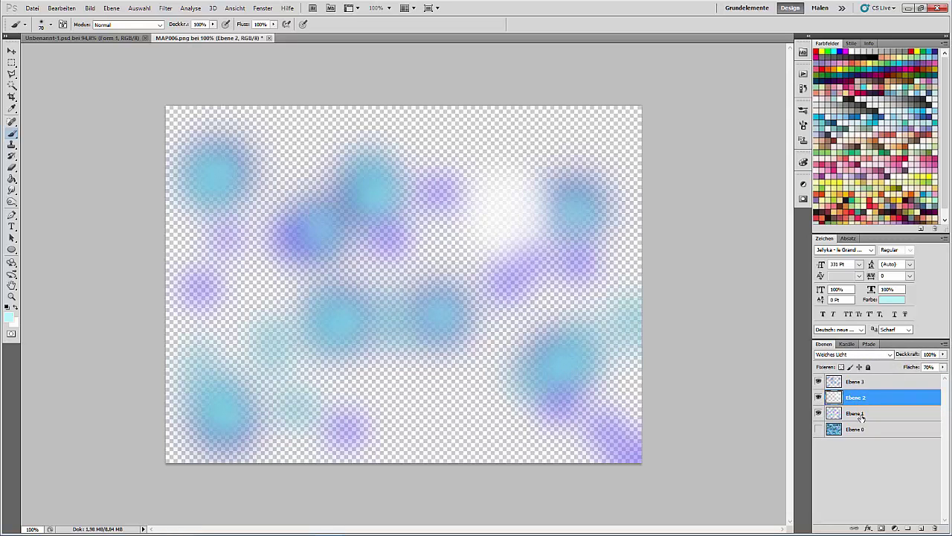
Add a new layer directly above Ebene 0 and fill it with black
{"action": "left_click", "coordinate": [864, 429]}
{"action": "left_click", "coordinate": [921, 527]}
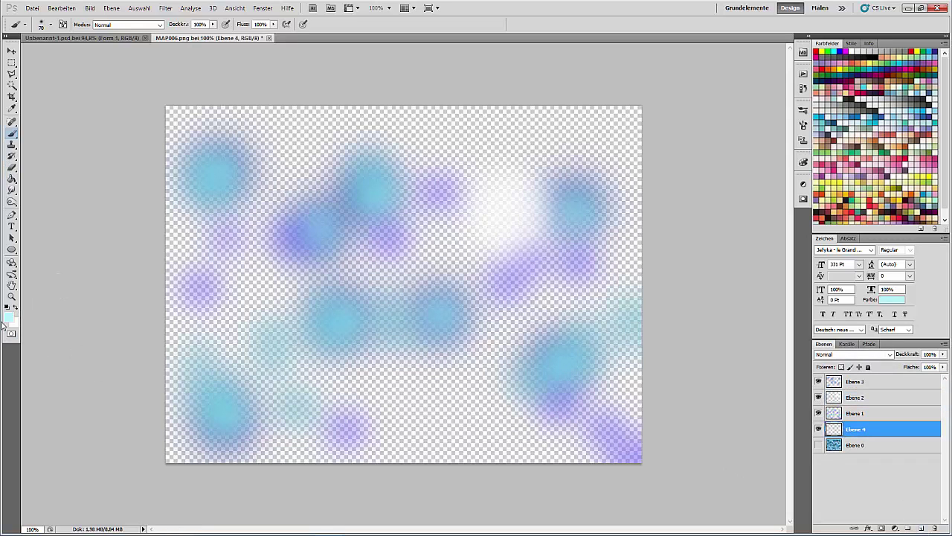
{"action": "left_click", "coordinate": [12, 180]}
{"action": "left_click", "coordinate": [588, 382]}
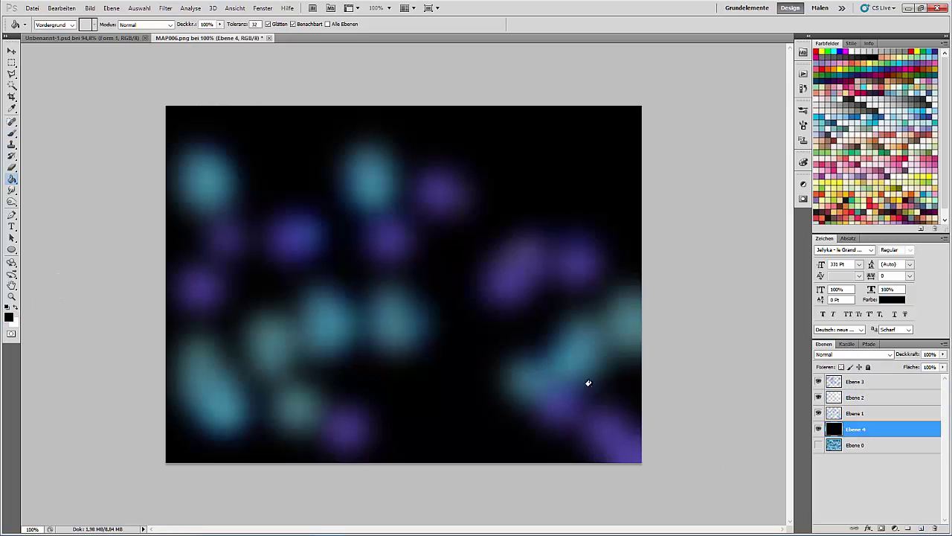
Cut the light shapes of Ebene 1, Ebene 2 and Ebene 3 out of the black layer and clear the selection
{"action": "left_click", "coordinate": [833, 413], "text": "ctrl"}
{"action": "key", "text": "Delete"}
{"action": "left_click", "coordinate": [834, 398], "text": "ctrl"}
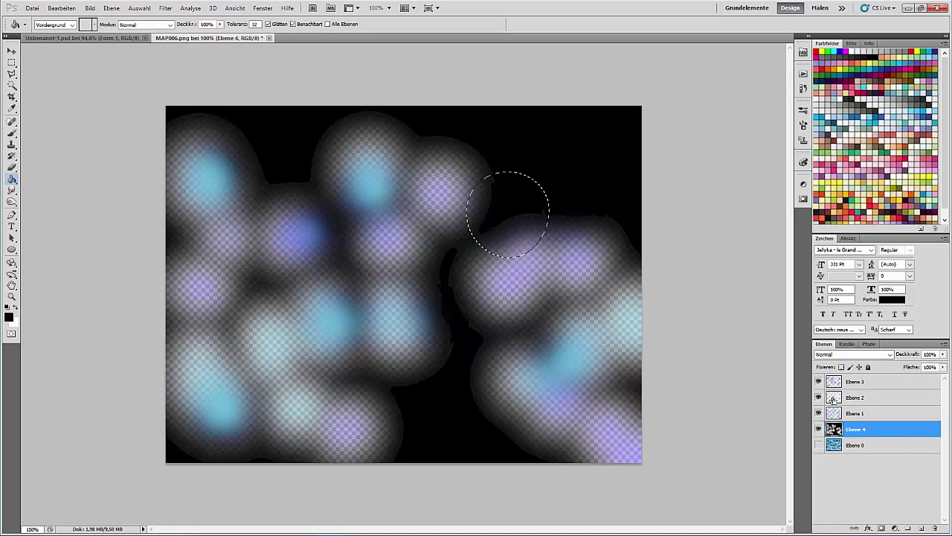
{"action": "key", "text": "Delete"}
{"action": "left_click", "coordinate": [833, 381], "text": "ctrl"}
{"action": "key", "text": "Delete"}
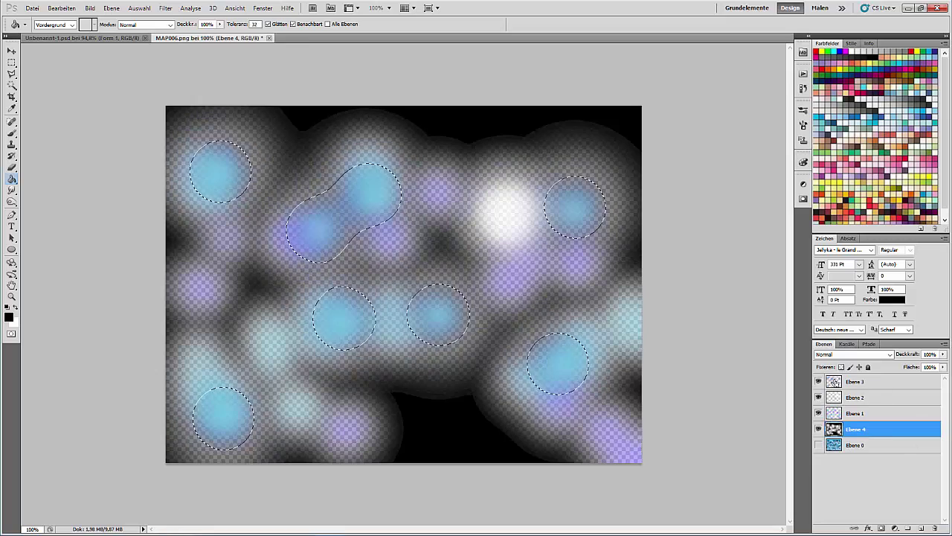
{"action": "key", "text": "ctrl+d"}
Reapply the last filter to the black layer and hide Ebene 1, Ebene 2 and Ebene 3
{"action": "left_click", "coordinate": [165, 9]}
{"action": "left_click", "coordinate": [173, 20]}
{"action": "left_click_drag", "start_coordinate": [818, 413], "coordinate": [817, 382]}
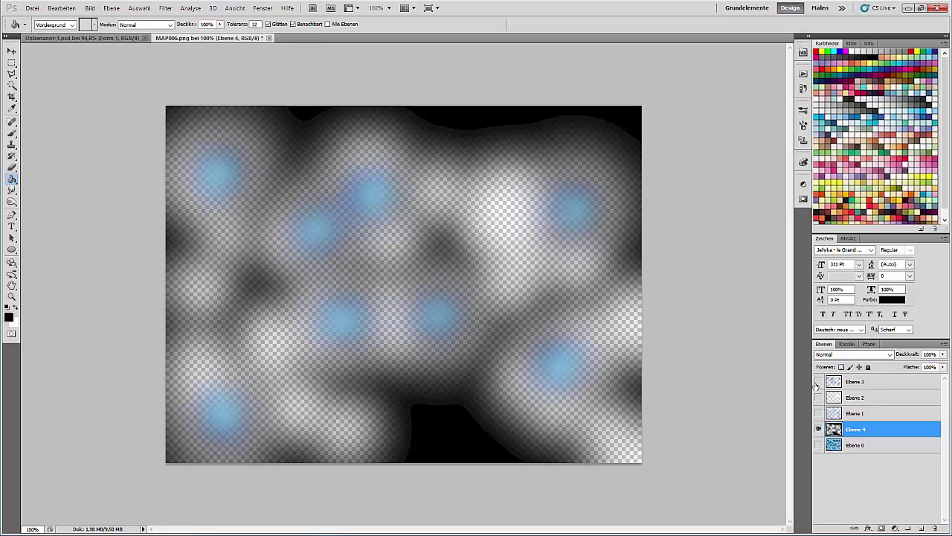
Export the shadow layer for the web as a transparent PNG-24 named !shadow6-1.png in the pictures folder
{"action": "left_click", "coordinate": [38, 8]}
{"action": "left_click", "coordinate": [112, 181]}
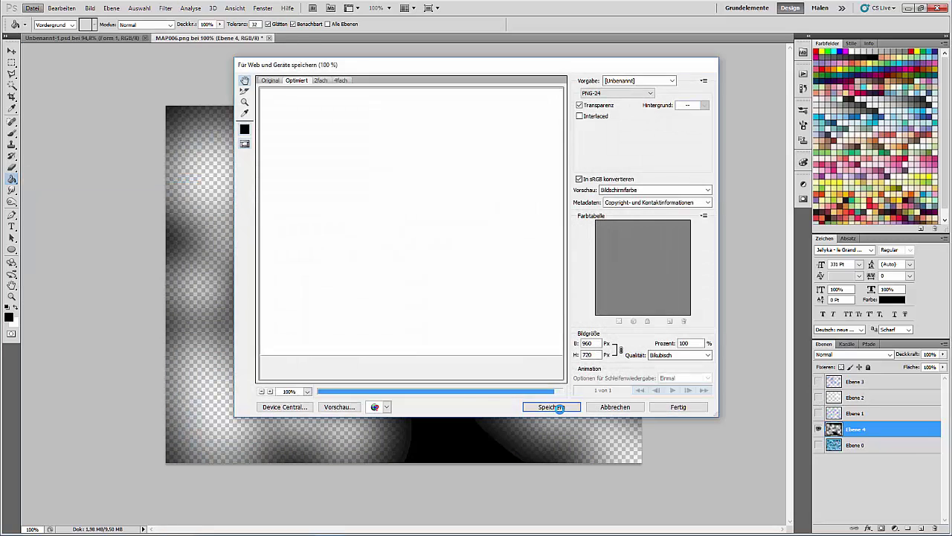
{"action": "left_click", "coordinate": [549, 464]}
{"action": "left_click", "coordinate": [591, 67]}
{"action": "left_click", "coordinate": [124, 479]}
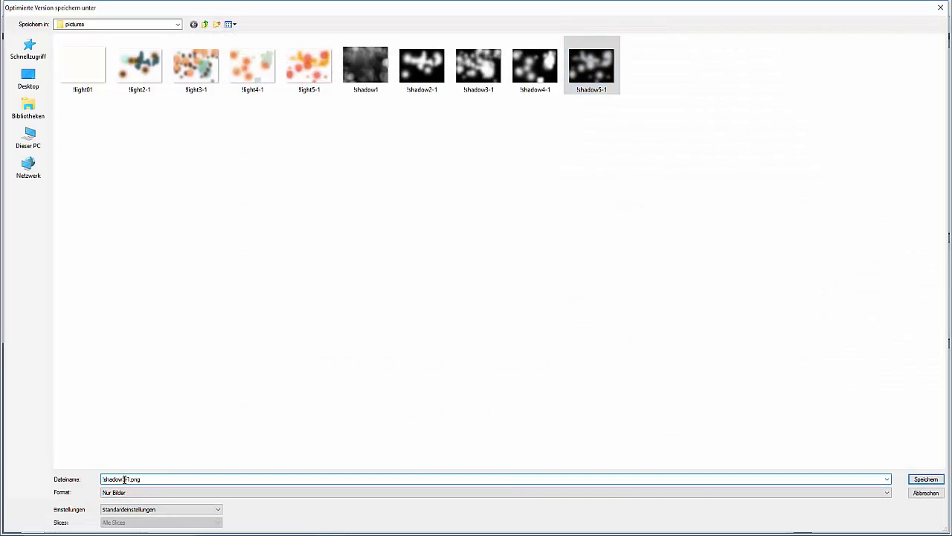
{"action": "left_click", "coordinate": [927, 481]}
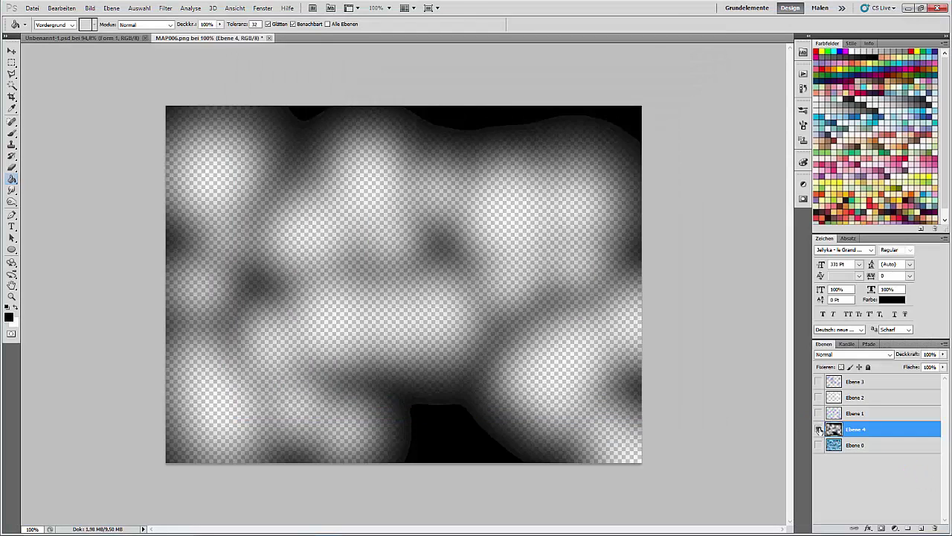
Show only the three light layers and export them for the web as !light6-1.png in the pictures folder
{"action": "left_click", "coordinate": [818, 429]}
{"action": "left_click_drag", "start_coordinate": [818, 413], "coordinate": [818, 384]}
{"action": "key", "text": "ctrl+alt+shift+s"}
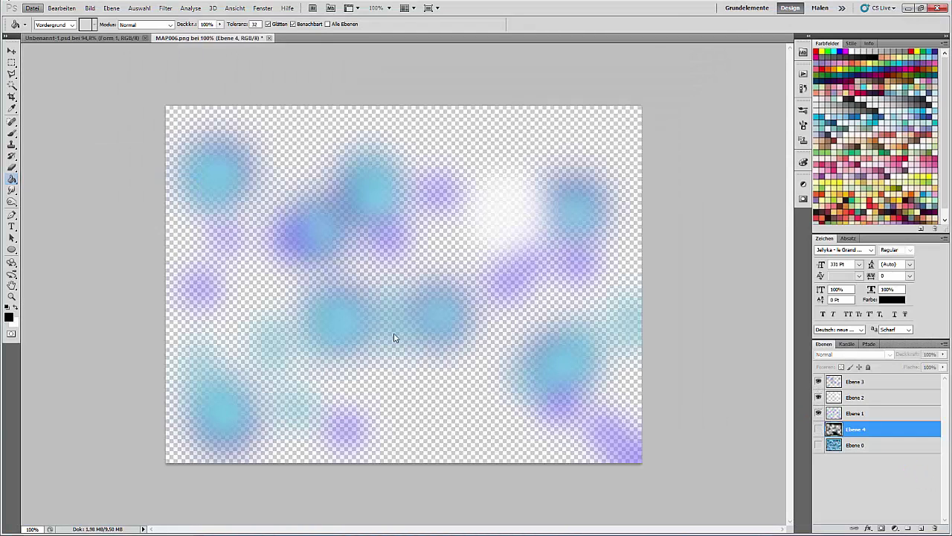
{"action": "left_click", "coordinate": [552, 406]}
{"action": "left_click", "coordinate": [309, 67]}
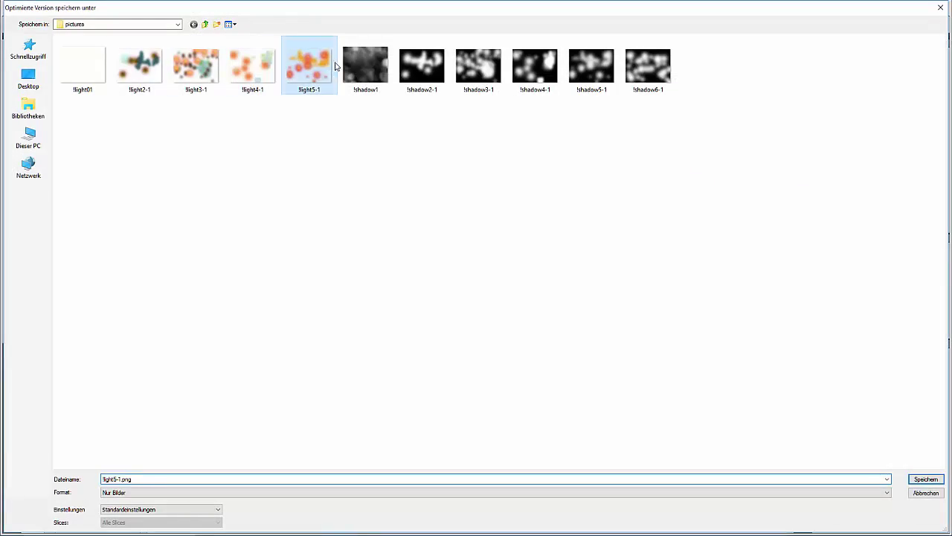
{"action": "left_click", "coordinate": [116, 479]}
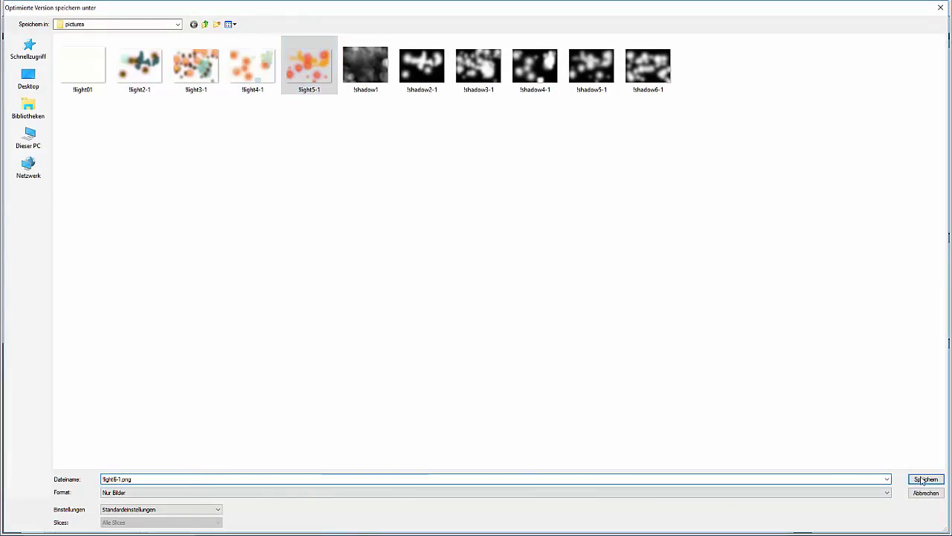
{"action": "left_click", "coordinate": [924, 479]}
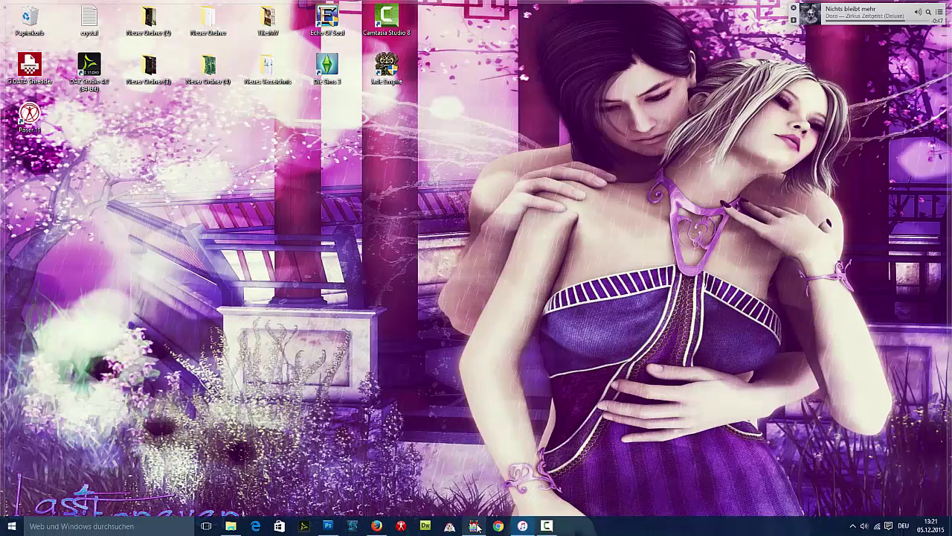
In the parallel event on MAP006 in RPG Maker MV, show !light6-1 as picture 1 with opacity 200 and additive blending
{"action": "left_click", "coordinate": [474, 526]}
{"action": "double_click", "coordinate": [653, 392]}
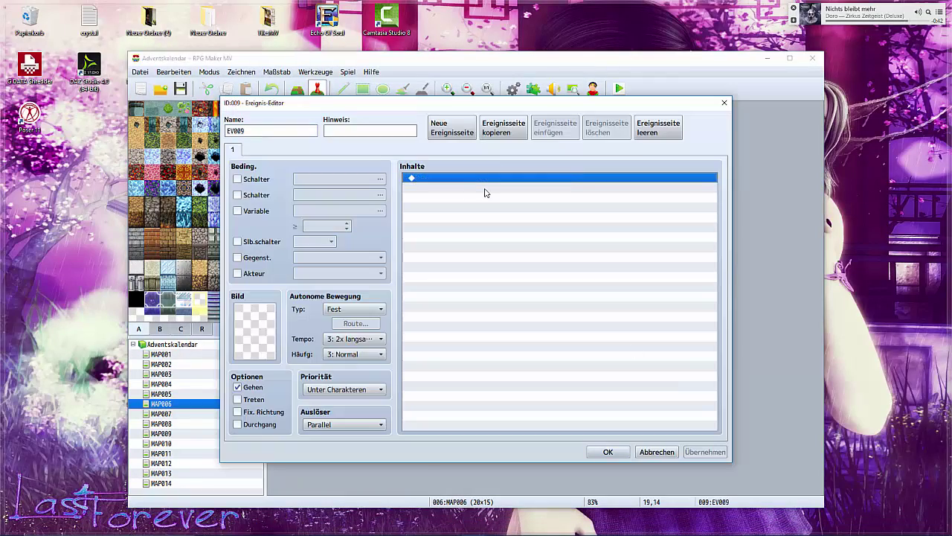
{"action": "double_click", "coordinate": [436, 178]}
{"action": "left_click", "coordinate": [495, 374]}
{"action": "left_click", "coordinate": [479, 231]}
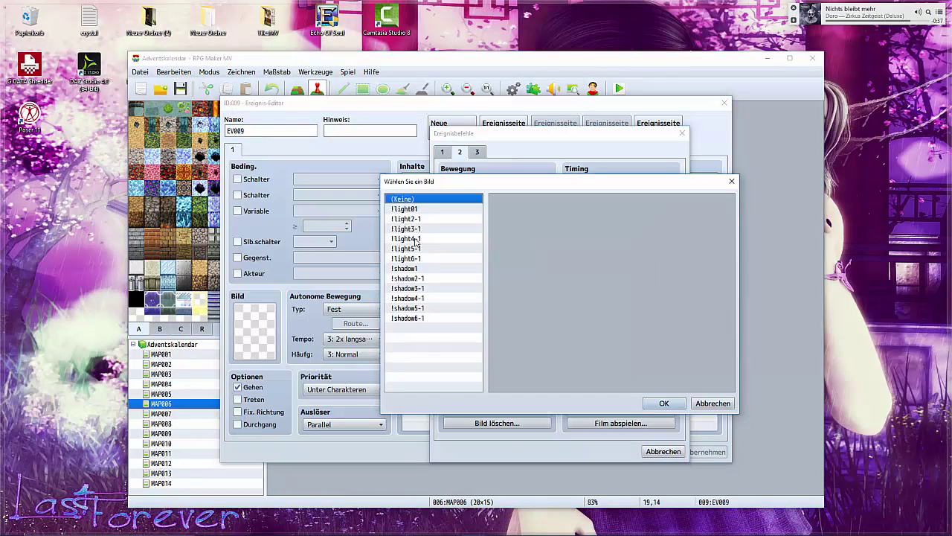
{"action": "left_click", "coordinate": [406, 258]}
{"action": "left_click", "coordinate": [663, 403]}
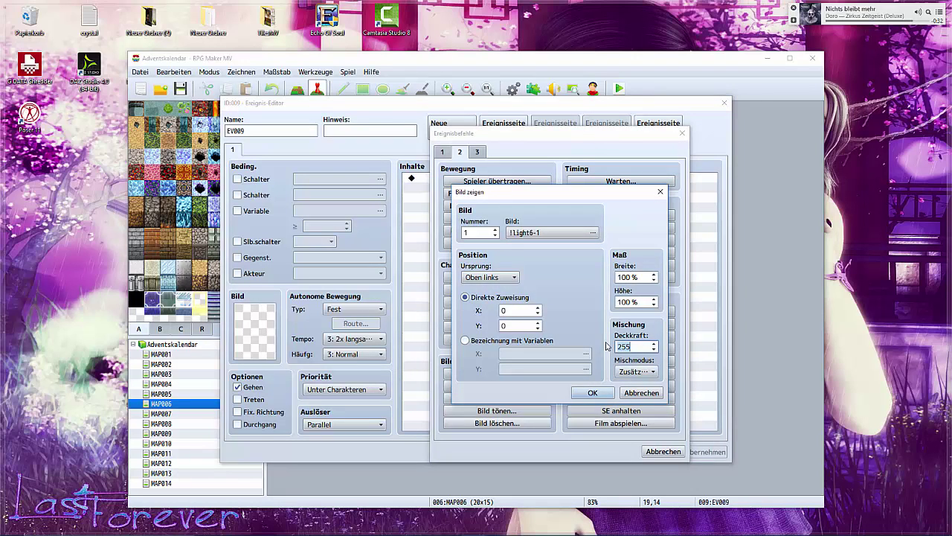
{"action": "left_click", "coordinate": [612, 395]}
Add a second Show Picture command for !shadow6-1 with opacity 150 and normal blending, and confirm the event
{"action": "double_click", "coordinate": [570, 192]}
{"action": "left_click", "coordinate": [496, 373]}
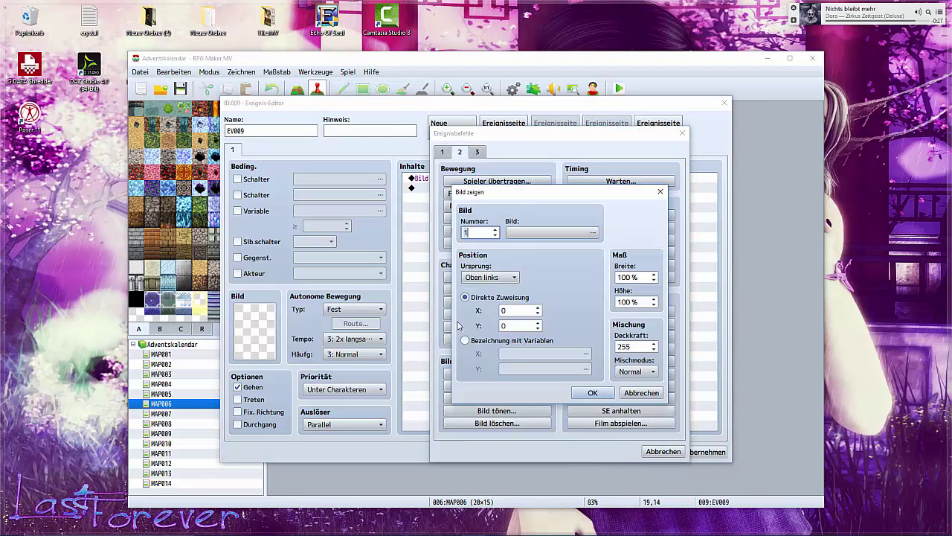
{"action": "left_click", "coordinate": [550, 232]}
{"action": "left_click", "coordinate": [417, 318]}
{"action": "left_click", "coordinate": [663, 403]}
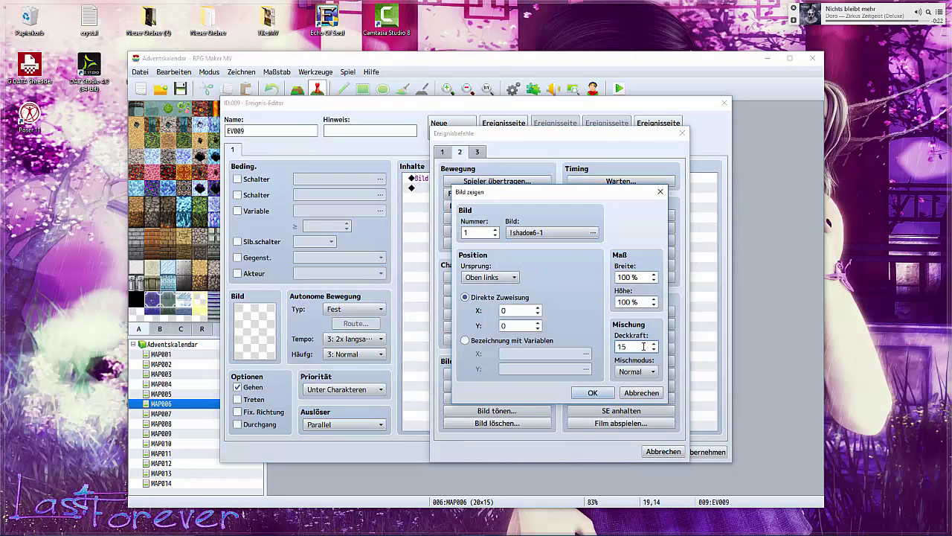
{"action": "left_click", "coordinate": [592, 392]}
{"action": "left_click", "coordinate": [607, 452]}
Copy the two BindPictureToMap plug-in commands from the MAP005 event
{"action": "left_click", "coordinate": [161, 394]}
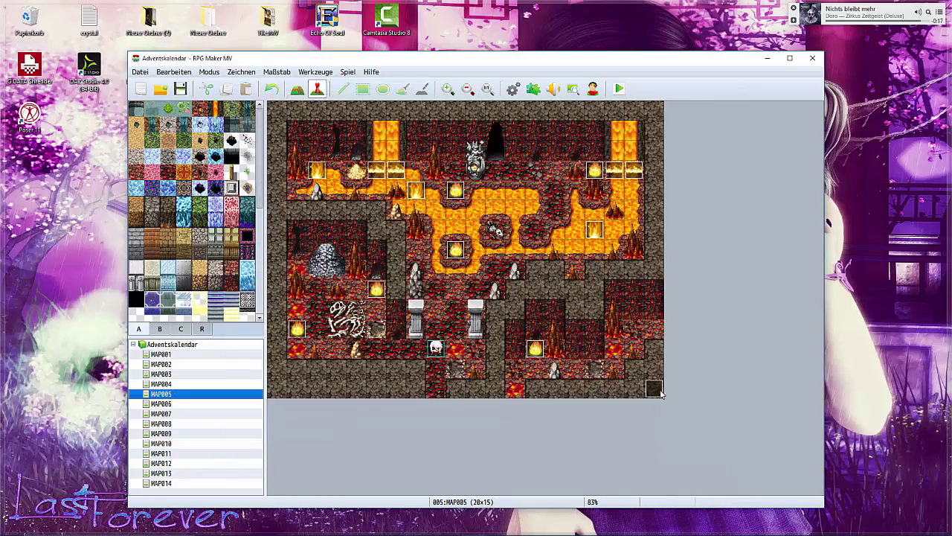
{"action": "double_click", "coordinate": [448, 208]}
{"action": "left_click", "coordinate": [447, 198]}
{"action": "left_click", "coordinate": [445, 209], "text": "shift"}
{"action": "left_click", "coordinate": [609, 452]}
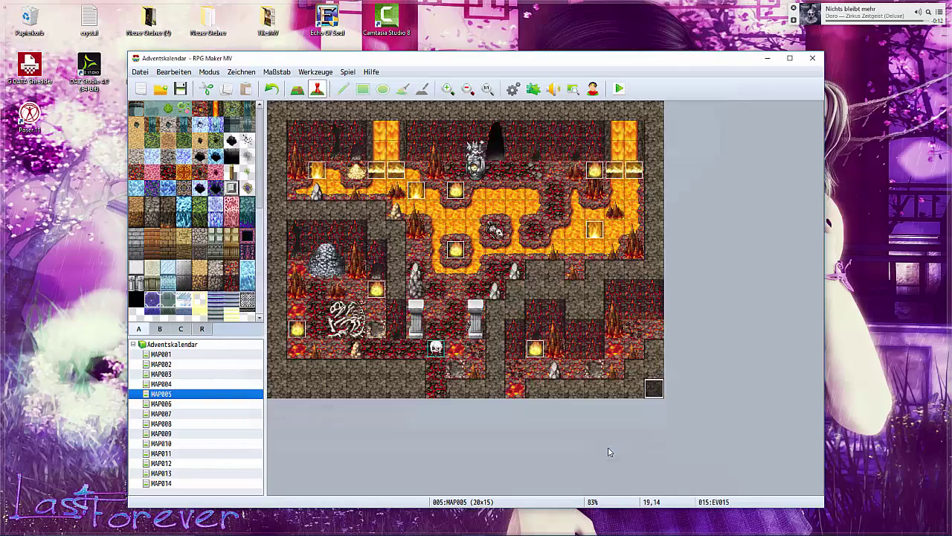
Paste the BindPictureToMap 1 top and 2 top plug-in commands below the pictures in the MAP006 event and apply it
{"action": "left_click", "coordinate": [161, 404]}
{"action": "double_click", "coordinate": [653, 389]}
{"action": "left_click", "coordinate": [466, 198]}
{"action": "right_click", "coordinate": [466, 197]}
{"action": "left_click", "coordinate": [491, 262]}
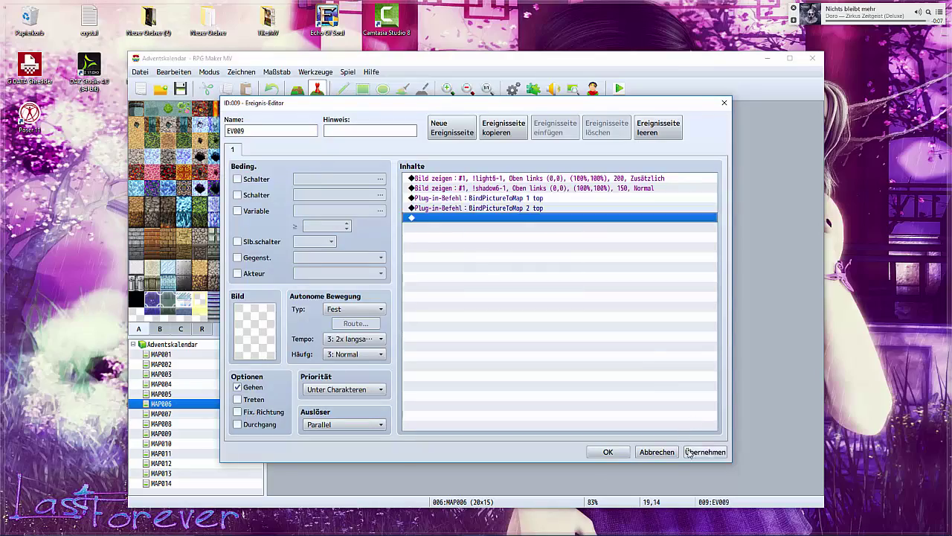
{"action": "left_click", "coordinate": [689, 451]}
{"action": "left_click", "coordinate": [609, 451]}
Playtest a new game and close the game window
{"action": "left_click", "coordinate": [618, 88]}
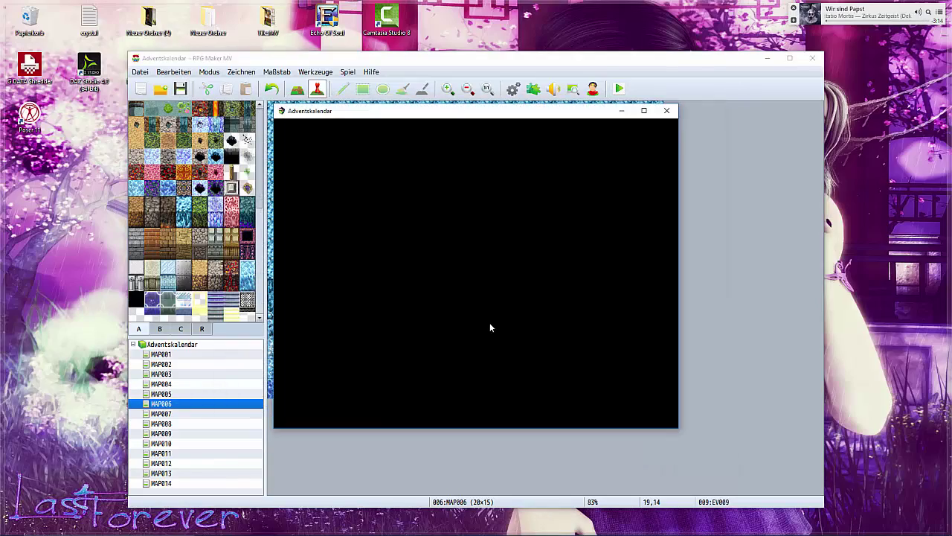
{"action": "left_click", "coordinate": [467, 325]}
{"action": "left_click", "coordinate": [667, 111]}
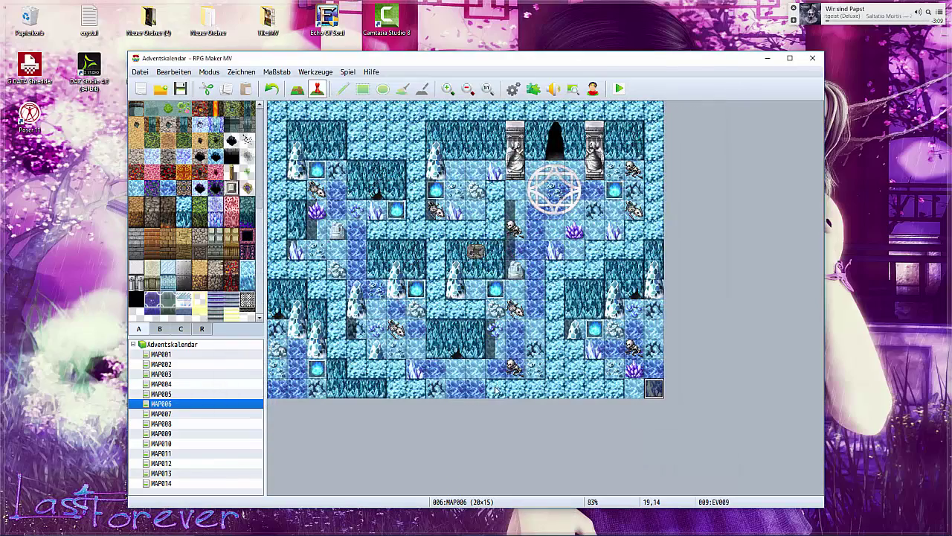
Set the player's starting position on MAP006 to tile 10,14 at the lower edge of the map
{"action": "left_click", "coordinate": [470, 396]}
{"action": "right_click", "coordinate": [469, 396]}
{"action": "mouse_move", "coordinate": [520, 489]}
{"action": "left_click", "coordinate": [622, 490]}
Save the game changes, start a new game from the ice cave starting position, and close the test
{"action": "left_click", "coordinate": [624, 88]}
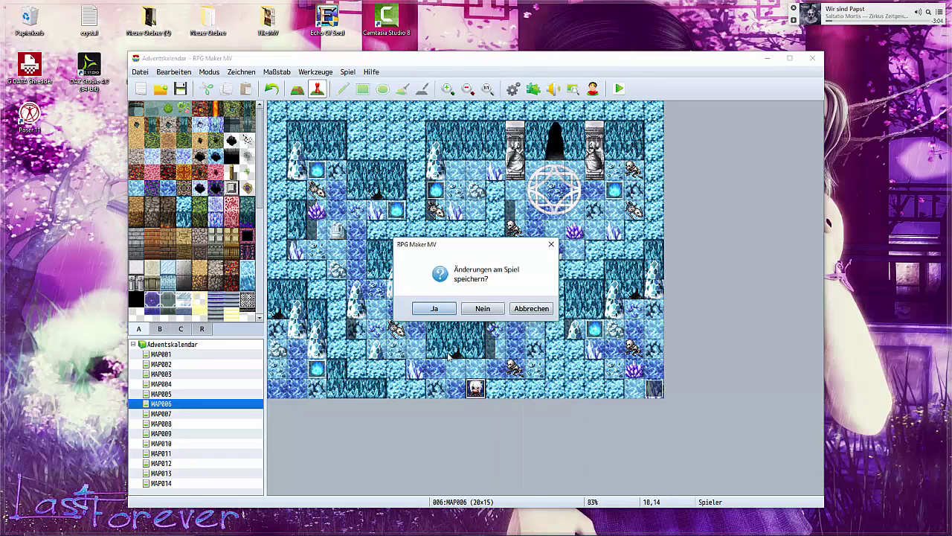
{"action": "left_click", "coordinate": [432, 309]}
{"action": "left_click", "coordinate": [462, 326]}
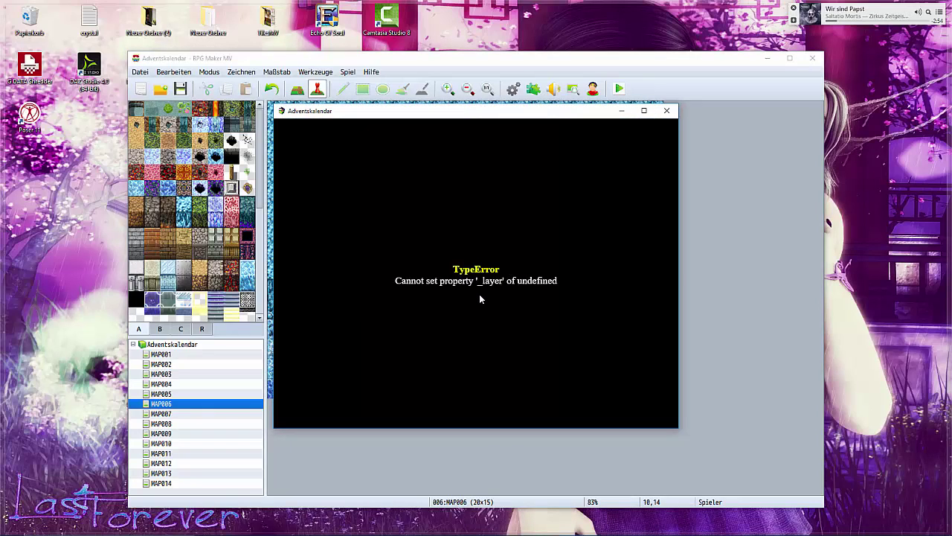
{"action": "left_click", "coordinate": [666, 110]}
Change the picture number of the !shadow6-1 command in the MAP006 event to 2 and apply the event
{"action": "double_click", "coordinate": [648, 386]}
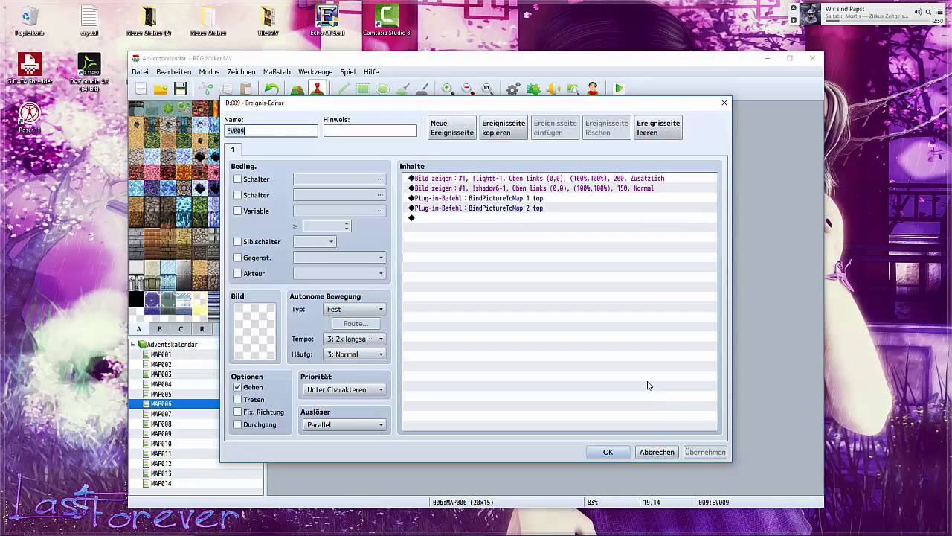
{"action": "right_click", "coordinate": [510, 187]}
{"action": "left_click", "coordinate": [531, 211]}
{"action": "left_click", "coordinate": [495, 231]}
{"action": "left_click", "coordinate": [593, 391]}
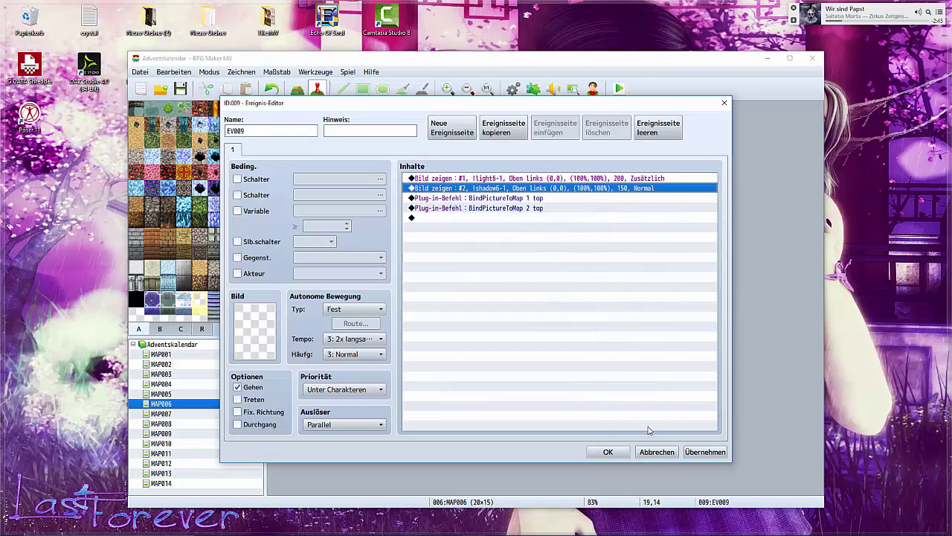
{"action": "left_click", "coordinate": [697, 452]}
{"action": "left_click", "coordinate": [608, 451]}
Save and playtest the ice cave, walking the character up to the magic circle to examine the light and shadow overlays
{"action": "key", "text": "ctrl+r"}
{"action": "left_click", "coordinate": [434, 312]}
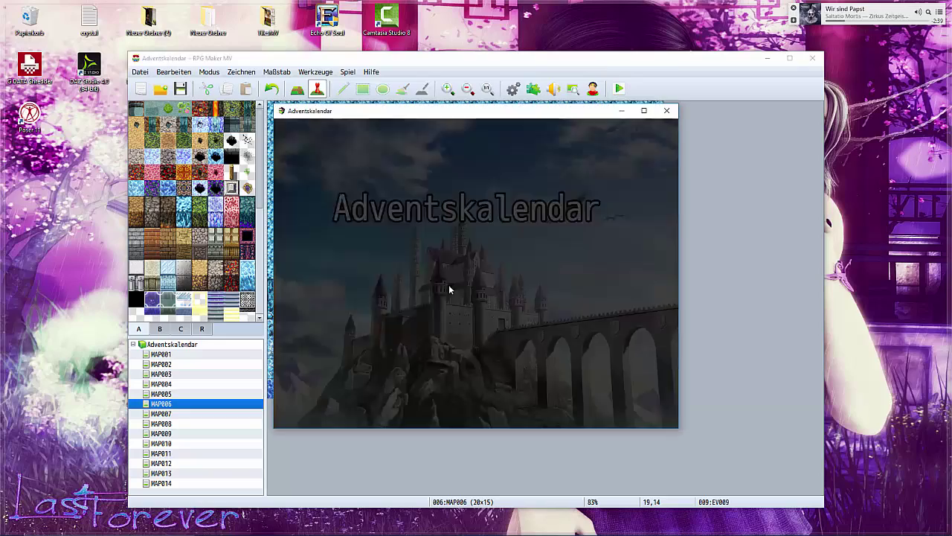
{"action": "left_click", "coordinate": [467, 328]}
{"action": "left_click", "coordinate": [420, 399]}
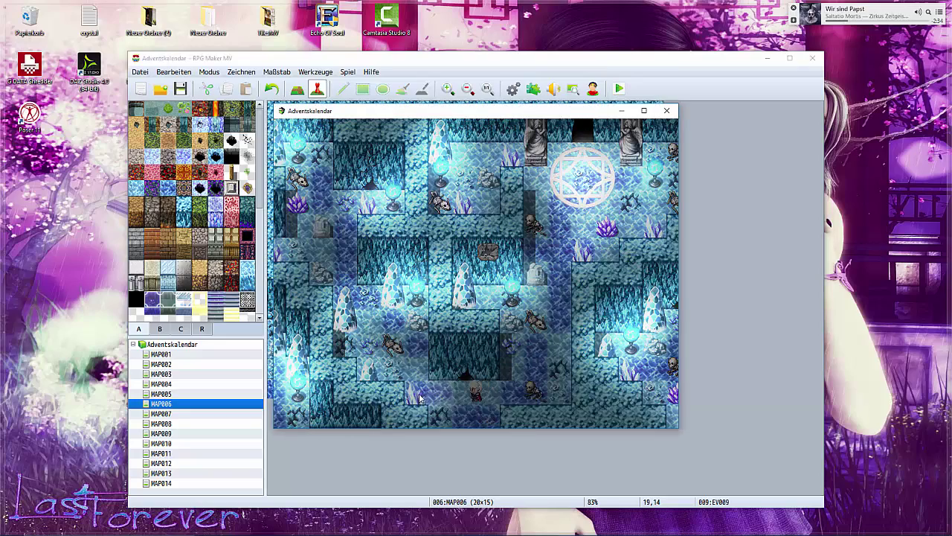
{"action": "left_click", "coordinate": [402, 274]}
{"action": "left_click", "coordinate": [379, 205]}
{"action": "left_click", "coordinate": [432, 389]}
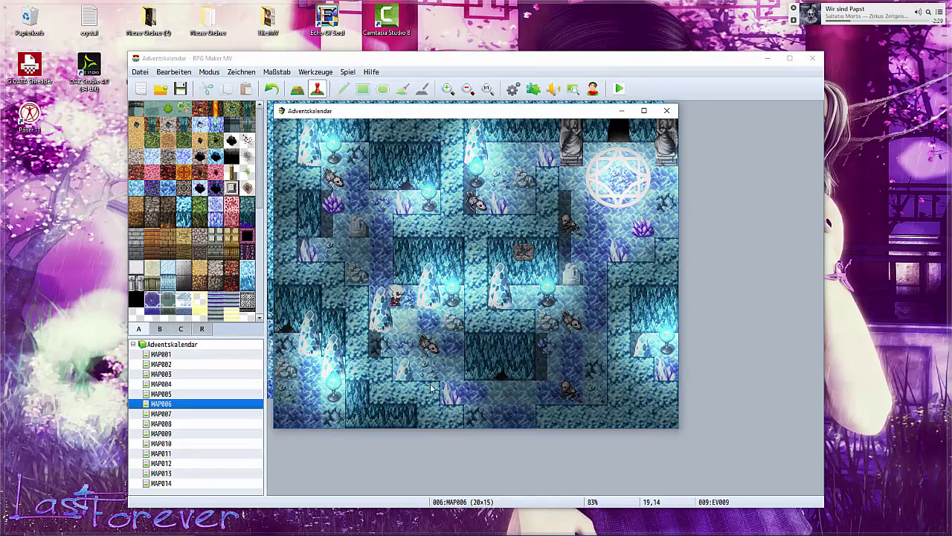
{"action": "left_click", "coordinate": [557, 393]}
{"action": "left_click", "coordinate": [510, 255]}
{"action": "left_click", "coordinate": [539, 243]}
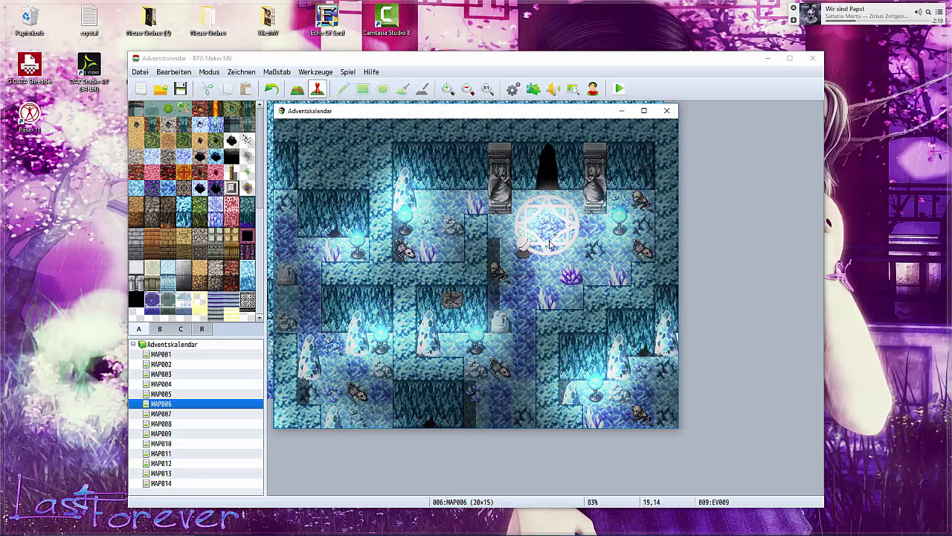
{"action": "key", "text": "Right"}
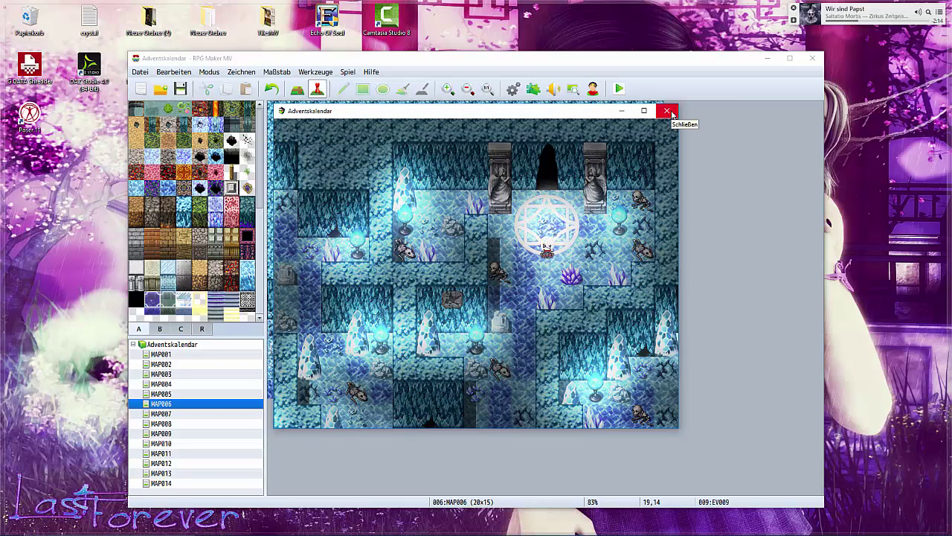
{"action": "left_click", "coordinate": [668, 111]}
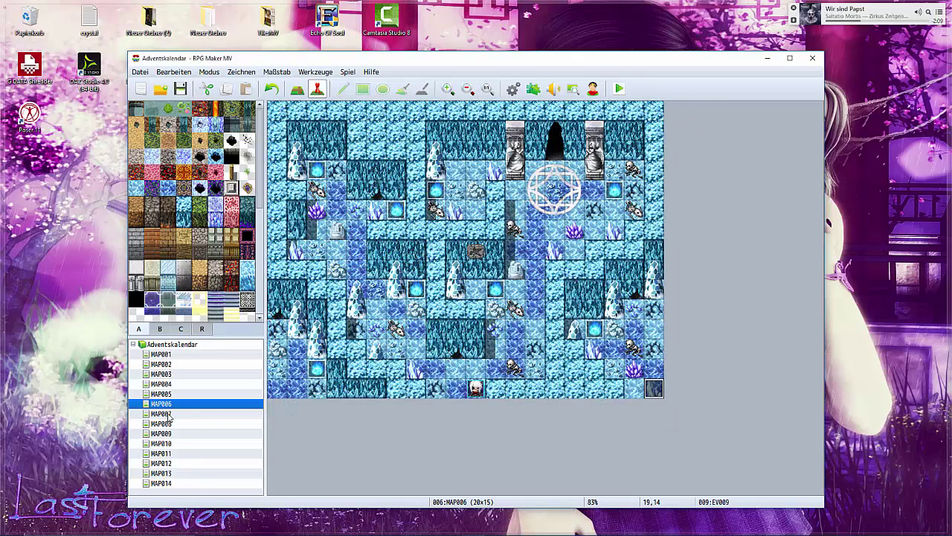
Remove the two vertical wall shadows on MAP007 with the shadow pen in map mode
{"action": "left_click", "coordinate": [168, 414]}
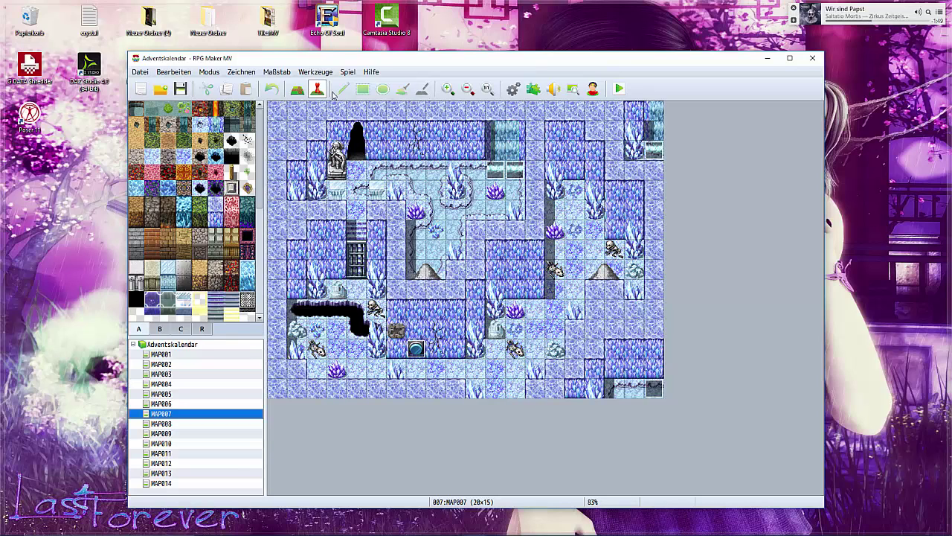
{"action": "left_click", "coordinate": [297, 89]}
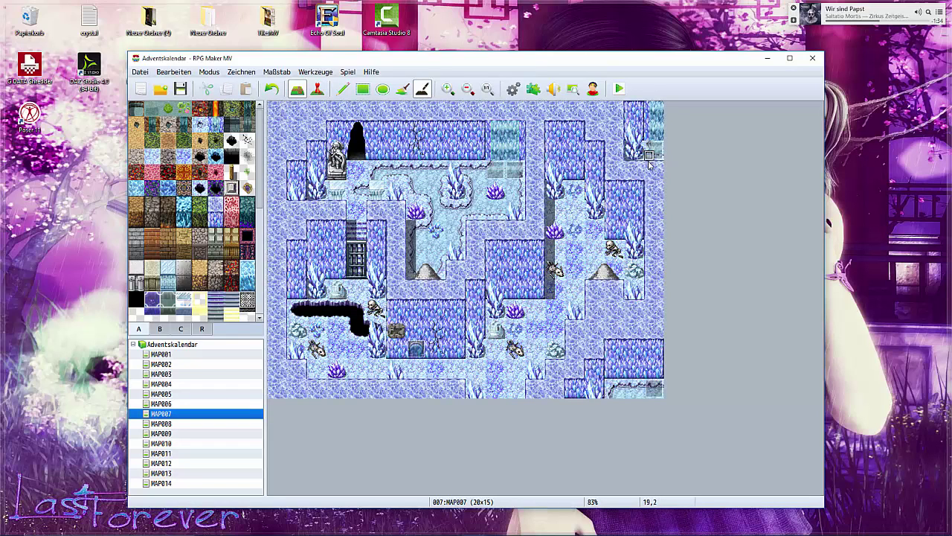
{"action": "left_click_drag", "start_coordinate": [550, 186], "coordinate": [550, 283]}
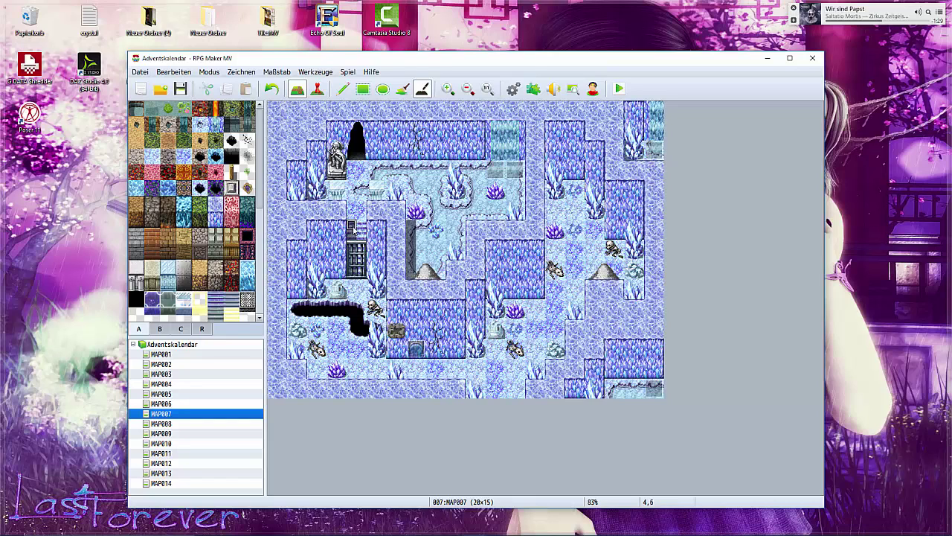
{"action": "left_click_drag", "start_coordinate": [410, 227], "coordinate": [412, 275]}
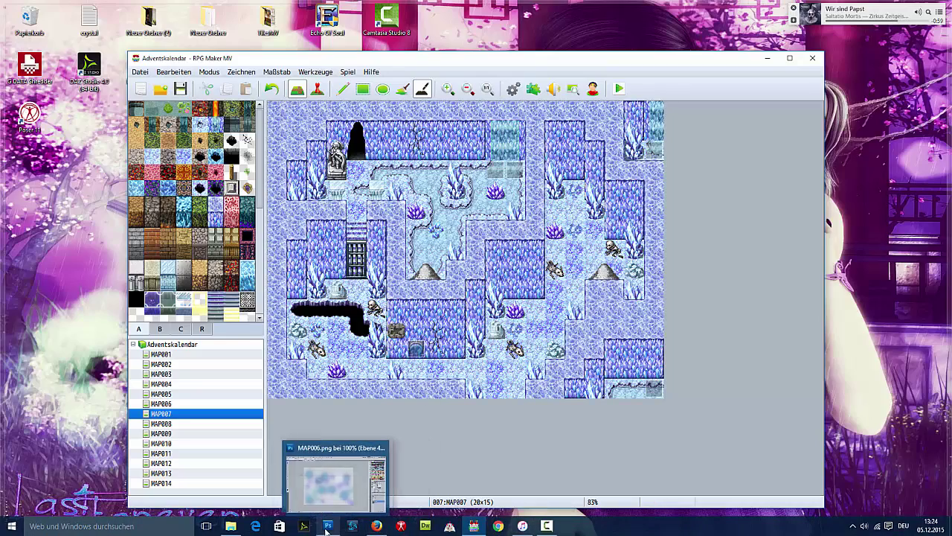
Switch to Photoshop and close the MAP006.png document
{"action": "left_click", "coordinate": [327, 529]}
{"action": "left_click", "coordinate": [269, 37]}
{"action": "left_click", "coordinate": [477, 207]}
Open the MAP007 image from the Mapshots folder in Photoshop
{"action": "left_click", "coordinate": [232, 528]}
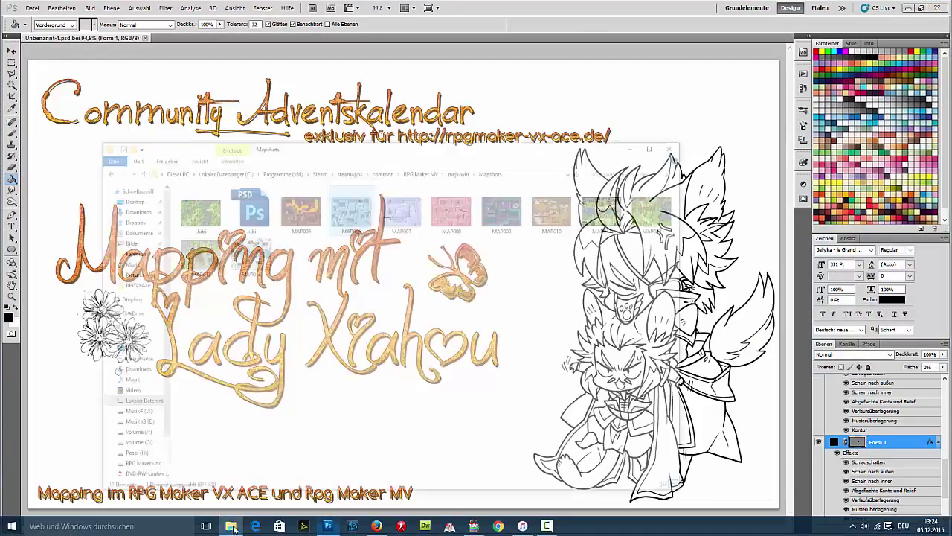
{"action": "left_click", "coordinate": [416, 167]}
{"action": "right_click", "coordinate": [416, 167]}
{"action": "mouse_move", "coordinate": [298, 271]}
{"action": "left_click", "coordinate": [125, 277]}
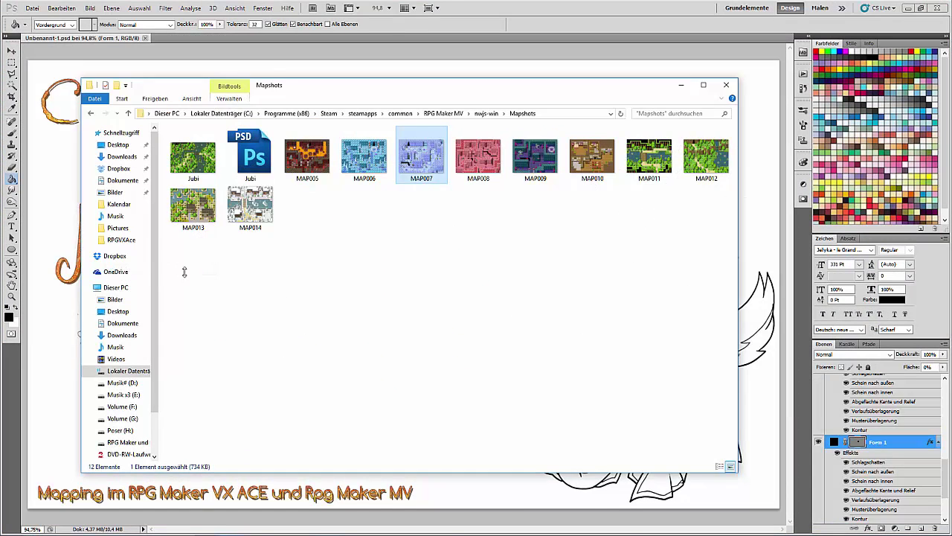
On a new layer, dab a soft 100-pixel brush in purple over the five purple crystals of the MAP007 image
{"action": "left_click", "coordinate": [922, 528]}
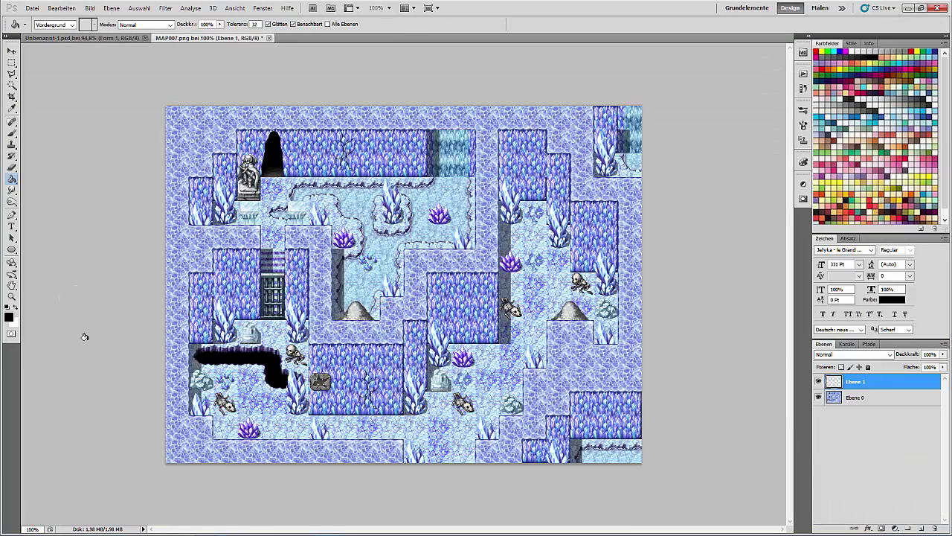
{"action": "key", "text": "i"}
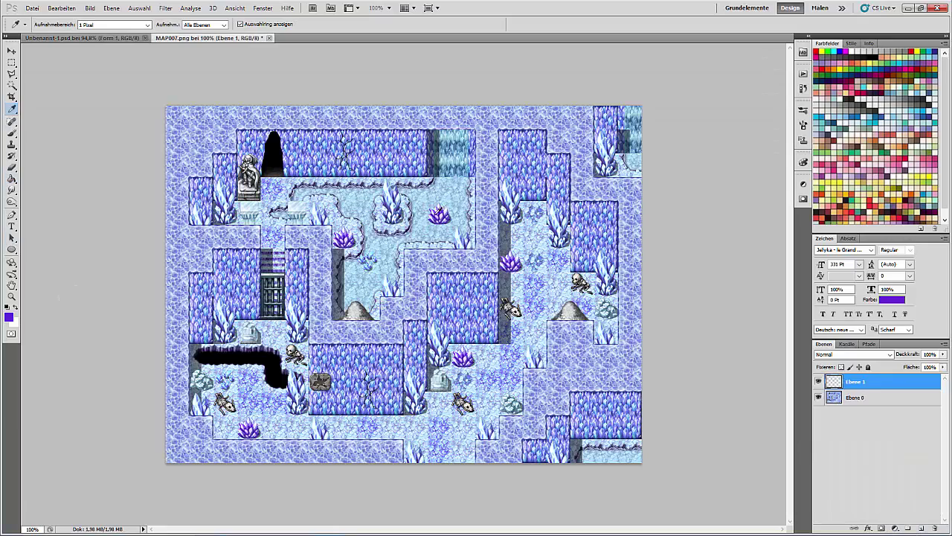
{"action": "left_click", "coordinate": [11, 133]}
{"action": "left_click", "coordinate": [49, 27]}
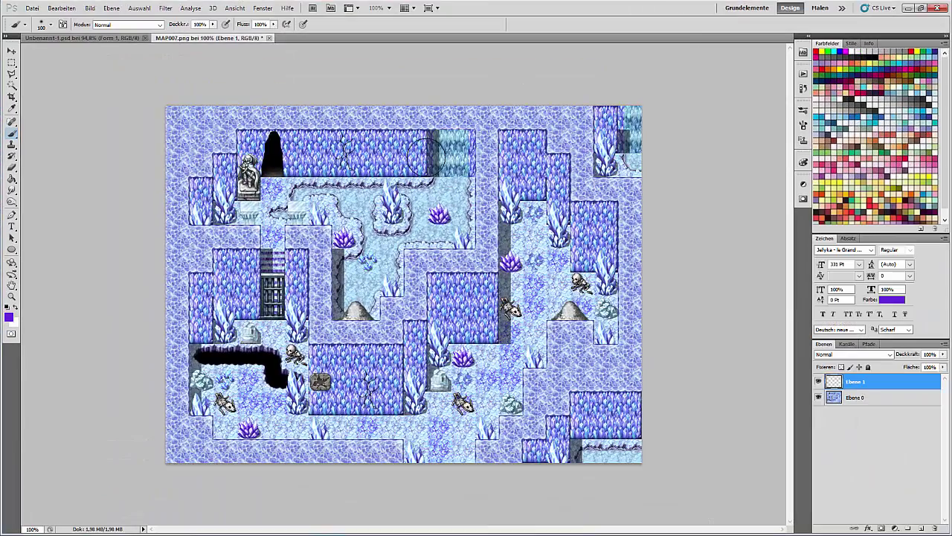
{"action": "left_click", "coordinate": [439, 215]}
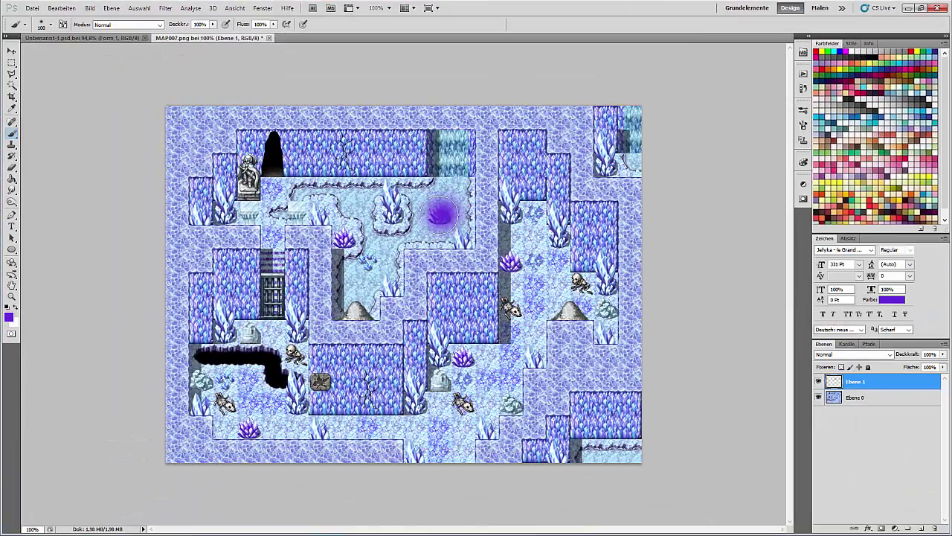
{"action": "left_click", "coordinate": [342, 236]}
{"action": "left_click", "coordinate": [247, 430]}
{"action": "left_click", "coordinate": [463, 357]}
{"action": "left_click", "coordinate": [506, 261]}
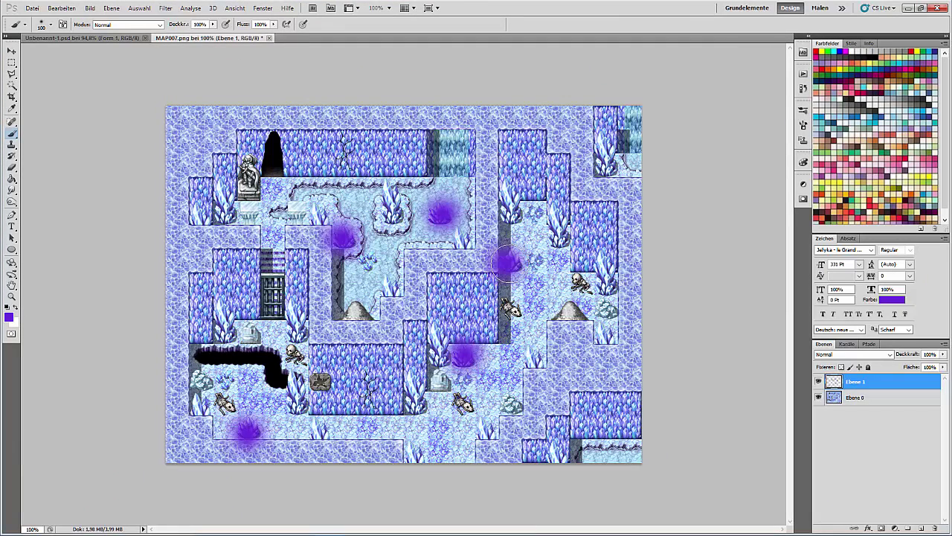
Sample a light blue-violet from a blue crystal as the brush colour and dab it over all the blue crystals of the map
{"action": "left_click", "coordinate": [9, 317]}
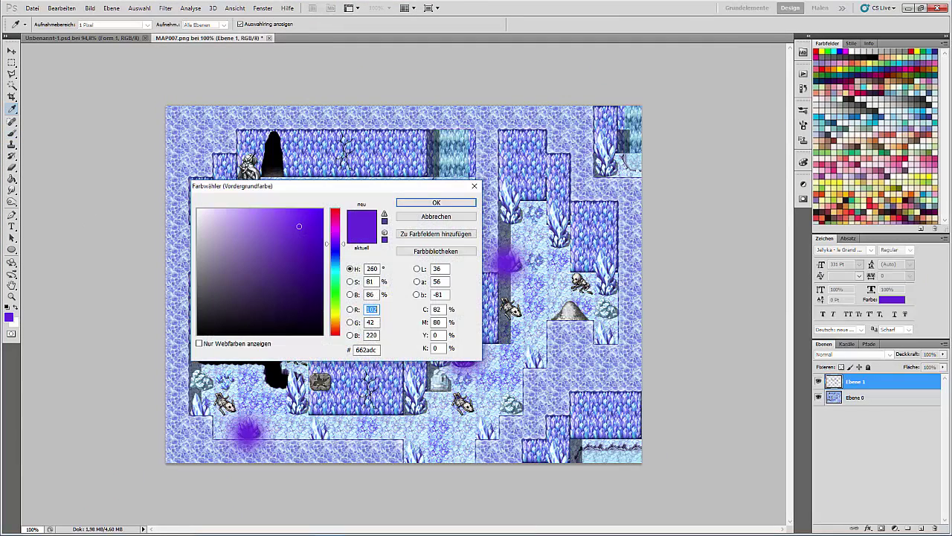
{"action": "left_click", "coordinate": [601, 340]}
{"action": "left_click", "coordinate": [418, 203]}
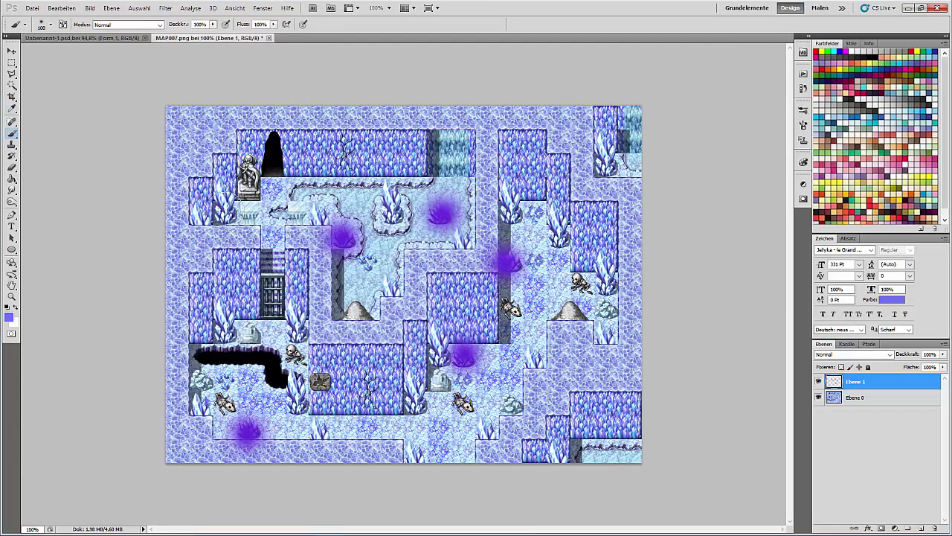
{"action": "left_click_drag", "start_coordinate": [226, 199], "coordinate": [216, 215]}
{"action": "left_click", "coordinate": [394, 209]}
{"action": "left_click", "coordinate": [460, 236]}
{"action": "left_click", "coordinate": [388, 284]}
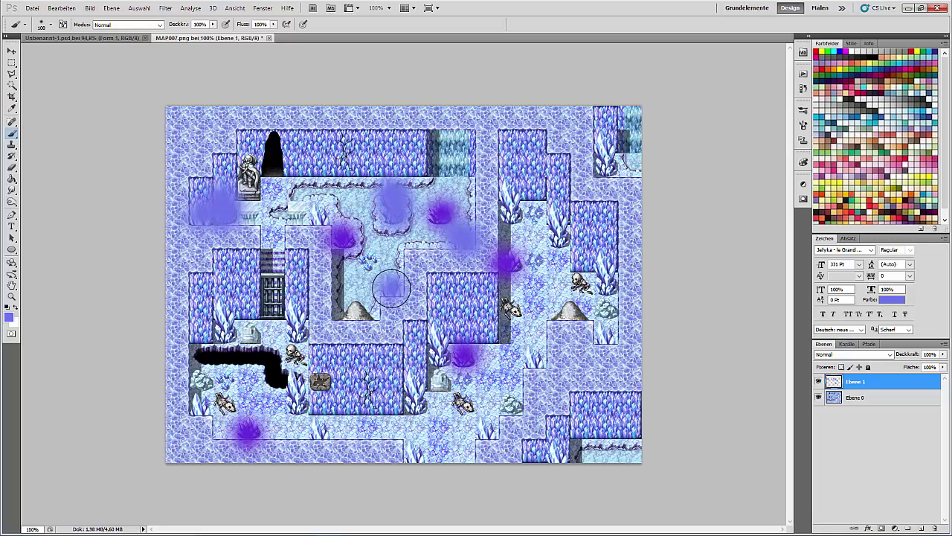
{"action": "left_click", "coordinate": [437, 330]}
{"action": "left_click", "coordinate": [415, 449]}
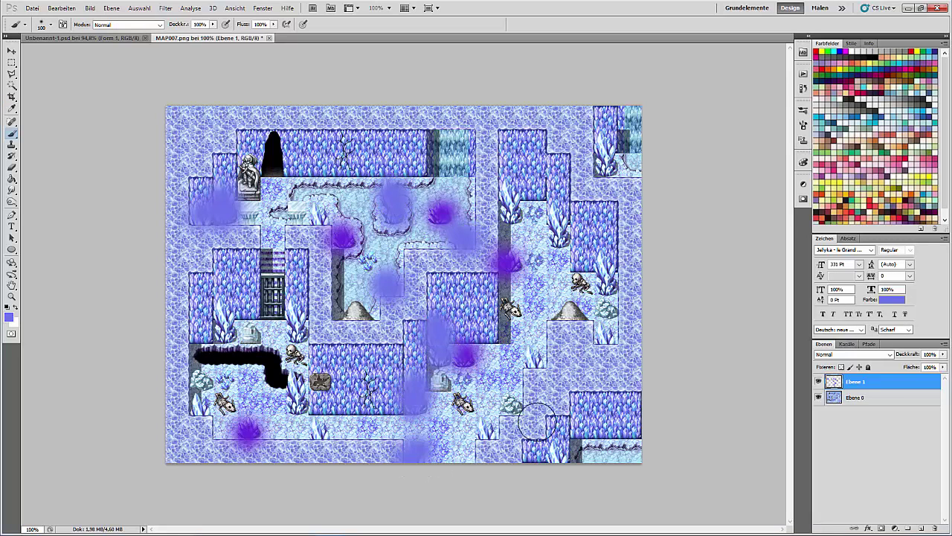
{"action": "left_click", "coordinate": [486, 426]}
{"action": "left_click", "coordinate": [553, 454]}
{"action": "left_click", "coordinate": [534, 355]}
{"action": "left_click", "coordinate": [605, 337]}
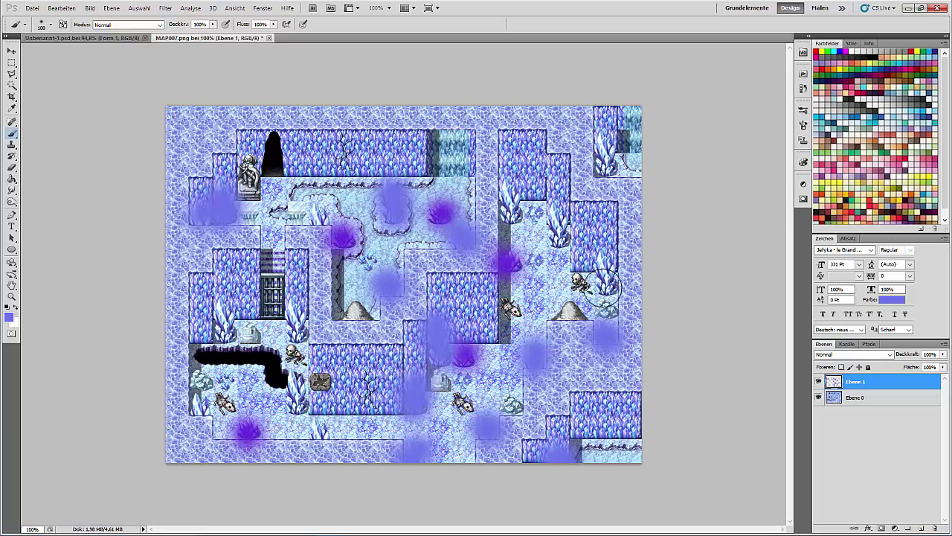
{"action": "left_click", "coordinate": [605, 260]}
{"action": "left_click", "coordinate": [559, 231]}
{"action": "left_click", "coordinate": [510, 194]}
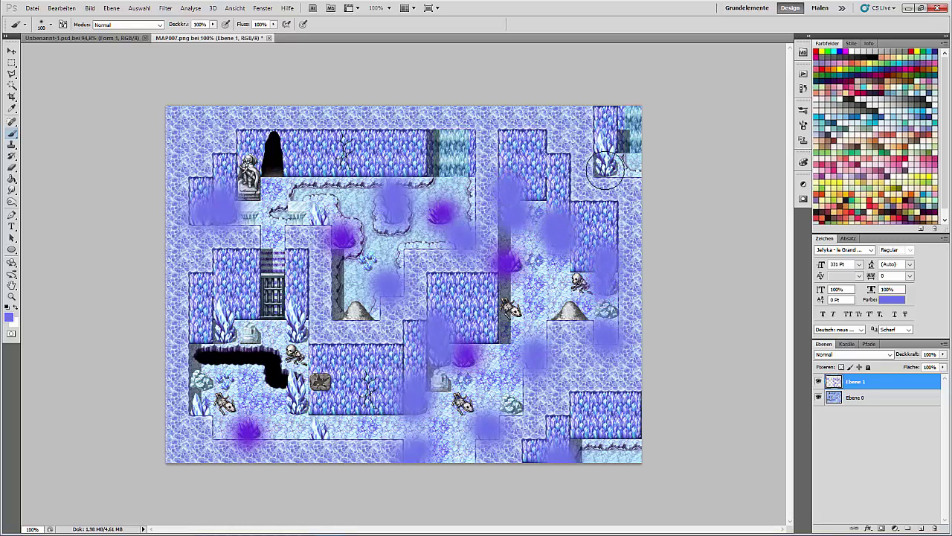
{"action": "left_click", "coordinate": [604, 146]}
{"action": "left_click", "coordinate": [201, 408]}
{"action": "left_click", "coordinate": [297, 383]}
{"action": "left_click", "coordinate": [320, 429]}
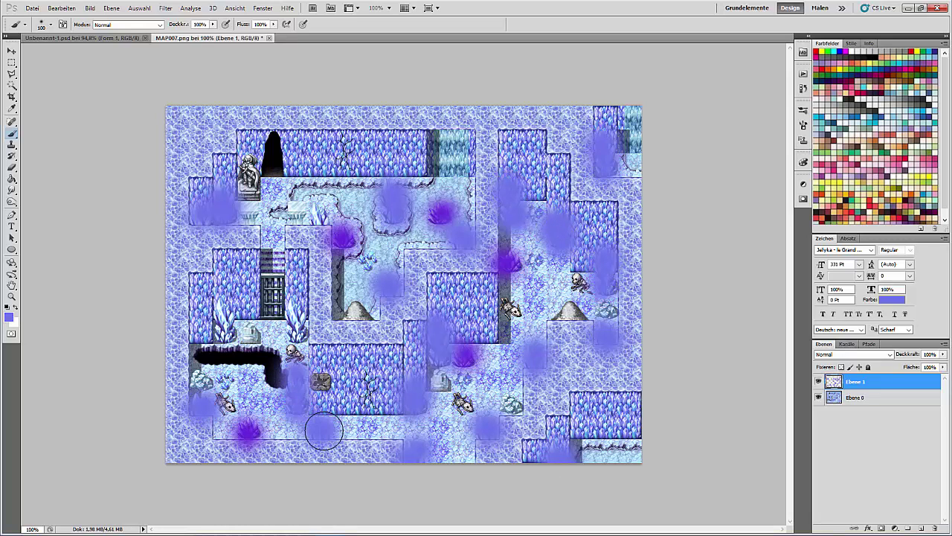
{"action": "left_click", "coordinate": [297, 305]}
{"action": "left_click", "coordinate": [225, 307]}
{"action": "left_click", "coordinate": [321, 219]}
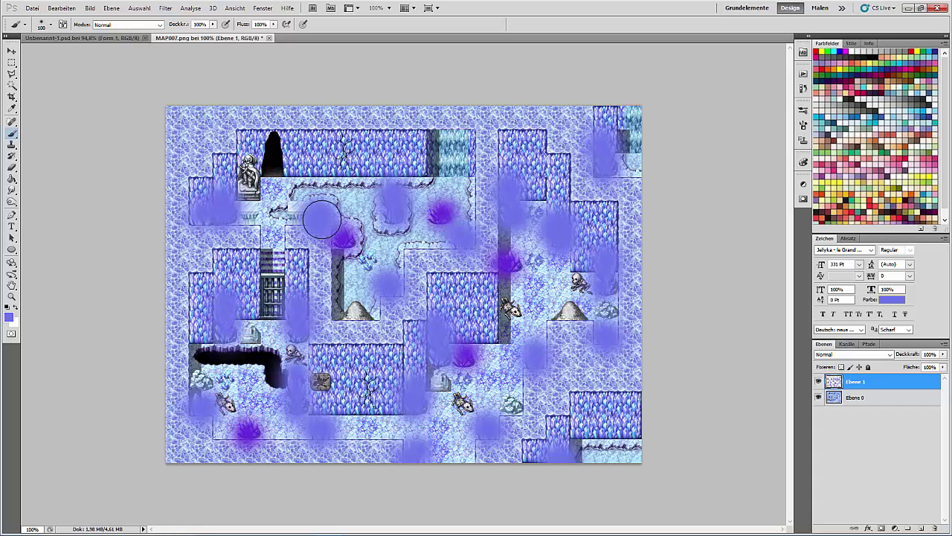
Reapply the last Gaussian Blur to the crystal dabs on Ebene 1 and hide that layer
{"action": "left_click", "coordinate": [165, 7]}
{"action": "key", "text": "Escape"}
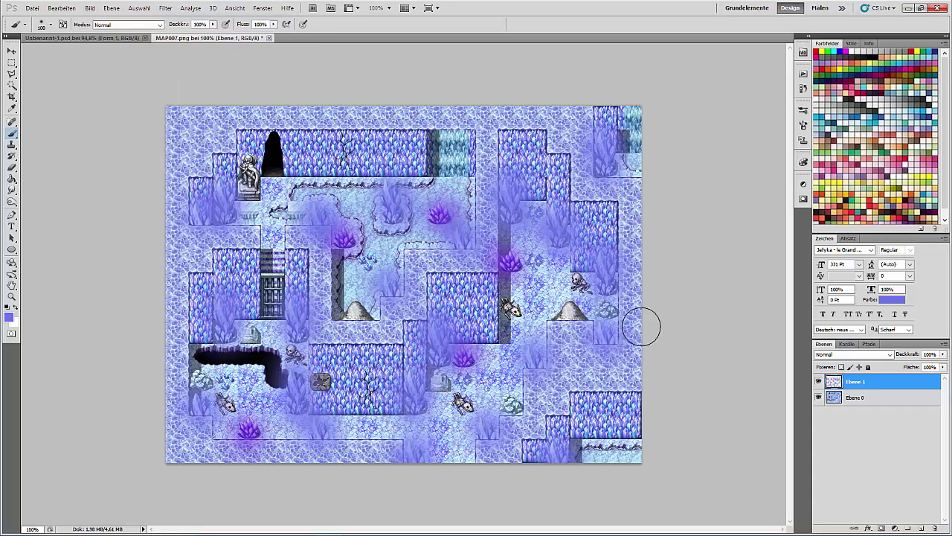
{"action": "left_click", "coordinate": [818, 381]}
On a new layer above Ebene 0, paint the pond and waterfalls with a soft 44-pixel brush in light blue sampled from the water
{"action": "left_click", "coordinate": [834, 402]}
{"action": "left_click", "coordinate": [921, 528]}
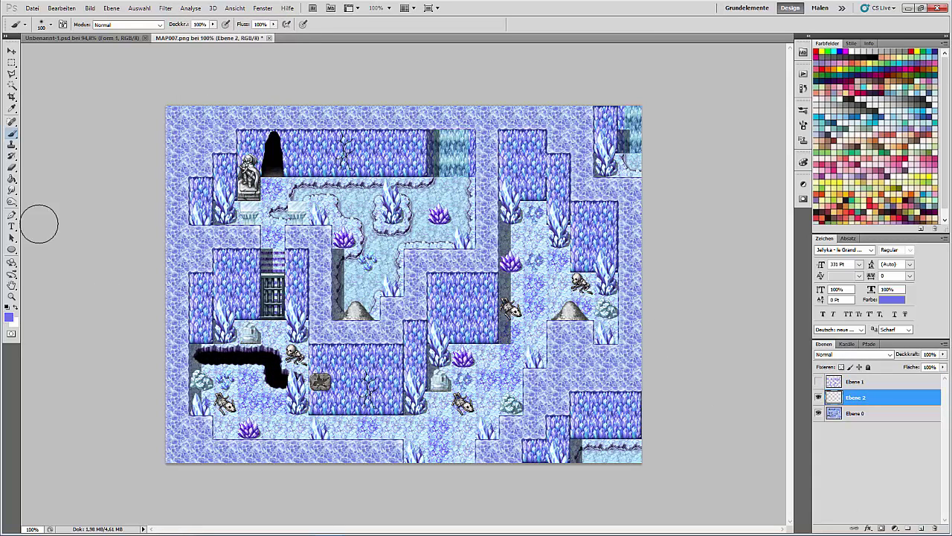
{"action": "key", "text": "i"}
{"action": "left_click", "coordinate": [361, 277]}
{"action": "key", "text": "b"}
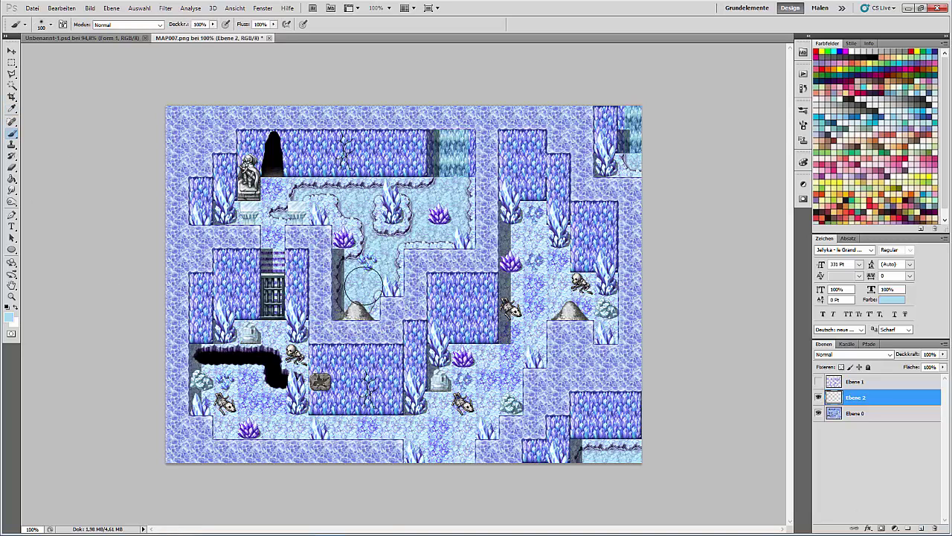
{"action": "left_click", "coordinate": [51, 25]}
{"action": "left_click_drag", "start_coordinate": [35, 57], "coordinate": [36, 58]}
{"action": "left_click", "coordinate": [398, 225]}
{"action": "mouse_move", "coordinate": [364, 260]}
{"action": "left_mouse_down"}
{"action": "mouse_move", "coordinate": [344, 270]}
{"action": "mouse_move", "coordinate": [365, 301]}
{"action": "mouse_move", "coordinate": [388, 271]}
{"action": "mouse_move", "coordinate": [327, 193]}
{"action": "mouse_move", "coordinate": [278, 210]}
{"action": "mouse_move", "coordinate": [372, 190]}
{"action": "mouse_move", "coordinate": [406, 232]}
{"action": "mouse_move", "coordinate": [446, 180]}
{"action": "mouse_move", "coordinate": [449, 227]}
{"action": "mouse_move", "coordinate": [390, 236]}
{"action": "mouse_move", "coordinate": [446, 186]}
{"action": "mouse_move", "coordinate": [459, 141]}
{"action": "mouse_move", "coordinate": [442, 162]}
{"action": "left_mouse_up"}
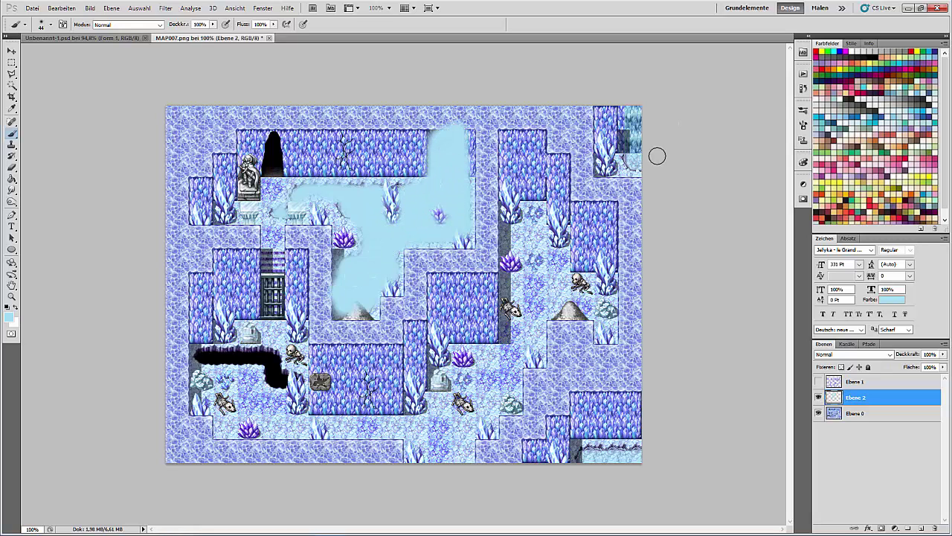
{"action": "mouse_move", "coordinate": [634, 165]}
{"action": "left_mouse_down"}
{"action": "mouse_move", "coordinate": [629, 128]}
{"action": "mouse_move", "coordinate": [640, 137]}
{"action": "left_mouse_up"}
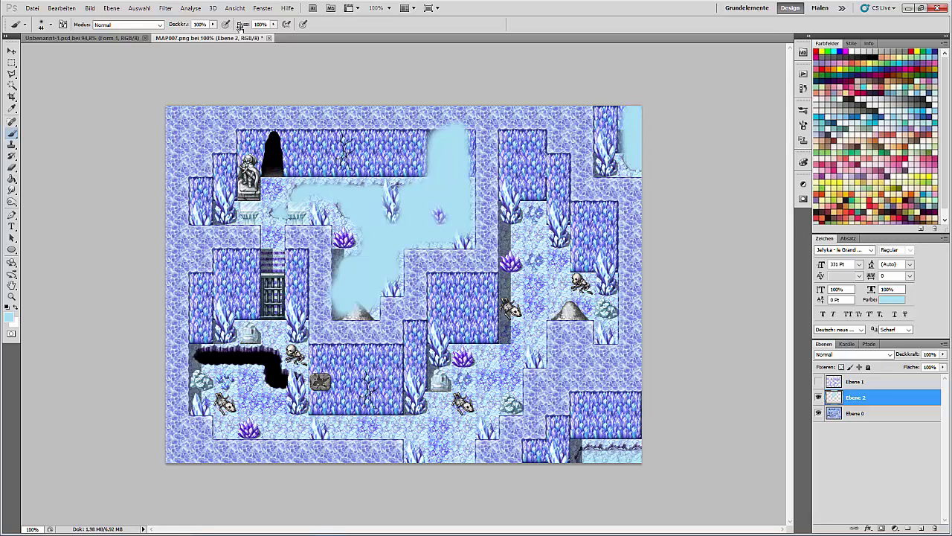
Reapply the Gaussian Blur to the water glow on Ebene 2, then show Ebene 1 and hide the map image
{"action": "left_click", "coordinate": [166, 8]}
{"action": "left_click", "coordinate": [186, 19]}
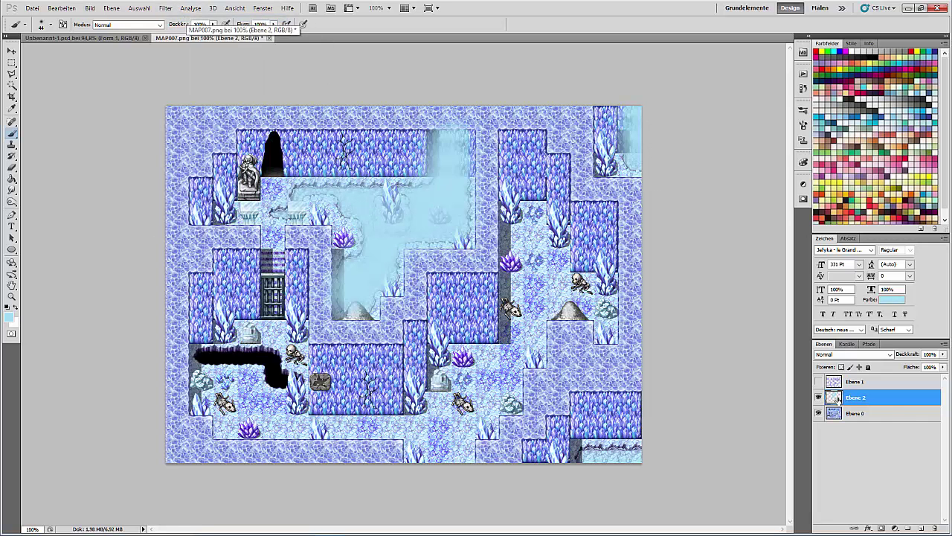
{"action": "left_click", "coordinate": [819, 382]}
{"action": "left_click", "coordinate": [819, 413]}
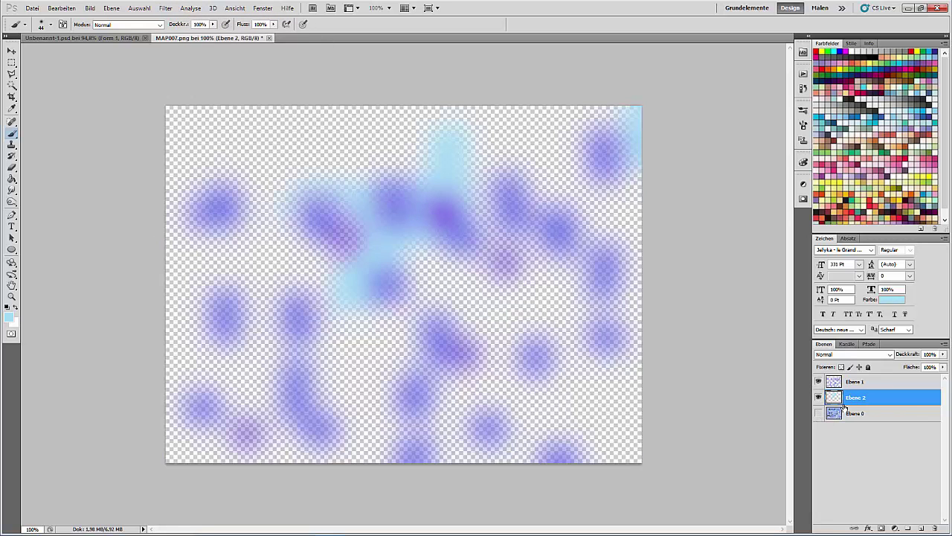
Reduce the fill opacity of Ebene 1 and set the fill opacity of Ebene 2 to 92%
{"action": "left_click", "coordinate": [859, 383]}
{"action": "left_click_drag", "start_coordinate": [912, 368], "coordinate": [897, 375]}
{"action": "left_click", "coordinate": [881, 402]}
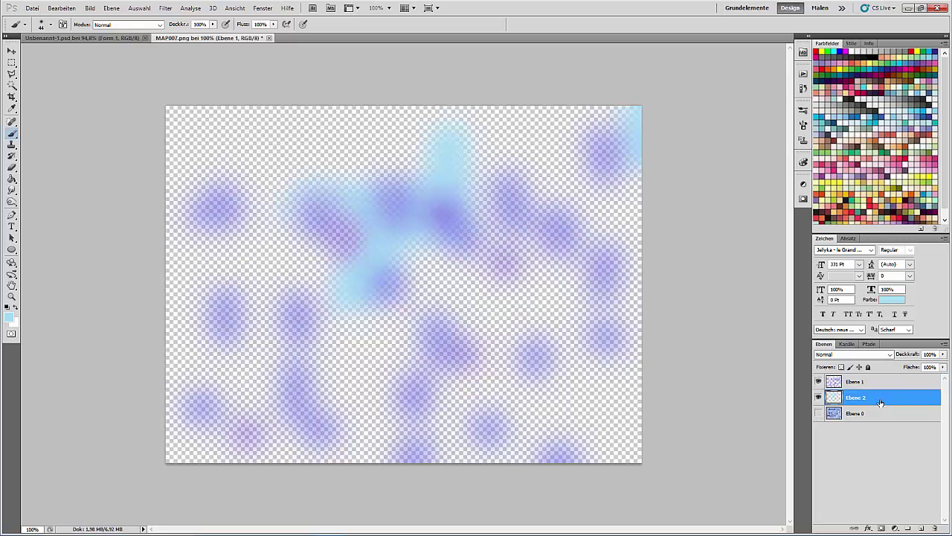
{"action": "left_click", "coordinate": [12, 51]}
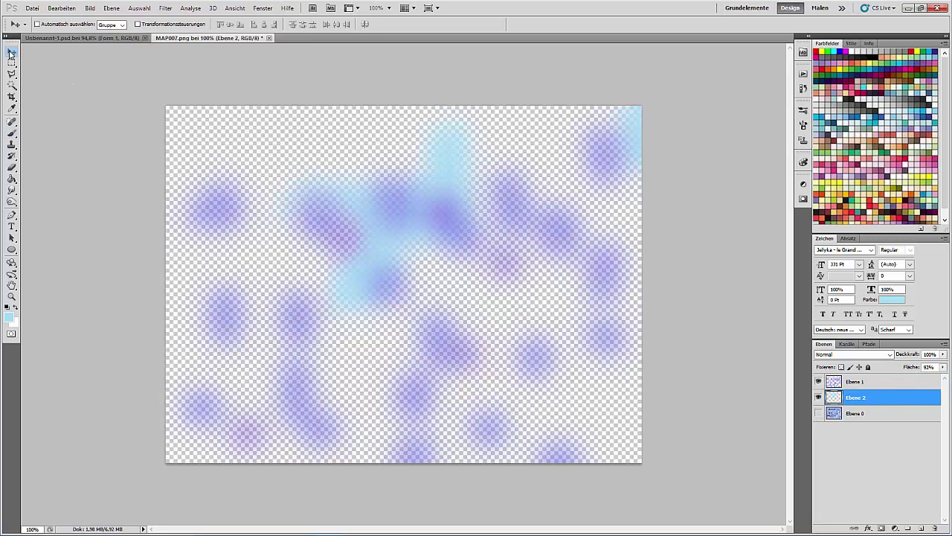
Add a new layer directly above Ebene 0 and fill it with black
{"action": "left_click", "coordinate": [862, 413]}
{"action": "left_click", "coordinate": [921, 527]}
{"action": "left_click", "coordinate": [11, 179]}
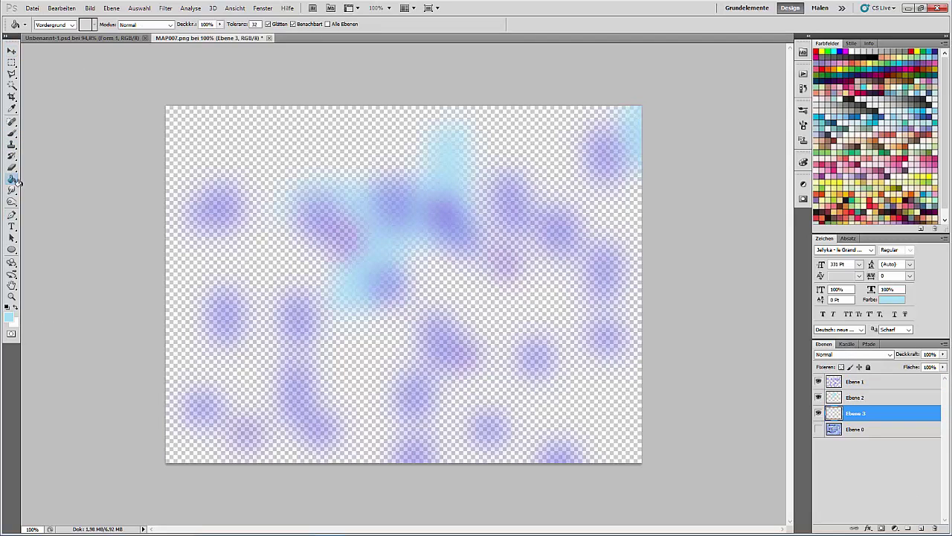
{"action": "left_click", "coordinate": [266, 271]}
{"action": "left_click", "coordinate": [61, 8]}
{"action": "left_click", "coordinate": [77, 38]}
{"action": "left_click", "coordinate": [6, 306]}
{"action": "left_click", "coordinate": [260, 340]}
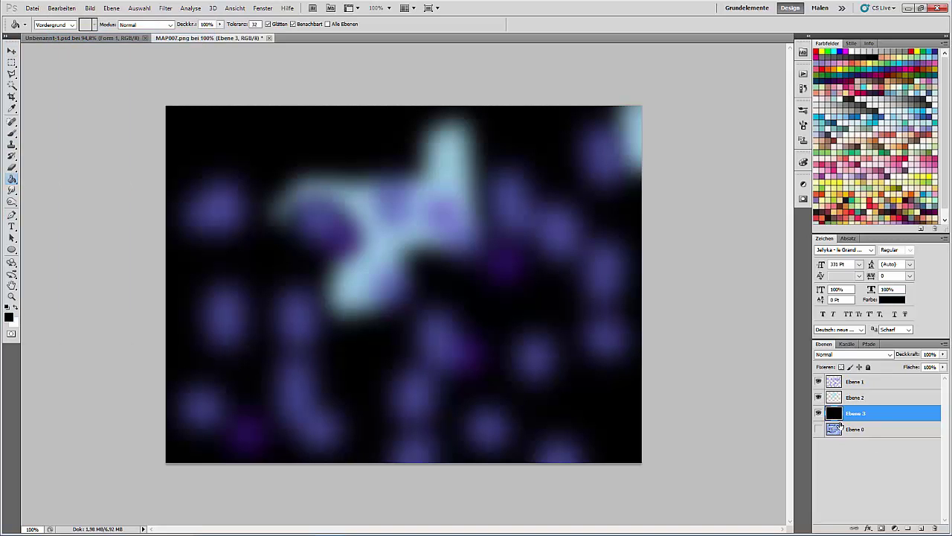
Cut the shapes of Ebene 2 and Ebene 1 out of the black layer by deleting their loaded selections, and deselect
{"action": "left_click", "coordinate": [834, 399], "text": "ctrl"}
{"action": "key", "text": "Delete"}
{"action": "left_click", "coordinate": [833, 385], "text": "ctrl"}
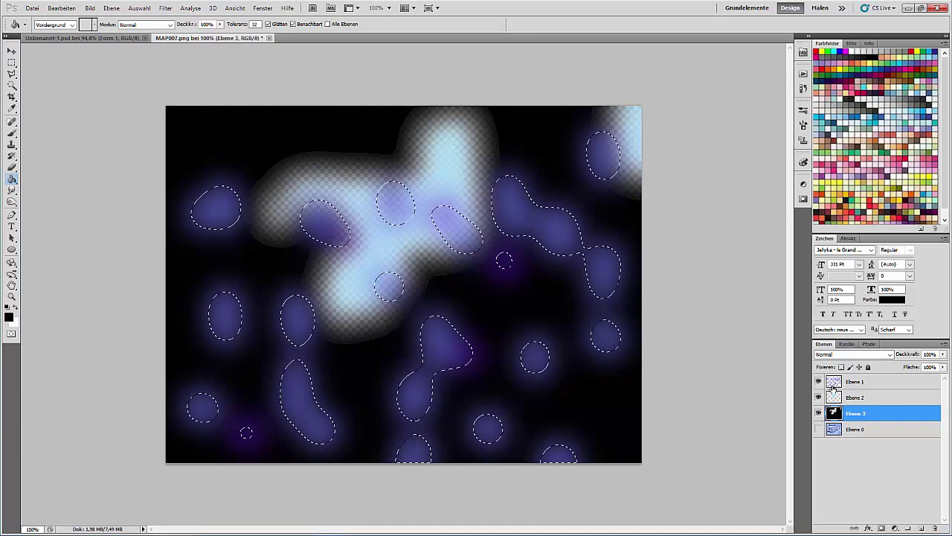
{"action": "key", "text": "Delete"}
{"action": "key", "text": "ctrl+d"}
Hide Ebene 1 and Ebene 2 and reapply the Gaussian Blur to the black shadow layer
{"action": "left_click_drag", "start_coordinate": [819, 399], "coordinate": [818, 382]}
{"action": "left_click", "coordinate": [161, 7]}
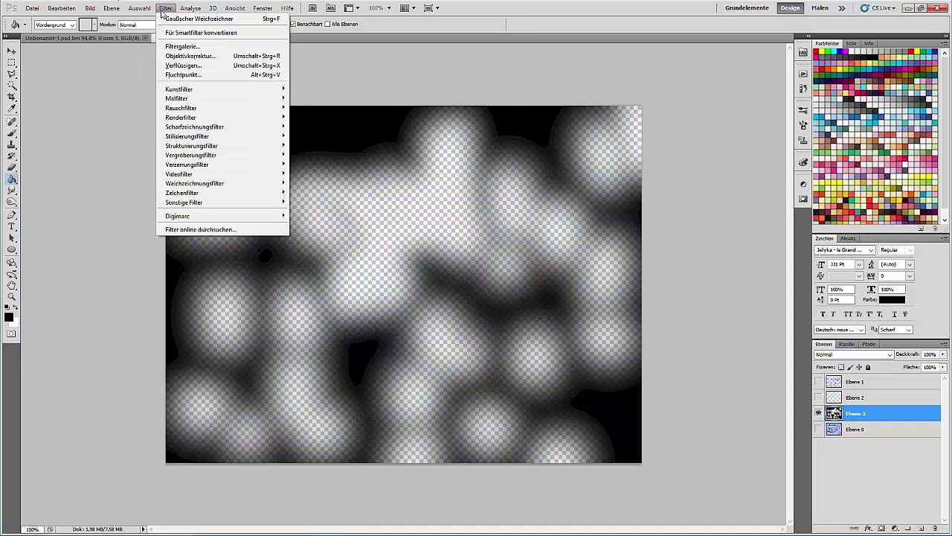
{"action": "left_click", "coordinate": [165, 19]}
Save the shadow layer for web as a transparent PNG-24 named !shadow7-1.png in the pictures folder
{"action": "left_click", "coordinate": [32, 8]}
{"action": "left_click", "coordinate": [108, 183]}
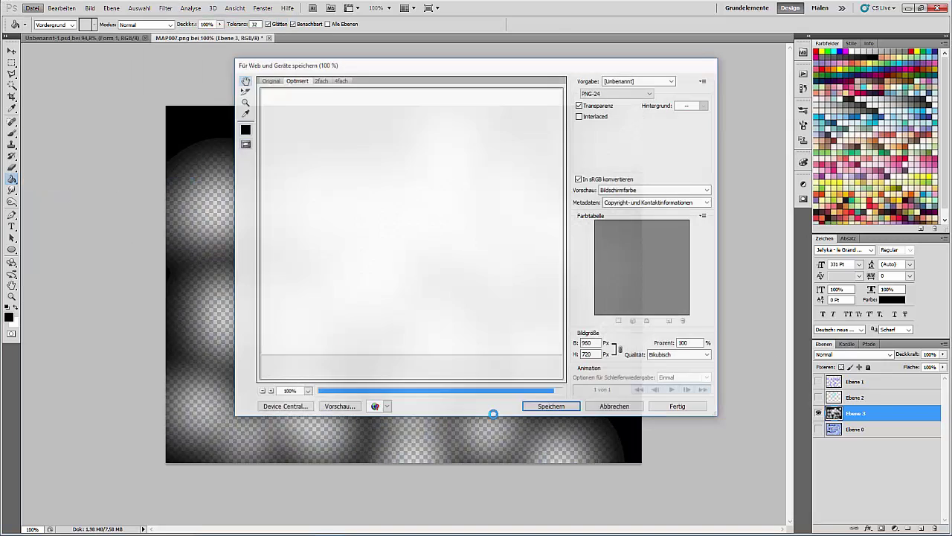
{"action": "left_click", "coordinate": [544, 407]}
{"action": "left_click", "coordinate": [704, 67]}
{"action": "left_click", "coordinate": [123, 480]}
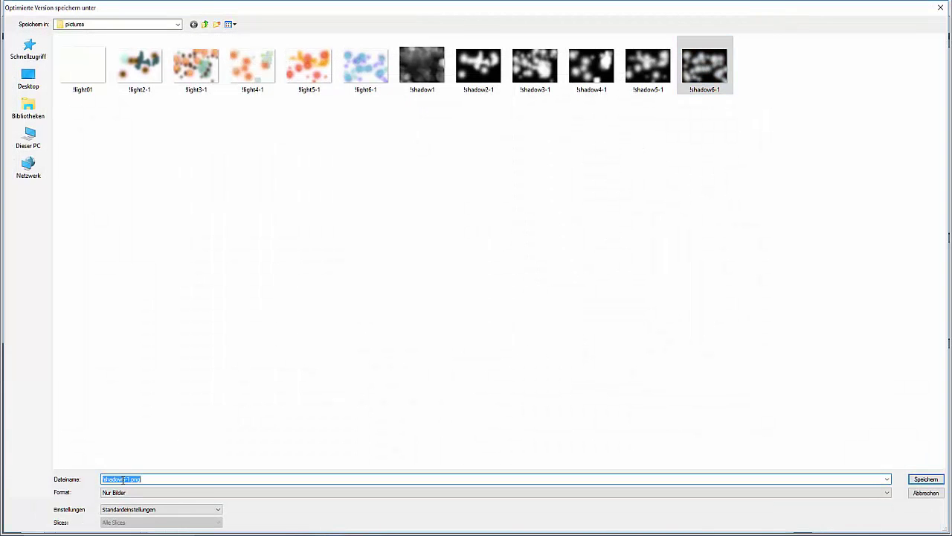
{"action": "key", "text": "Return"}
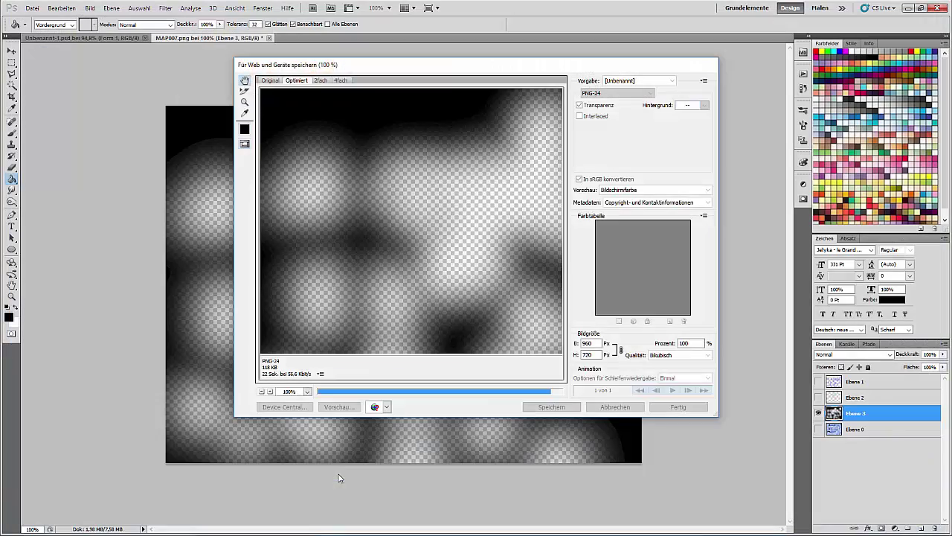
Show only the two light layers and save them for web as !light7-1.png in the pictures folder
{"action": "left_click", "coordinate": [818, 413]}
{"action": "left_click", "coordinate": [818, 397]}
{"action": "left_click", "coordinate": [818, 382]}
{"action": "left_click", "coordinate": [33, 8]}
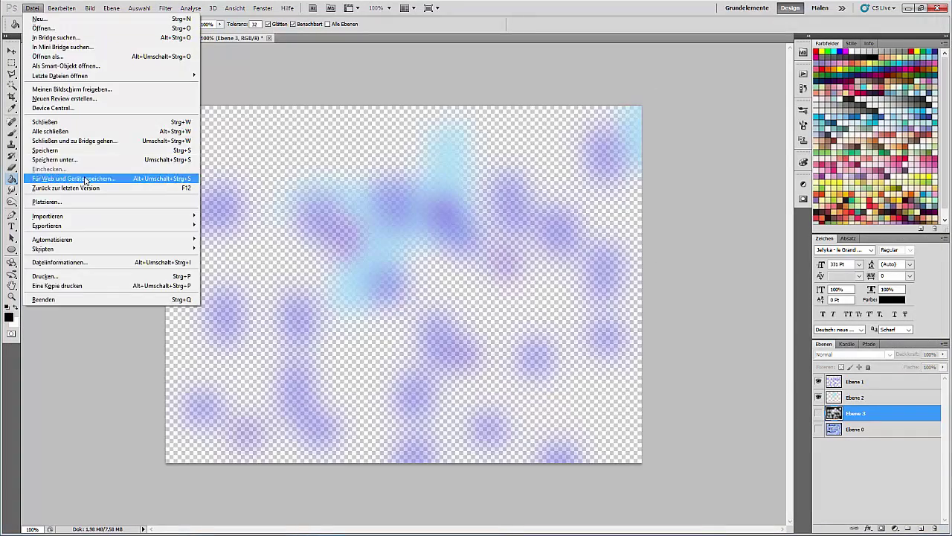
{"action": "left_click", "coordinate": [89, 180]}
{"action": "left_click", "coordinate": [537, 407]}
{"action": "left_click", "coordinate": [365, 66]}
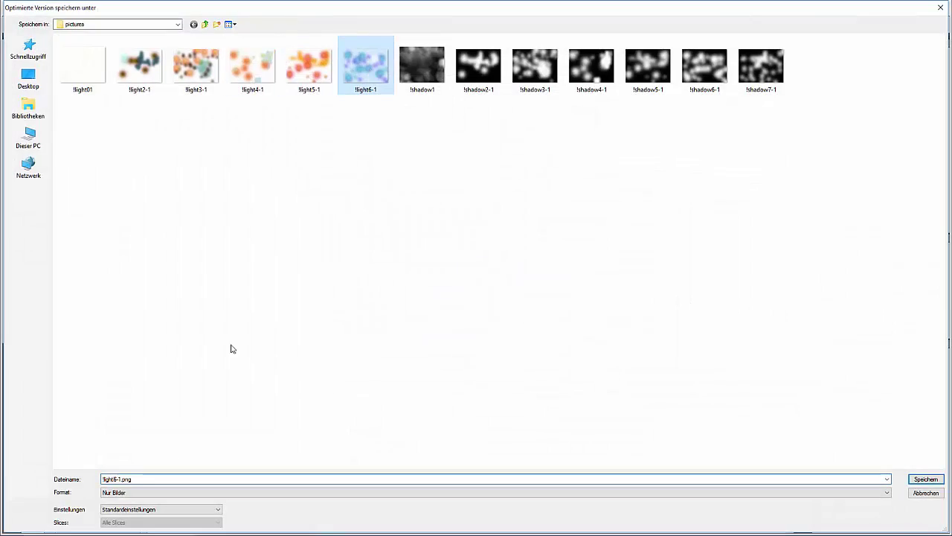
{"action": "left_click", "coordinate": [115, 480]}
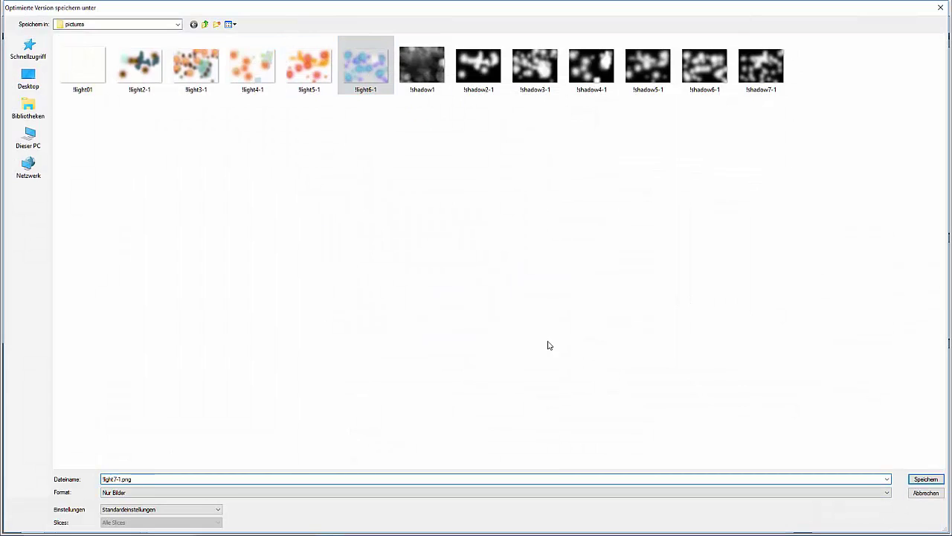
{"action": "left_click", "coordinate": [933, 481]}
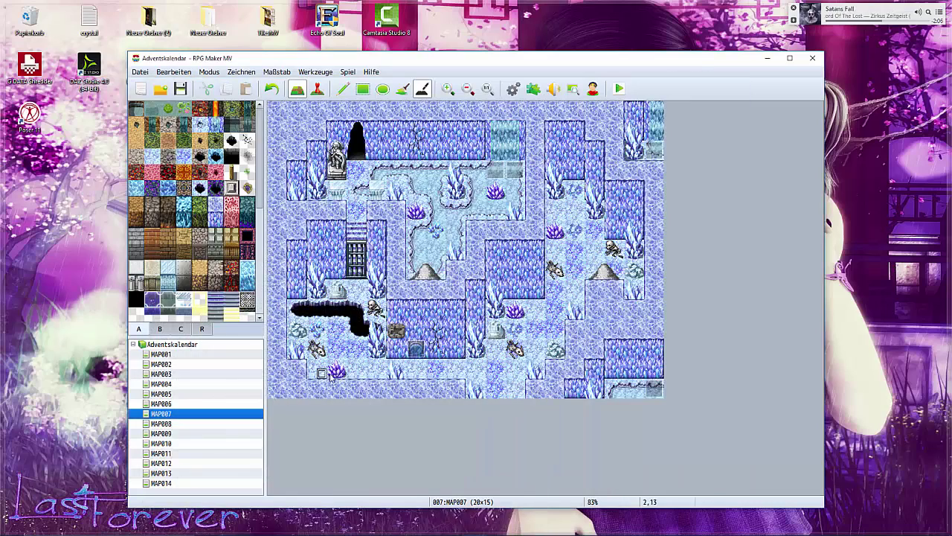
Switch to RPG Maker MV and, in MAP007's parallel event, replace the screen tint with picture 1 showing !light7-1 in additive blend mode
{"action": "left_click", "coordinate": [317, 89]}
{"action": "double_click", "coordinate": [654, 388]}
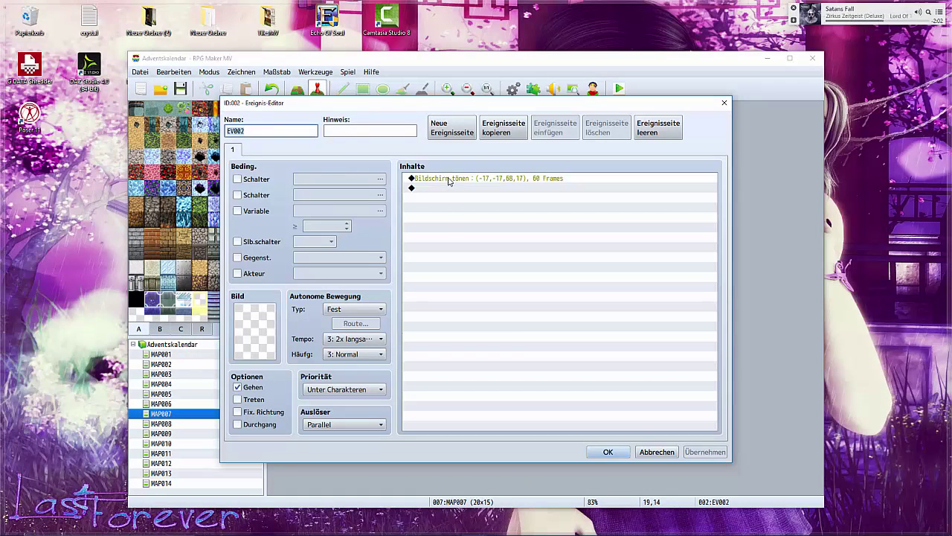
{"action": "double_click", "coordinate": [457, 192]}
{"action": "left_click", "coordinate": [460, 151]}
{"action": "left_click", "coordinate": [497, 364]}
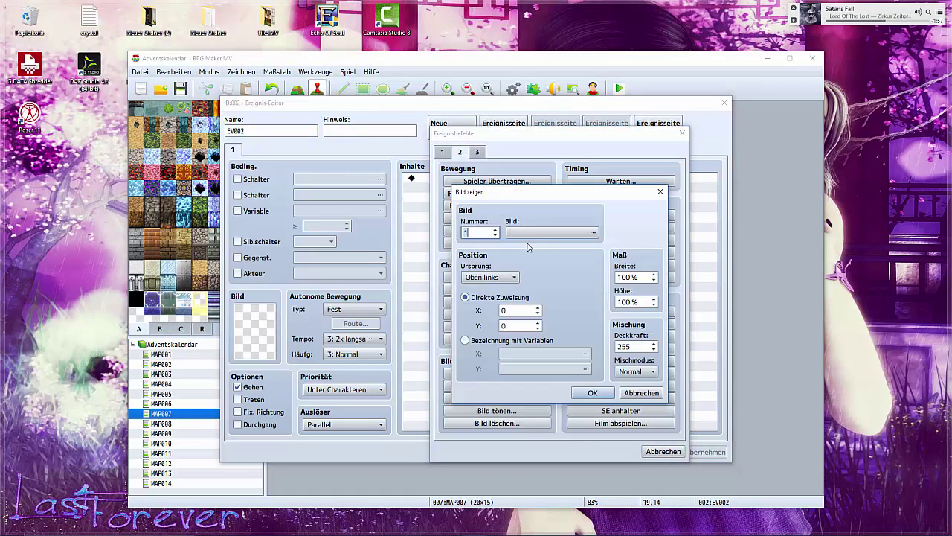
{"action": "left_click", "coordinate": [543, 236]}
{"action": "left_click", "coordinate": [405, 268]}
{"action": "left_click", "coordinate": [664, 402]}
{"action": "double_click", "coordinate": [632, 347]}
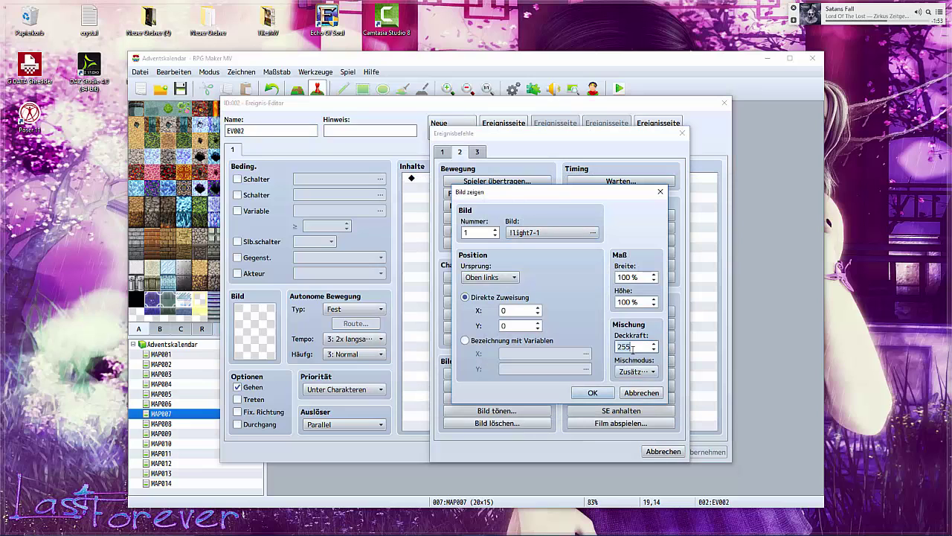
{"action": "left_click", "coordinate": [592, 392]}
Add a command showing !shadow7-1 as picture 2 with normal blending to the MAP007 event and save the event
{"action": "double_click", "coordinate": [542, 190]}
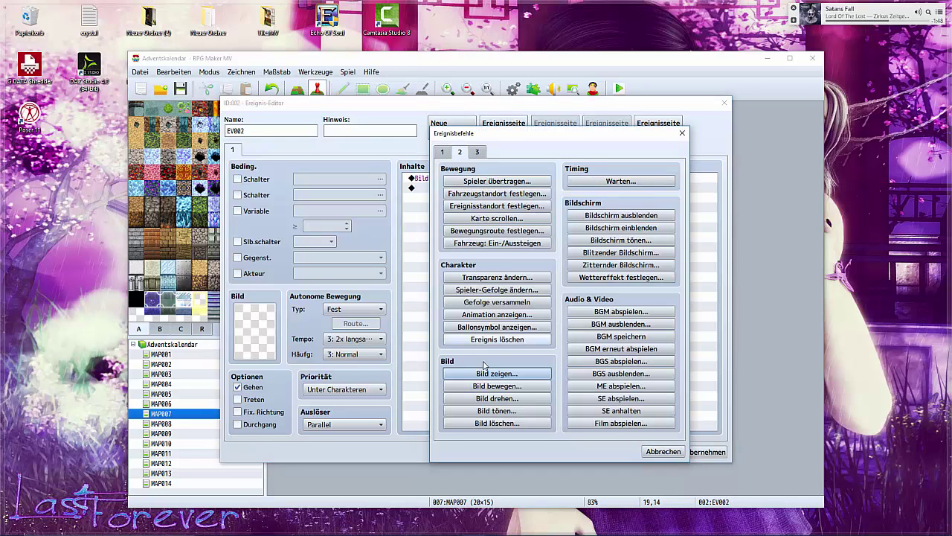
{"action": "left_click", "coordinate": [497, 365]}
{"action": "left_click", "coordinate": [495, 230]}
{"action": "left_click", "coordinate": [543, 232]}
{"action": "left_click", "coordinate": [418, 340]}
{"action": "left_click", "coordinate": [660, 399]}
{"action": "double_click", "coordinate": [633, 347]}
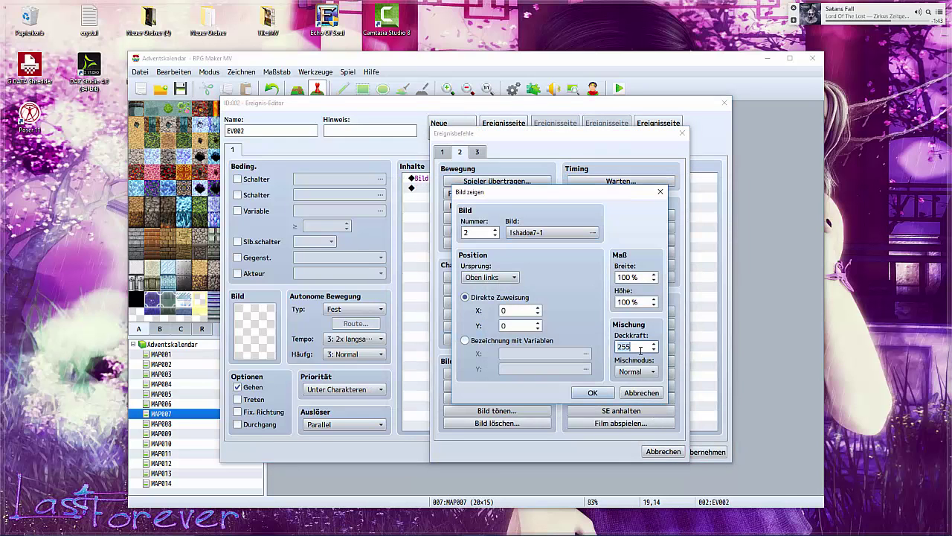
{"action": "left_click", "coordinate": [592, 392]}
{"action": "left_click", "coordinate": [608, 452]}
Copy the two plug-in commands BindPictureToMap 1 top and BindPictureToMap 2 top from MAP006's parallel event
{"action": "left_click", "coordinate": [161, 403]}
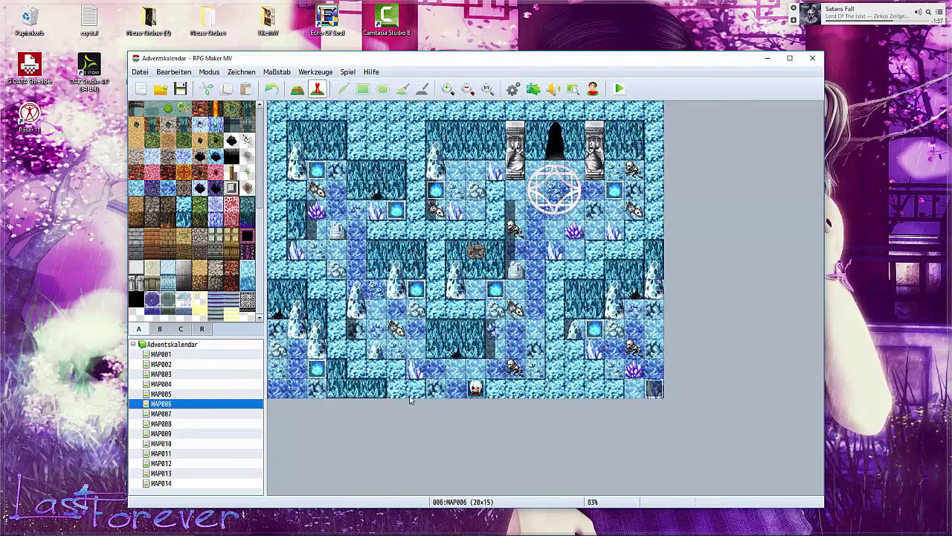
{"action": "double_click", "coordinate": [653, 385]}
{"action": "left_click", "coordinate": [457, 207]}
{"action": "left_click", "coordinate": [450, 197]}
{"action": "left_click", "coordinate": [445, 208], "text": "shift"}
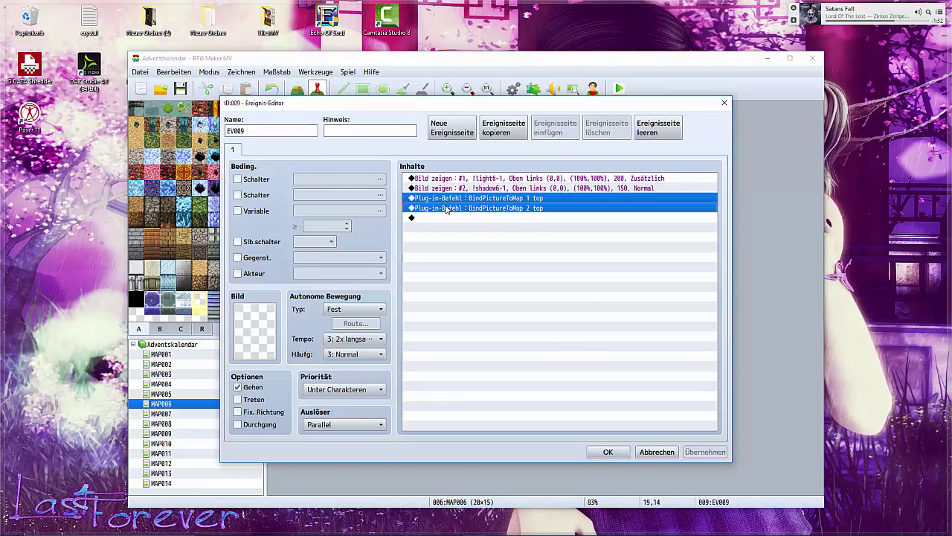
{"action": "left_click", "coordinate": [652, 452]}
Paste the copied plug-in commands below the picture commands in MAP007's parallel event and save the event
{"action": "left_click", "coordinate": [161, 413]}
{"action": "double_click", "coordinate": [654, 387]}
{"action": "right_click", "coordinate": [442, 198]}
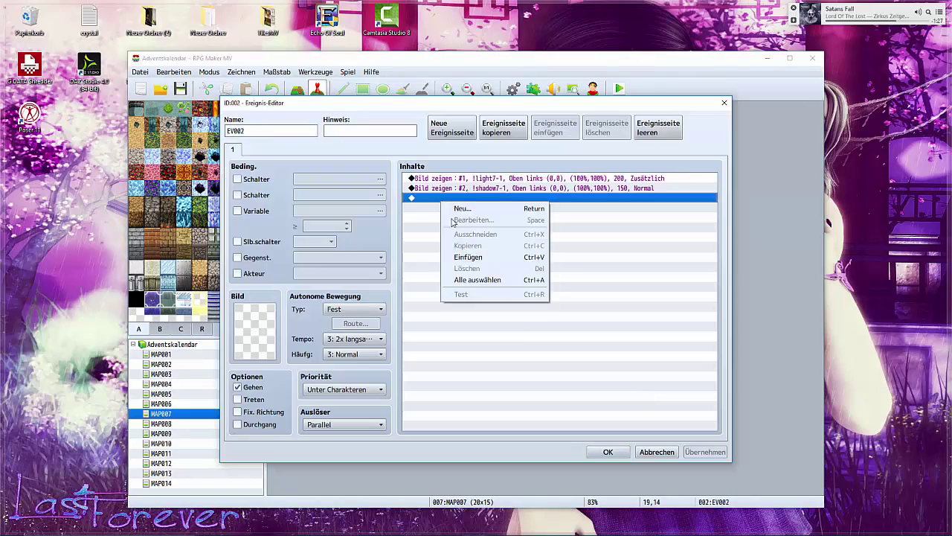
{"action": "left_click", "coordinate": [466, 265]}
{"action": "left_click", "coordinate": [605, 451]}
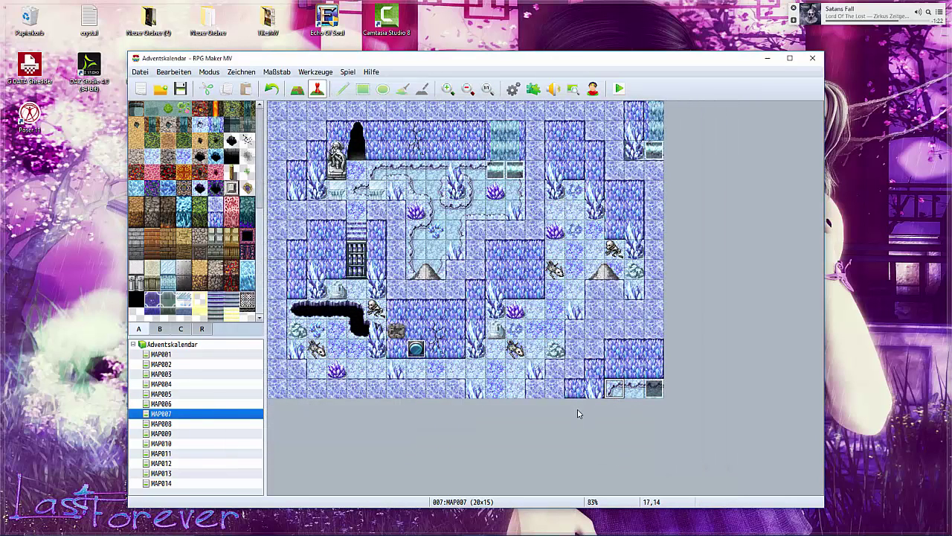
Set the player's start position on MAP007 at tile 11,13, save the project and start a new game in a playtest
{"action": "right_click", "coordinate": [494, 372]}
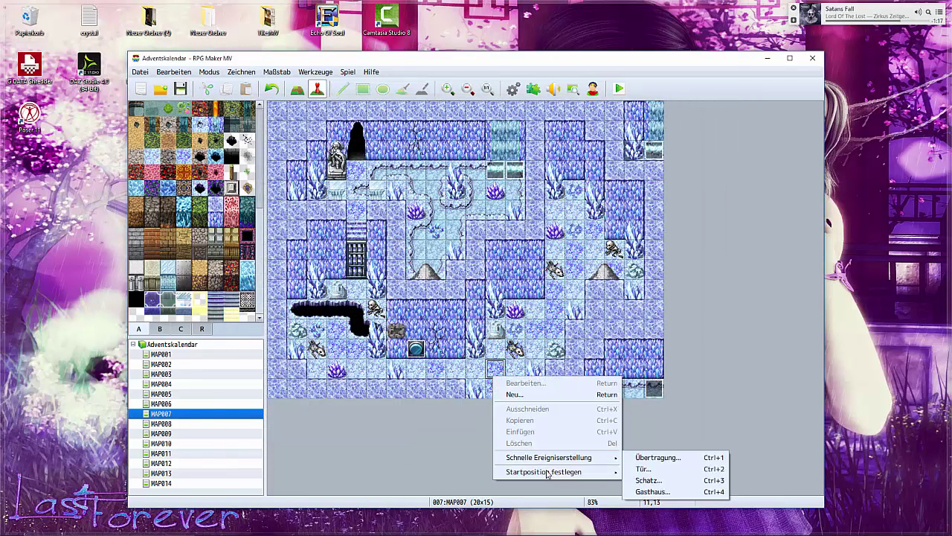
{"action": "left_click", "coordinate": [617, 389]}
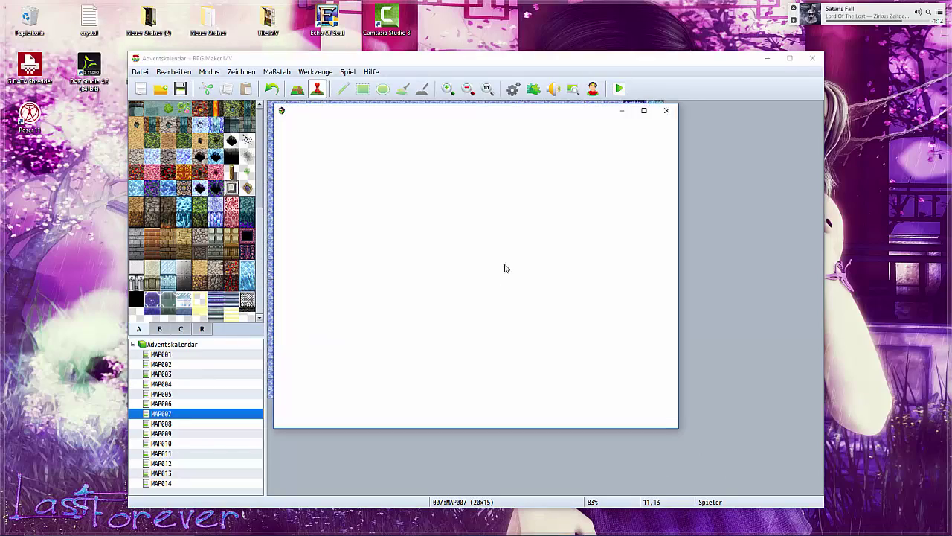
{"action": "key", "text": "Return"}
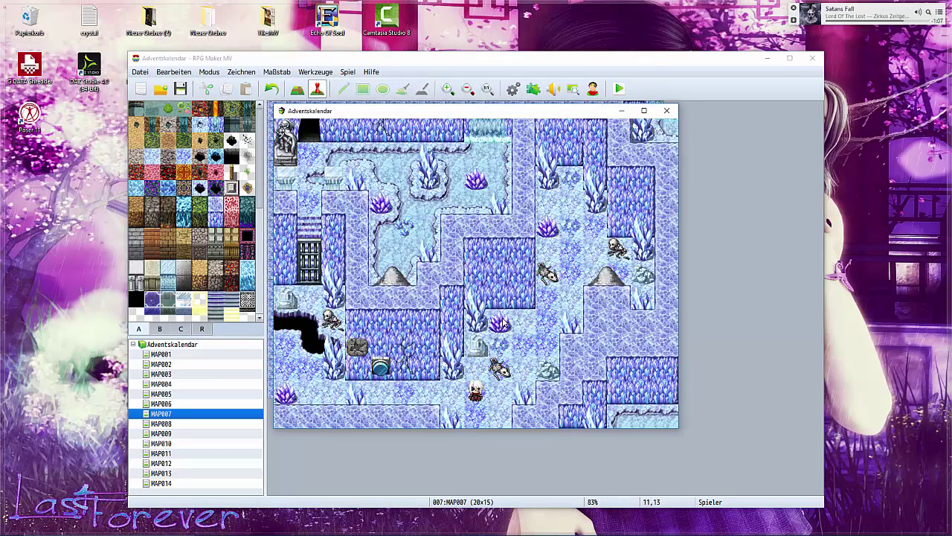
Walk the character around the MAP007 cave to examine the light and shadow overlays, and close the playtest
{"action": "left_click", "coordinate": [521, 322]}
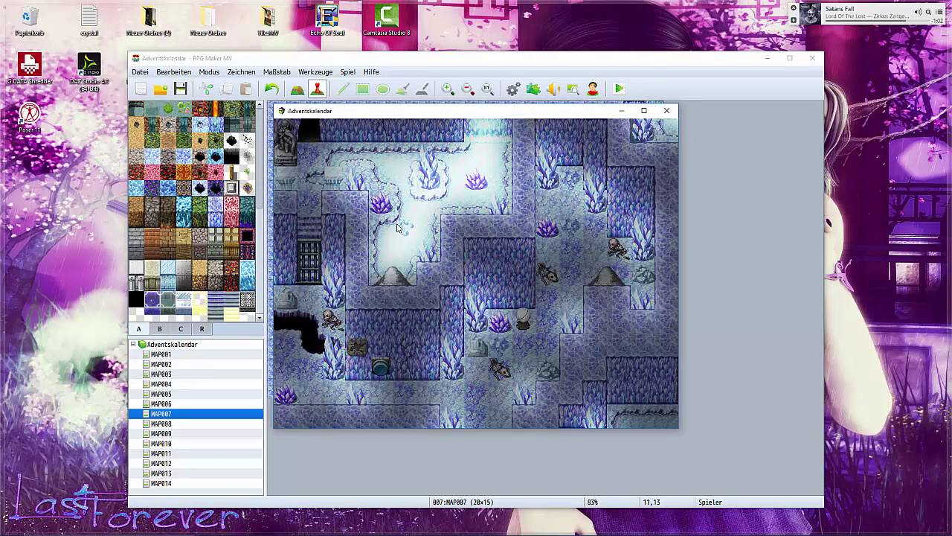
{"action": "left_click", "coordinate": [367, 353]}
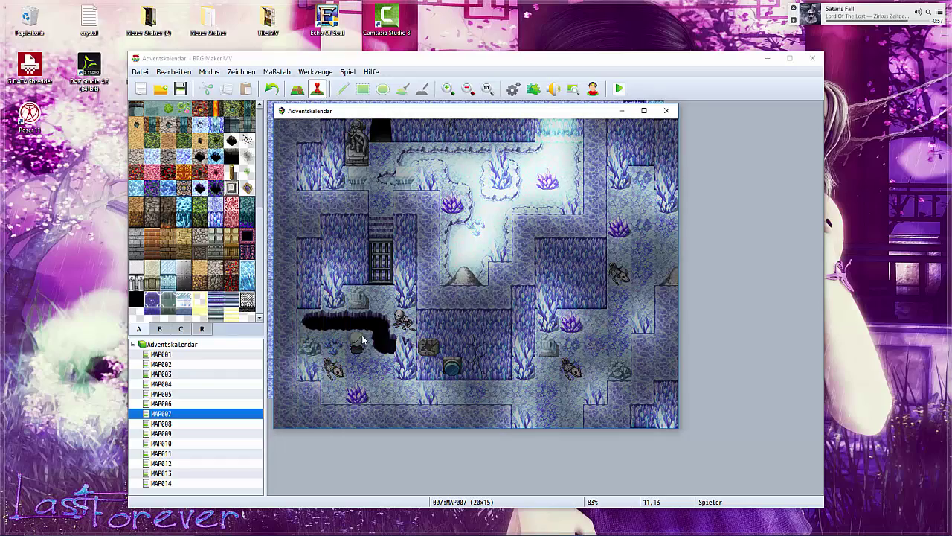
{"action": "left_click", "coordinate": [487, 397]}
{"action": "left_click", "coordinate": [652, 277]}
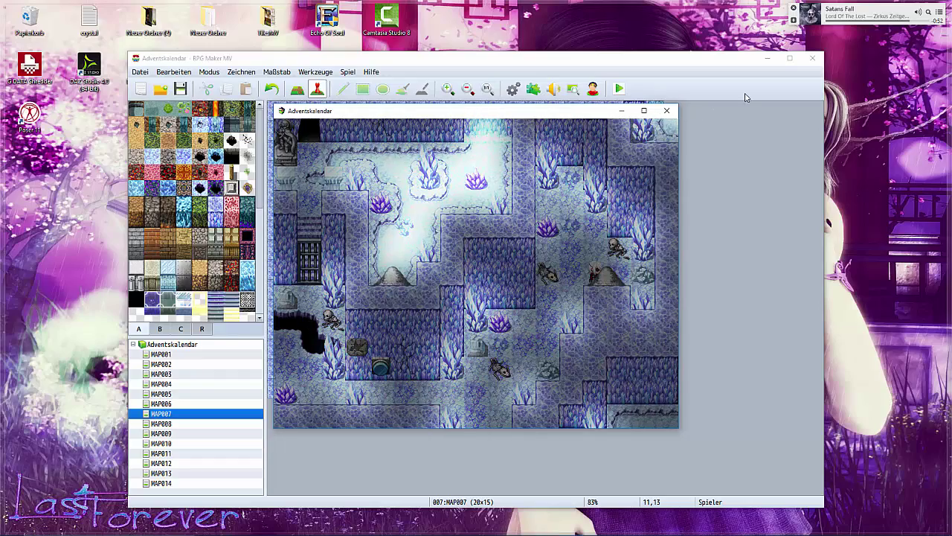
{"action": "left_click", "coordinate": [666, 110]}
Switch to Photoshop and lower the fill of the light layer Ebene 2 to 69%
{"action": "left_click", "coordinate": [377, 525]}
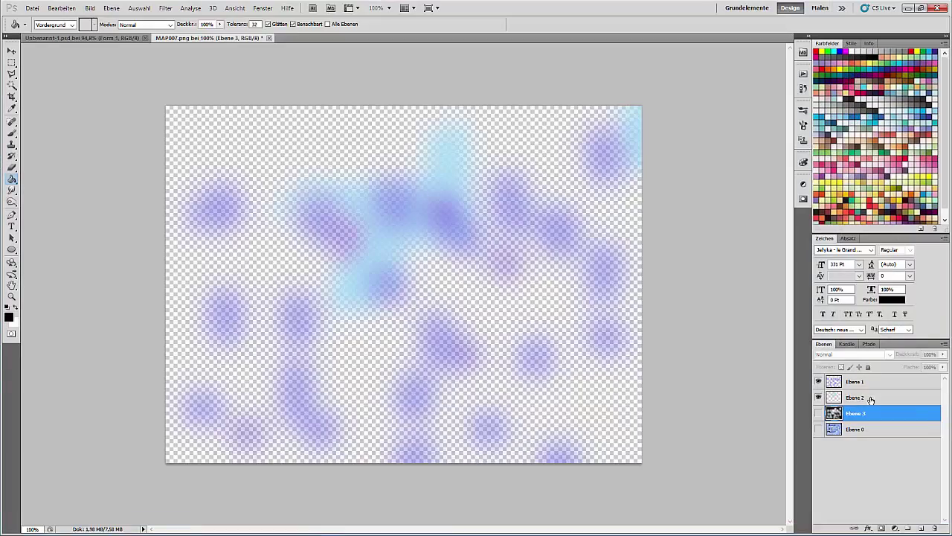
{"action": "left_click", "coordinate": [870, 398]}
{"action": "left_click_drag", "start_coordinate": [865, 378], "coordinate": [903, 379]}
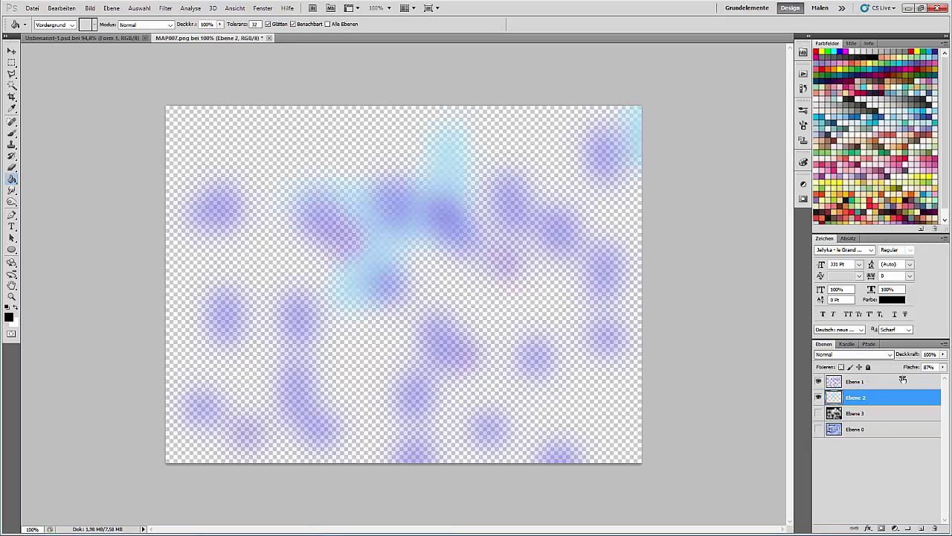
Save the light layers for web as a transparent PNG-24, overwriting !light7-1.png in the pictures folder
{"action": "left_click", "coordinate": [32, 7]}
{"action": "left_click", "coordinate": [89, 181]}
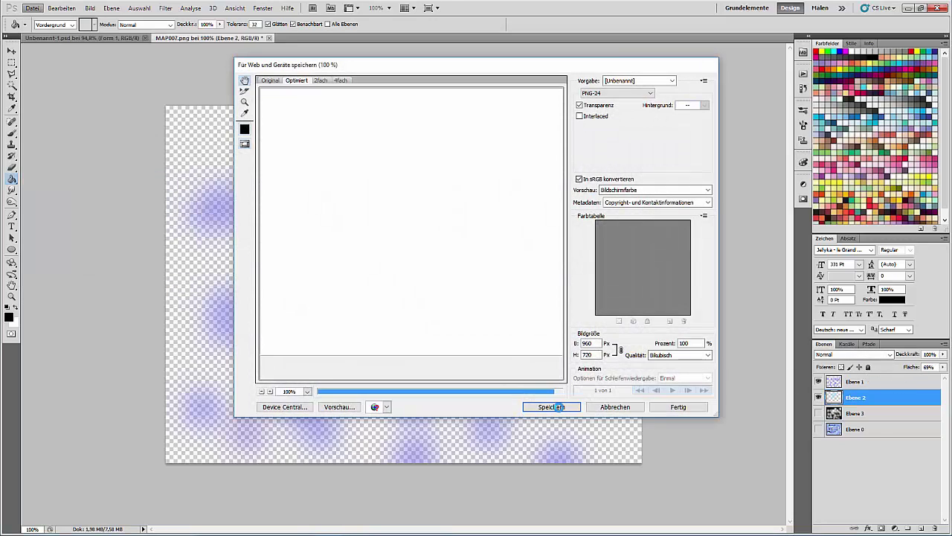
{"action": "left_click", "coordinate": [554, 410]}
{"action": "double_click", "coordinate": [412, 87]}
{"action": "left_click", "coordinate": [532, 265]}
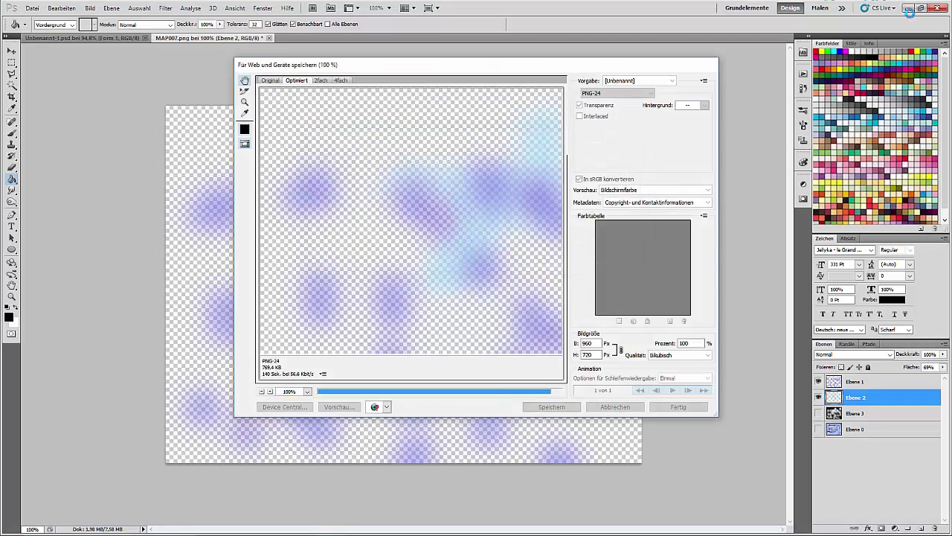
Switch back to RPG Maker MV and playtest MAP007, walking through the cave to examine the softened light, and close the game
{"action": "left_click", "coordinate": [905, 7]}
{"action": "left_click", "coordinate": [619, 89]}
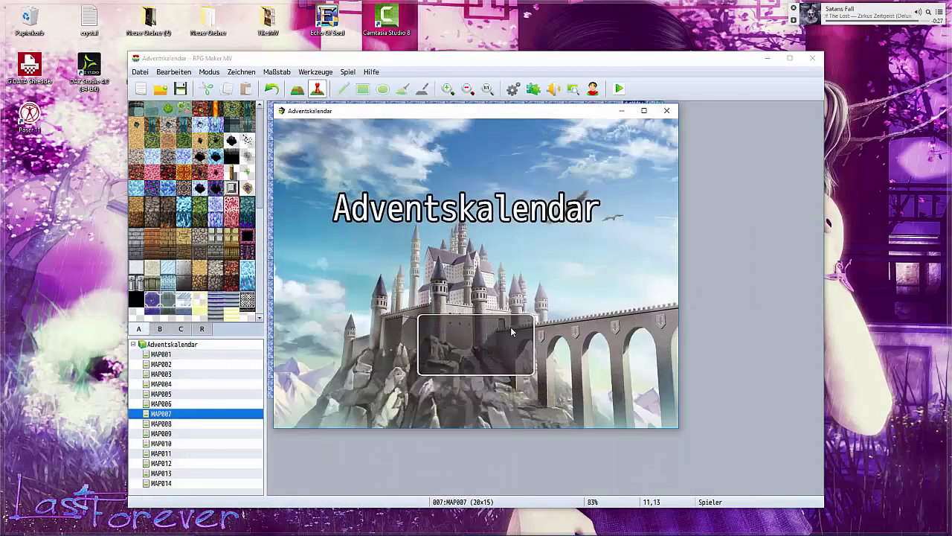
{"action": "left_click", "coordinate": [440, 400]}
{"action": "left_click", "coordinate": [361, 378]}
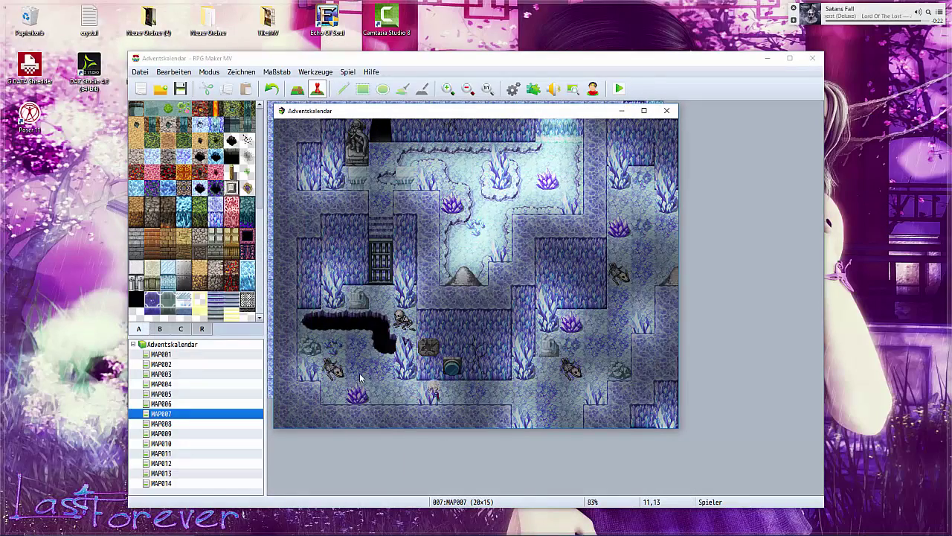
{"action": "left_click", "coordinate": [453, 392]}
{"action": "left_click", "coordinate": [576, 391]}
{"action": "left_click", "coordinate": [557, 298]}
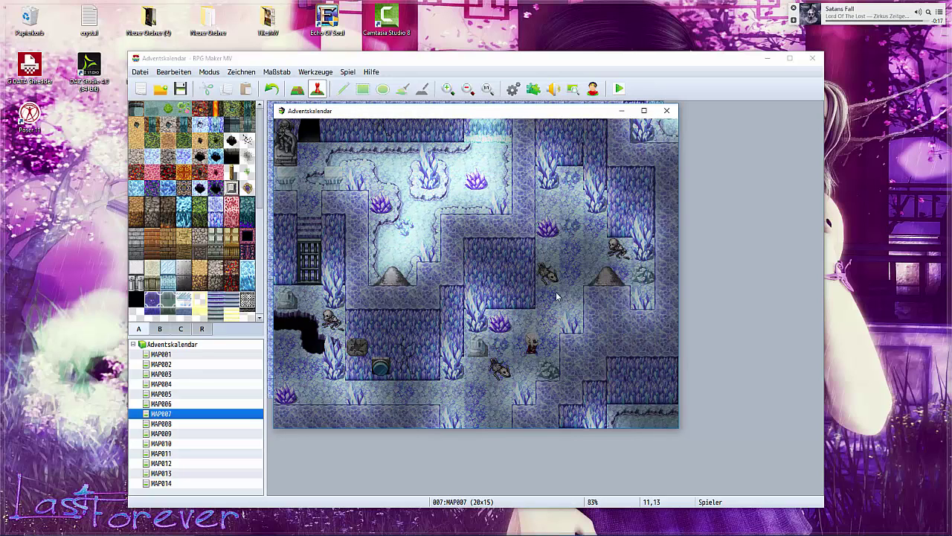
{"action": "left_click", "coordinate": [557, 237]}
{"action": "left_click", "coordinate": [558, 238]}
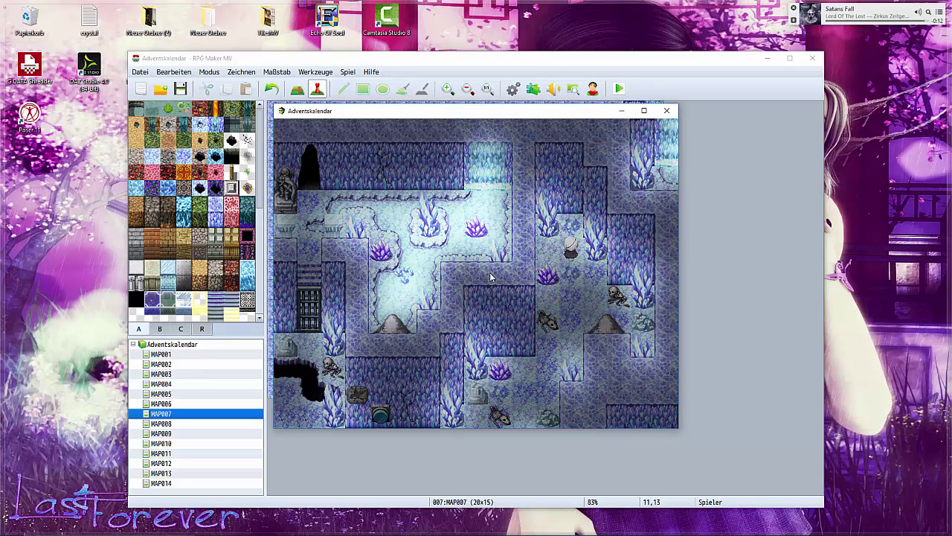
{"action": "left_click", "coordinate": [559, 317]}
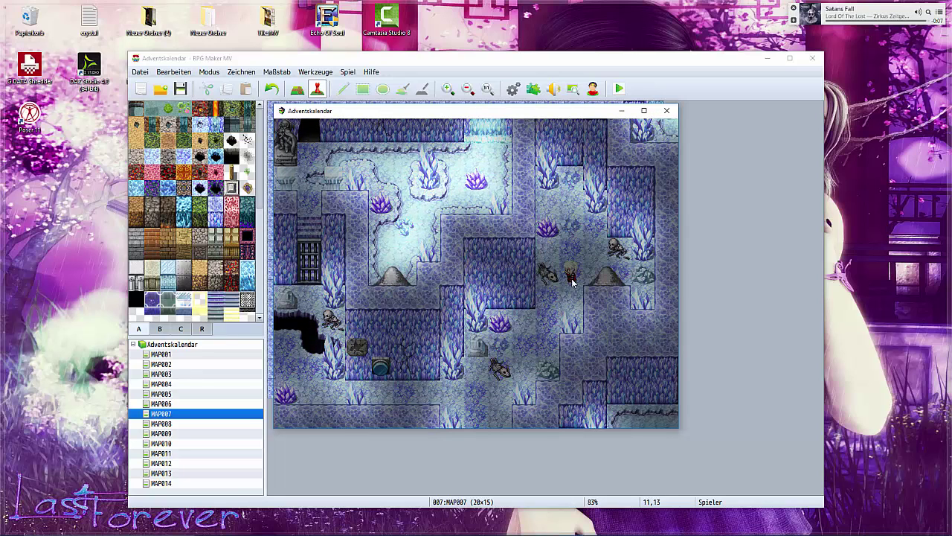
{"action": "left_click", "coordinate": [674, 116]}
Display MAP008 in RPG Maker MV, switch to Photoshop and close the MAP007.png document without saving
{"action": "key", "text": "Down"}
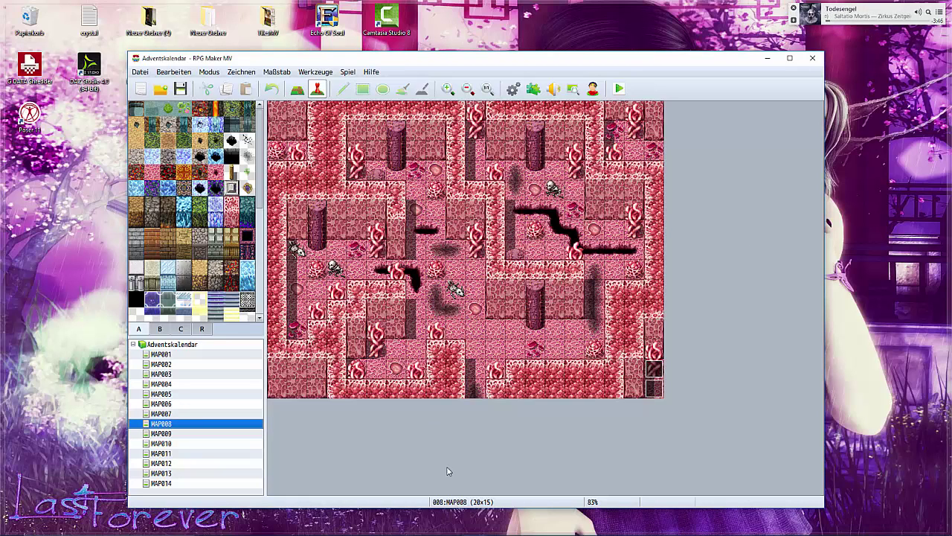
{"action": "left_click", "coordinate": [377, 526]}
{"action": "left_click", "coordinate": [377, 525]}
{"action": "left_click", "coordinate": [328, 526]}
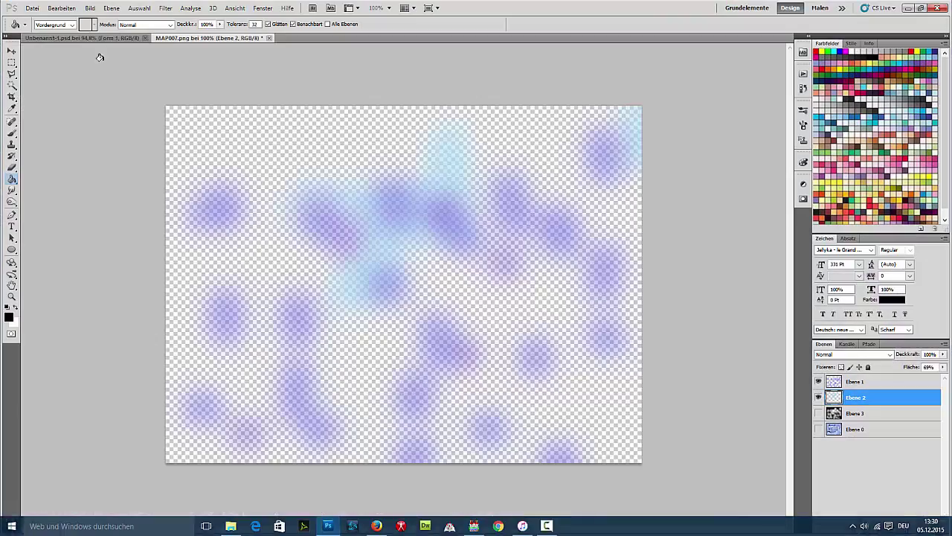
{"action": "left_click", "coordinate": [268, 38]}
{"action": "left_click", "coordinate": [491, 217]}
{"action": "key", "text": "v"}
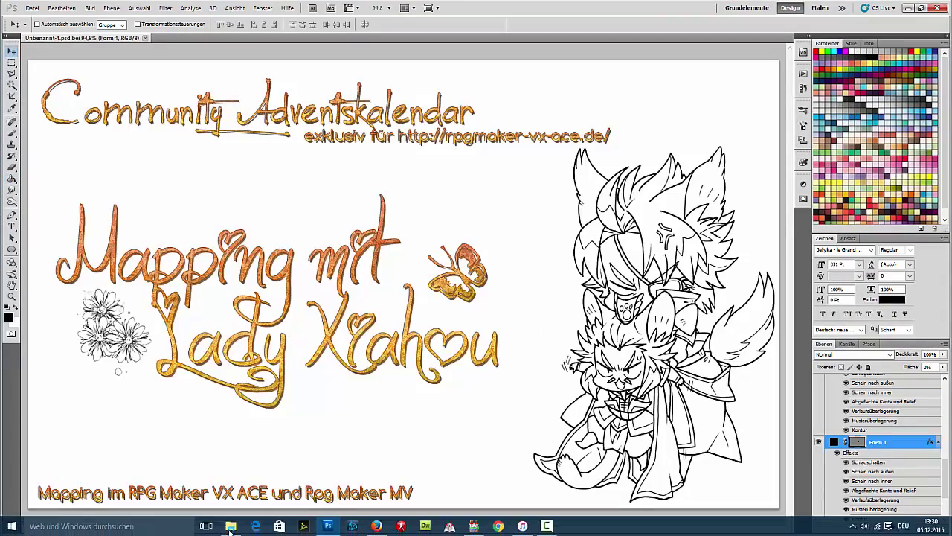
Open MAP008.png from the file explorer in Photoshop and add a new empty layer above the map
{"action": "left_click", "coordinate": [230, 528]}
{"action": "right_click", "coordinate": [489, 154]}
{"action": "mouse_move", "coordinate": [410, 259]}
{"action": "left_click", "coordinate": [247, 259]}
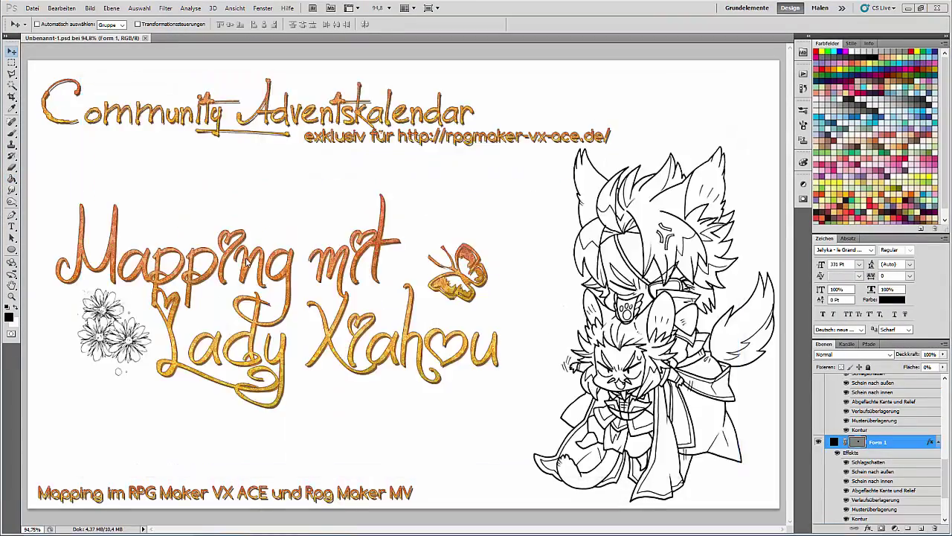
{"action": "left_click", "coordinate": [921, 528]}
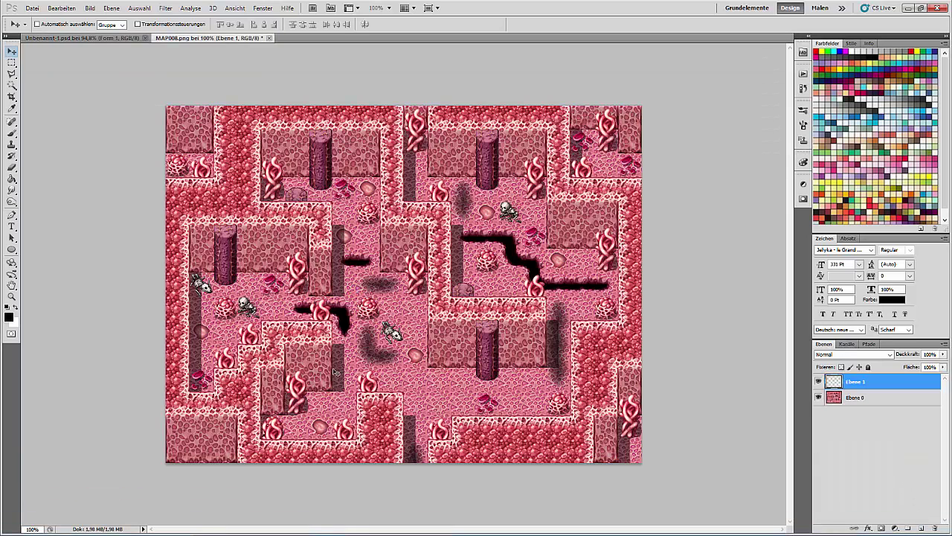
Sample the light pink of a round growth on the map as foreground colour and ready the soft brush at size 100
{"action": "left_click", "coordinate": [12, 131]}
{"action": "left_click", "coordinate": [367, 191], "text": "alt"}
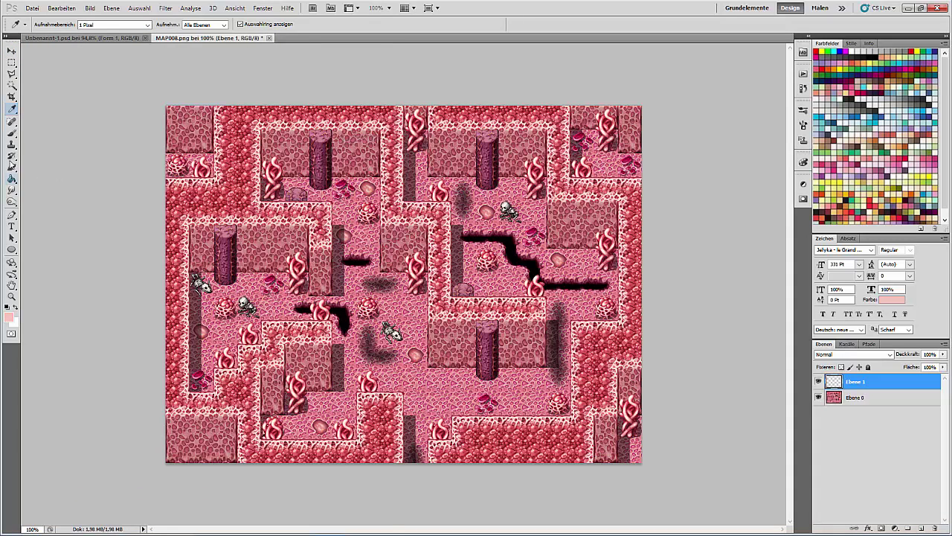
{"action": "left_click", "coordinate": [51, 28]}
{"action": "left_click", "coordinate": [542, 4]}
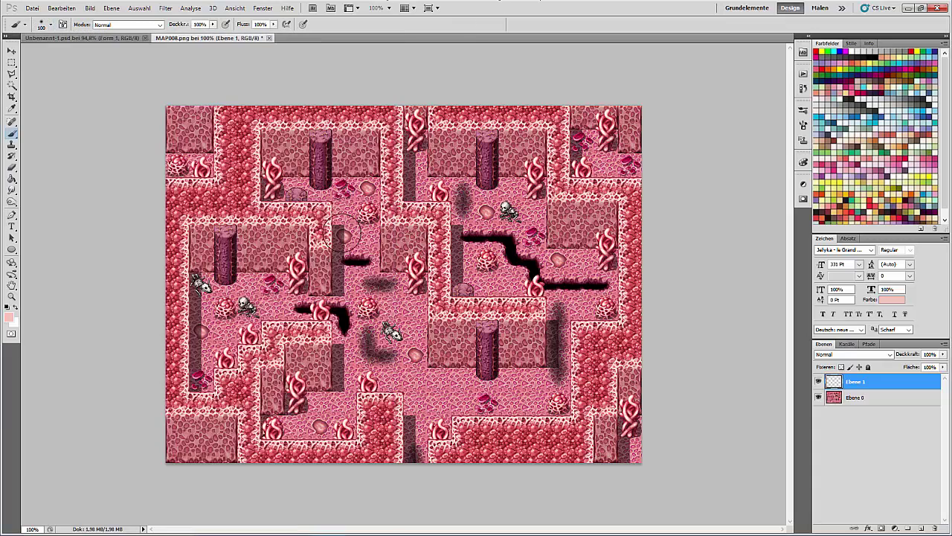
Paint soft light-pink glow spots over the round growths across the map on the new layer
{"action": "left_click", "coordinate": [368, 188]}
{"action": "left_click", "coordinate": [345, 233]}
{"action": "left_click", "coordinate": [418, 356]}
{"action": "left_click", "coordinate": [418, 357]}
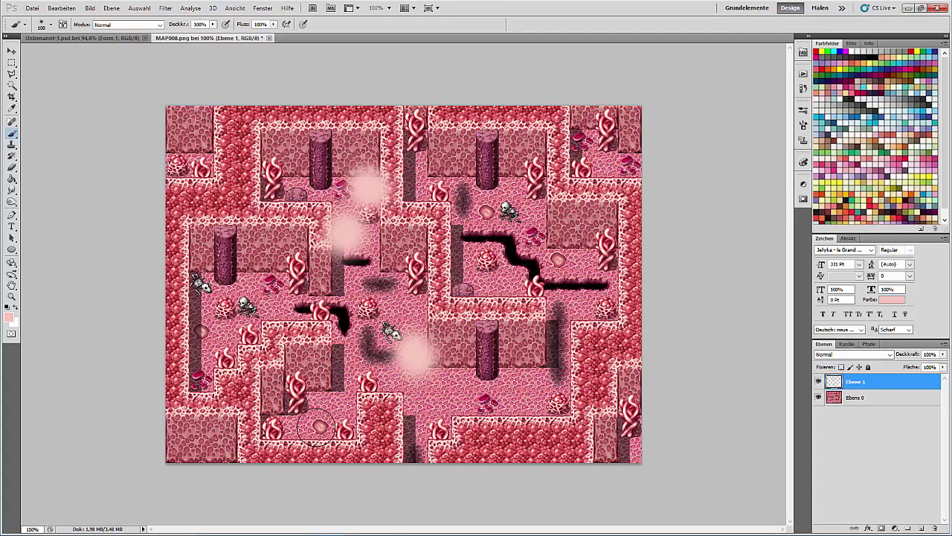
{"action": "left_click", "coordinate": [320, 424]}
{"action": "left_click", "coordinate": [204, 331]}
{"action": "left_click", "coordinate": [567, 264]}
{"action": "left_click", "coordinate": [485, 212]}
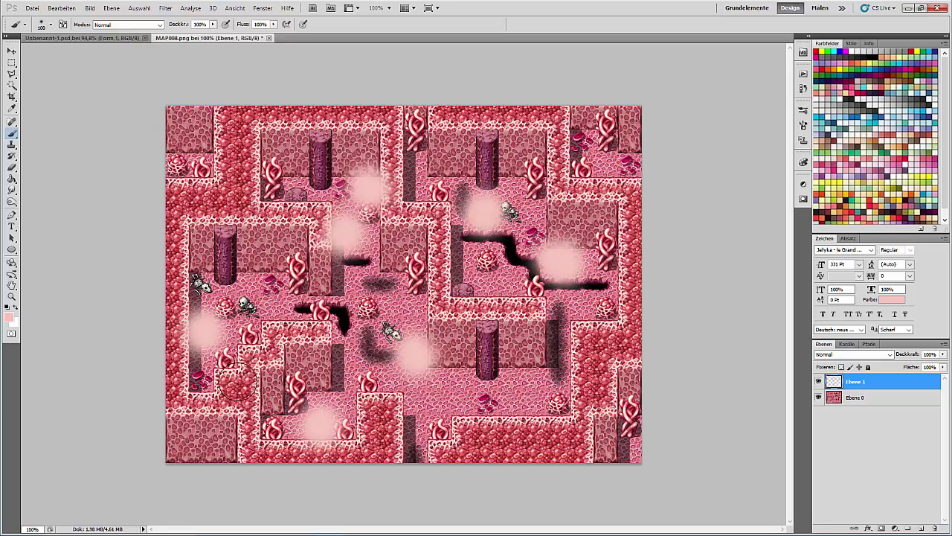
Change the foreground colour to a slightly darker pink and return to the Brush tool
{"action": "left_click", "coordinate": [9, 317]}
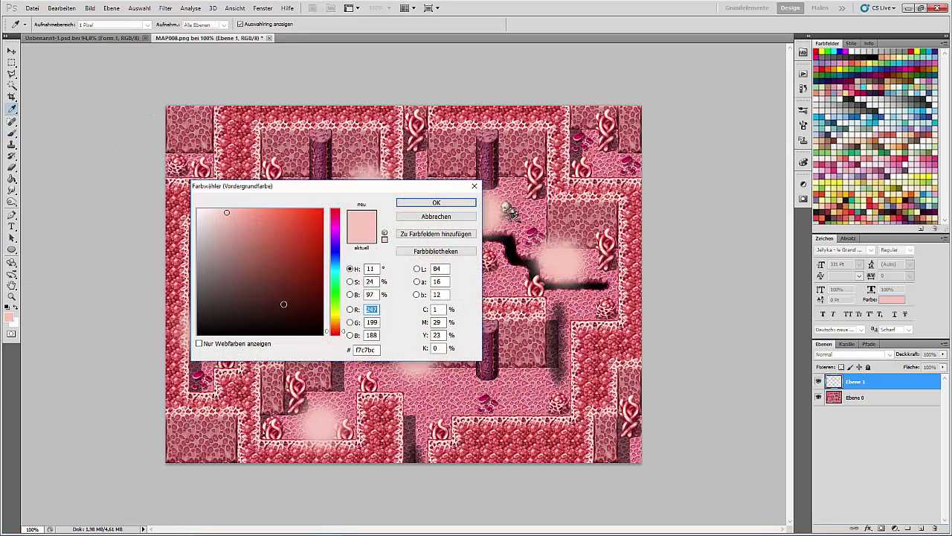
{"action": "key", "text": "Return"}
{"action": "key", "text": "b"}
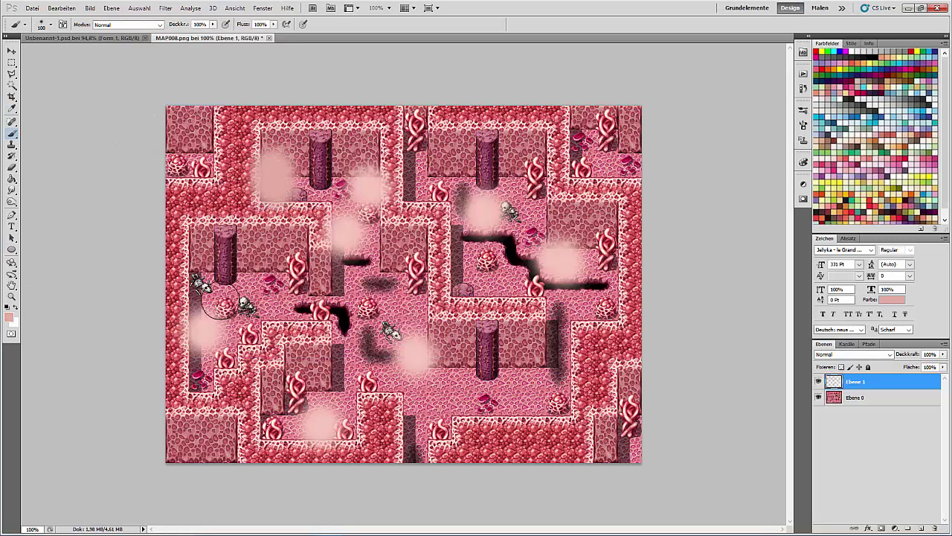
Paint soft darker-pink glows over the twisted, flame-like growths all around the map
{"action": "mouse_move", "coordinate": [298, 283]}
{"action": "left_mouse_down"}
{"action": "mouse_move", "coordinate": [298, 270]}
{"action": "mouse_move", "coordinate": [321, 312]}
{"action": "left_mouse_up"}
{"action": "left_click_drag", "start_coordinate": [253, 331], "coordinate": [225, 363]}
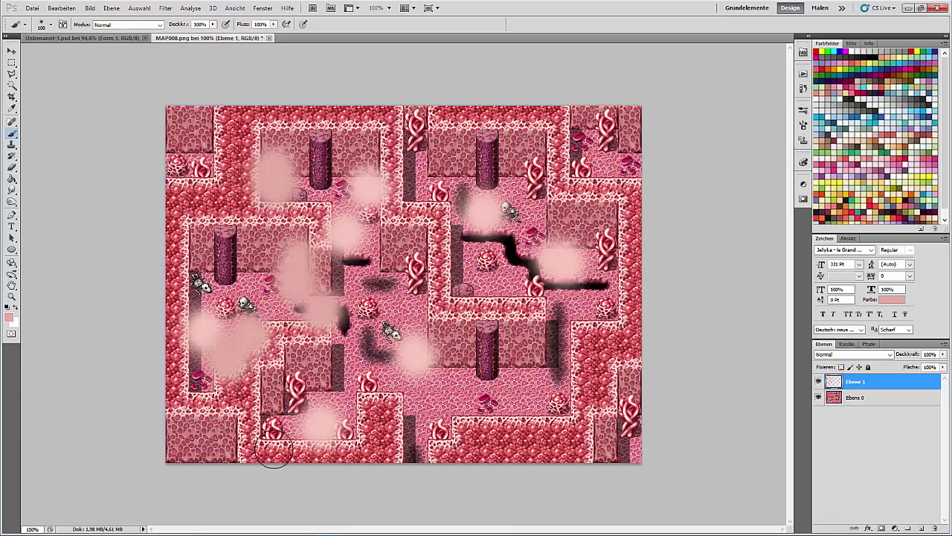
{"action": "left_click", "coordinate": [273, 429]}
{"action": "mouse_move", "coordinate": [353, 432]}
{"action": "left_mouse_down"}
{"action": "mouse_move", "coordinate": [297, 383]}
{"action": "mouse_move", "coordinate": [308, 395]}
{"action": "mouse_move", "coordinate": [367, 380]}
{"action": "left_mouse_up"}
{"action": "left_click", "coordinate": [365, 383]}
{"action": "left_click", "coordinate": [438, 431]}
{"action": "mouse_move", "coordinate": [629, 424]}
{"action": "left_mouse_down"}
{"action": "mouse_move", "coordinate": [631, 409]}
{"action": "mouse_move", "coordinate": [631, 425]}
{"action": "left_mouse_up"}
{"action": "left_click_drag", "start_coordinate": [606, 264], "coordinate": [603, 229]}
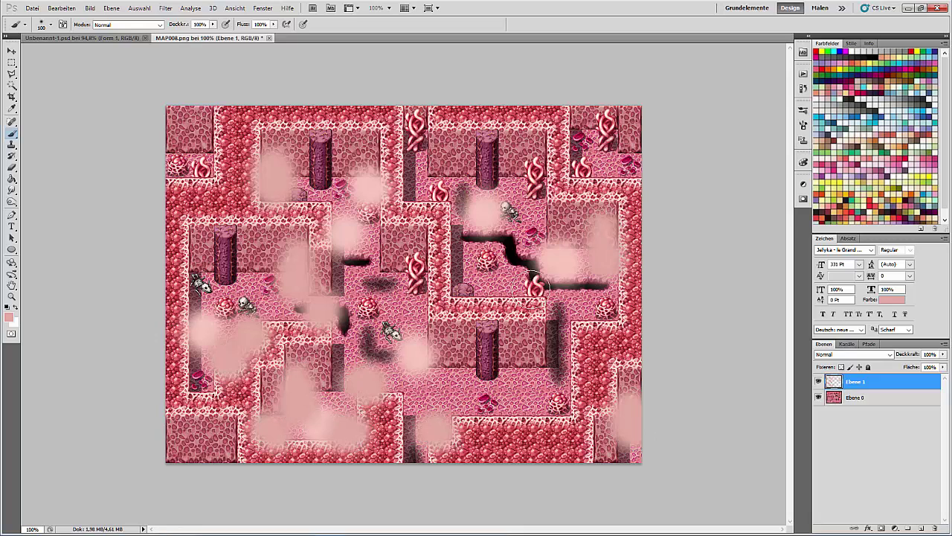
{"action": "left_click_drag", "start_coordinate": [539, 284], "coordinate": [534, 288]}
{"action": "left_click_drag", "start_coordinate": [534, 171], "coordinate": [533, 196]}
{"action": "left_click_drag", "start_coordinate": [439, 195], "coordinate": [443, 190]}
{"action": "left_click_drag", "start_coordinate": [414, 287], "coordinate": [414, 273]}
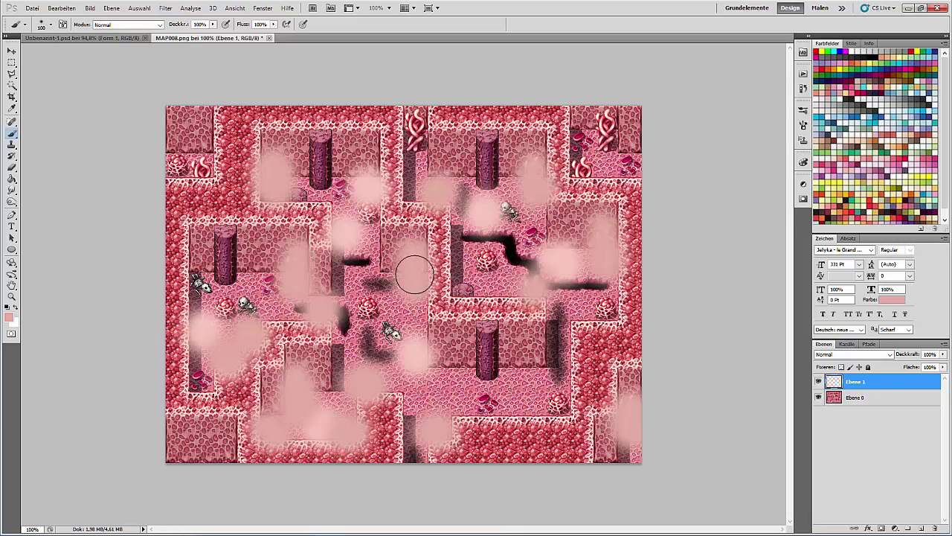
{"action": "left_click_drag", "start_coordinate": [415, 145], "coordinate": [411, 119]}
{"action": "mouse_move", "coordinate": [580, 167]}
{"action": "left_mouse_down"}
{"action": "mouse_move", "coordinate": [606, 134]}
{"action": "mouse_move", "coordinate": [606, 168]}
{"action": "left_mouse_up"}
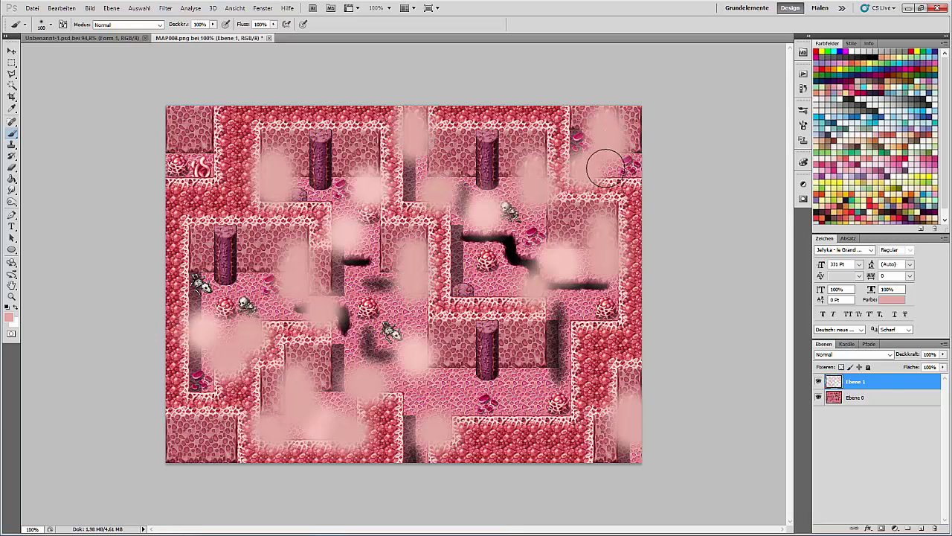
{"action": "left_click_drag", "start_coordinate": [194, 171], "coordinate": [200, 167]}
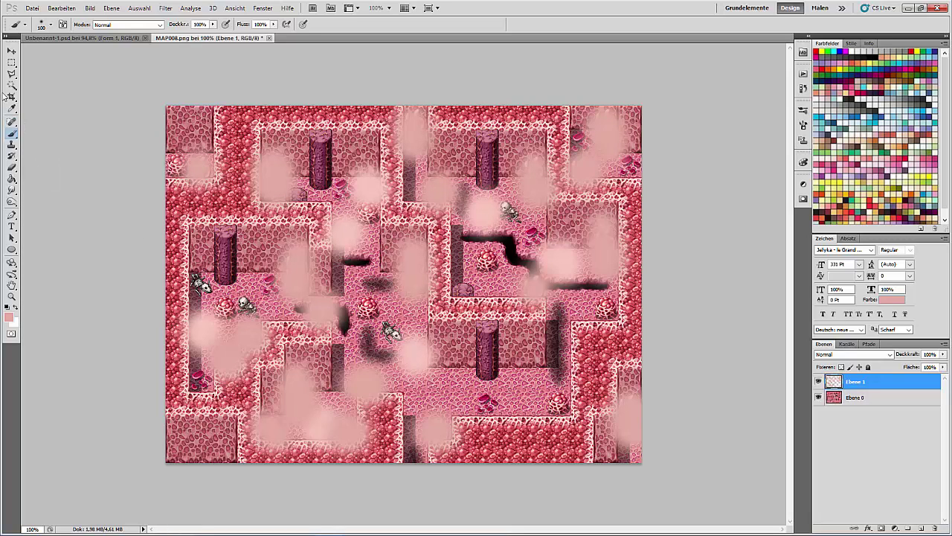
Sample the bright pink of a round, knobbly coral growth and paint soft glows over the matching growths across the map
{"action": "left_click", "coordinate": [487, 260], "text": "alt"}
{"action": "left_click", "coordinate": [486, 262]}
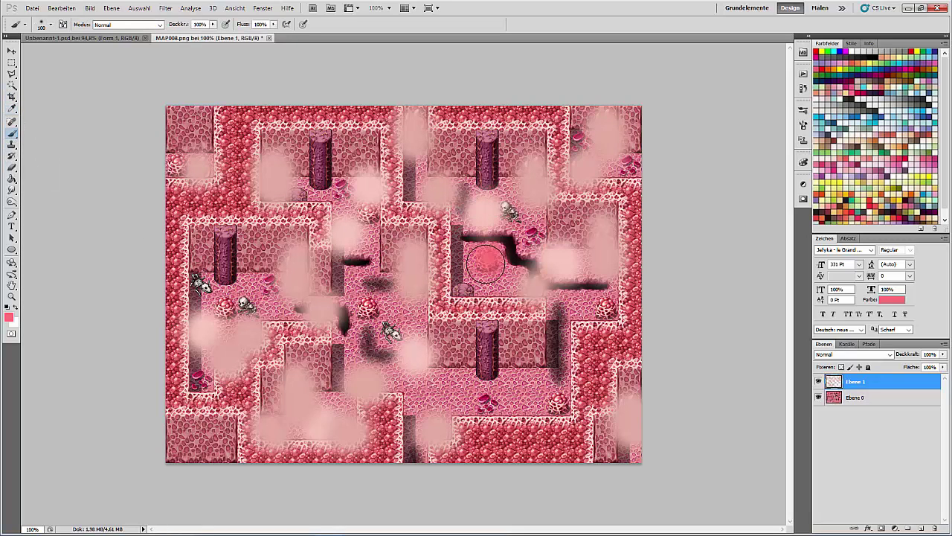
{"action": "left_click", "coordinate": [488, 260]}
{"action": "left_click", "coordinate": [601, 308]}
{"action": "left_click", "coordinate": [365, 212]}
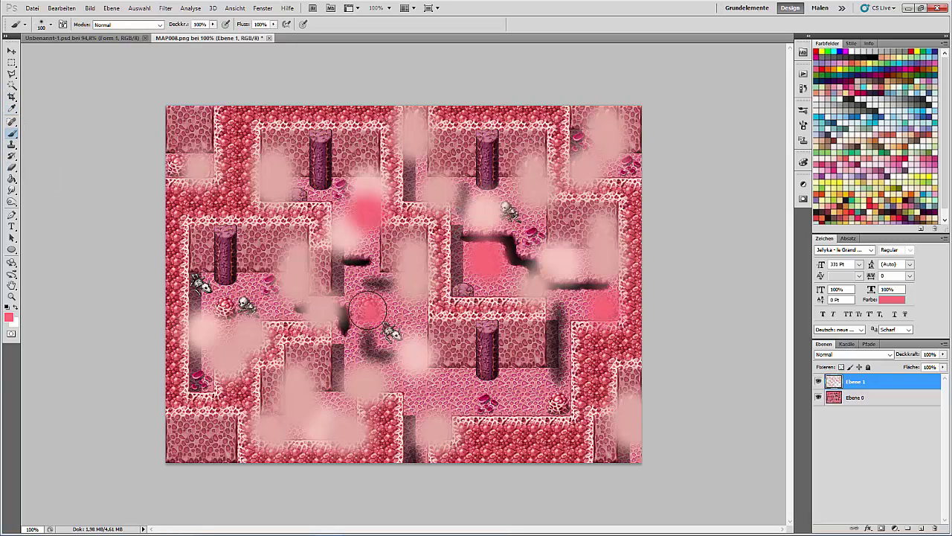
{"action": "left_click", "coordinate": [225, 307]}
{"action": "left_click", "coordinate": [552, 402]}
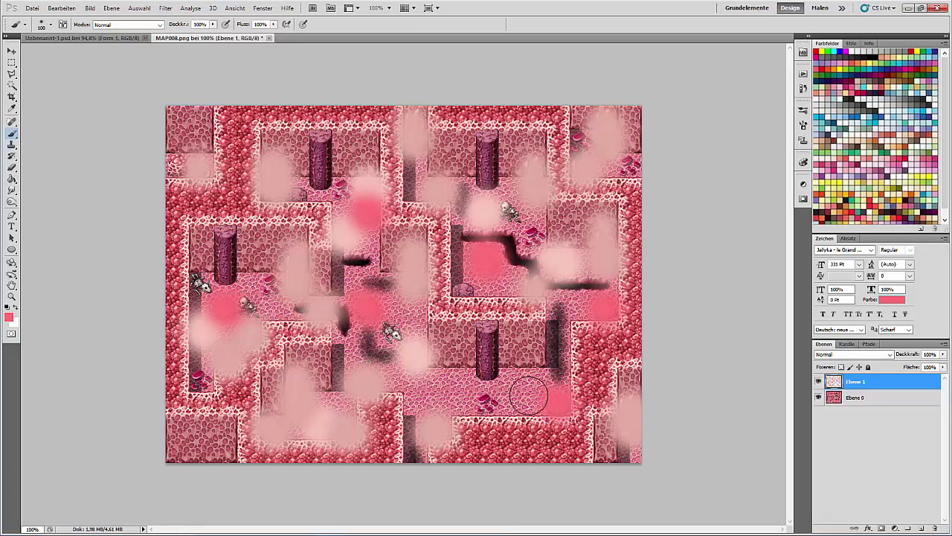
Sample the dark magenta of a mushroom cluster and paint soft glows in that colour over the clusters around the map
{"action": "left_click", "coordinate": [11, 108]}
{"action": "left_click", "coordinate": [201, 366]}
{"action": "key", "text": "b"}
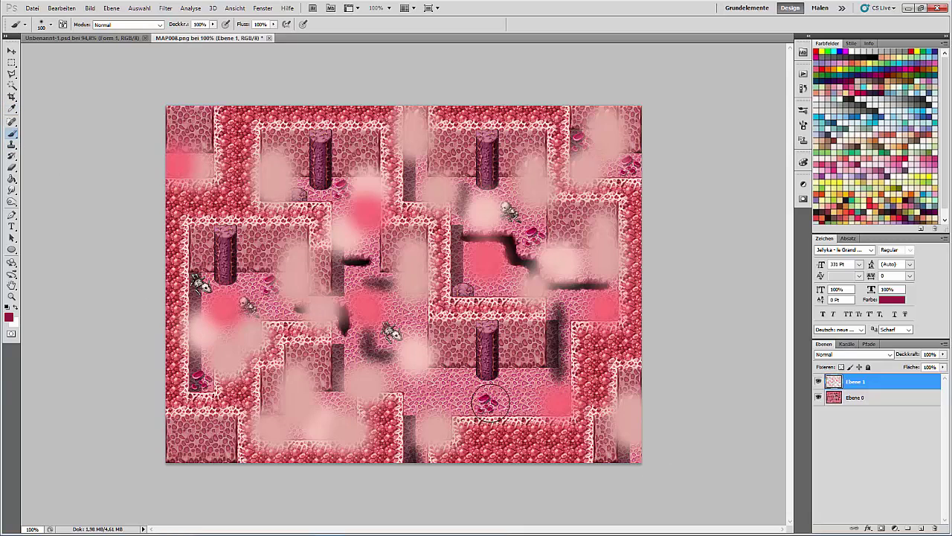
{"action": "left_click", "coordinate": [489, 401]}
{"action": "left_click", "coordinate": [202, 379]}
{"action": "left_click", "coordinate": [344, 192]}
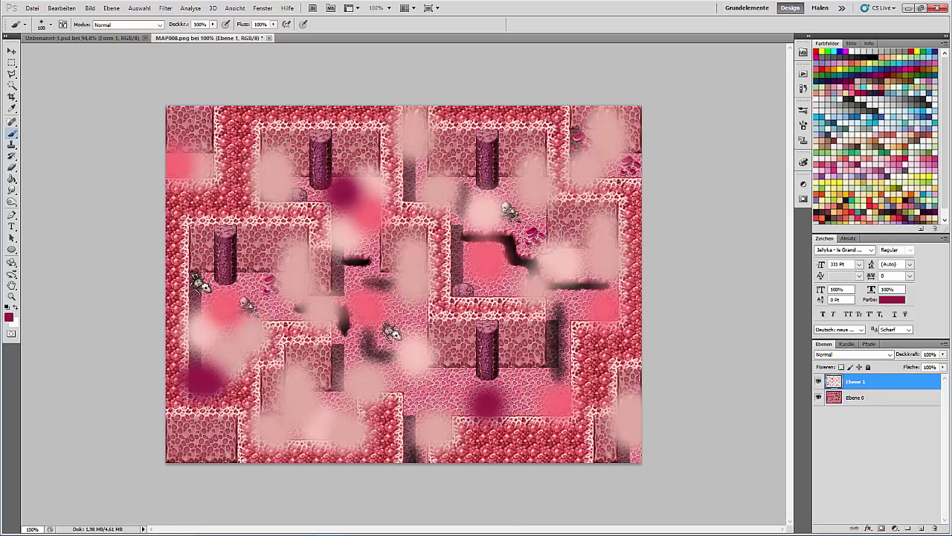
{"action": "left_click", "coordinate": [531, 233]}
{"action": "left_click", "coordinate": [630, 162]}
{"action": "left_click", "coordinate": [584, 139]}
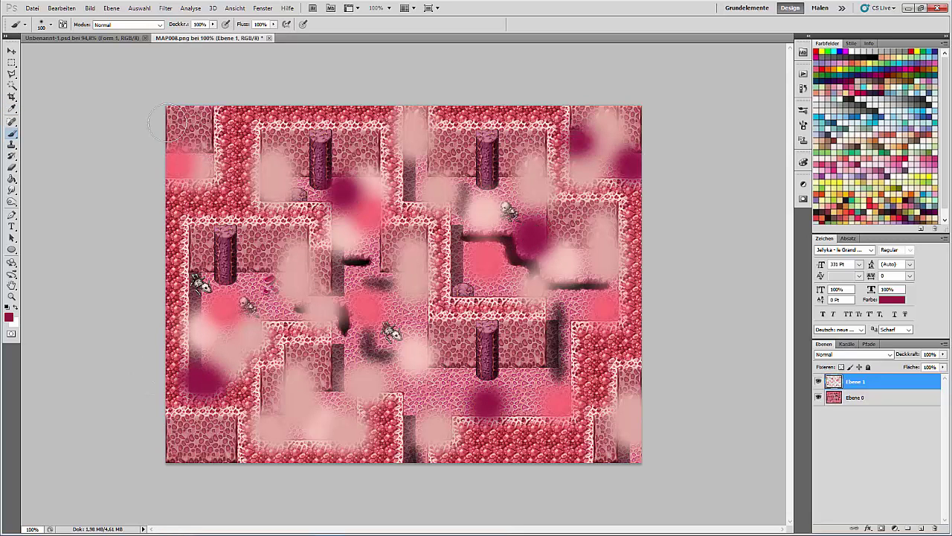
Hide the glow layer, create a new layer directly above the base map and fill it with black
{"action": "left_click", "coordinate": [818, 381]}
{"action": "left_click", "coordinate": [849, 397]}
{"action": "left_click", "coordinate": [920, 527]}
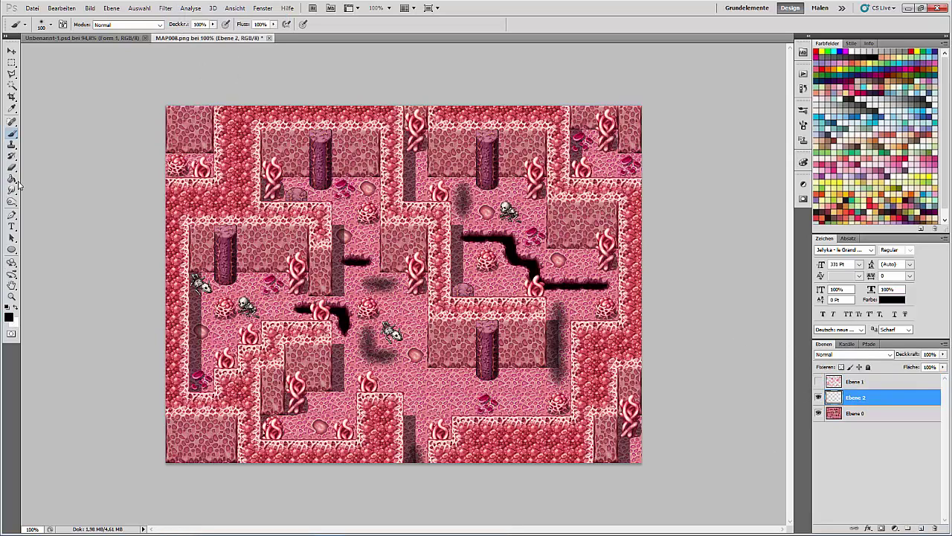
{"action": "left_click", "coordinate": [13, 179]}
{"action": "left_click", "coordinate": [401, 286]}
Load the glow layer's outline as a selection, delete that area from the black layer and deselect
{"action": "left_click", "coordinate": [842, 383]}
{"action": "left_click", "coordinate": [833, 383], "text": "ctrl"}
{"action": "left_click", "coordinate": [864, 399]}
{"action": "key", "text": "Delete"}
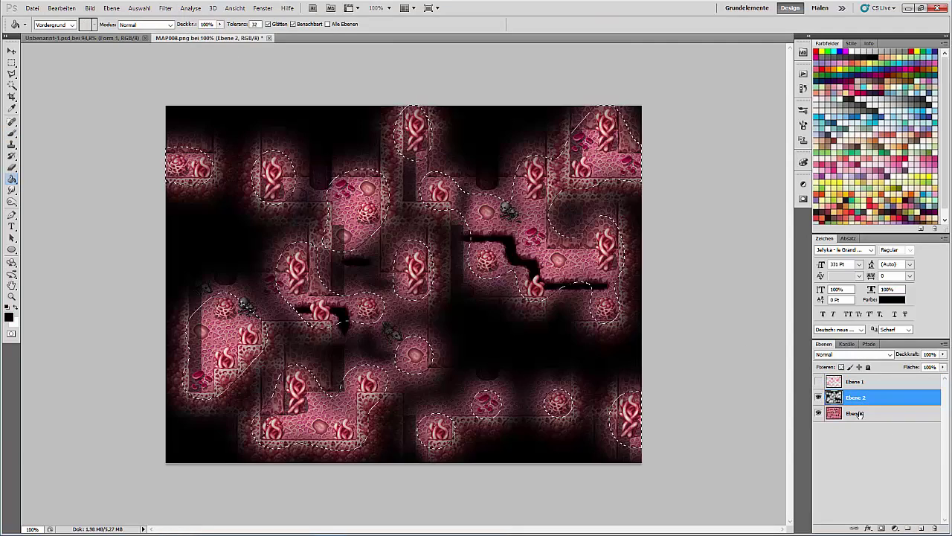
{"action": "key", "text": "ctrl+d"}
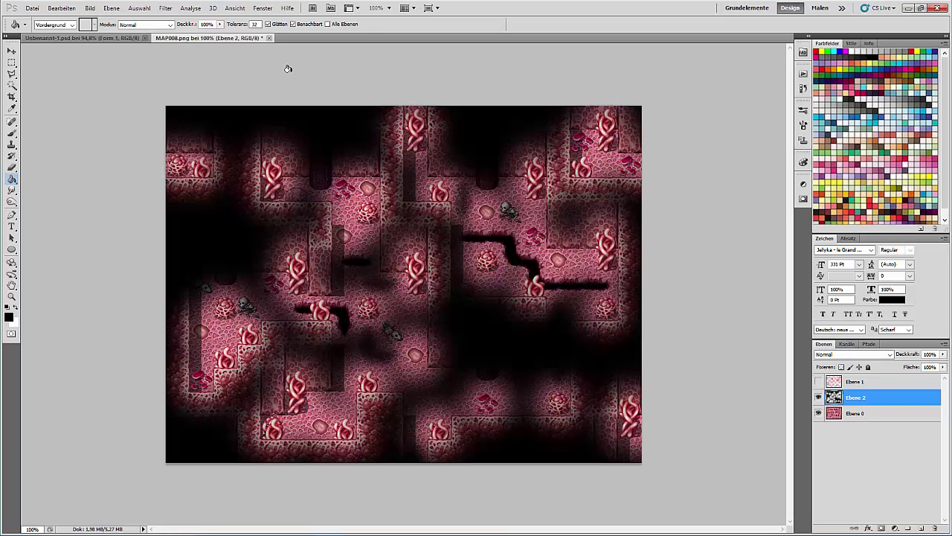
{"action": "left_click", "coordinate": [11, 50]}
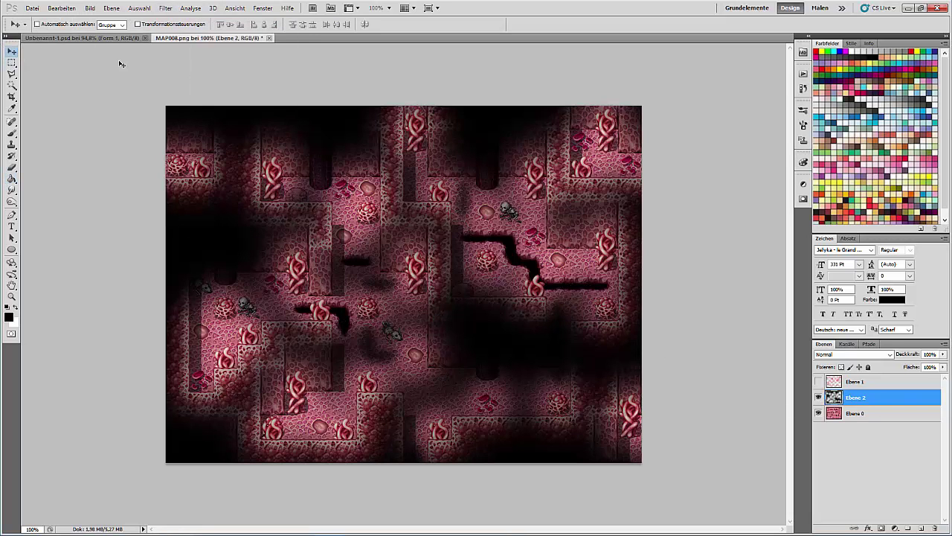
{"action": "key", "text": "ctrl+n"}
{"action": "key", "text": "Escape"}
{"action": "left_click", "coordinate": [32, 8]}
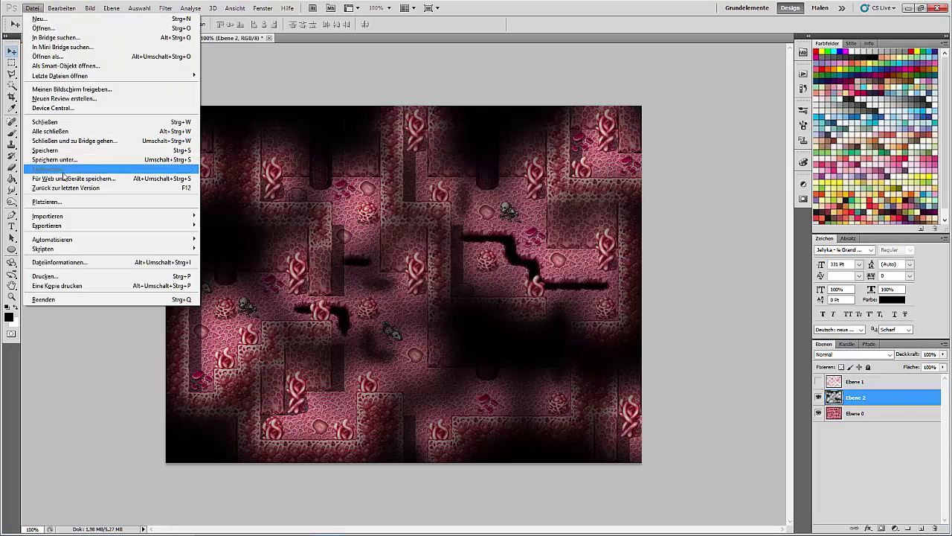
{"action": "left_click", "coordinate": [581, 62]}
Hide the base map layer and export the shadow for web as the transparent PNG-24 !shadow8-1.png in the pictures folder
{"action": "left_click", "coordinate": [818, 412]}
{"action": "left_click", "coordinate": [32, 8]}
{"action": "left_click", "coordinate": [63, 178]}
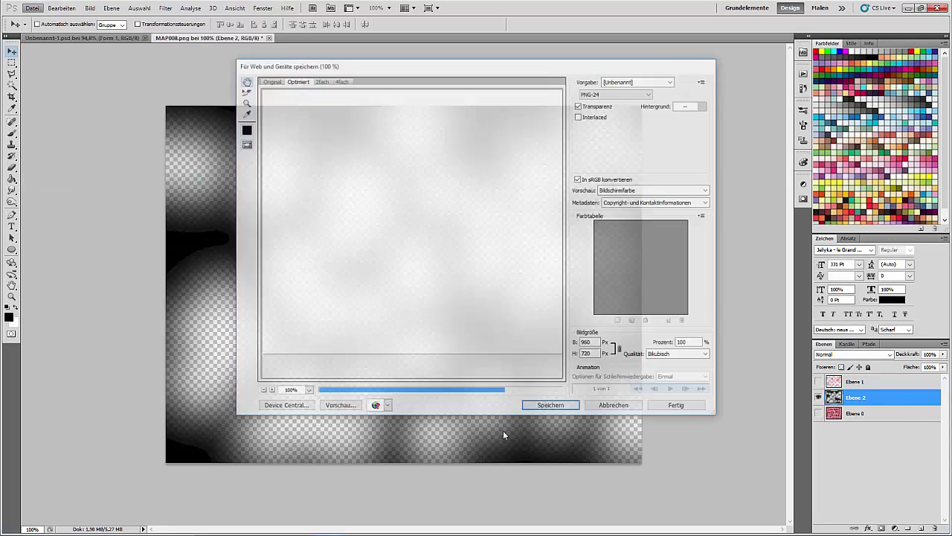
{"action": "left_click", "coordinate": [542, 404]}
{"action": "left_click", "coordinate": [817, 67]}
{"action": "left_click_drag", "start_coordinate": [103, 479], "coordinate": [125, 479]}
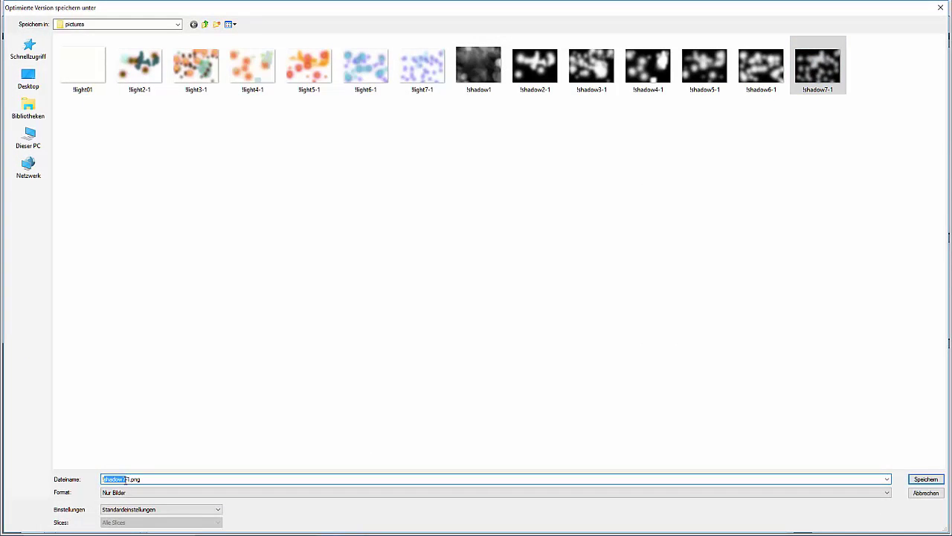
{"action": "key", "text": "Return"}
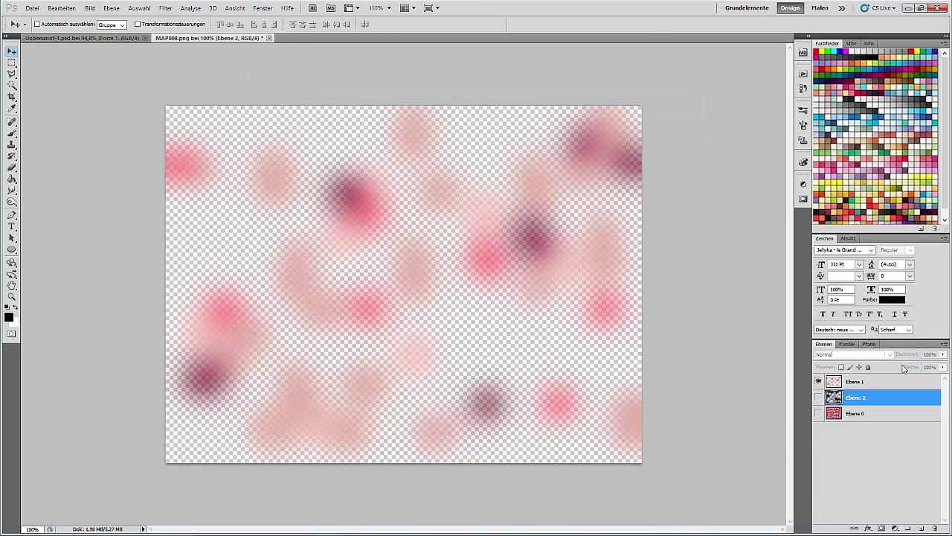
Reduce the glow layer's fill to 84% and export it for web as !light8-1.png in the pictures folder
{"action": "left_click", "coordinate": [885, 381]}
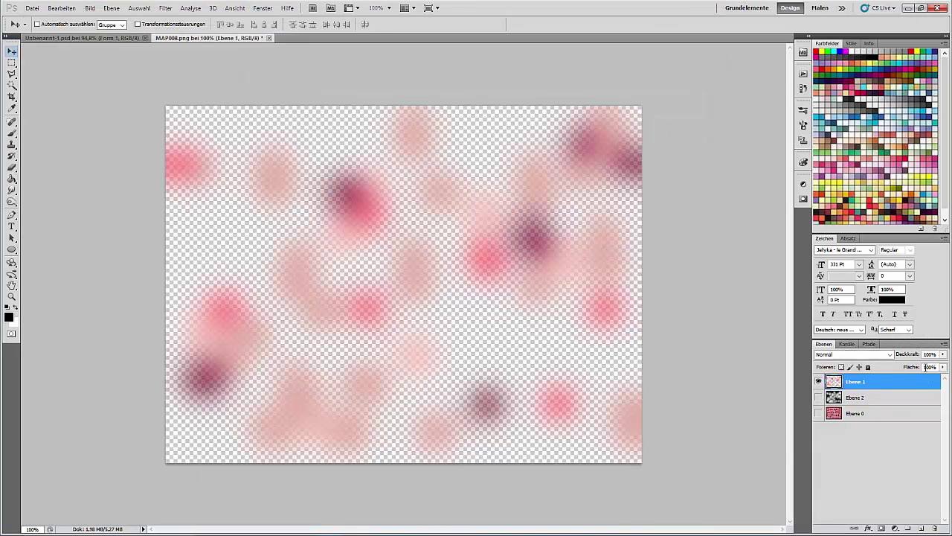
{"action": "left_click", "coordinate": [32, 8]}
{"action": "left_click", "coordinate": [71, 178]}
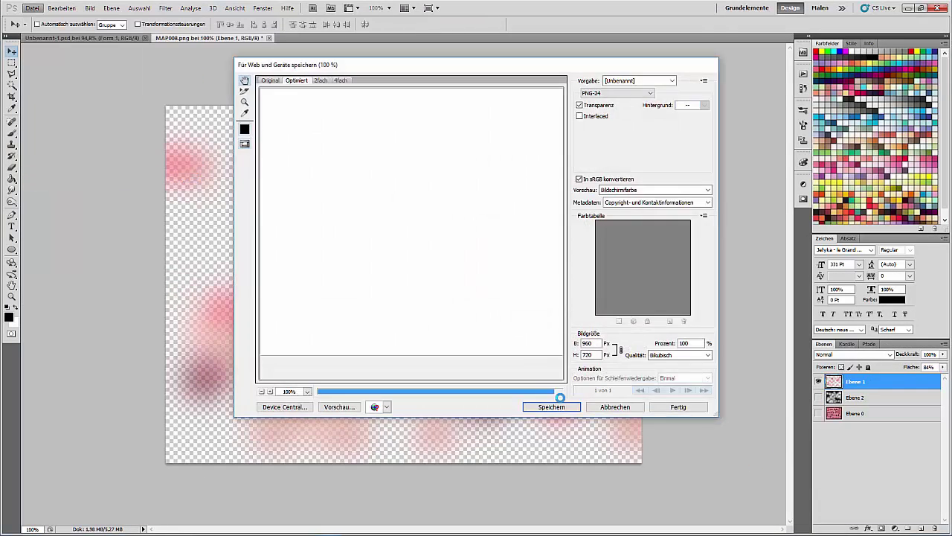
{"action": "left_click", "coordinate": [556, 409]}
{"action": "left_click", "coordinate": [419, 79]}
{"action": "left_click", "coordinate": [118, 479]}
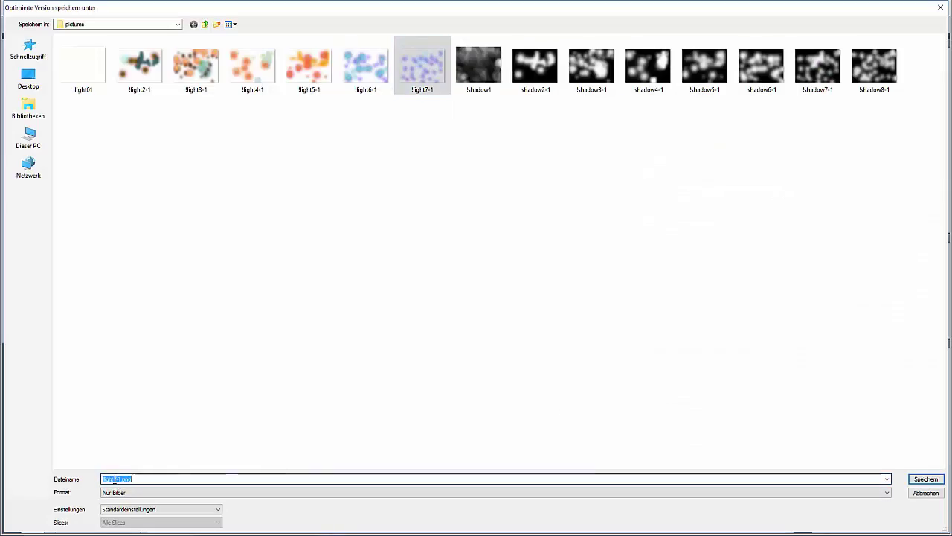
{"action": "left_click", "coordinate": [116, 479]}
{"action": "key", "text": "Return"}
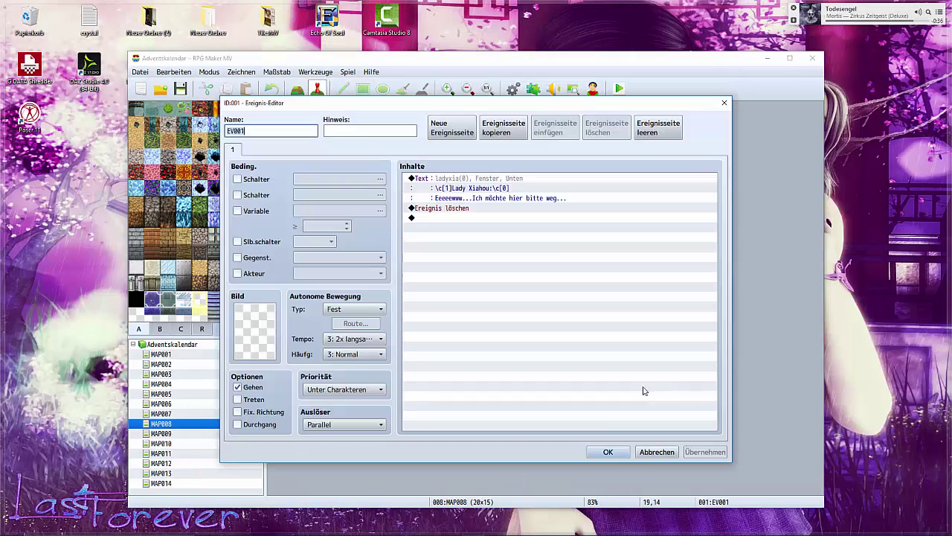
In MAP008's event EV002, show !light8-1 as picture 1 with opacity 200 and additive blending
{"action": "left_click", "coordinate": [668, 450]}
{"action": "double_click", "coordinate": [660, 373]}
{"action": "left_click", "coordinate": [489, 235]}
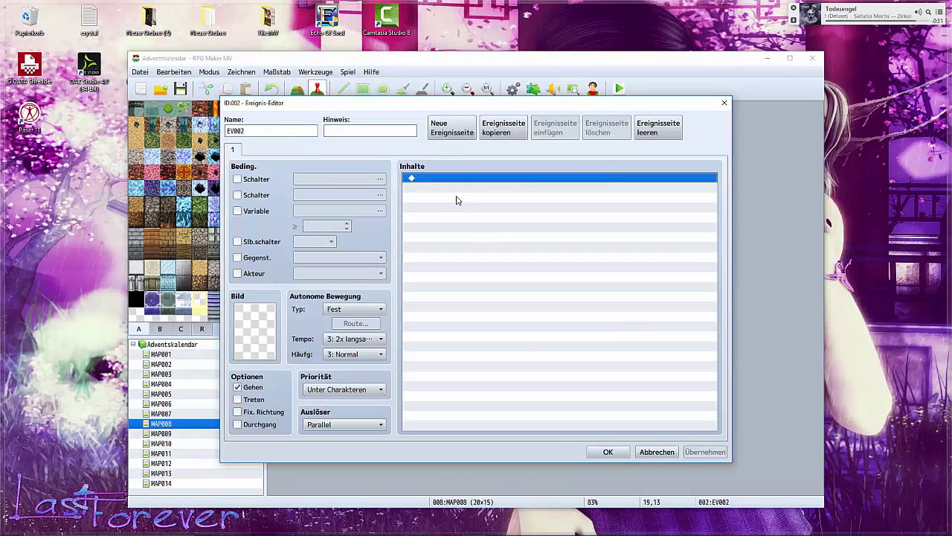
{"action": "double_click", "coordinate": [458, 179]}
{"action": "left_click", "coordinate": [493, 374]}
{"action": "left_click", "coordinate": [538, 238]}
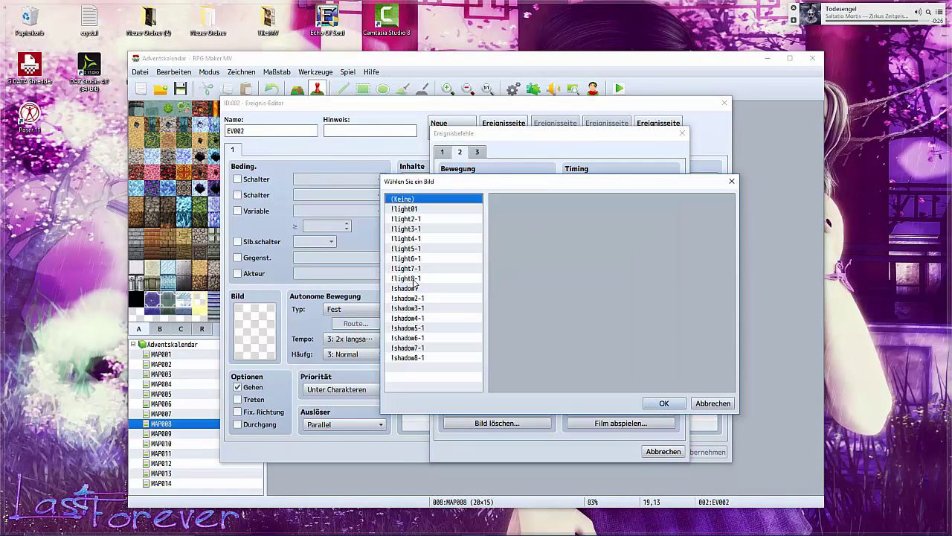
{"action": "left_click", "coordinate": [407, 277]}
{"action": "left_click", "coordinate": [664, 403]}
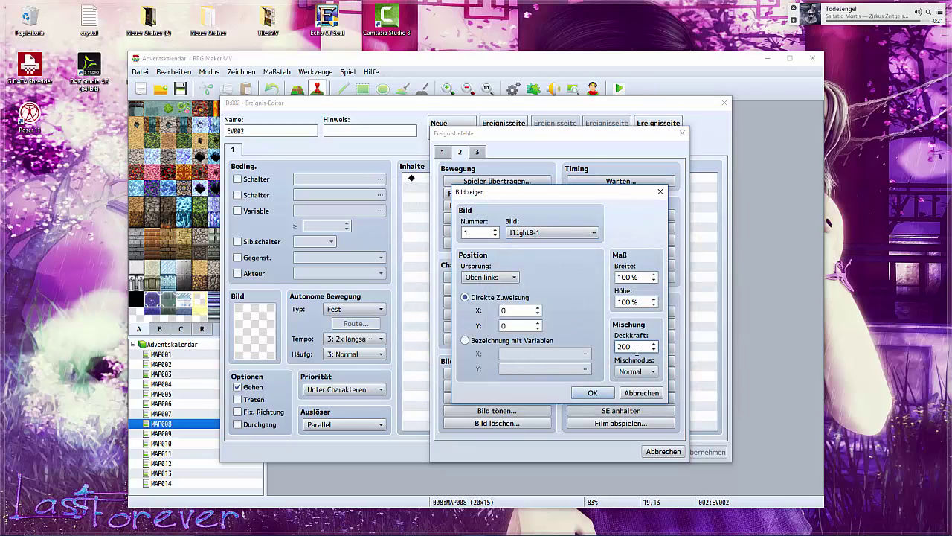
{"action": "left_click", "coordinate": [592, 393]}
Add a second Show Picture command to EV002 that displays !shadow8-1 as picture 2 with opacity 150 and normal blending
{"action": "double_click", "coordinate": [446, 188]}
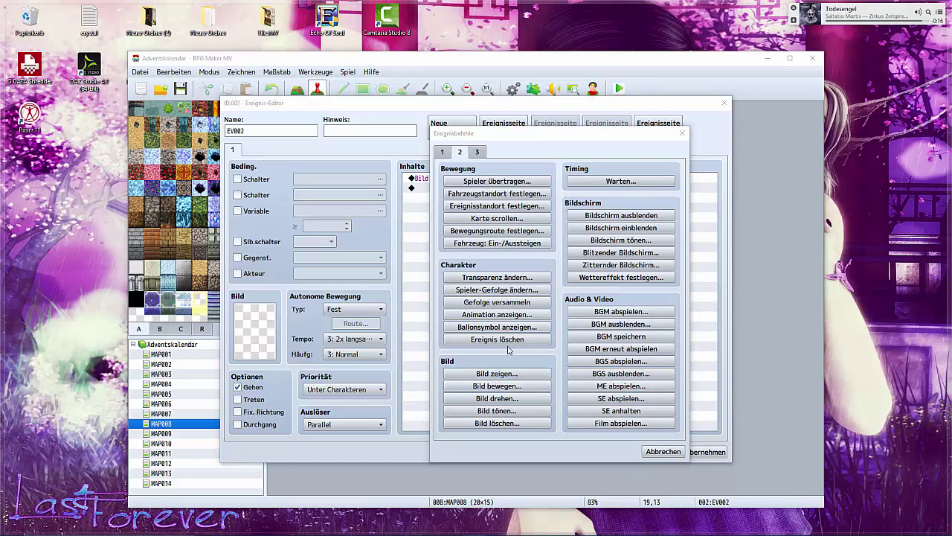
{"action": "left_click", "coordinate": [496, 372]}
{"action": "left_click", "coordinate": [495, 229]}
{"action": "left_click", "coordinate": [551, 232]}
{"action": "left_click", "coordinate": [416, 362]}
{"action": "left_click", "coordinate": [661, 401]}
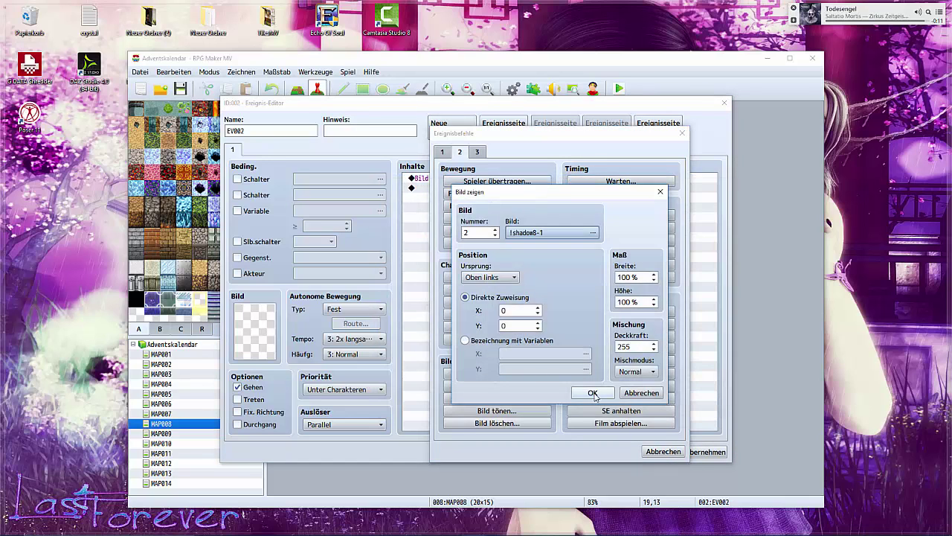
{"action": "left_click", "coordinate": [592, 392]}
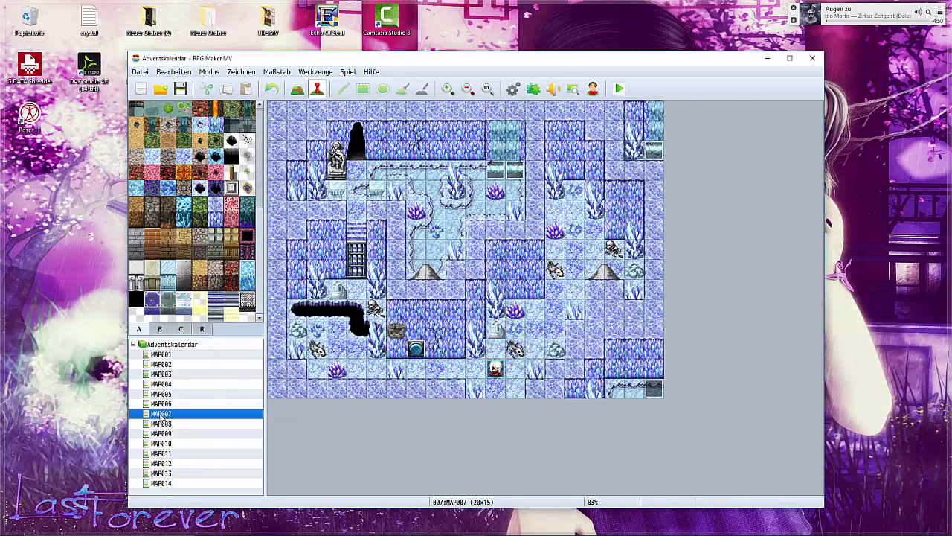
Copy the BindPictureToMap 1 top and 2 top plugin commands from MAP007's event EV002 into MAP008's EV002 and apply the changes
{"action": "double_click", "coordinate": [659, 336]}
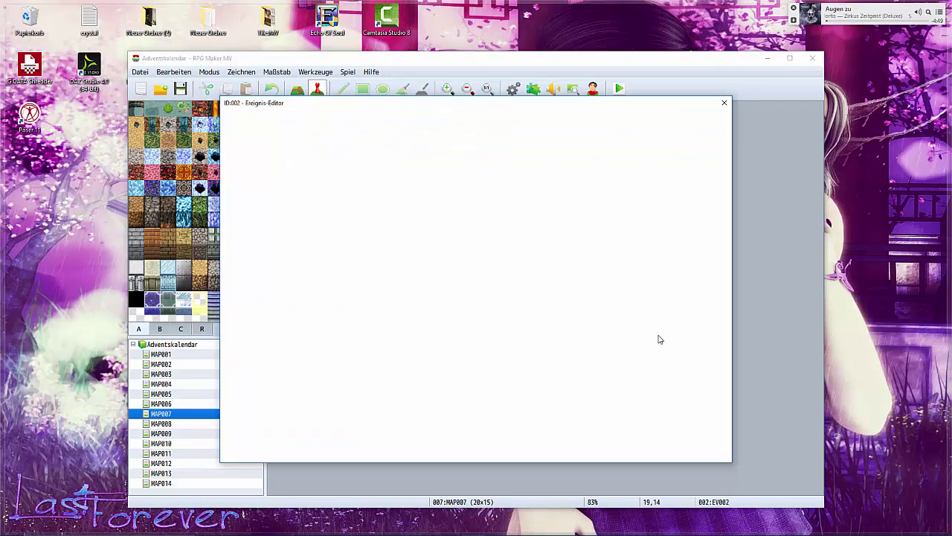
{"action": "left_click", "coordinate": [471, 209]}
{"action": "left_click", "coordinate": [471, 198], "text": "shift"}
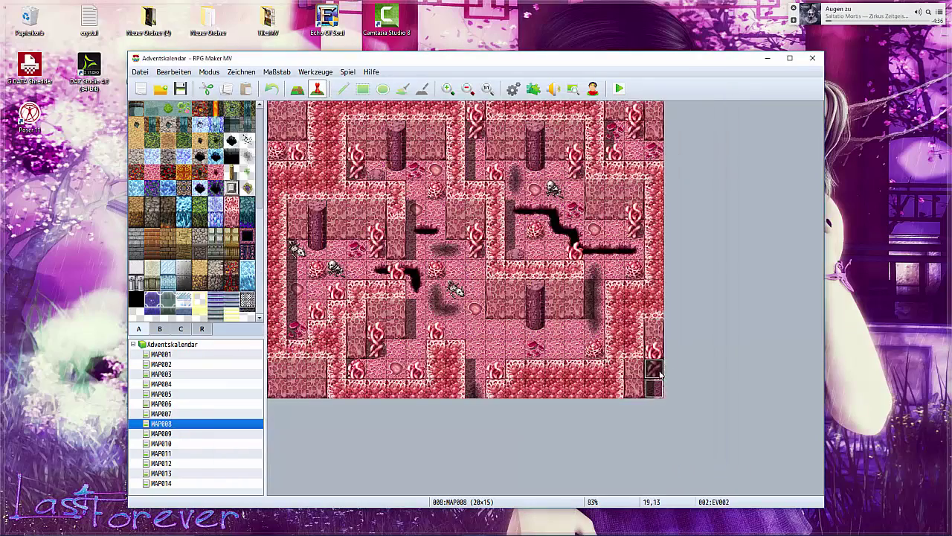
{"action": "double_click", "coordinate": [660, 374]}
{"action": "left_click", "coordinate": [436, 200]}
{"action": "key", "text": "ctrl+v"}
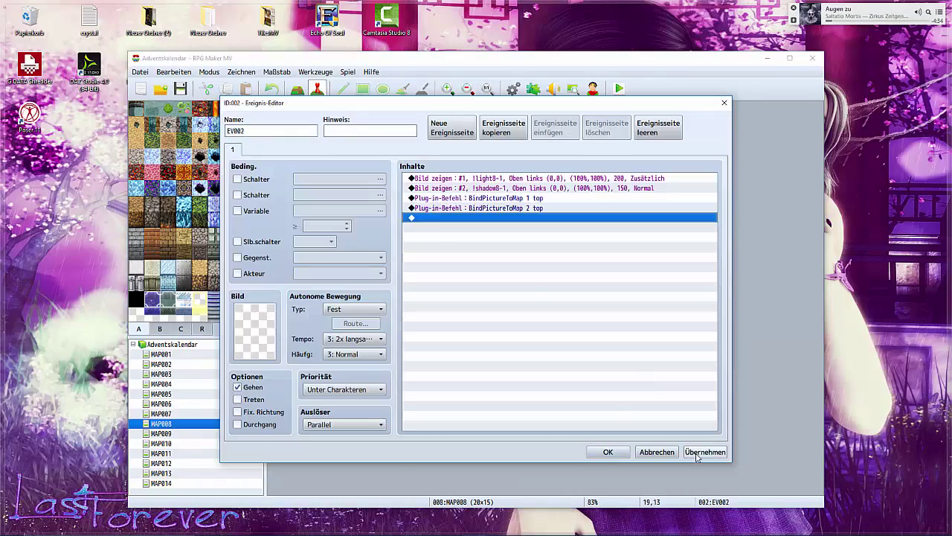
{"action": "left_click", "coordinate": [698, 455]}
{"action": "left_click", "coordinate": [608, 451]}
Set the player's start position on MAP008 to tile 10,11 and start a new game in a playtest
{"action": "left_click", "coordinate": [618, 88]}
{"action": "left_click", "coordinate": [534, 306]}
{"action": "right_click", "coordinate": [479, 337]}
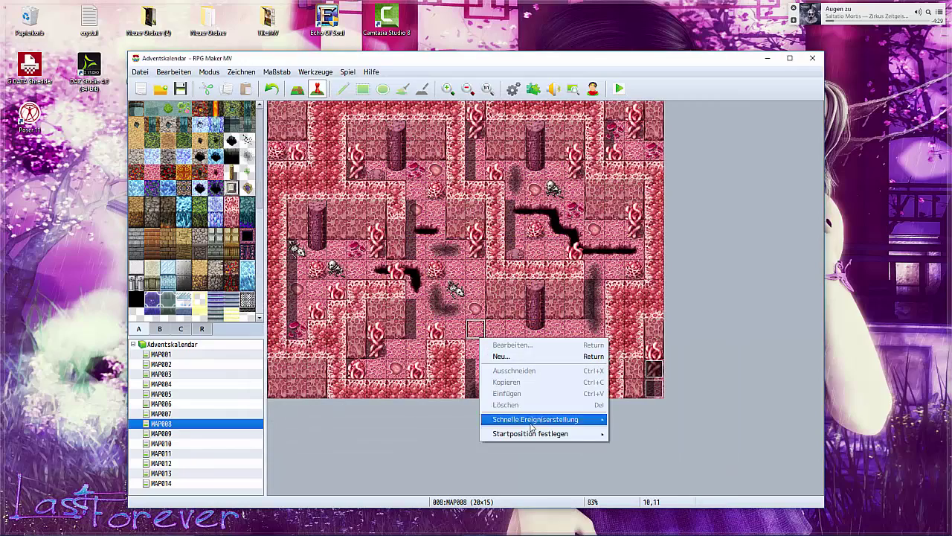
{"action": "mouse_move", "coordinate": [533, 433]}
{"action": "left_click", "coordinate": [629, 435]}
{"action": "left_click", "coordinate": [619, 89]}
{"action": "left_click", "coordinate": [483, 308]}
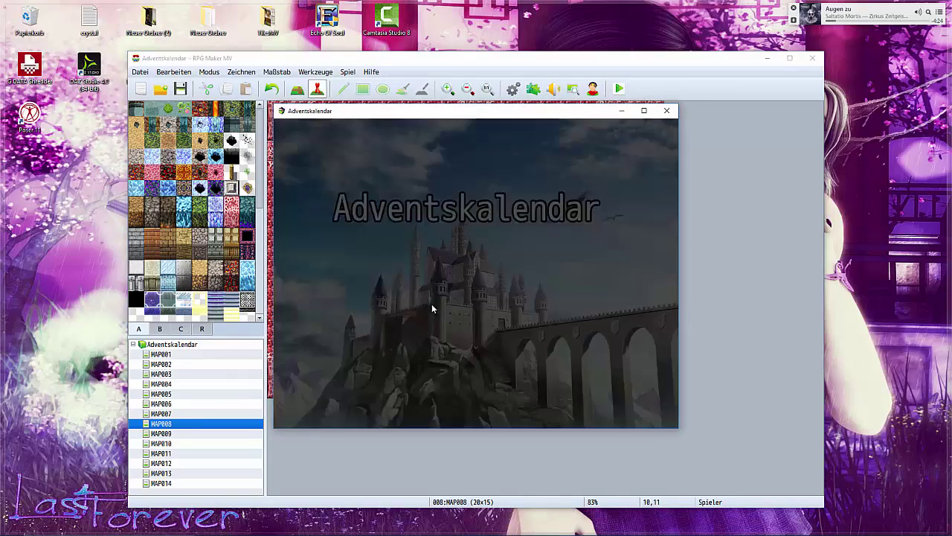
{"action": "left_click", "coordinate": [487, 372]}
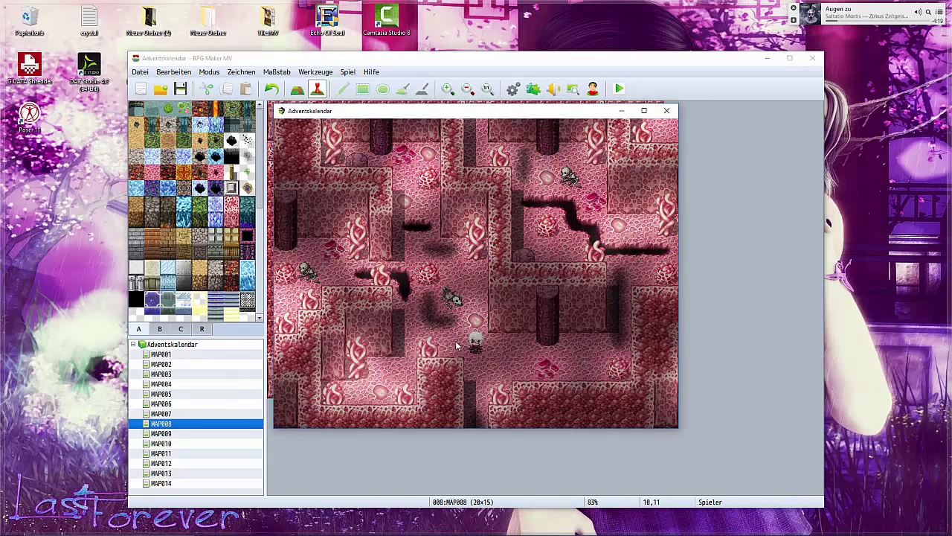
Walk the character around MAP008 to examine the light and shadow overlays, and close the playtest
{"action": "left_click", "coordinate": [442, 263]}
{"action": "left_click", "coordinate": [511, 317]}
{"action": "left_click", "coordinate": [549, 368]}
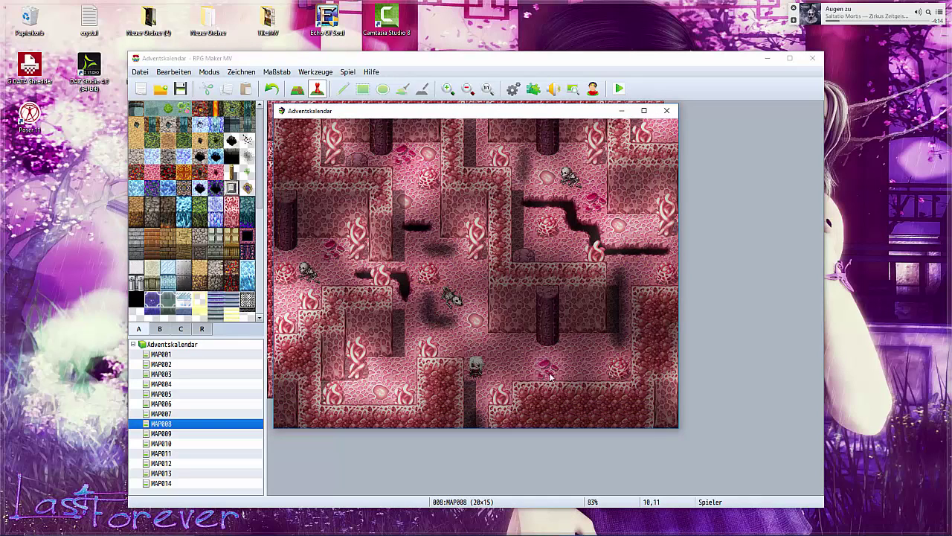
{"action": "left_click", "coordinate": [589, 306]}
{"action": "left_click", "coordinate": [514, 363]}
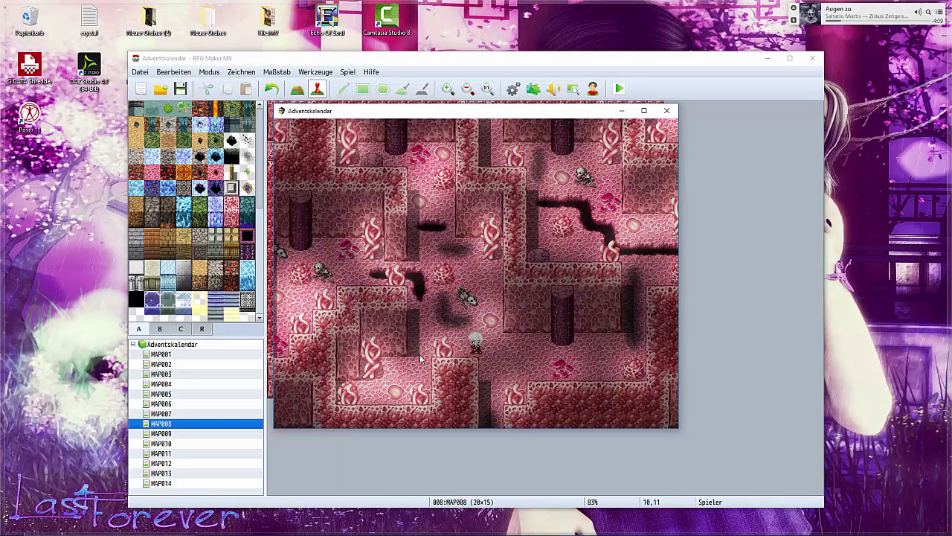
{"action": "left_click", "coordinate": [430, 385]}
{"action": "left_click", "coordinate": [523, 323]}
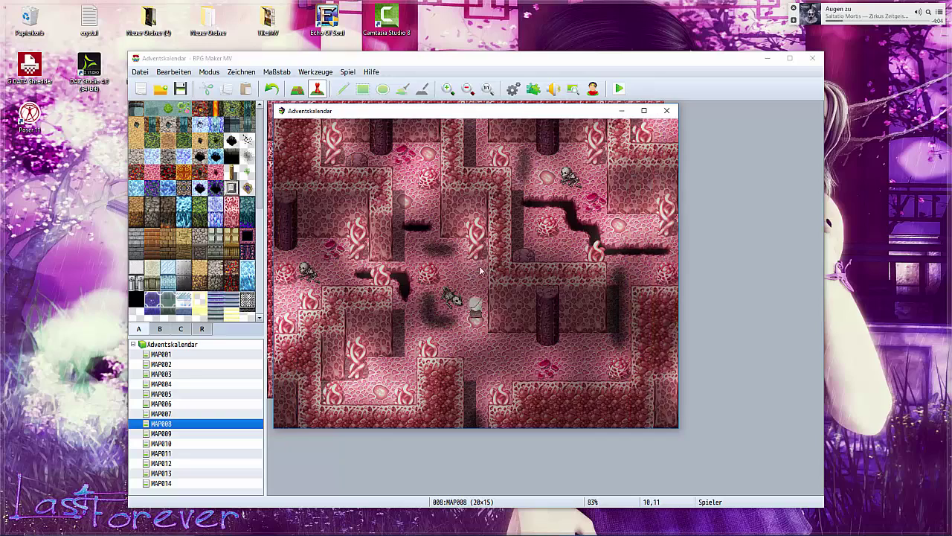
{"action": "left_click", "coordinate": [435, 267]}
{"action": "left_click", "coordinate": [514, 328]}
{"action": "left_click", "coordinate": [468, 368]}
{"action": "left_click", "coordinate": [456, 380]}
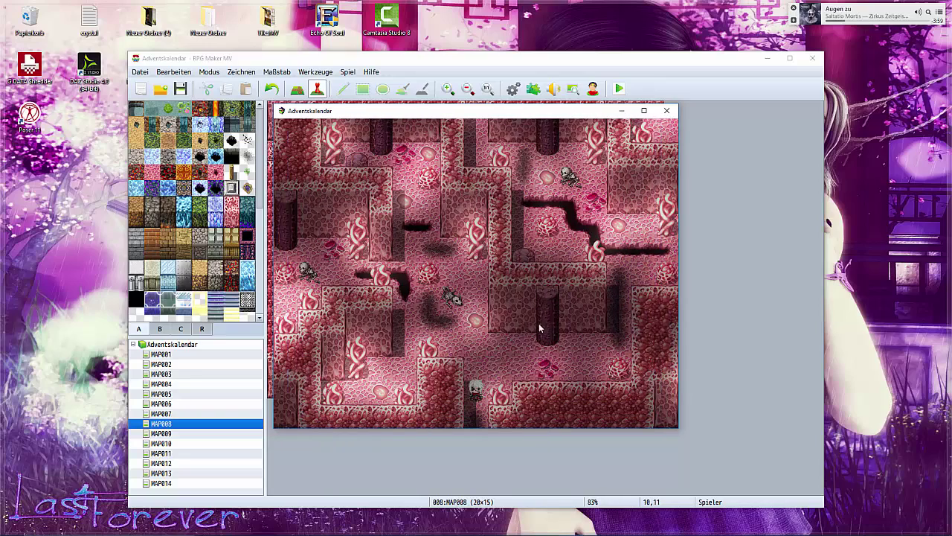
{"action": "left_click", "coordinate": [672, 114]}
Select MAP009 in RPG Maker MV, then open the MAP009 mapshot in Photoshop and add a new layer above it
{"action": "left_click", "coordinate": [160, 433]}
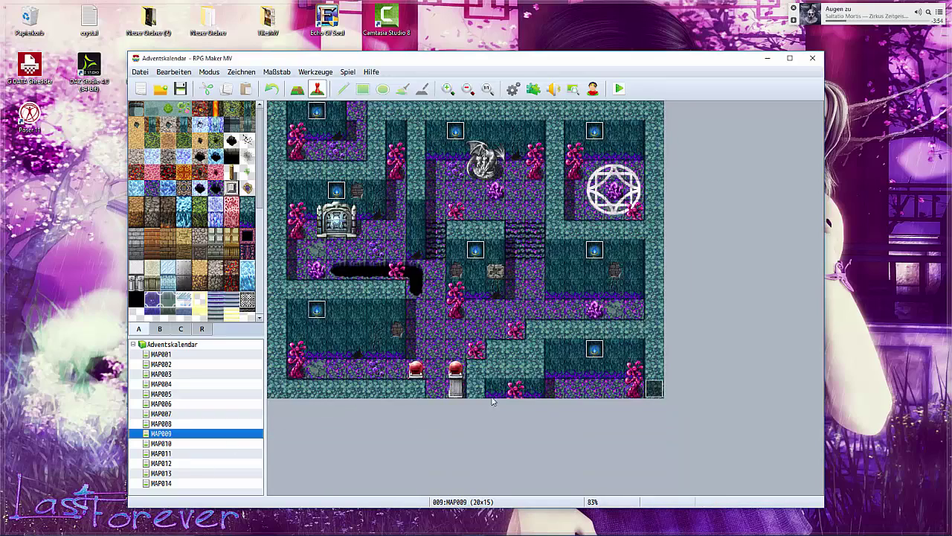
{"action": "left_click", "coordinate": [548, 526]}
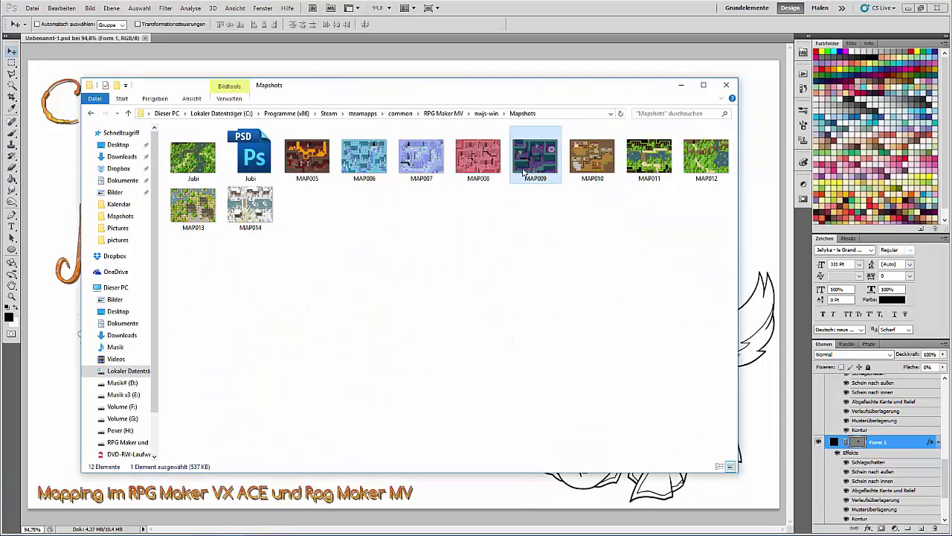
{"action": "right_click", "coordinate": [326, 171]}
{"action": "mouse_move", "coordinate": [355, 273]}
{"action": "left_click", "coordinate": [301, 273]}
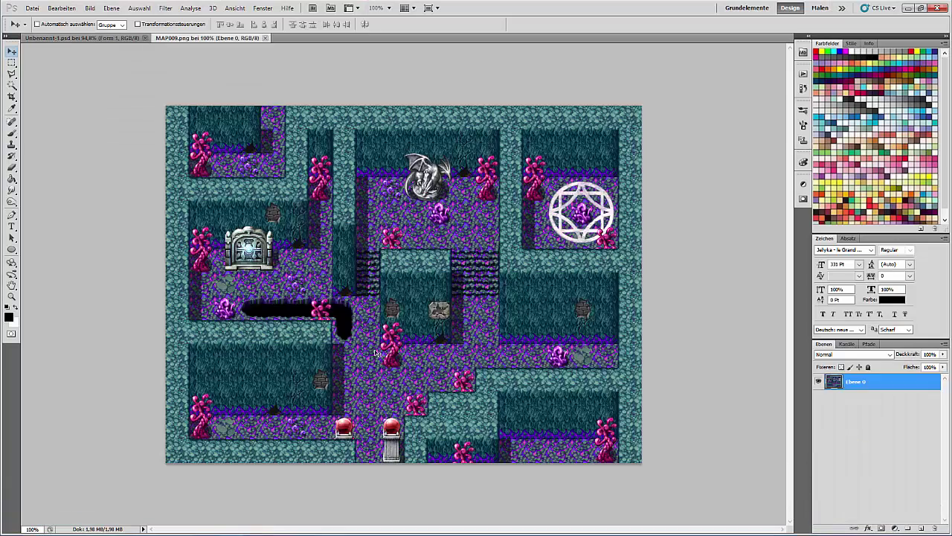
{"action": "left_click", "coordinate": [921, 528]}
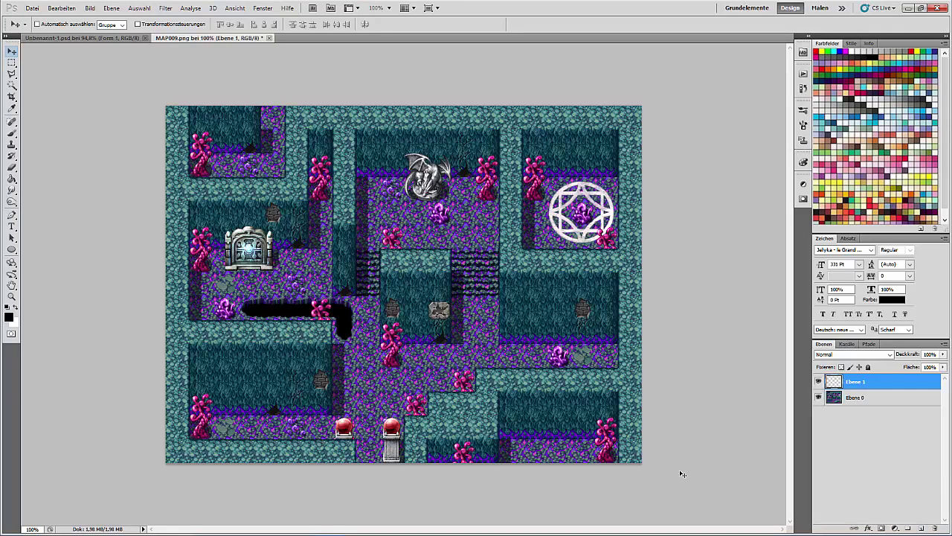
Sample dark purple from a crystal and paint soft glows over the four large purple crystals on the new layer
{"action": "left_click", "coordinate": [11, 110]}
{"action": "left_click", "coordinate": [228, 302]}
{"action": "left_click", "coordinate": [11, 134]}
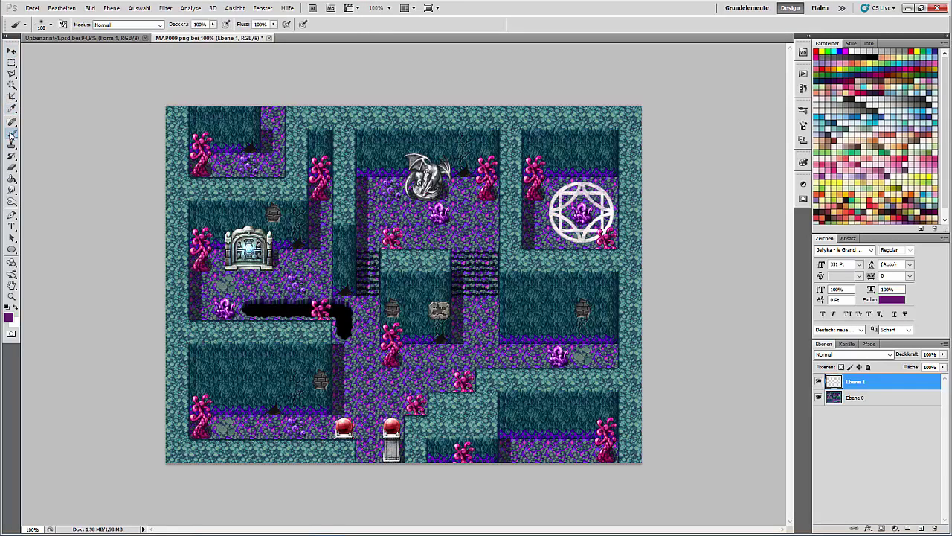
{"action": "left_click_drag", "start_coordinate": [227, 307], "coordinate": [225, 309]}
{"action": "left_click", "coordinate": [558, 355]}
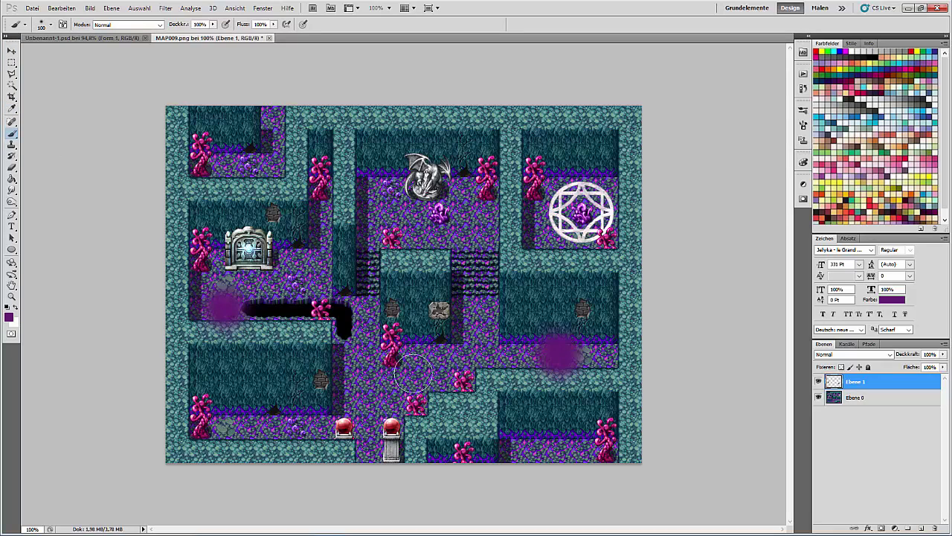
{"action": "left_click", "coordinate": [439, 214]}
{"action": "left_click", "coordinate": [583, 211]}
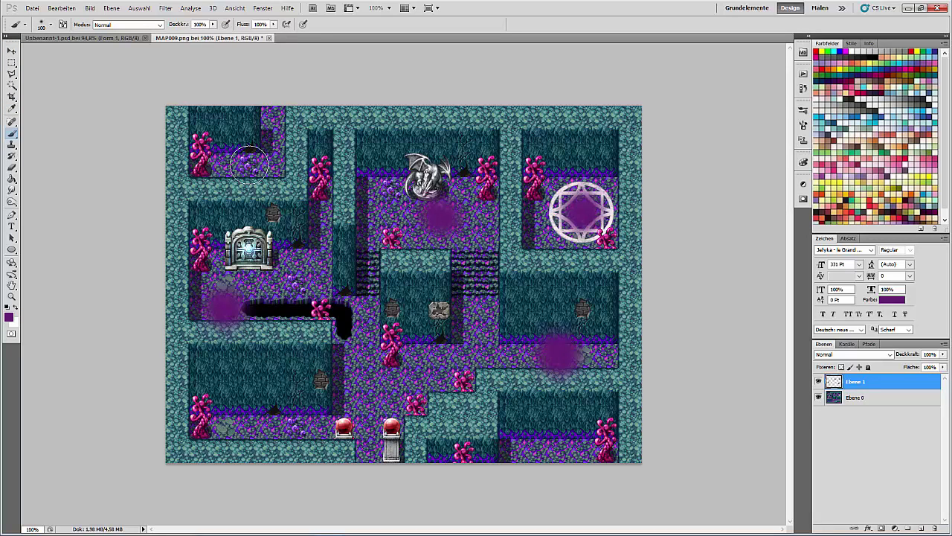
Sample light violet from the small crystal clusters and paint soft glows over the four clusters
{"action": "left_click", "coordinate": [62, 7]}
{"action": "left_click", "coordinate": [74, 14]}
{"action": "key", "text": "i"}
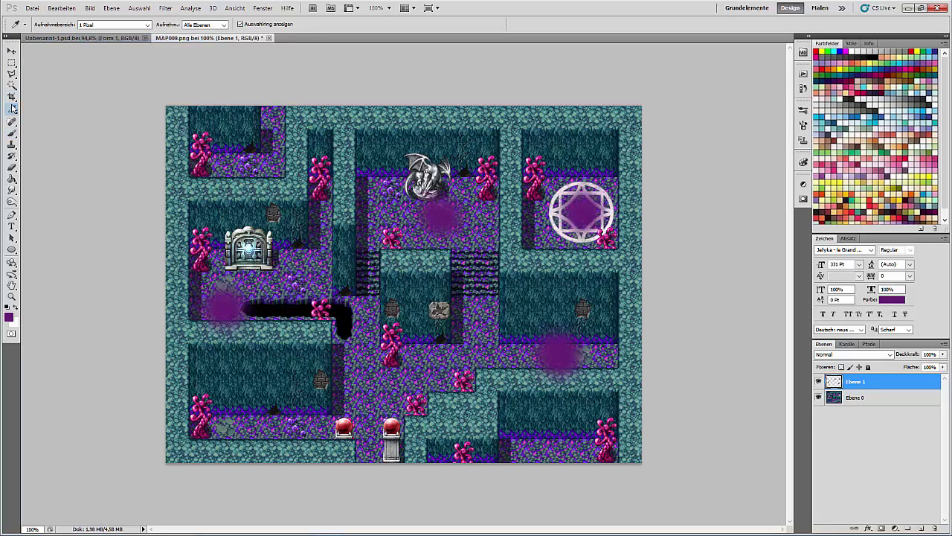
{"action": "left_click", "coordinate": [245, 165]}
{"action": "left_click", "coordinate": [12, 133]}
{"action": "left_click", "coordinate": [246, 165]}
{"action": "left_click", "coordinate": [297, 284]}
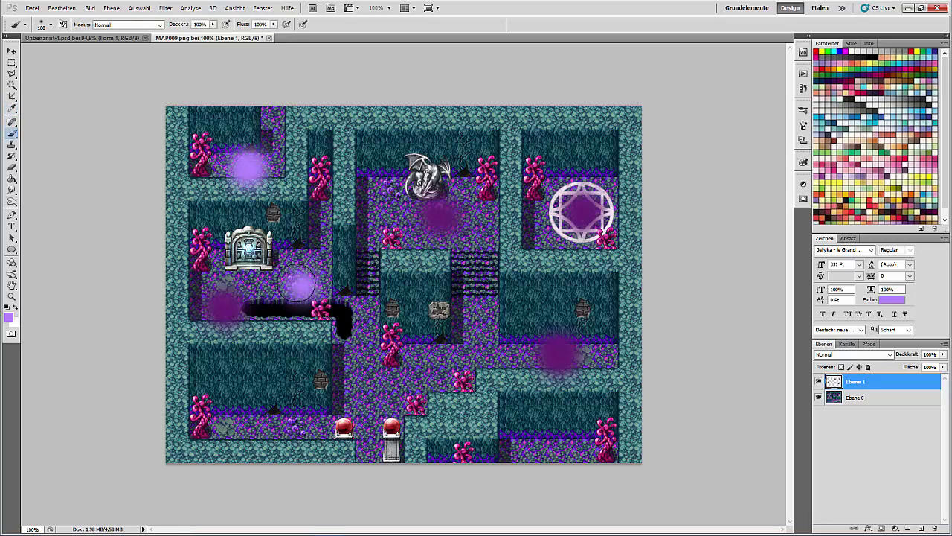
{"action": "left_click", "coordinate": [294, 425]}
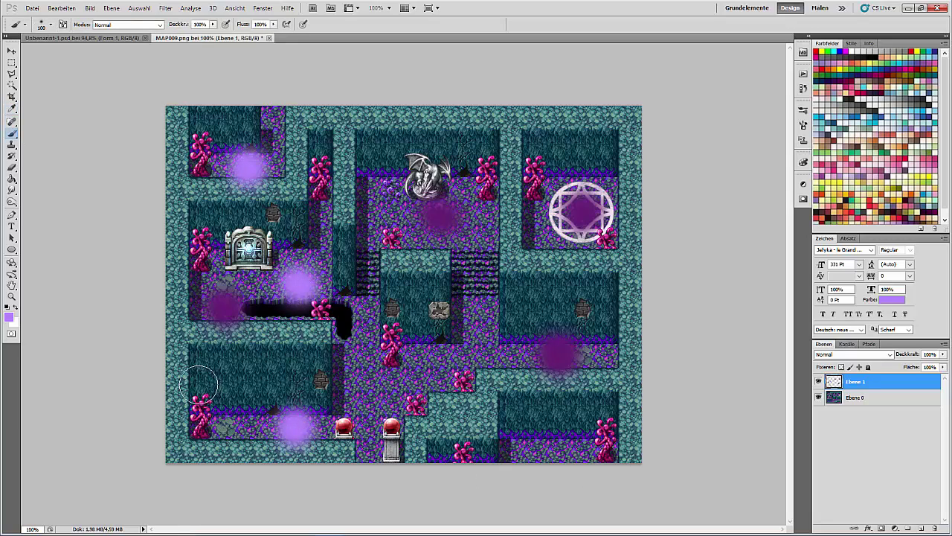
{"action": "left_click", "coordinate": [389, 186]}
Paint a turquoise glow sampled from the stone portal over it and set Ebene 1's blend mode to Weiches Licht
{"action": "key", "text": "i"}
{"action": "left_click_drag", "start_coordinate": [245, 252], "coordinate": [250, 253]}
{"action": "key", "text": "b"}
{"action": "left_click", "coordinate": [834, 355]}
{"action": "left_click", "coordinate": [842, 259]}
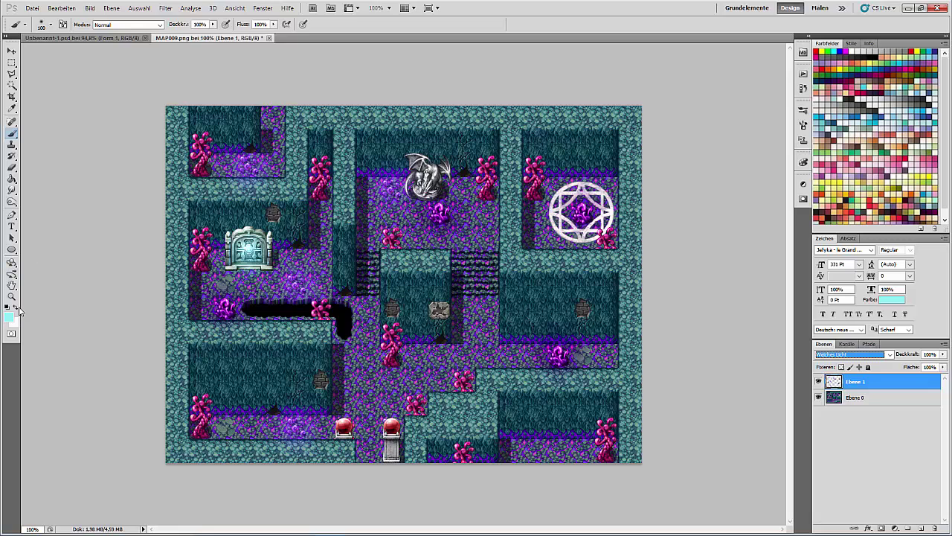
Paint a white glow over the magic circle and glows in a pink sampled from the coral plants over all of them
{"action": "mouse_move", "coordinate": [595, 205]}
{"action": "left_mouse_down"}
{"action": "mouse_move", "coordinate": [564, 212]}
{"action": "mouse_move", "coordinate": [598, 225]}
{"action": "left_mouse_up"}
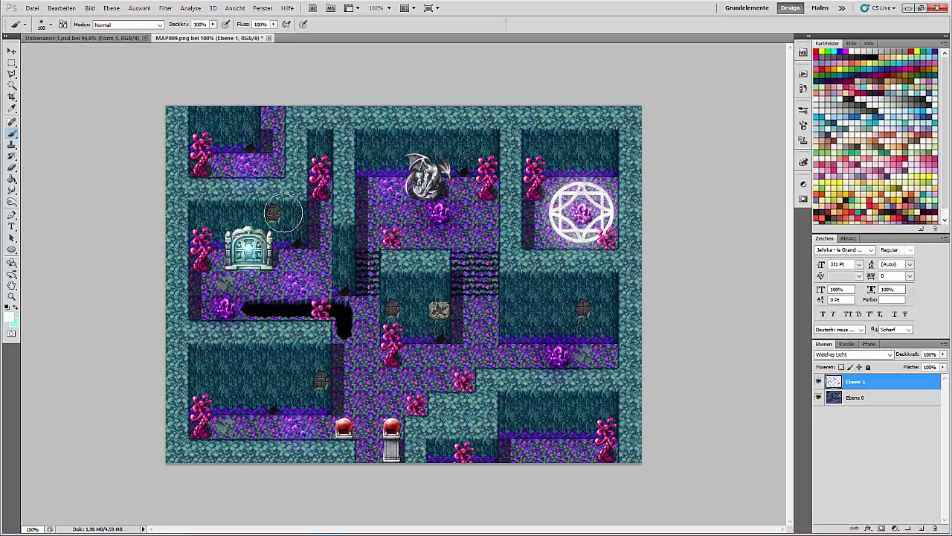
{"action": "left_click", "coordinate": [312, 169], "text": "alt"}
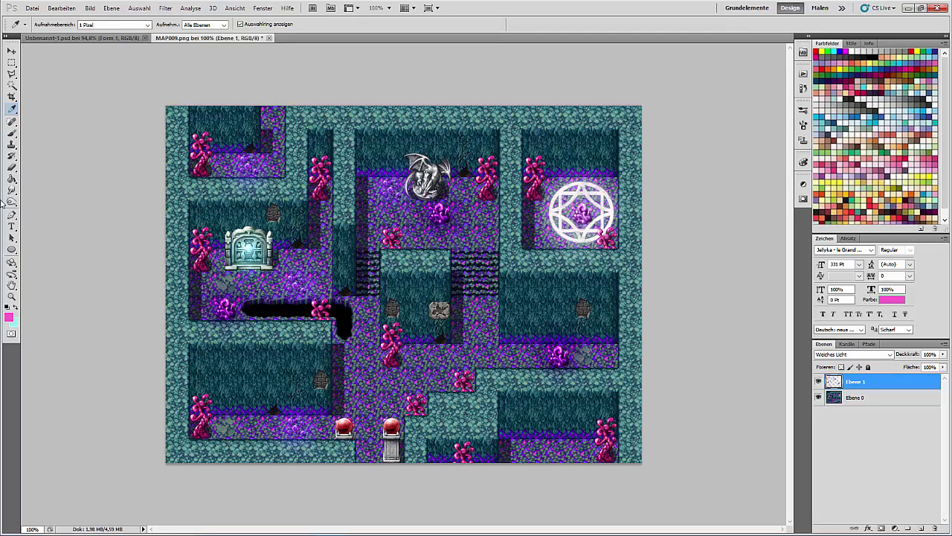
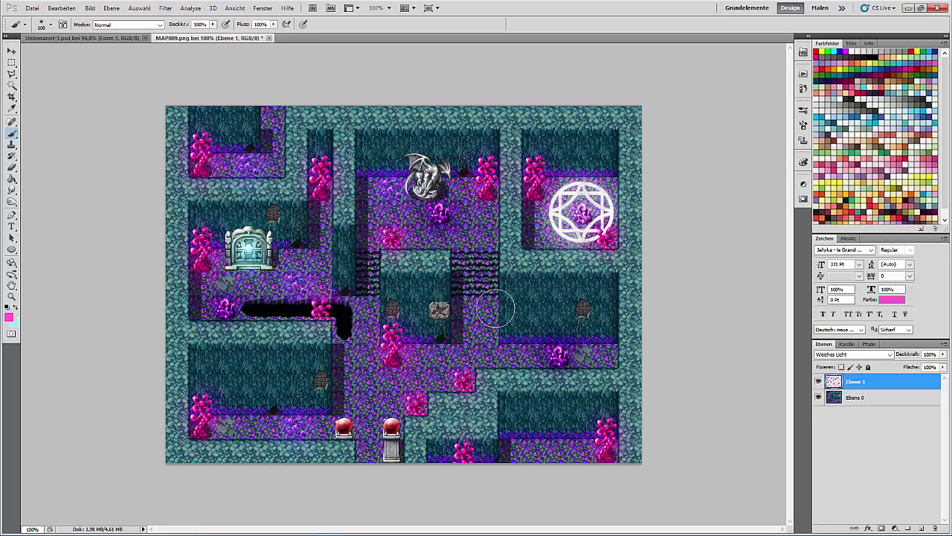
Soften the painted glows by reapplying the last used filter to Ebene 1, and hide that layer
{"action": "left_click", "coordinate": [165, 8]}
{"action": "left_click", "coordinate": [170, 18]}
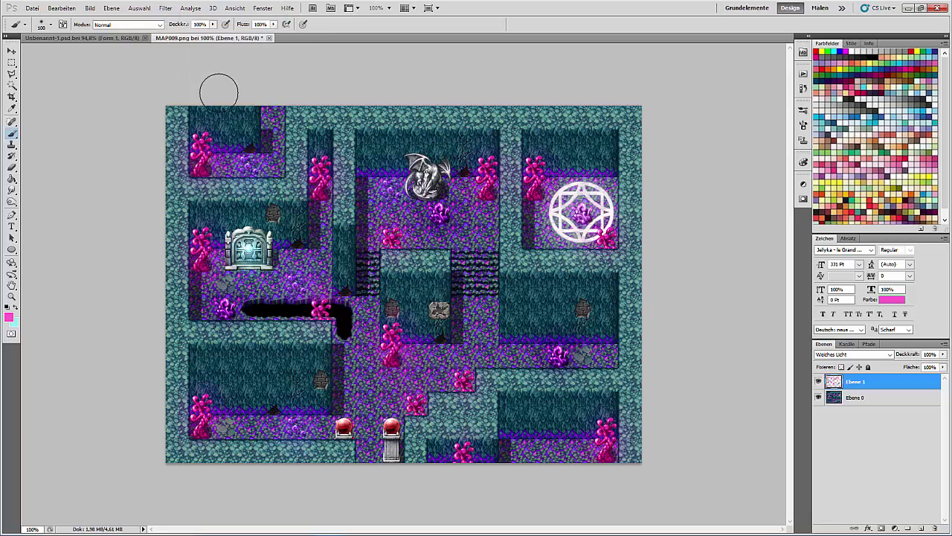
{"action": "left_click", "coordinate": [12, 53]}
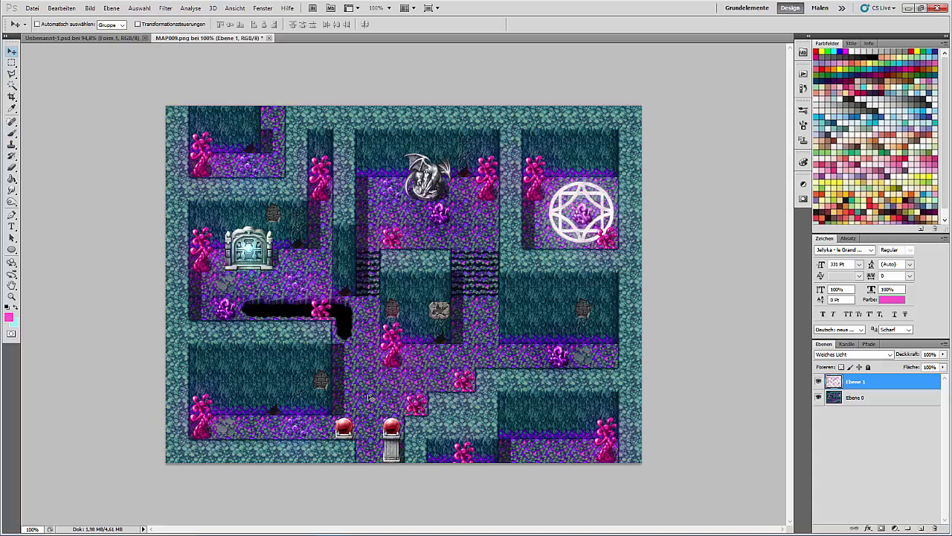
{"action": "left_click", "coordinate": [819, 381]}
Add a new layer for the wall lights and set up a soft 200 px brush with a medium blue foreground colour
{"action": "left_click", "coordinate": [921, 528]}
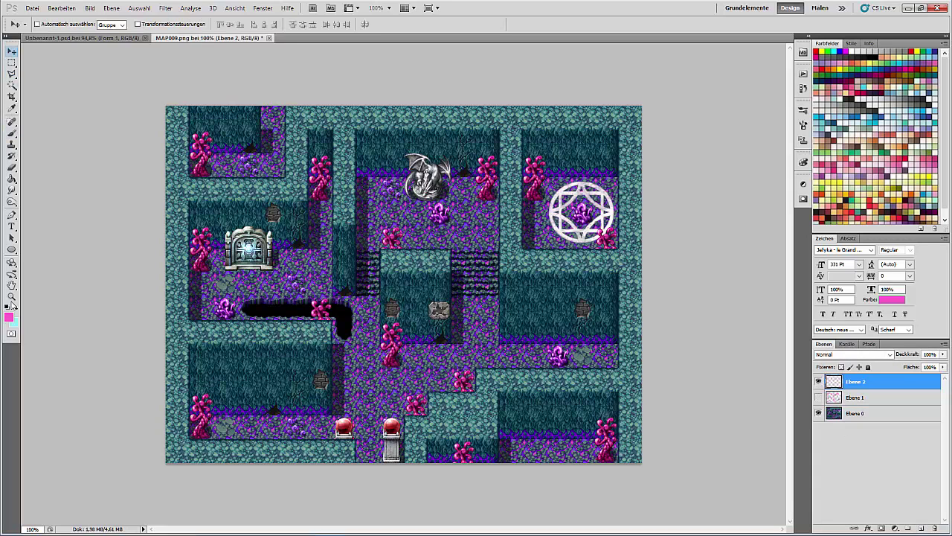
{"action": "left_click", "coordinate": [474, 527]}
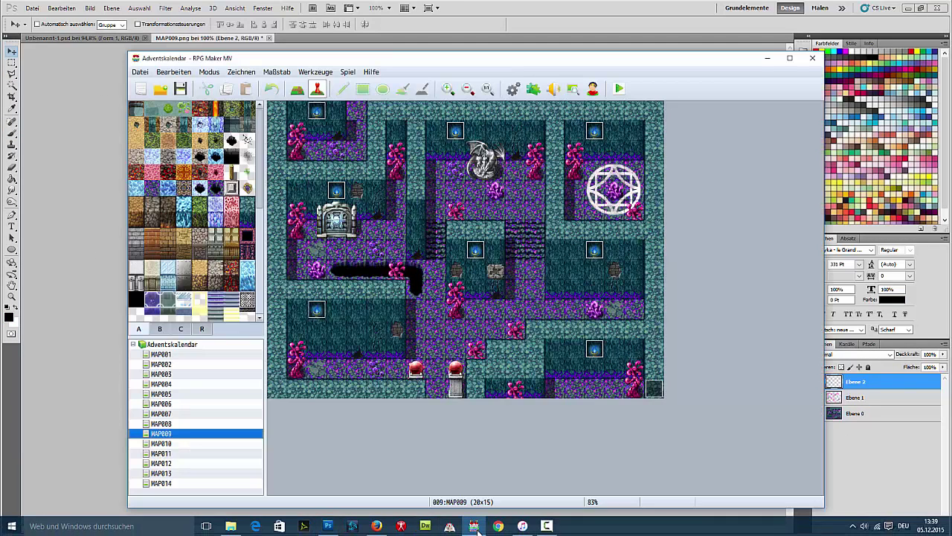
{"action": "left_click", "coordinate": [478, 530]}
{"action": "left_click", "coordinate": [9, 317]}
{"action": "left_click_drag", "start_coordinate": [337, 280], "coordinate": [336, 261]}
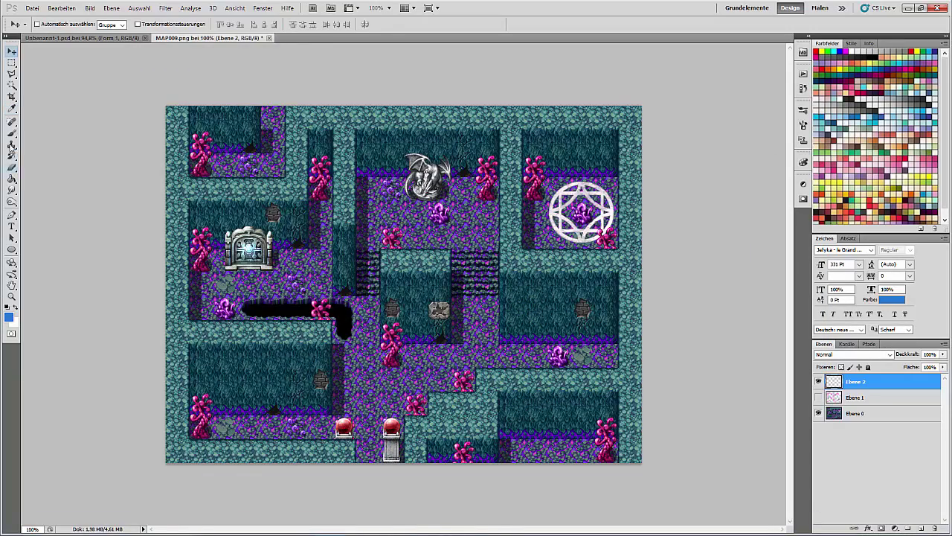
{"action": "left_click", "coordinate": [11, 144]}
{"action": "left_click", "coordinate": [51, 25]}
{"action": "double_click", "coordinate": [108, 106]}
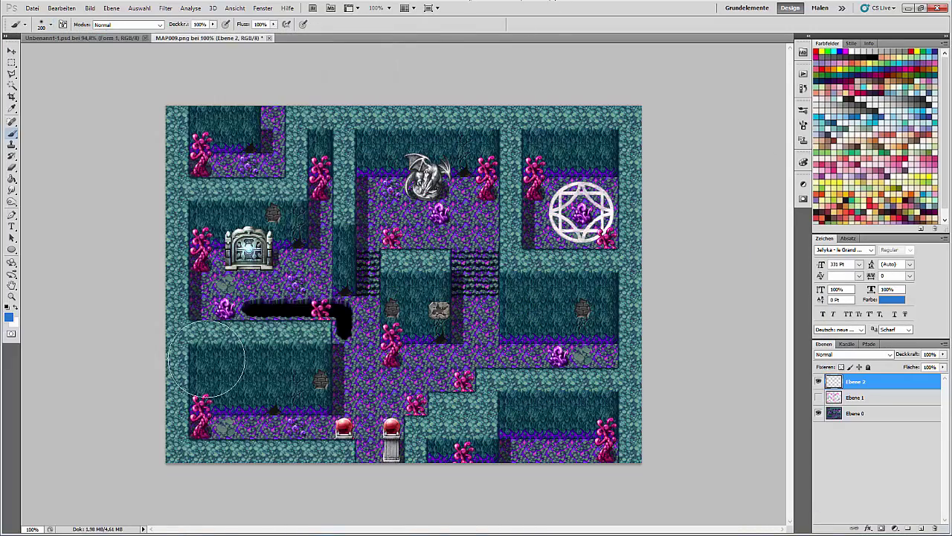
Paint eight soft blue glows on the cave walls at the positions of the blue light events in RPG Maker's MAP009
{"action": "left_click", "coordinate": [213, 362]}
{"action": "left_click", "coordinate": [473, 525]}
{"action": "left_click", "coordinate": [473, 527]}
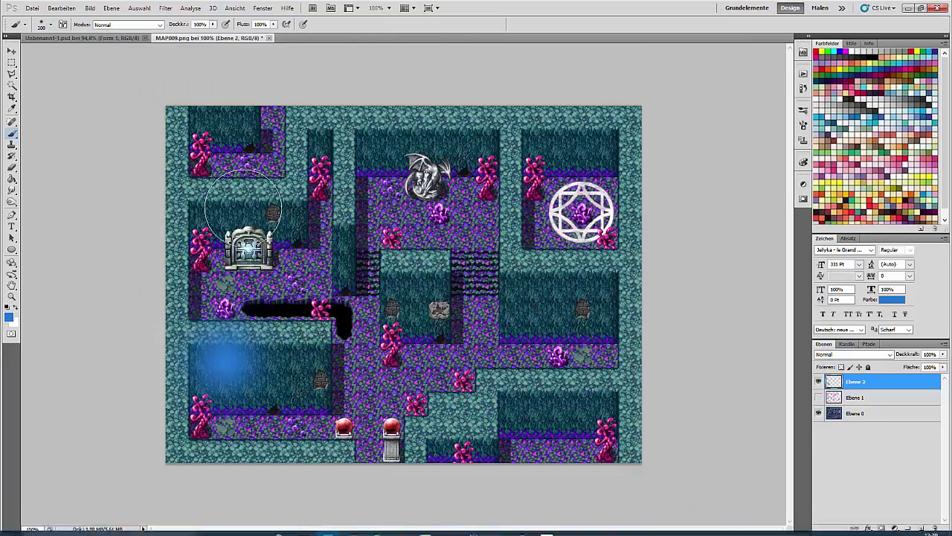
{"action": "left_click", "coordinate": [249, 215]}
{"action": "left_click", "coordinate": [473, 528]}
{"action": "left_click", "coordinate": [474, 528]}
{"action": "left_click", "coordinate": [223, 122]}
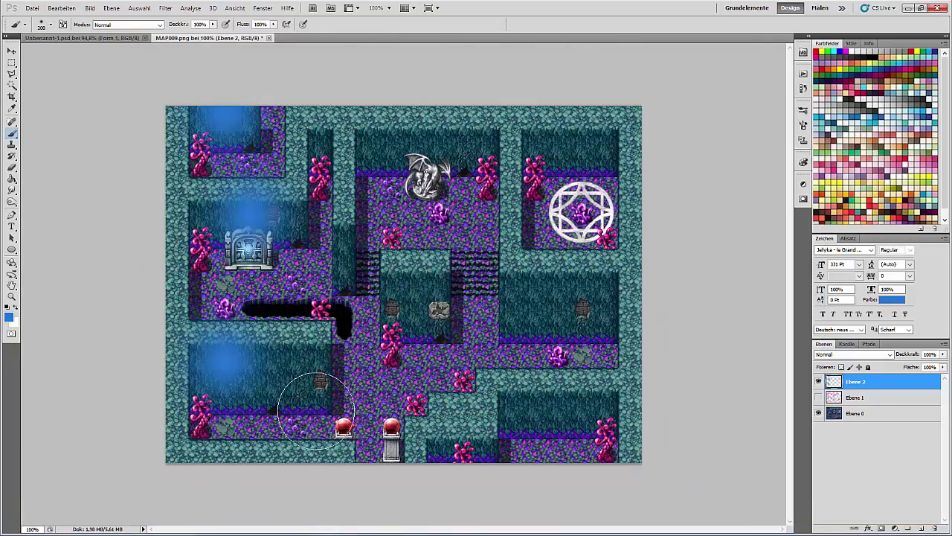
{"action": "left_click", "coordinate": [473, 526]}
{"action": "left_click", "coordinate": [473, 525]}
{"action": "left_click", "coordinate": [395, 138]}
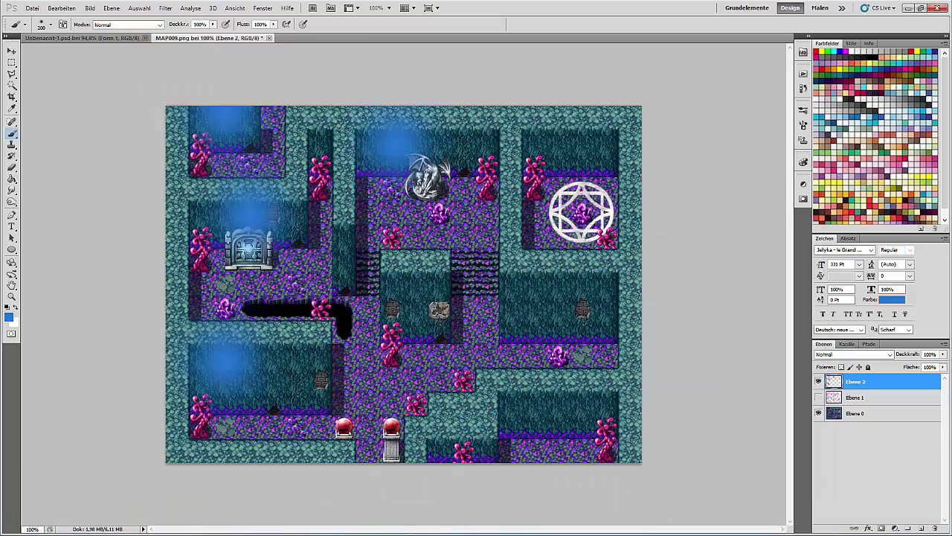
{"action": "left_click", "coordinate": [473, 525]}
{"action": "left_click", "coordinate": [473, 525]}
{"action": "left_click", "coordinate": [417, 290]}
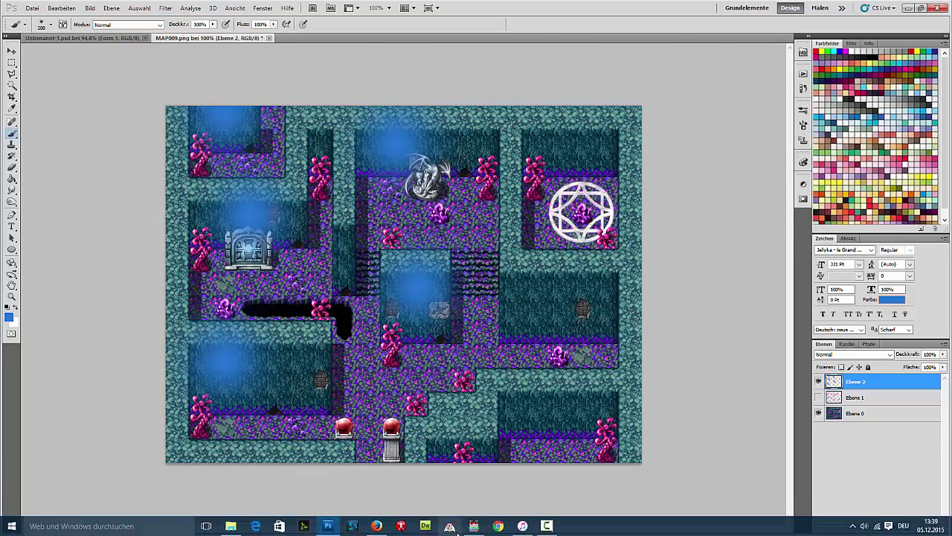
{"action": "left_click", "coordinate": [473, 525]}
{"action": "left_click", "coordinate": [474, 525]}
{"action": "left_click", "coordinate": [563, 405]}
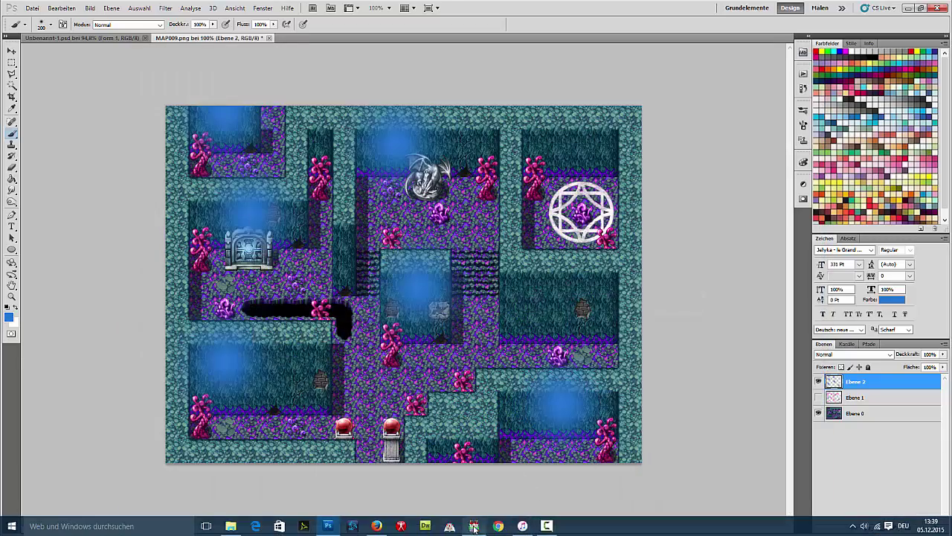
{"action": "left_click", "coordinate": [473, 525]}
{"action": "left_click", "coordinate": [473, 525]}
{"action": "left_click", "coordinate": [563, 281]}
{"action": "left_click", "coordinate": [474, 525]}
{"action": "left_click", "coordinate": [474, 525]}
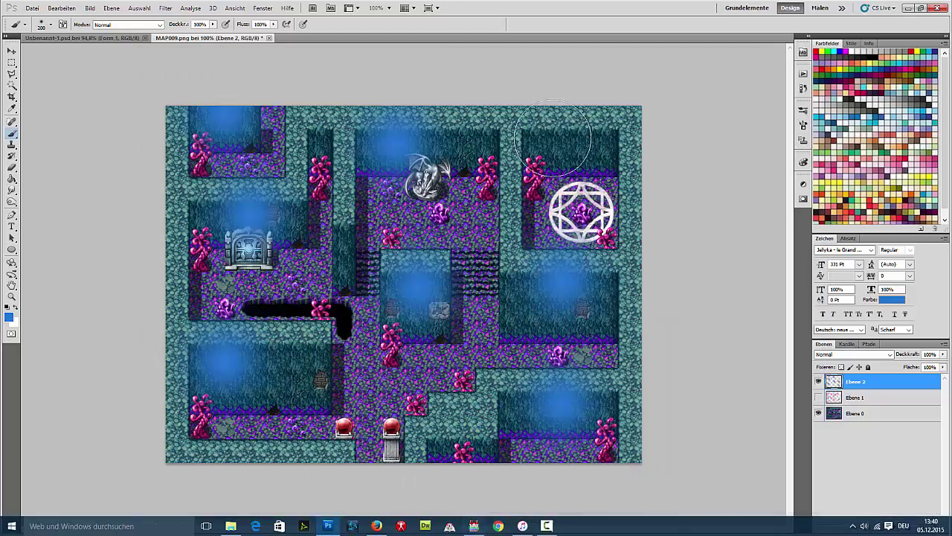
{"action": "left_click", "coordinate": [563, 144]}
Set the brush size to 150 px and the foreground colour to dark blue #133e75
{"action": "left_click", "coordinate": [11, 107]}
{"action": "left_click", "coordinate": [9, 316]}
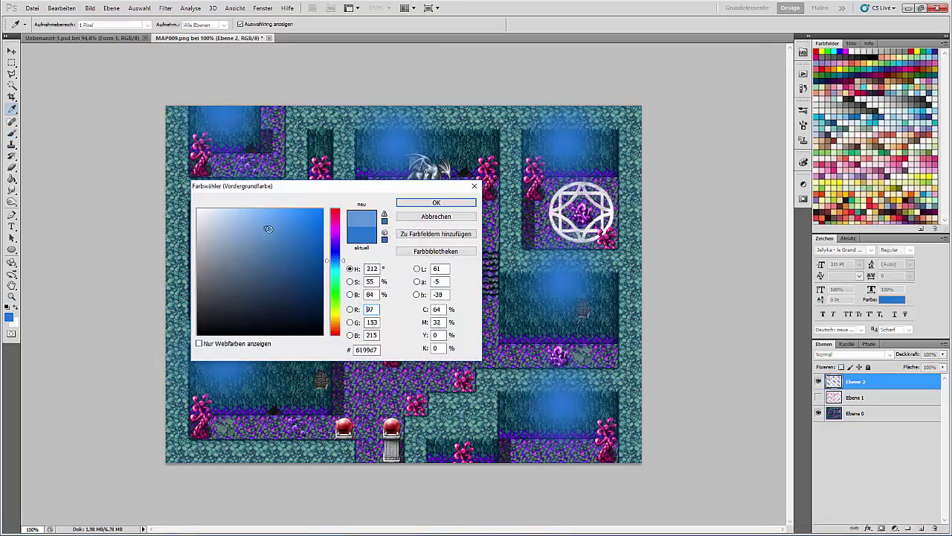
{"action": "left_click", "coordinate": [413, 203]}
{"action": "key", "text": "b"}
{"action": "left_click", "coordinate": [50, 24]}
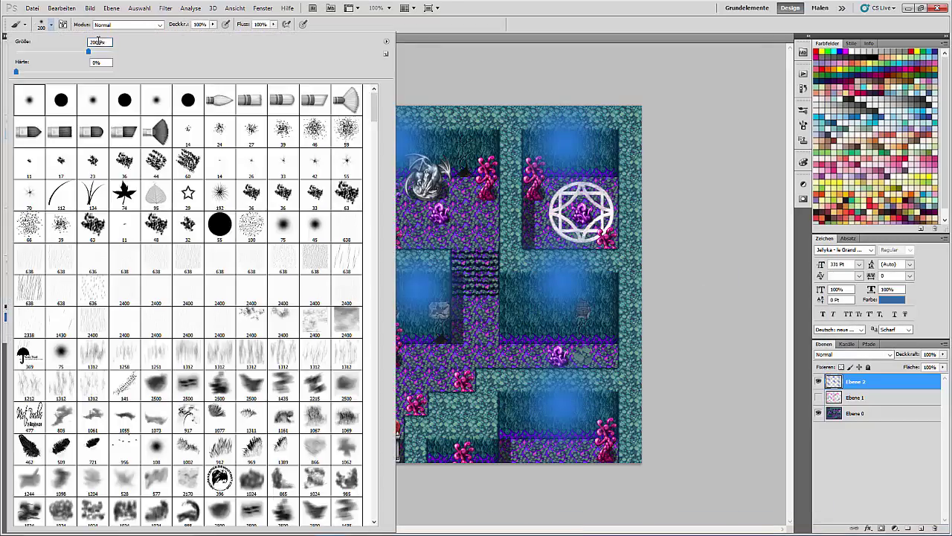
{"action": "type", "text": "150"}
{"action": "key", "text": "Return"}
{"action": "left_click", "coordinate": [11, 109]}
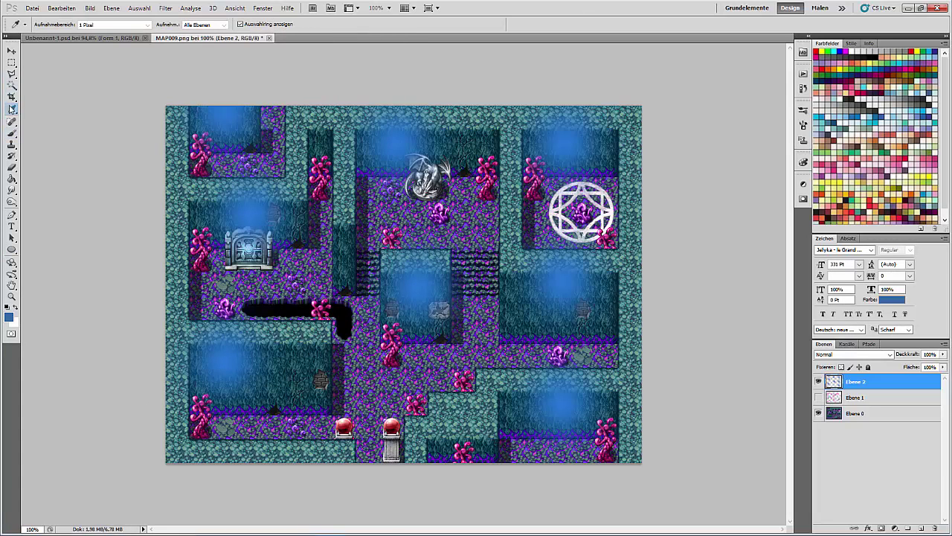
{"action": "left_click", "coordinate": [258, 408]}
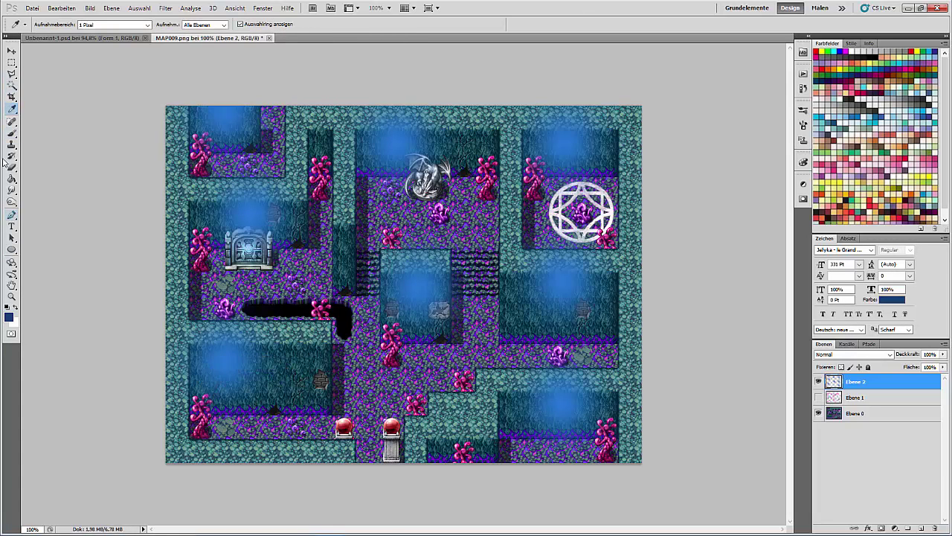
Paint a dark blue spot into the centre of each of the eight blue wall glows
{"action": "key", "text": "b"}
{"action": "left_click", "coordinate": [227, 365]}
{"action": "left_click", "coordinate": [255, 217]}
{"action": "left_click", "coordinate": [226, 117]}
{"action": "left_click", "coordinate": [406, 145]}
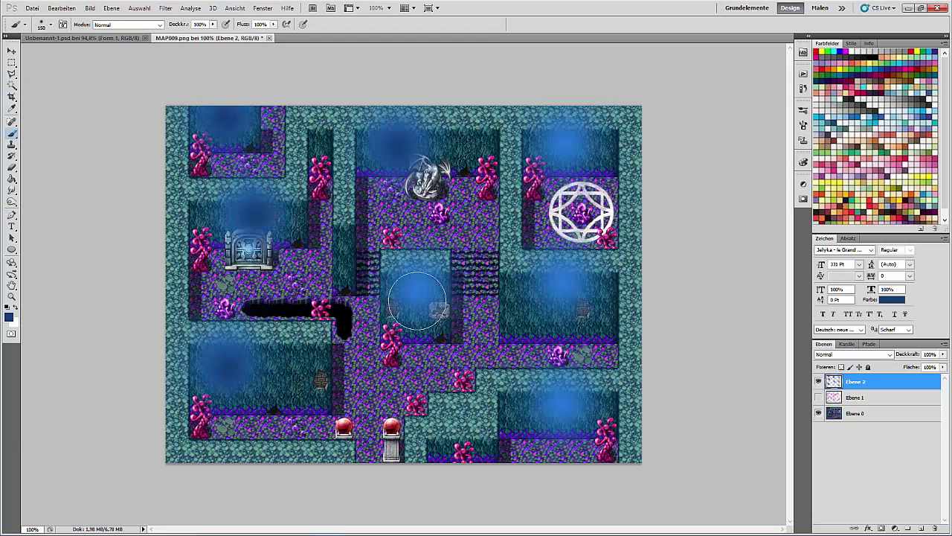
{"action": "left_click", "coordinate": [417, 296]}
{"action": "left_click", "coordinate": [570, 283]}
{"action": "left_click", "coordinate": [572, 148]}
{"action": "left_click", "coordinate": [559, 403]}
Choose a bright blue foreground colour and a 70 px brush, and paint a bright core into each wall glow
{"action": "left_click", "coordinate": [9, 317]}
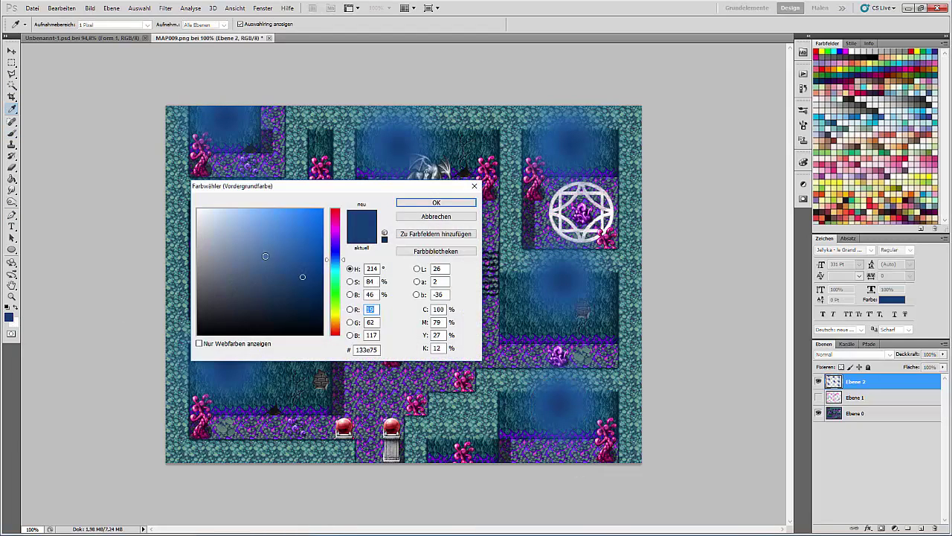
{"action": "left_click_drag", "start_coordinate": [300, 214], "coordinate": [318, 203]}
{"action": "left_click", "coordinate": [436, 202]}
{"action": "left_click", "coordinate": [46, 24]}
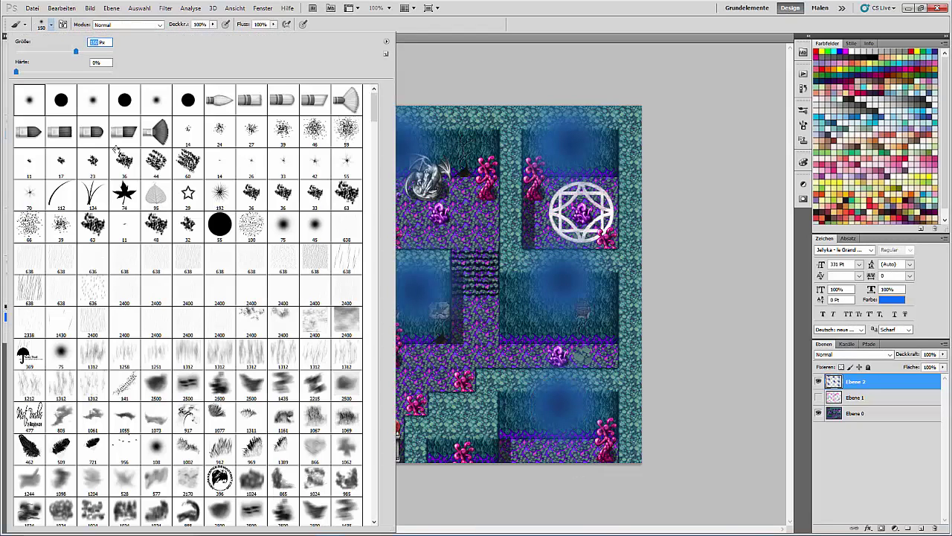
{"action": "key", "text": "Return"}
{"action": "left_click", "coordinate": [227, 116]}
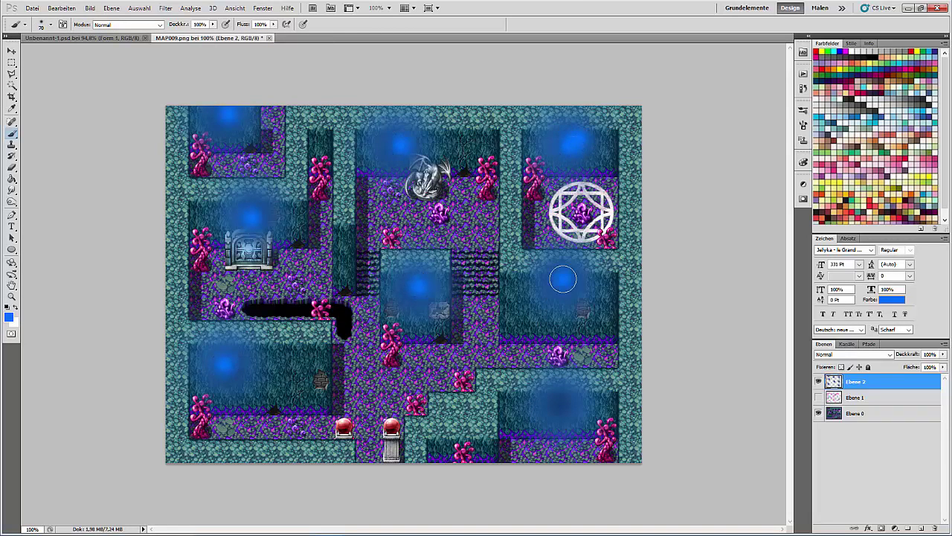
Soften the blue wall glows on Ebene 2 by reapplying the last used filter
{"action": "left_click", "coordinate": [139, 8]}
{"action": "mouse_move", "coordinate": [165, 8]}
{"action": "left_click", "coordinate": [195, 20]}
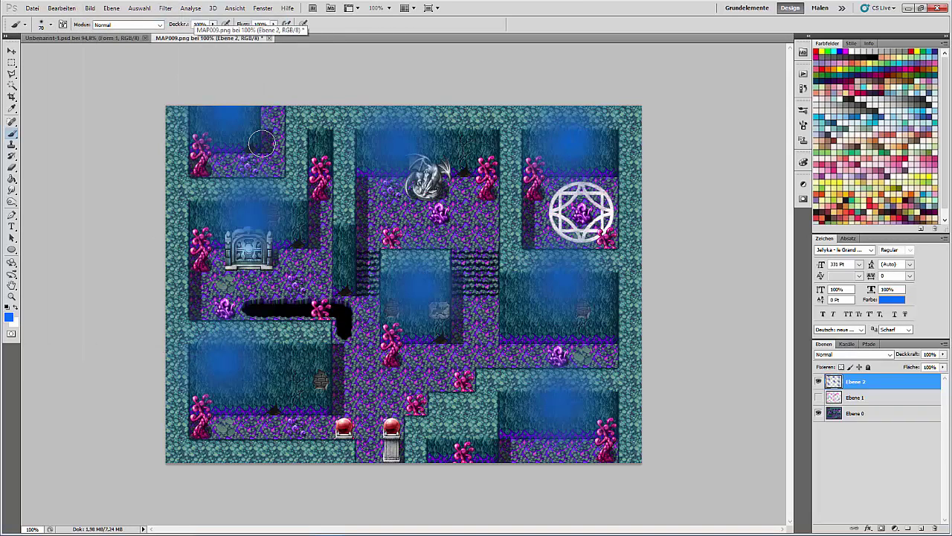
Hide both light layers, add a new layer above Ebene 0 and fill it with black, with soft openings over the lit areas
{"action": "left_click", "coordinate": [819, 382]}
{"action": "left_click", "coordinate": [819, 414]}
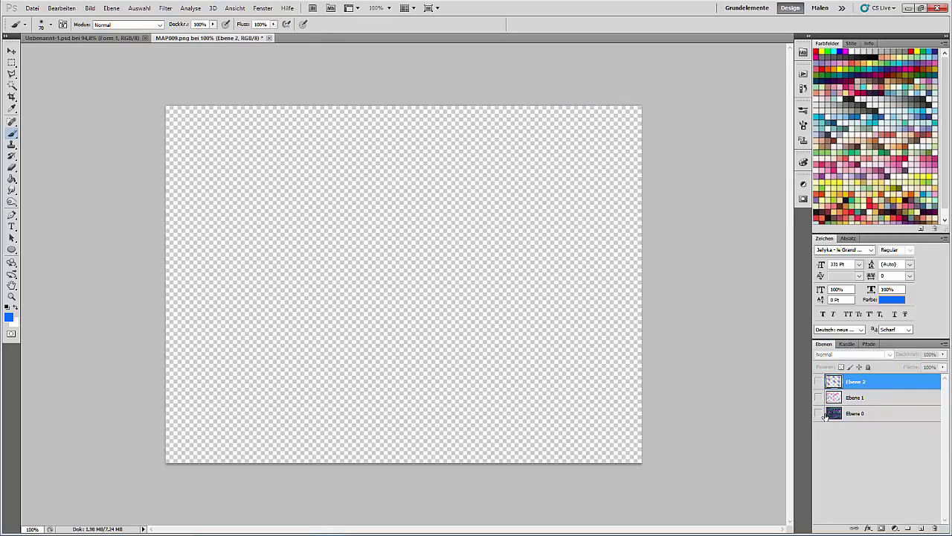
{"action": "left_click", "coordinate": [818, 414]}
{"action": "left_click", "coordinate": [855, 414]}
{"action": "left_click", "coordinate": [920, 528]}
{"action": "left_click", "coordinate": [8, 307]}
{"action": "left_click", "coordinate": [12, 179]}
{"action": "left_click", "coordinate": [253, 272]}
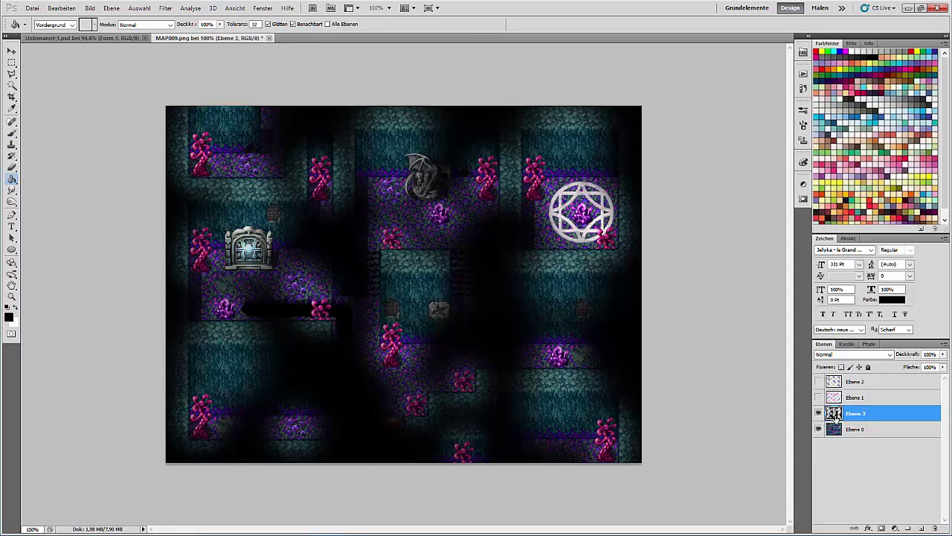
Hide Ebene 0, soften the shadow layer by reapplying the last used filter, and export it for web as !shadow9-1
{"action": "left_click", "coordinate": [819, 430]}
{"action": "left_click", "coordinate": [165, 8]}
{"action": "left_click", "coordinate": [173, 20]}
{"action": "left_click", "coordinate": [32, 8]}
{"action": "left_click", "coordinate": [108, 179]}
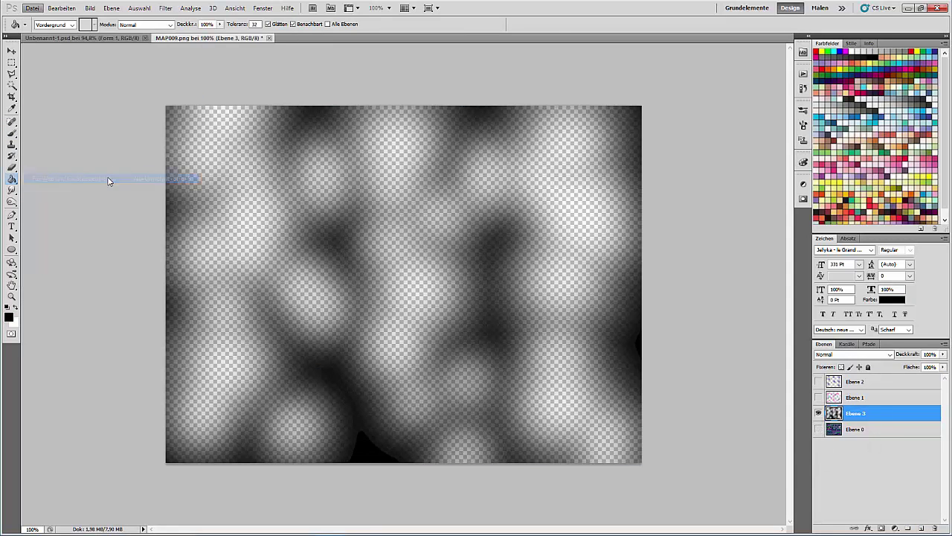
{"action": "left_click", "coordinate": [558, 407]}
{"action": "left_click", "coordinate": [81, 167]}
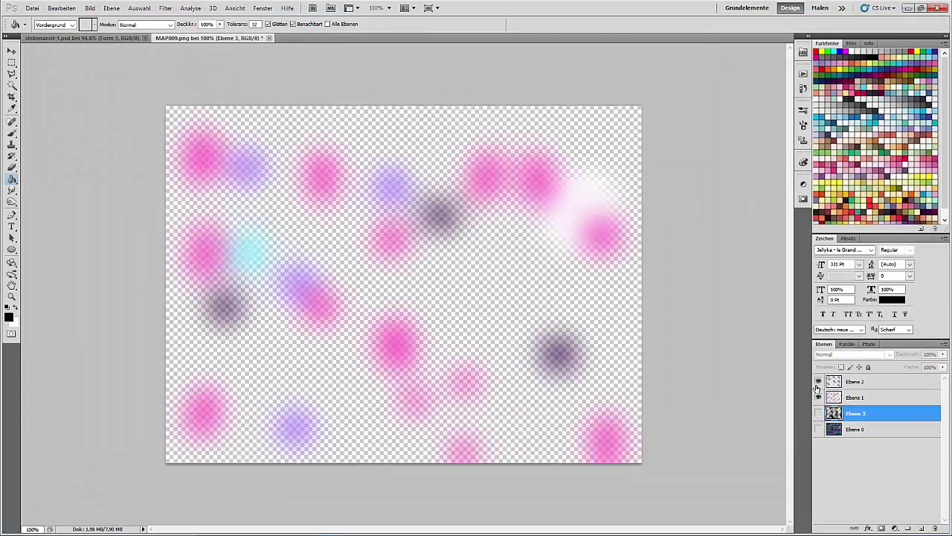
Show only the light layers Ebene 1 and Ebene 2, and set the fill of Ebene 1 to 72%
{"action": "left_click", "coordinate": [819, 381]}
{"action": "left_click", "coordinate": [855, 397]}
{"action": "left_click_drag", "start_coordinate": [910, 367], "coordinate": [898, 372]}
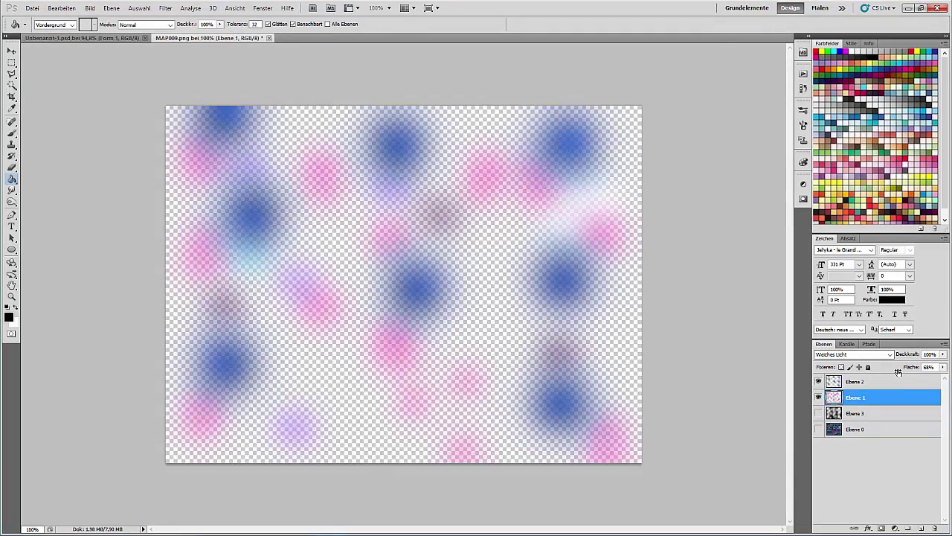
Export the visible light layers for web as a transparent PNG-24 named !light9-1.png in the pictures folder
{"action": "left_click", "coordinate": [30, 8]}
{"action": "left_click", "coordinate": [89, 179]}
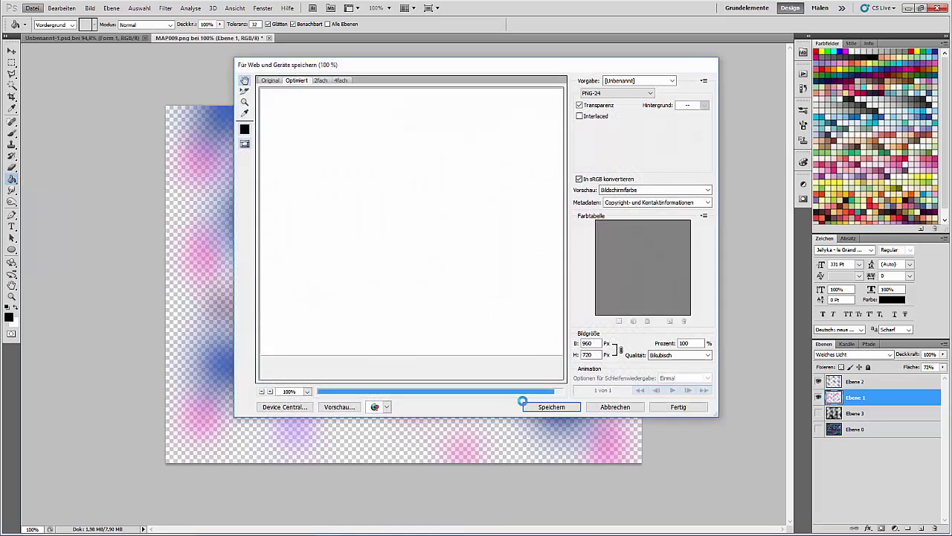
{"action": "left_click", "coordinate": [552, 406]}
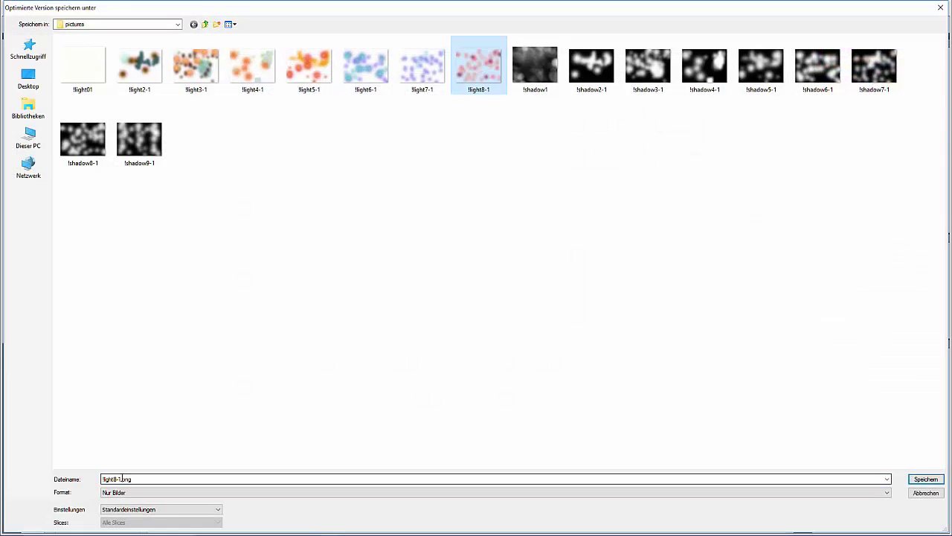
{"action": "type", "text": "9"}
{"action": "key", "text": "Return"}
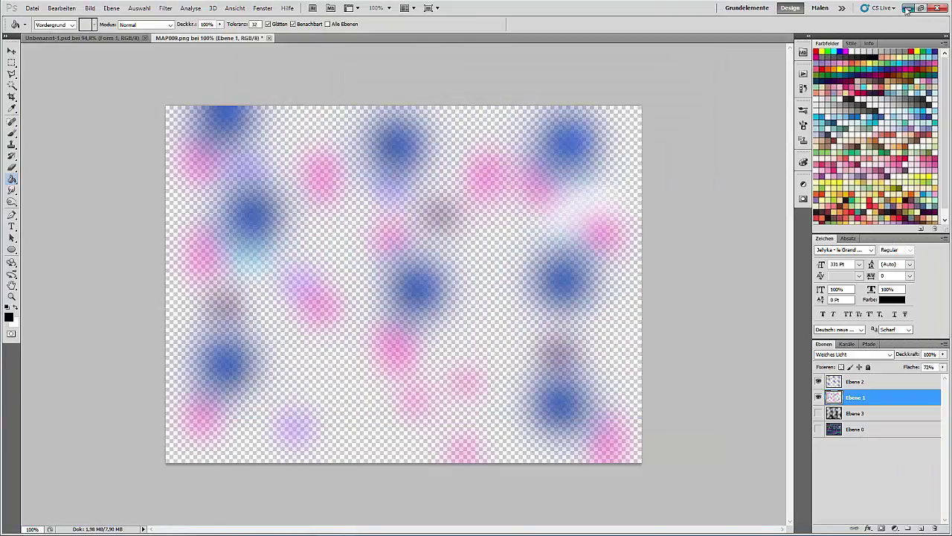
Switch to RPG Maker MV, open MAP009 and paste the overlay event onto corner tile 19,14
{"action": "left_click", "coordinate": [906, 10]}
{"action": "left_click", "coordinate": [682, 87]}
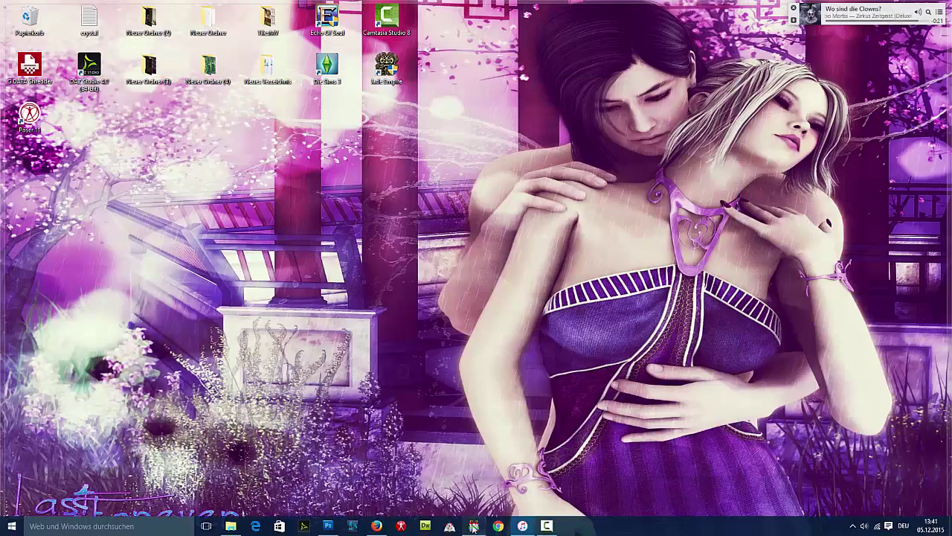
{"action": "left_click", "coordinate": [476, 525]}
{"action": "left_click", "coordinate": [172, 426]}
{"action": "right_click", "coordinate": [647, 363]}
{"action": "key", "text": "Escape"}
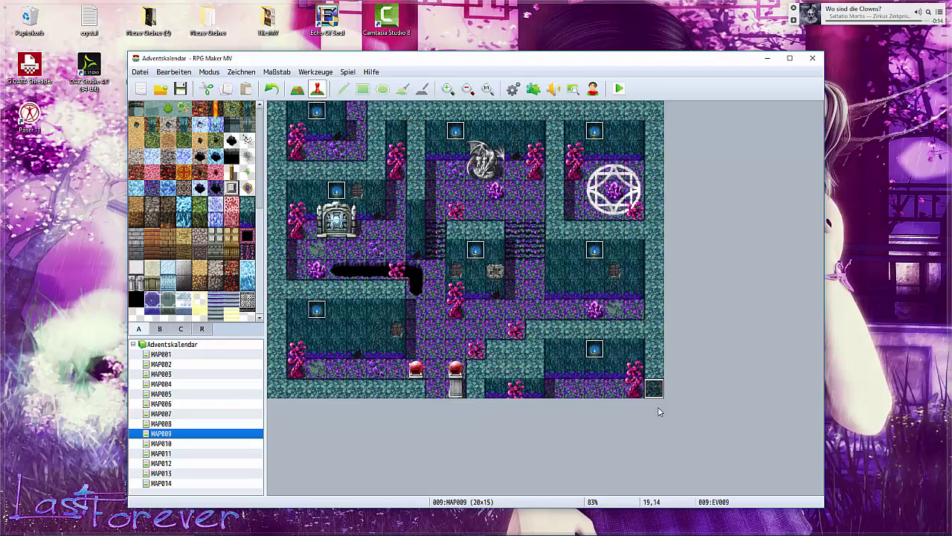
Open the overlay event on MAP009 and change the picture of its first show-picture command to !light9-1
{"action": "double_click", "coordinate": [653, 388]}
{"action": "double_click", "coordinate": [519, 182]}
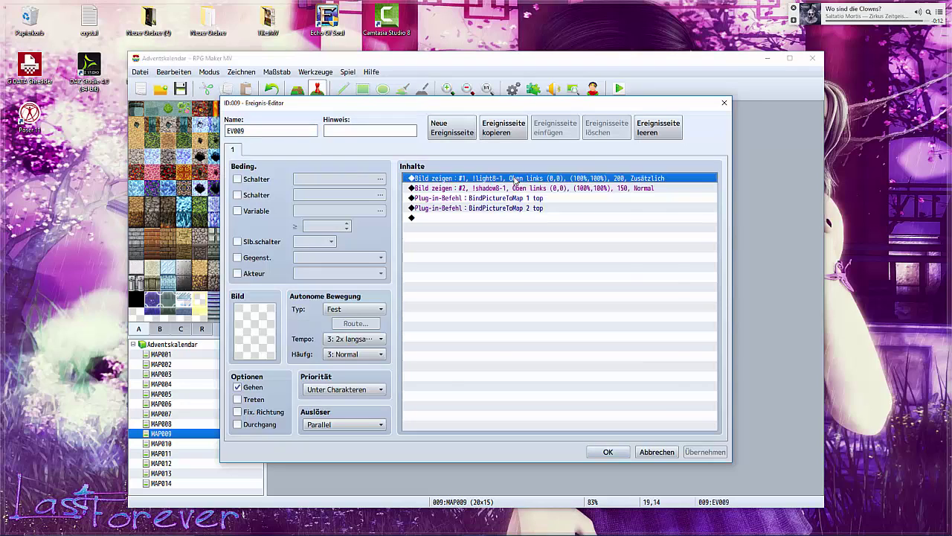
{"action": "left_click", "coordinate": [491, 232]}
{"action": "left_click", "coordinate": [447, 288]}
{"action": "left_click", "coordinate": [663, 404]}
{"action": "left_click", "coordinate": [574, 392]}
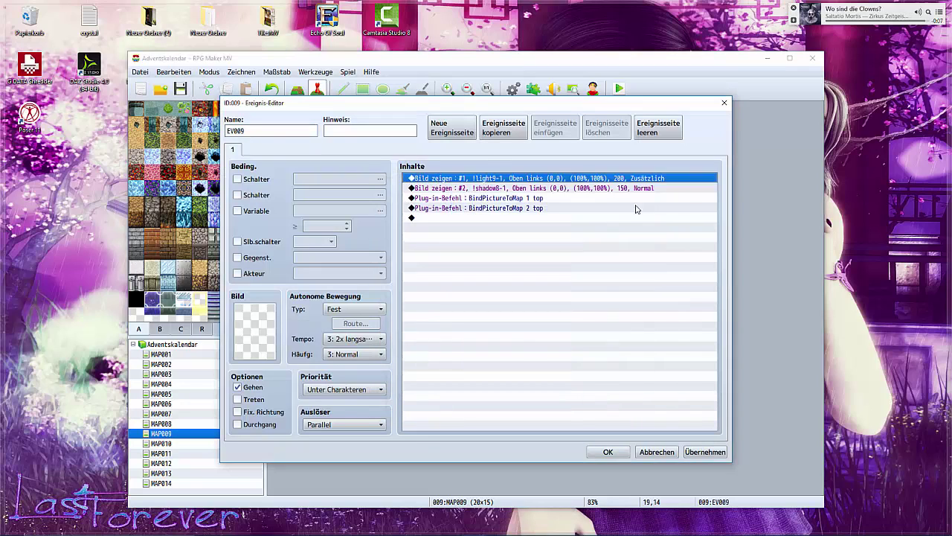
Change the picture of the second show-picture command to !shadow9-1 and confirm the event
{"action": "double_click", "coordinate": [639, 188]}
{"action": "left_click", "coordinate": [664, 451]}
{"action": "double_click", "coordinate": [644, 188]}
{"action": "left_click", "coordinate": [520, 236]}
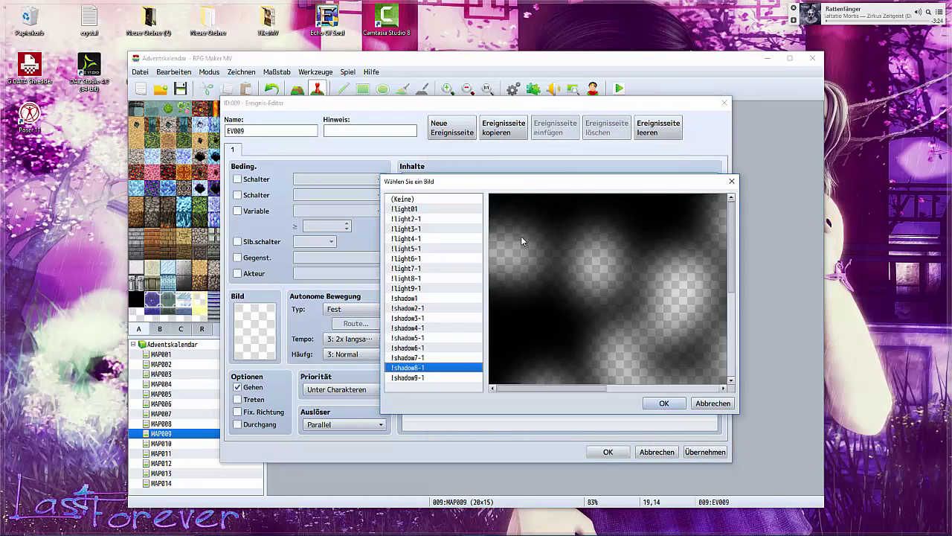
{"action": "left_click", "coordinate": [407, 377]}
{"action": "left_click", "coordinate": [663, 402]}
{"action": "left_click", "coordinate": [595, 394]}
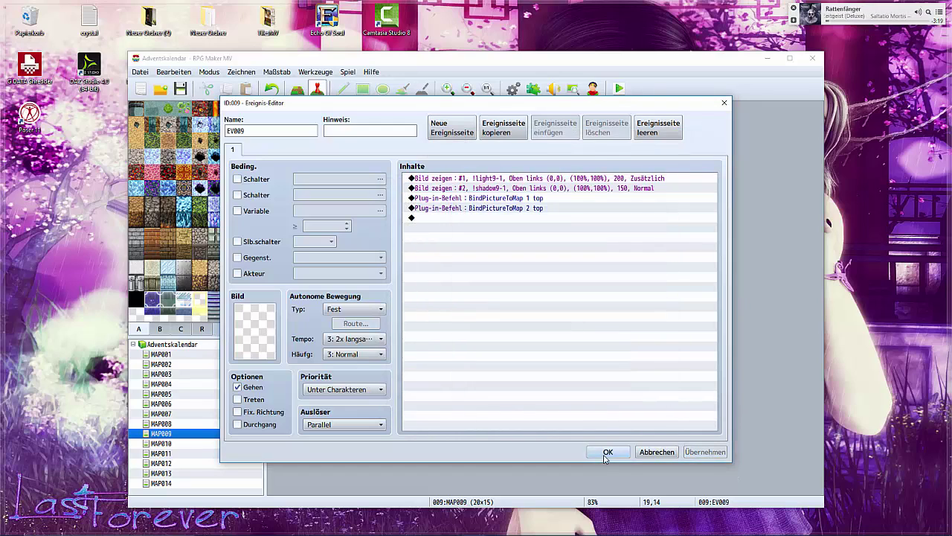
{"action": "left_click", "coordinate": [608, 452]}
Set the player's start position between the two red orbs on MAP009, and start a playtest with the changes saved
{"action": "right_click", "coordinate": [437, 368]}
{"action": "mouse_move", "coordinate": [512, 467]}
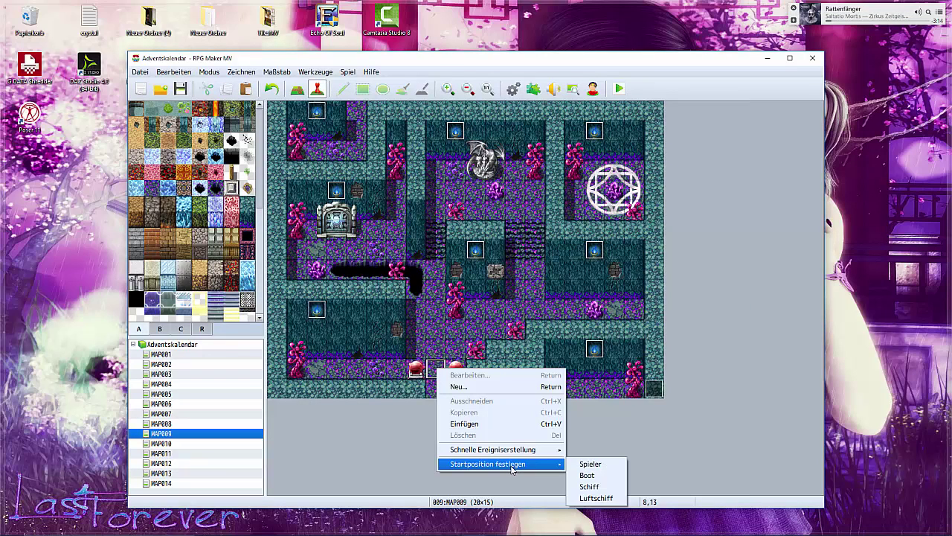
{"action": "left_click", "coordinate": [583, 464]}
{"action": "left_click", "coordinate": [619, 88]}
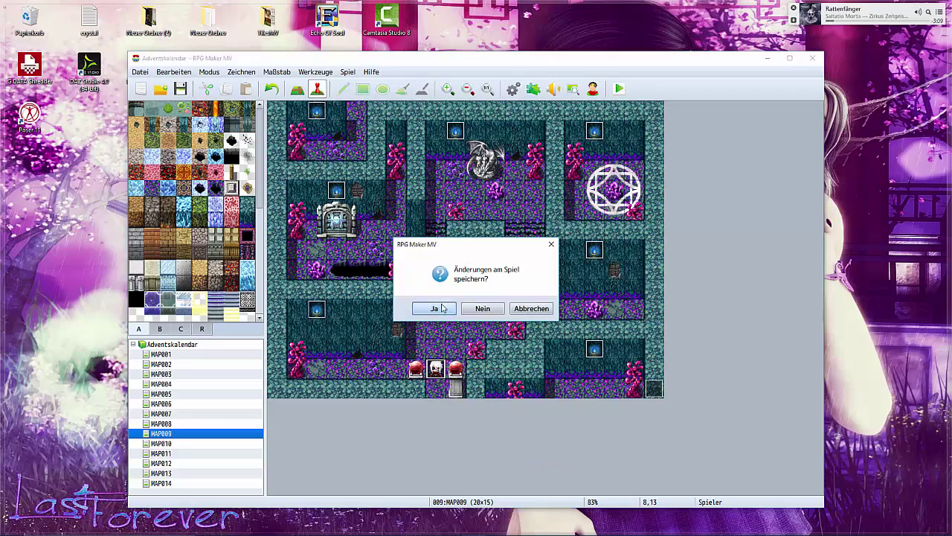
{"action": "key", "text": "Return"}
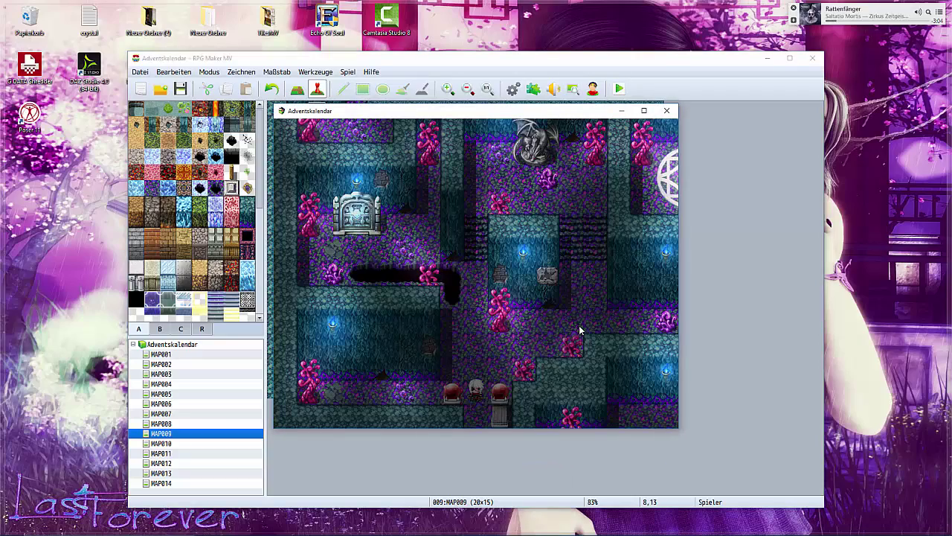
Walk the character around MAP009 to examine the light and shadow overlays, and close the playtest
{"action": "key", "text": "Right"}
{"action": "key", "text": "Right"}
{"action": "key", "text": "Right"}
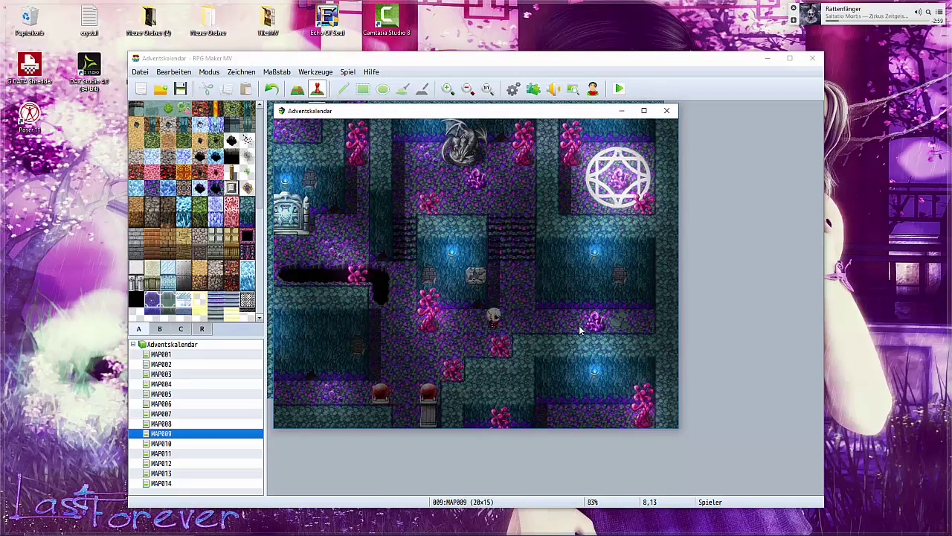
{"action": "key", "text": "Up"}
{"action": "key", "text": "Up"}
{"action": "key", "text": "Up"}
{"action": "key", "text": "Left"}
{"action": "key", "text": "Left"}
{"action": "key", "text": "Left"}
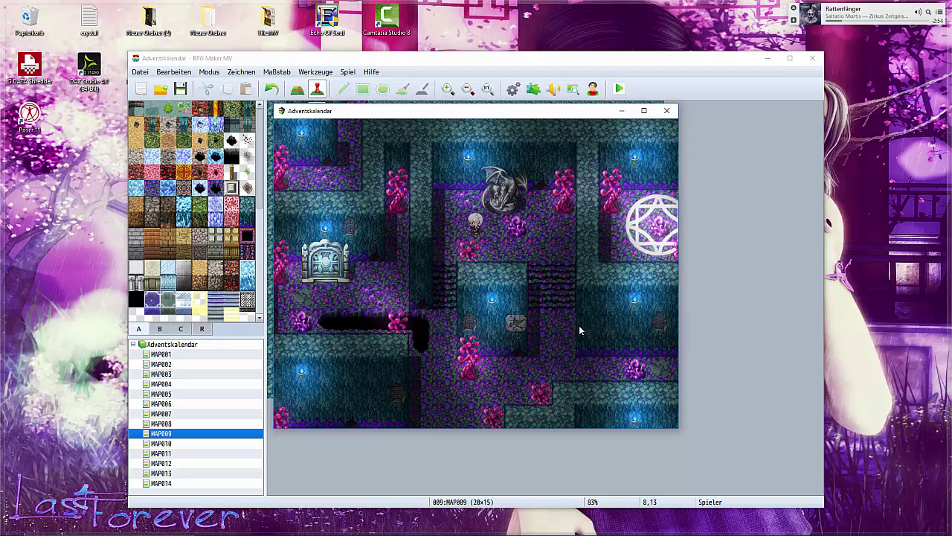
{"action": "key", "text": "Down"}
{"action": "key", "text": "Down"}
{"action": "key", "text": "Down"}
{"action": "key", "text": "Down"}
{"action": "key", "text": "Down"}
{"action": "key", "text": "Down"}
{"action": "key", "text": "Right"}
{"action": "key", "text": "Right"}
{"action": "key", "text": "Right"}
{"action": "key", "text": "Down"}
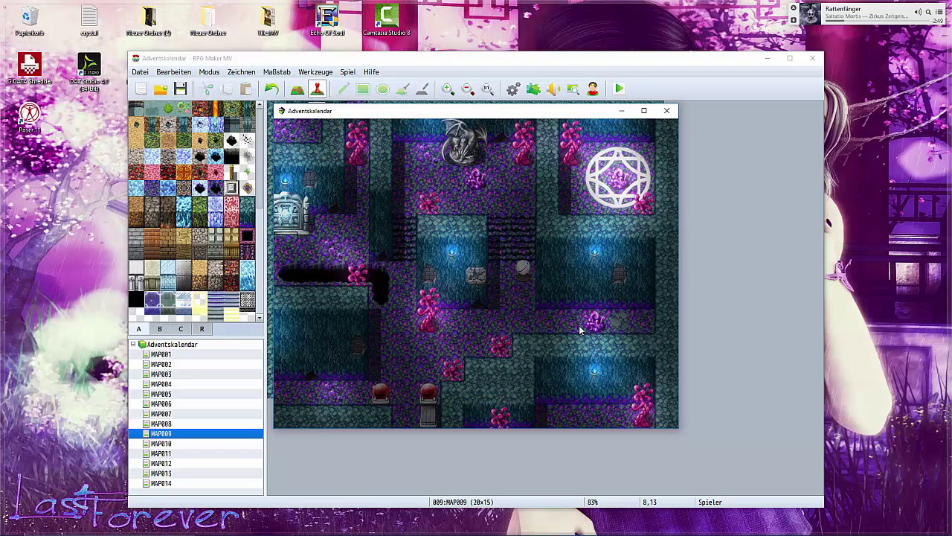
{"action": "key", "text": "Up"}
{"action": "key", "text": "Up"}
{"action": "key", "text": "Up"}
{"action": "key", "text": "Up"}
{"action": "key", "text": "Left"}
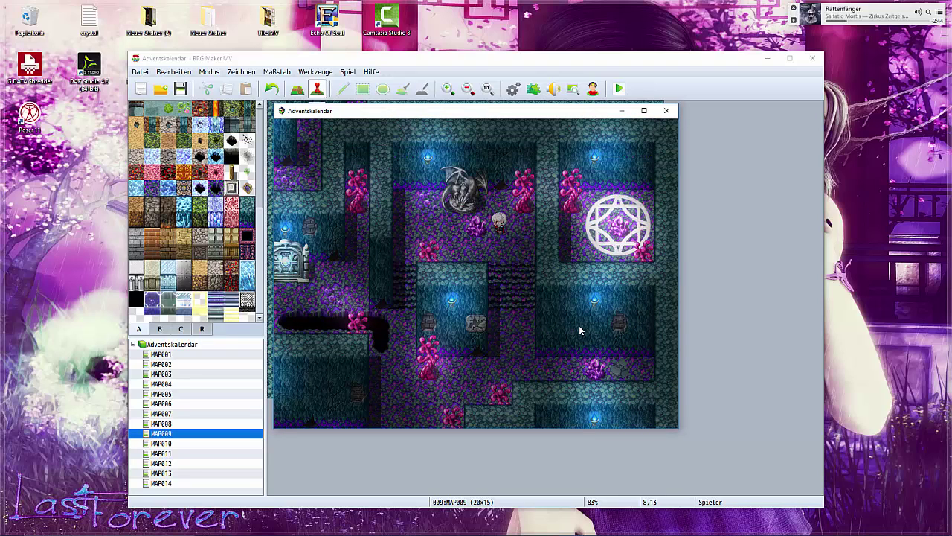
{"action": "left_click", "coordinate": [667, 110]}
Display MAP010 in the map editor, then switch to Photoshop and close the MAP009.png document
{"action": "left_click", "coordinate": [168, 444]}
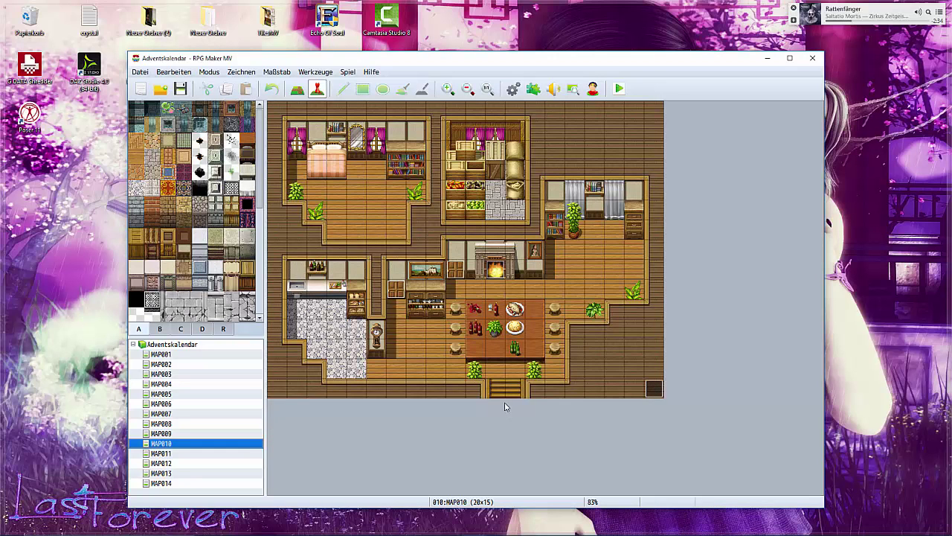
{"action": "left_click", "coordinate": [364, 525]}
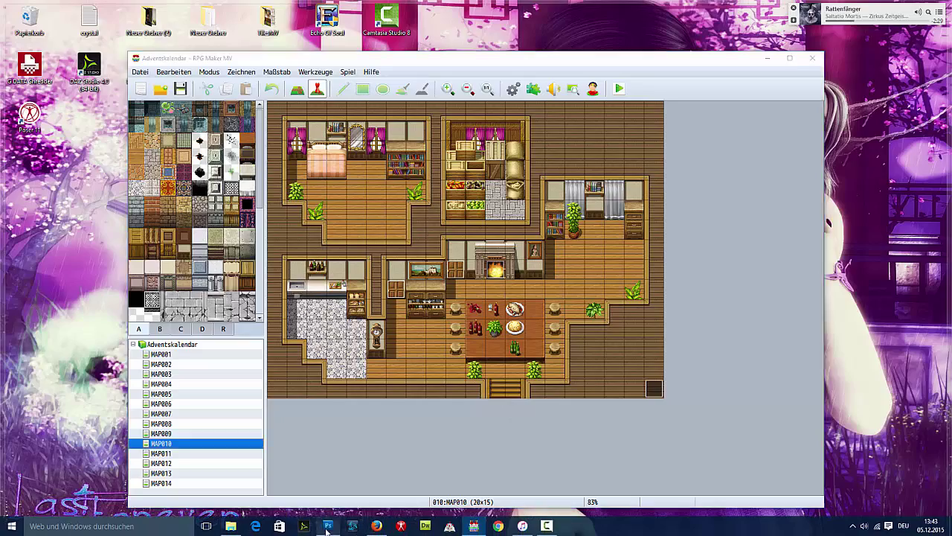
{"action": "left_click", "coordinate": [269, 38]}
{"action": "left_click", "coordinate": [461, 208]}
Open the MAP010 image from the Mapshots folder in Photoshop
{"action": "left_click", "coordinate": [32, 8]}
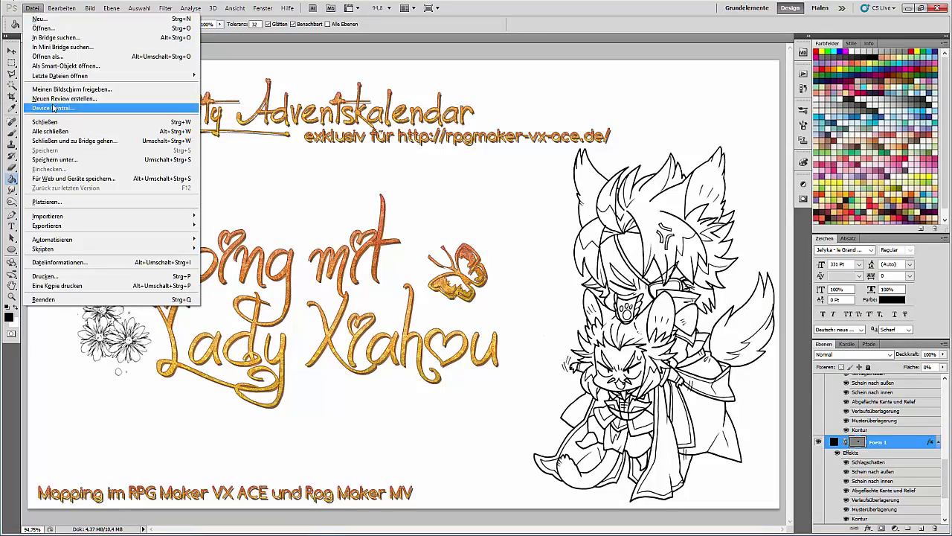
{"action": "left_click", "coordinate": [231, 529]}
{"action": "right_click", "coordinate": [580, 157]}
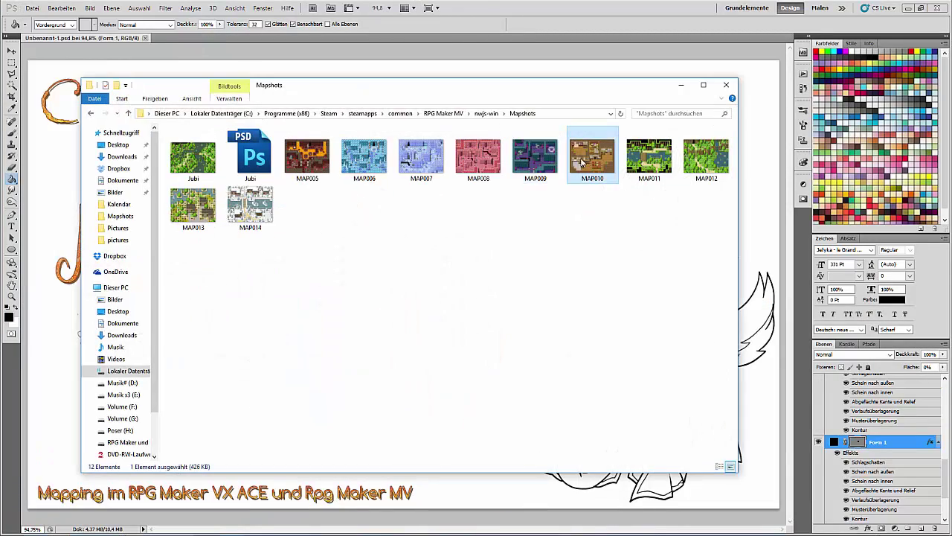
{"action": "mouse_move", "coordinate": [487, 267]}
{"action": "left_click", "coordinate": [372, 267]}
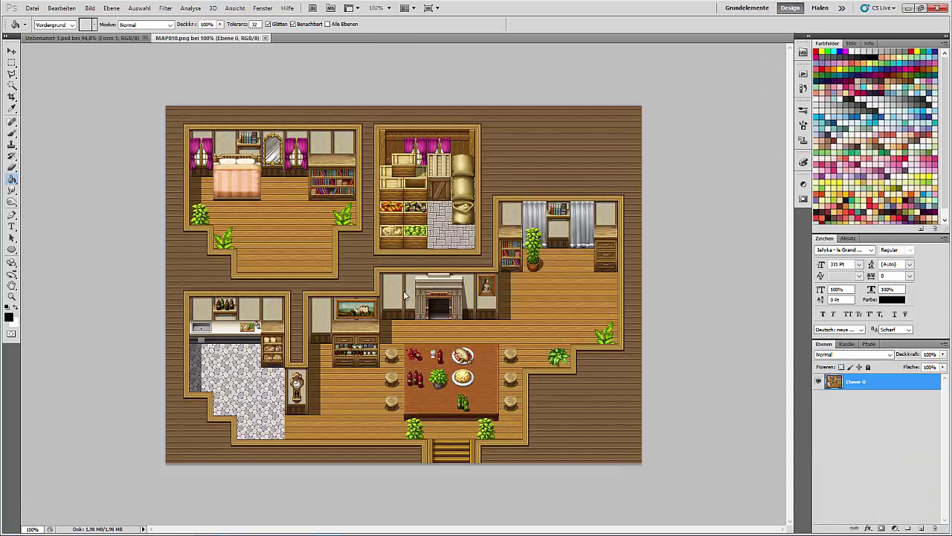
Add a new layer above the MAP010 image and set the foreground colour to pale yellow #ffffdd
{"action": "left_click", "coordinate": [921, 528]}
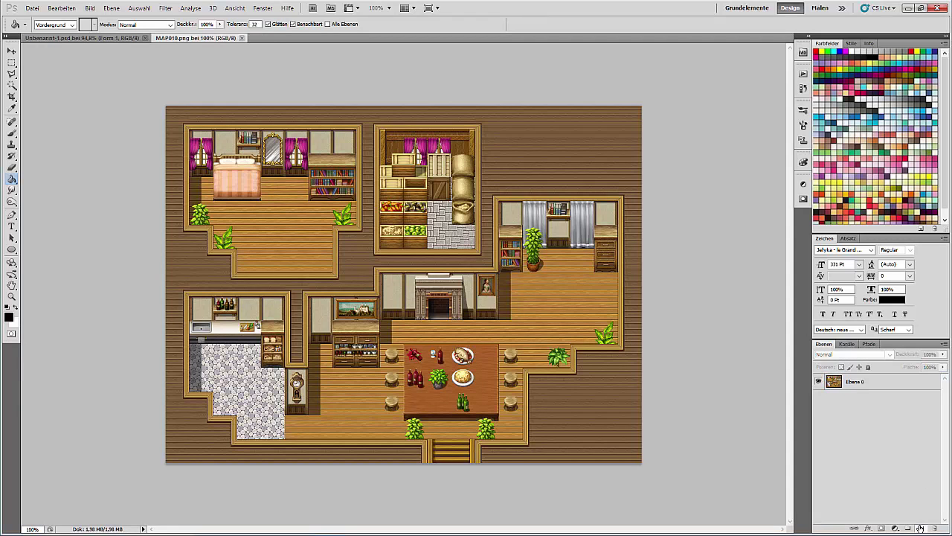
{"action": "left_click", "coordinate": [15, 306]}
{"action": "left_click", "coordinate": [9, 317]}
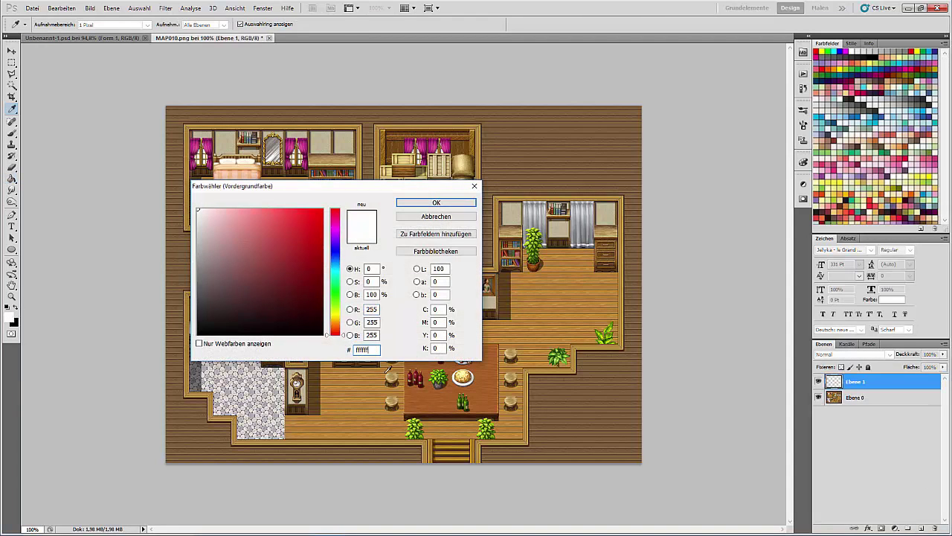
{"action": "key", "text": "BackSpace"}
{"action": "key", "text": "BackSpace"}
{"action": "type", "text": "dd"}
{"action": "left_click", "coordinate": [412, 202]}
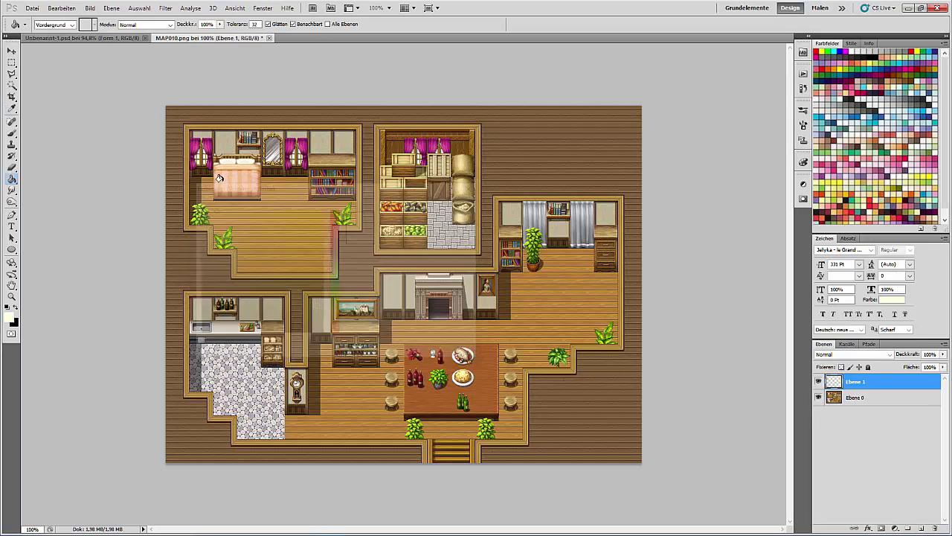
Paint pale yellow light beams below the bedroom and storeroom windows with a 70 px brush, and soften them with the last used filter
{"action": "left_click", "coordinate": [12, 135]}
{"action": "mouse_move", "coordinate": [200, 160]}
{"action": "left_mouse_down"}
{"action": "mouse_move", "coordinate": [198, 212]}
{"action": "mouse_move", "coordinate": [199, 179]}
{"action": "left_mouse_up"}
{"action": "mouse_move", "coordinate": [292, 168]}
{"action": "left_mouse_down"}
{"action": "mouse_move", "coordinate": [290, 195]}
{"action": "mouse_move", "coordinate": [299, 159]}
{"action": "left_mouse_up"}
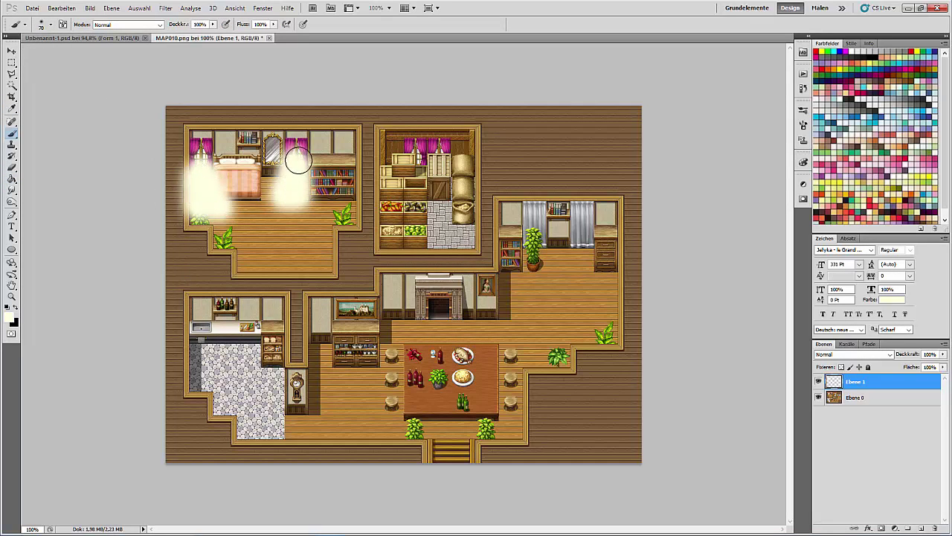
{"action": "left_click_drag", "start_coordinate": [420, 158], "coordinate": [419, 188]}
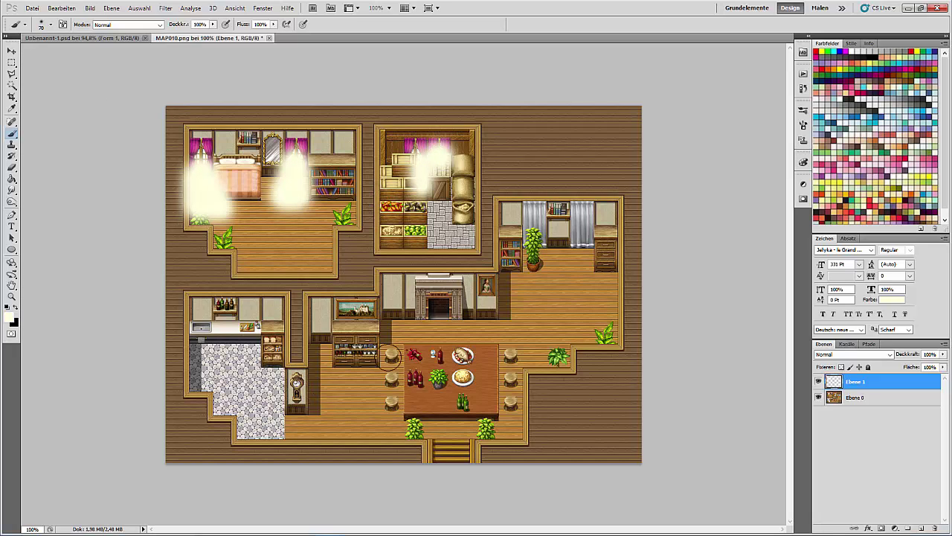
{"action": "left_click", "coordinate": [165, 8]}
{"action": "left_click", "coordinate": [190, 16]}
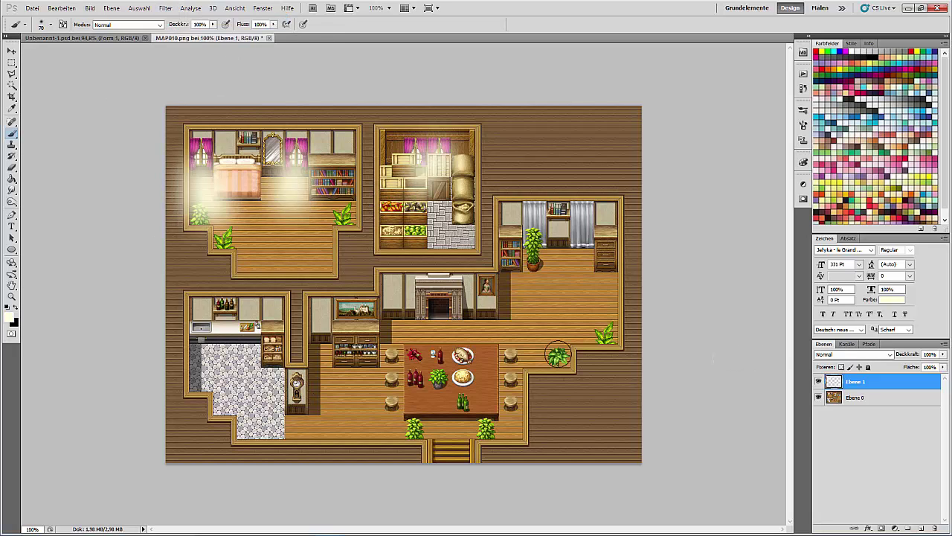
Hide Ebene 1, add a new layer and paint a pale yellow light patch on the floor beside the grandfather clock
{"action": "left_click", "coordinate": [819, 381]}
{"action": "left_click", "coordinate": [922, 528]}
{"action": "mouse_move", "coordinate": [337, 430]}
{"action": "left_mouse_down"}
{"action": "mouse_move", "coordinate": [378, 408]}
{"action": "mouse_move", "coordinate": [367, 423]}
{"action": "left_mouse_up"}
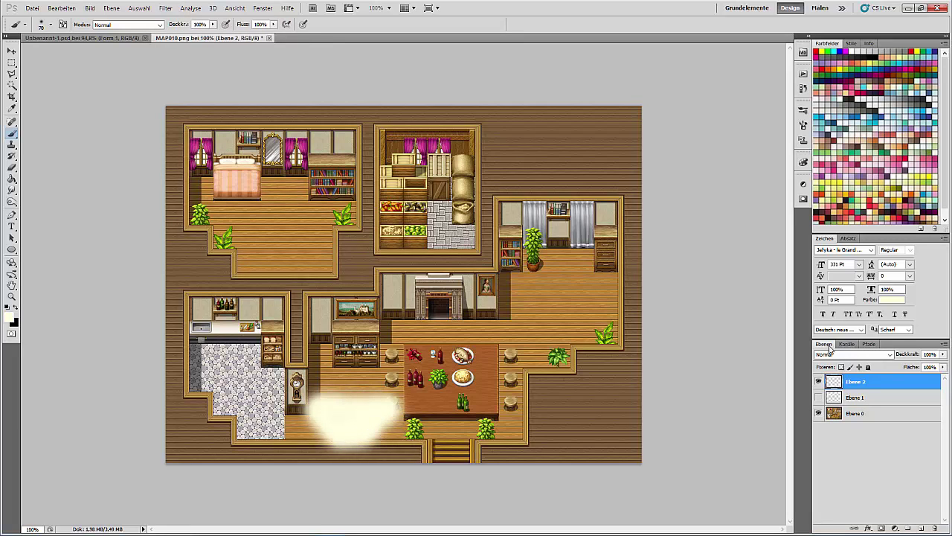
Soften the floor light patch with the last used filter and set the blend mode of Ebene 2 to Weiches Licht
{"action": "left_click", "coordinate": [165, 8]}
{"action": "left_click", "coordinate": [190, 16]}
{"action": "left_click", "coordinate": [854, 355]}
{"action": "left_click", "coordinate": [848, 234]}
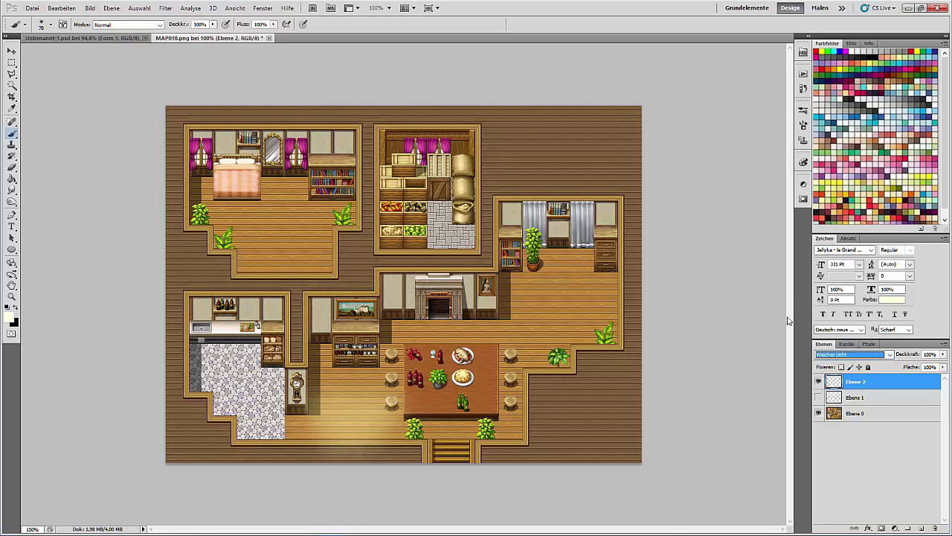
Choose a bright crimson foreground colour and set the brush size to 200 px
{"action": "left_click", "coordinate": [10, 318]}
{"action": "left_click", "coordinate": [854, 211]}
{"action": "left_click", "coordinate": [436, 203]}
{"action": "left_click", "coordinate": [51, 25]}
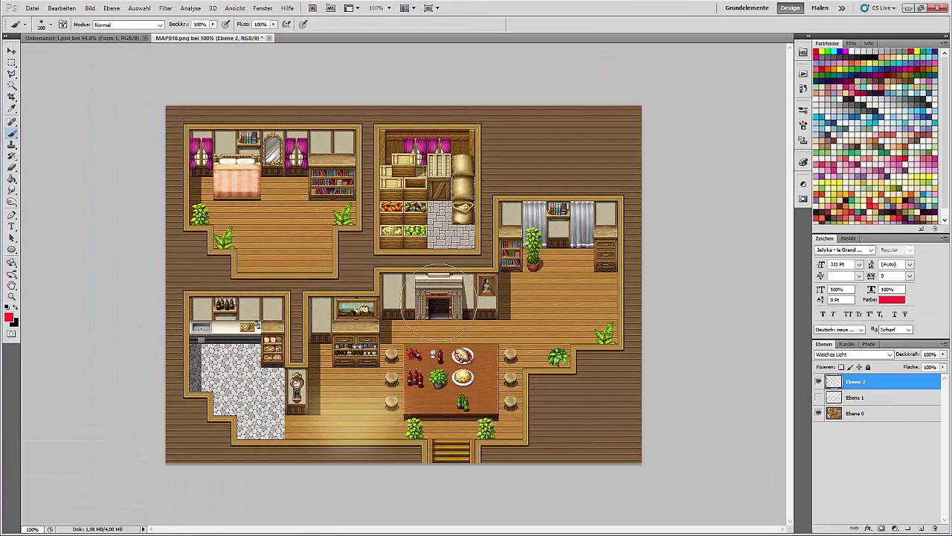
Paint a crimson glow over the fireplace on Ebene 2, and layer an orange glow over it with a 150 px brush
{"action": "left_click", "coordinate": [438, 311]}
{"action": "left_click", "coordinate": [51, 24]}
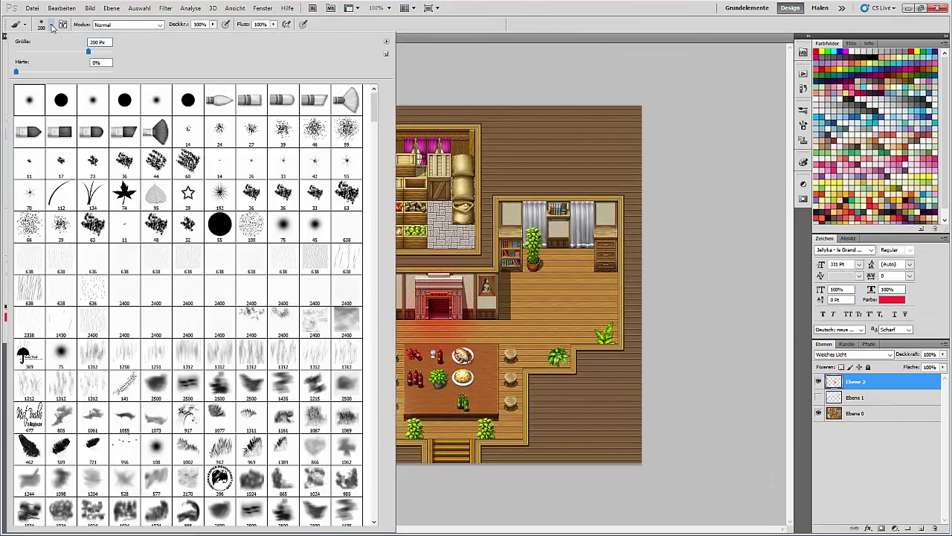
{"action": "left_click", "coordinate": [51, 25]}
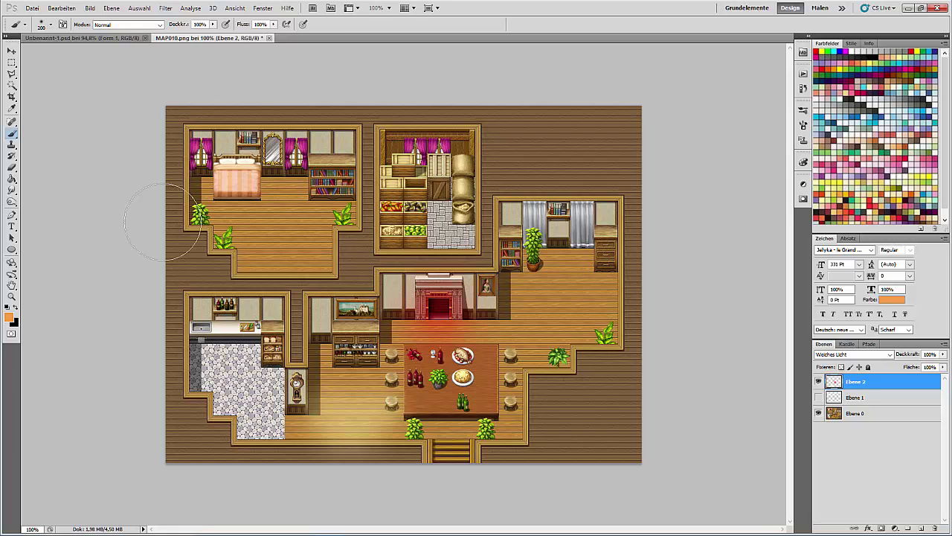
{"action": "left_click", "coordinate": [9, 317]}
{"action": "left_click", "coordinate": [436, 204]}
{"action": "left_click", "coordinate": [52, 25]}
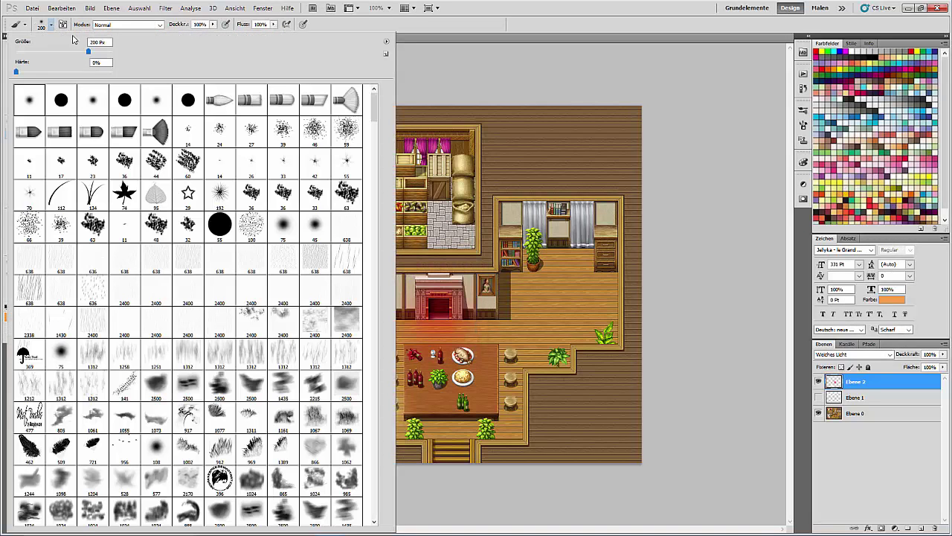
{"action": "key", "text": "Escape"}
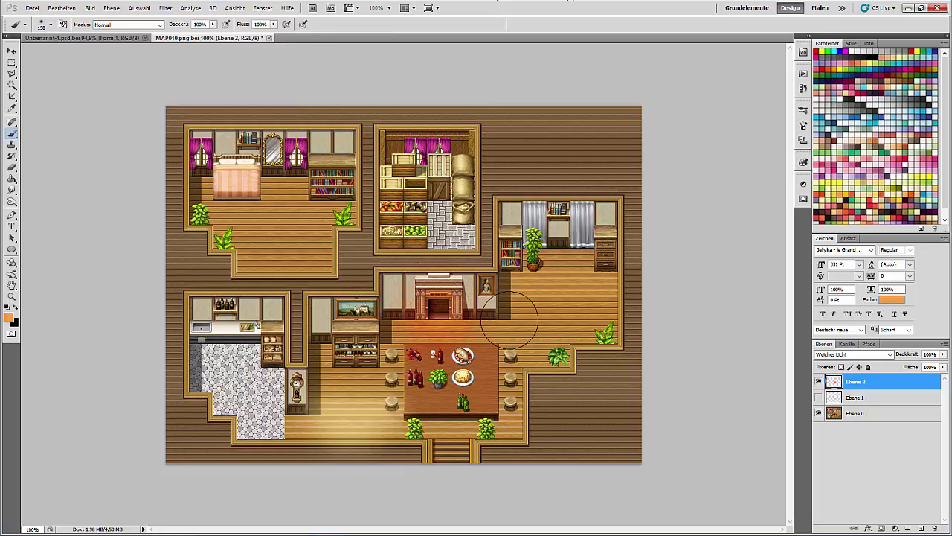
Paint a small yellow glow in the fireplace opening with a 70 px brush, and soften the layer with the last used filter
{"action": "left_click", "coordinate": [50, 24]}
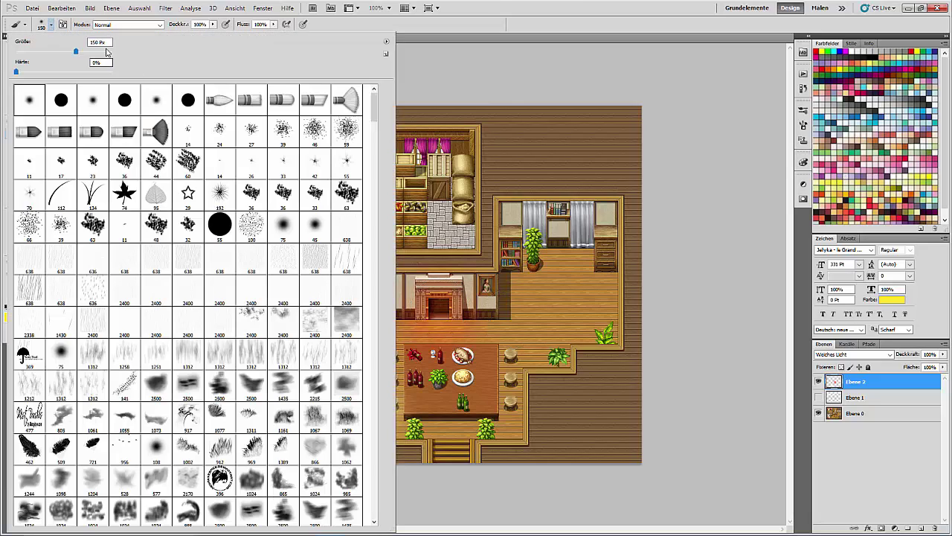
{"action": "double_click", "coordinate": [631, 8]}
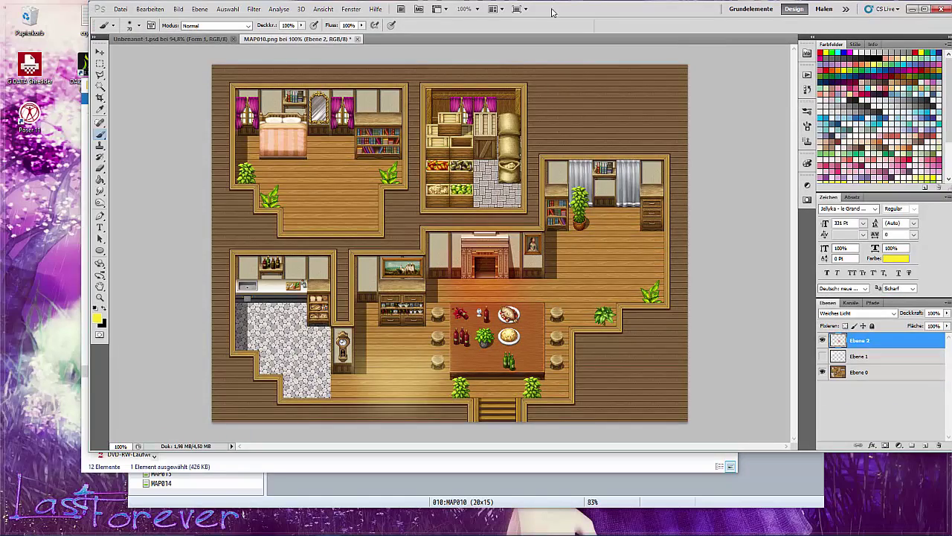
{"action": "double_click", "coordinate": [553, 11]}
{"action": "left_click", "coordinate": [11, 50]}
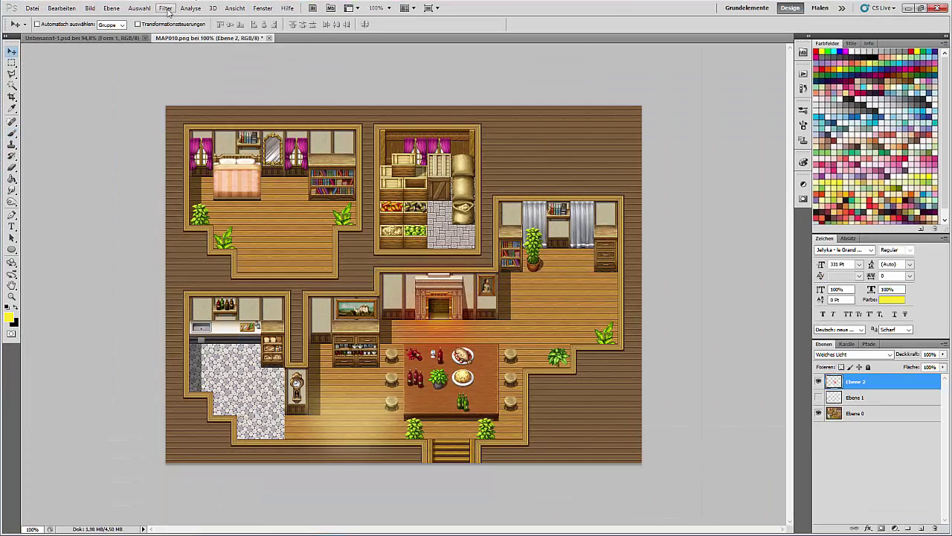
Show Ebene 1 and set its blend mode to Weiches Licht
{"action": "left_click", "coordinate": [818, 397]}
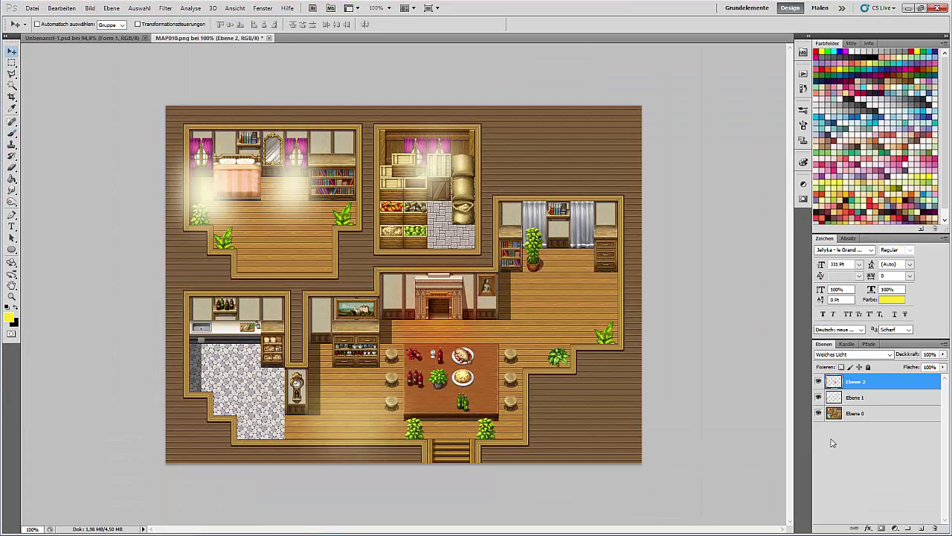
{"action": "left_click", "coordinate": [863, 397]}
{"action": "left_click", "coordinate": [829, 354]}
{"action": "left_click", "coordinate": [829, 294]}
Add a new layer directly above Ebene 0 and fill it with black
{"action": "left_click", "coordinate": [860, 412]}
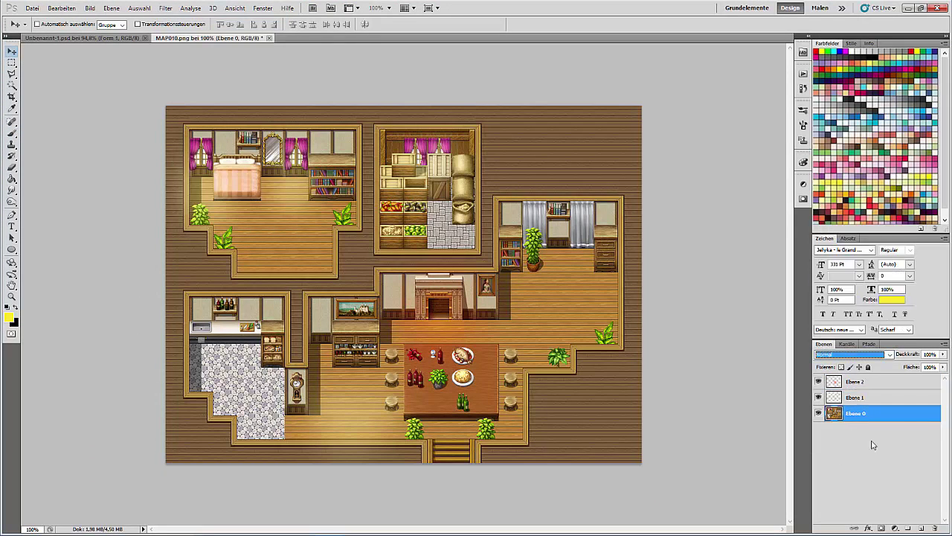
{"action": "left_click", "coordinate": [921, 529]}
{"action": "left_click", "coordinate": [12, 179]}
{"action": "left_click", "coordinate": [383, 298]}
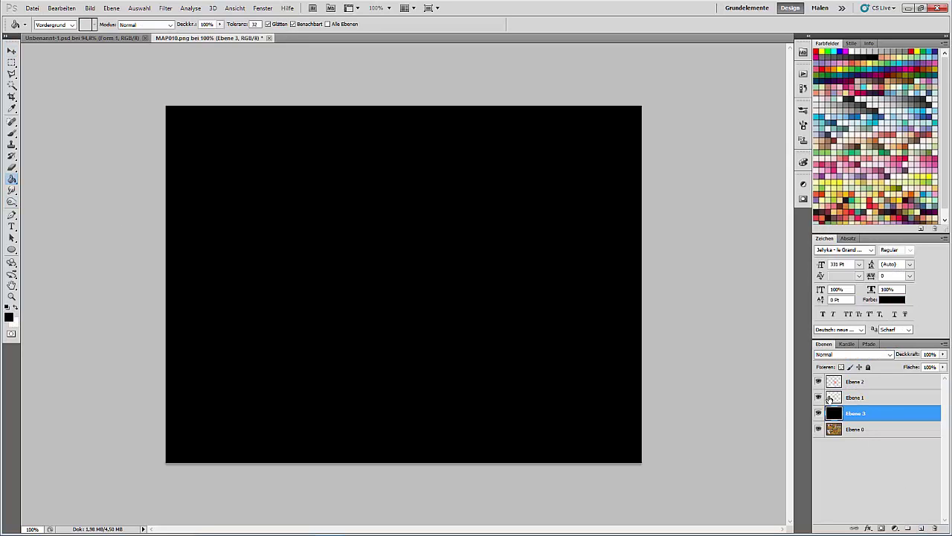
Clear the black layer Ebene 3 wherever the light patches of Ebene 1 and Ebene 2 lie, and remove the selection
{"action": "key", "text": "Delete"}
{"action": "left_click", "coordinate": [842, 382]}
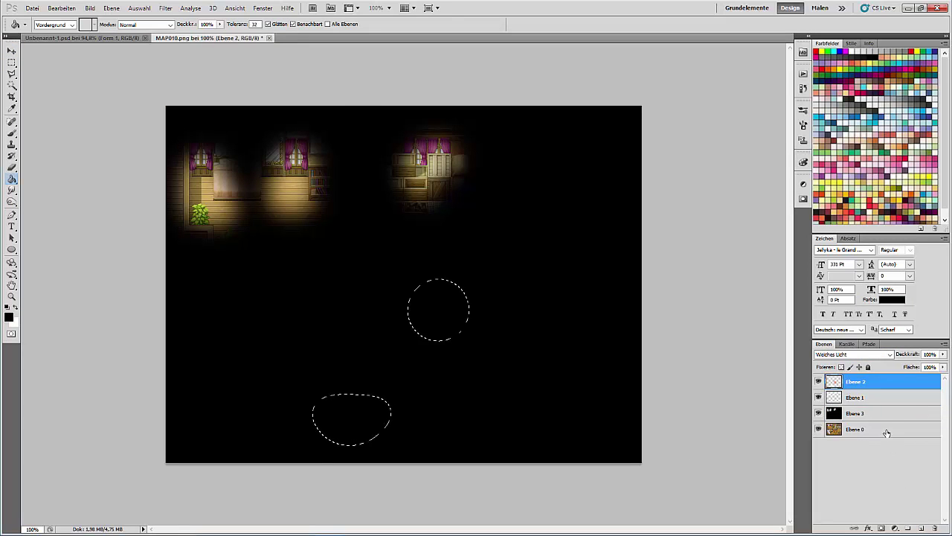
{"action": "left_click", "coordinate": [863, 412]}
{"action": "key", "text": "Delete"}
{"action": "key", "text": "ctrl+d"}
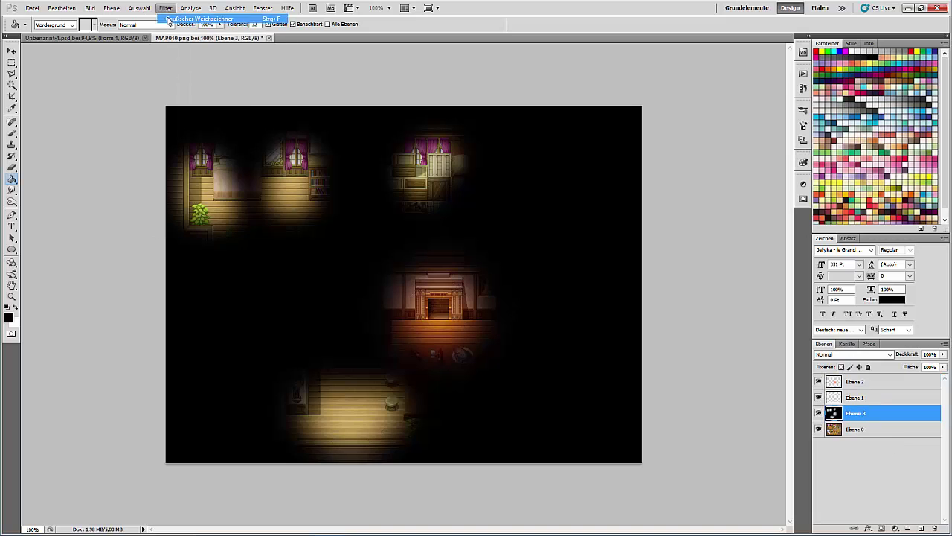
Hide Ebene 2, Ebene 1 and Ebene 0, and soften the black layer with the last used Gaußscher Weichzeichner filter
{"action": "left_click_drag", "start_coordinate": [818, 396], "coordinate": [818, 382]}
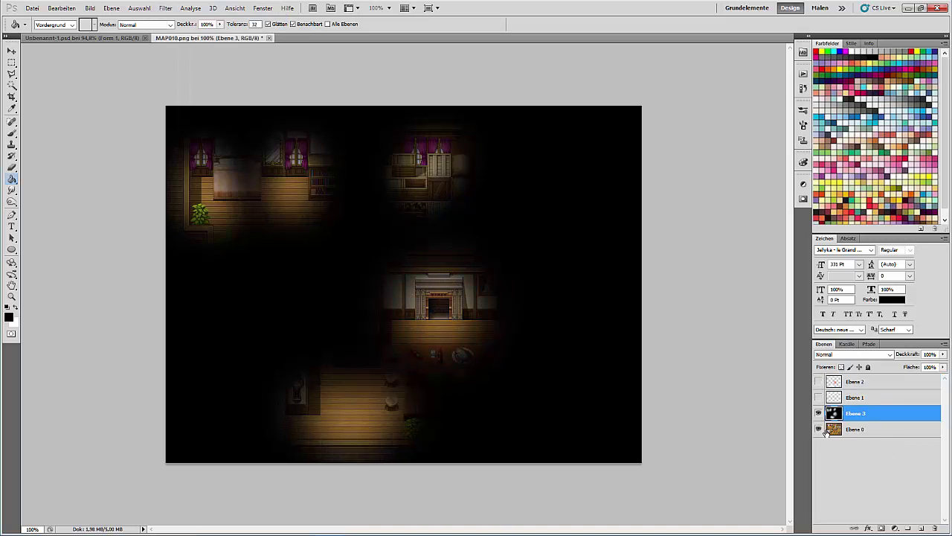
{"action": "left_click", "coordinate": [819, 429]}
{"action": "left_click", "coordinate": [11, 50]}
{"action": "left_click", "coordinate": [167, 9]}
{"action": "left_click", "coordinate": [177, 20]}
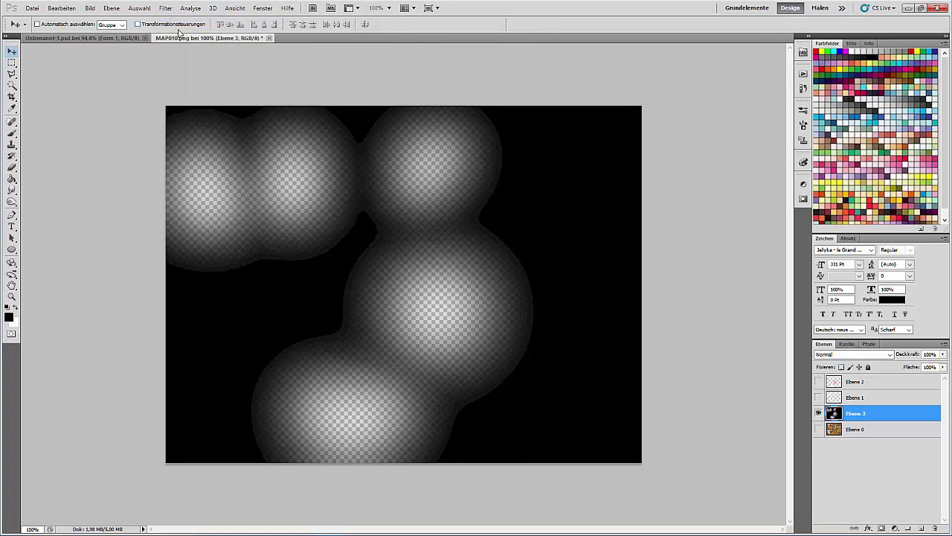
Export the shadow layer for the web as a transparent PNG-24 named !shadow10-1.png in the pictures folder
{"action": "left_click", "coordinate": [45, 8]}
{"action": "left_click", "coordinate": [32, 7]}
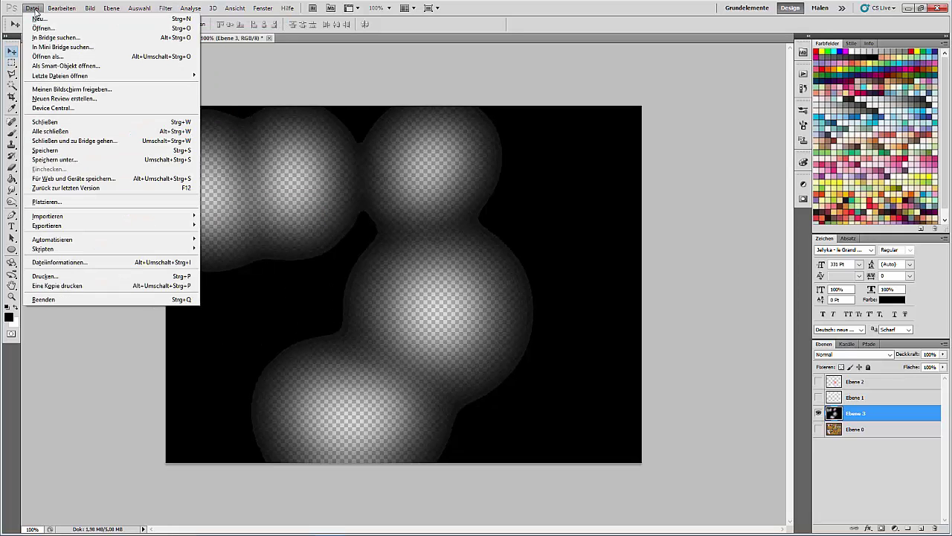
{"action": "left_click", "coordinate": [88, 182]}
{"action": "left_click", "coordinate": [555, 406]}
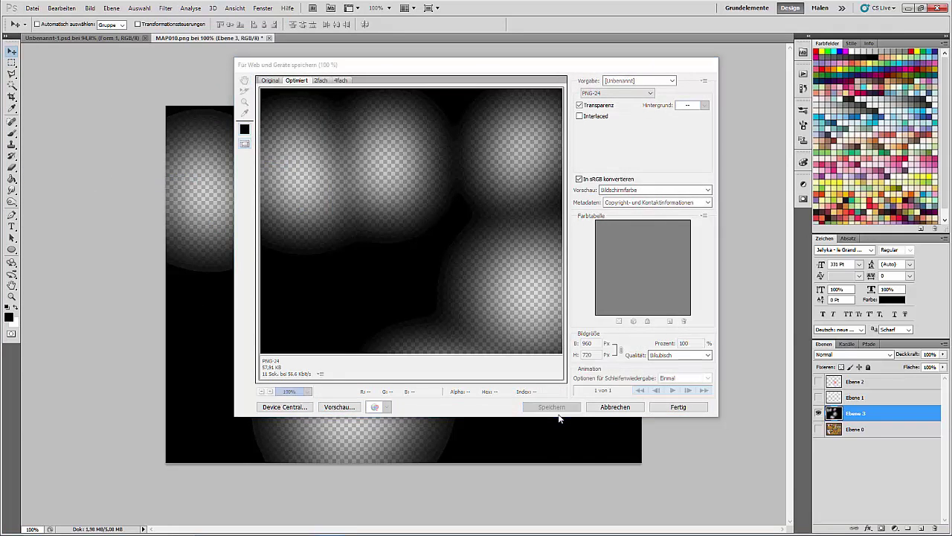
{"action": "left_click", "coordinate": [125, 479]}
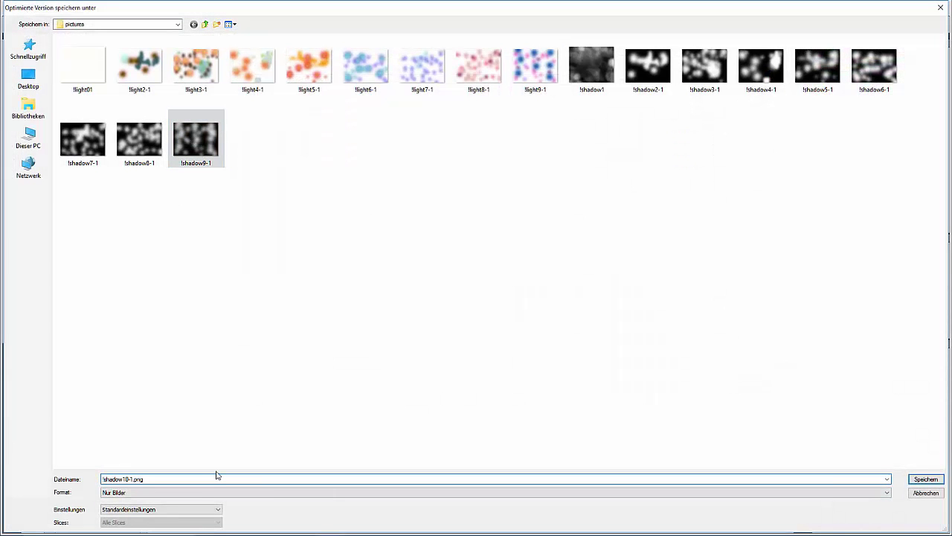
{"action": "key", "text": "Return"}
{"action": "left_click", "coordinate": [268, 38]}
{"action": "left_click", "coordinate": [529, 209]}
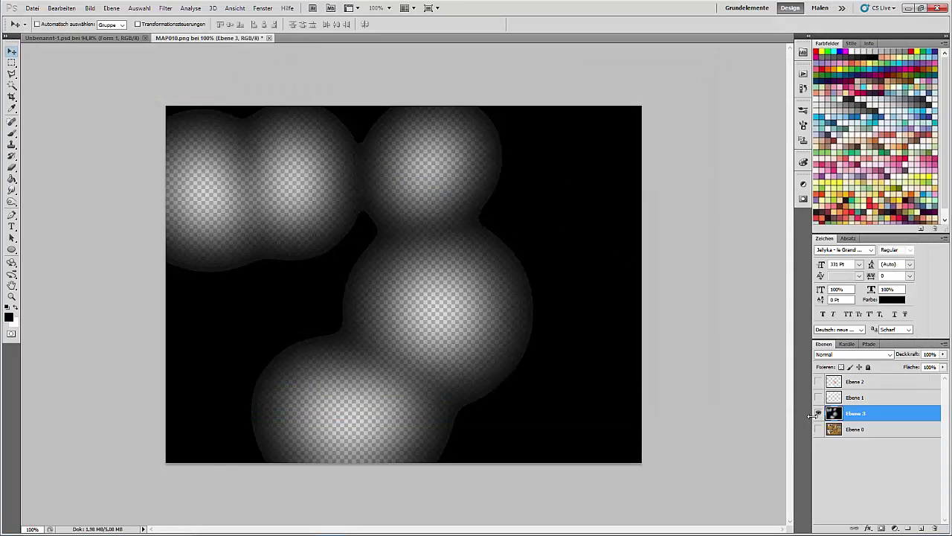
Show only the light layers Ebene 1 and Ebene 2 and export them for the web as !light10-1 in the pictures folder
{"action": "left_click", "coordinate": [818, 414], "text": "alt"}
{"action": "left_click", "coordinate": [165, 8]}
{"action": "mouse_move", "coordinate": [32, 8]}
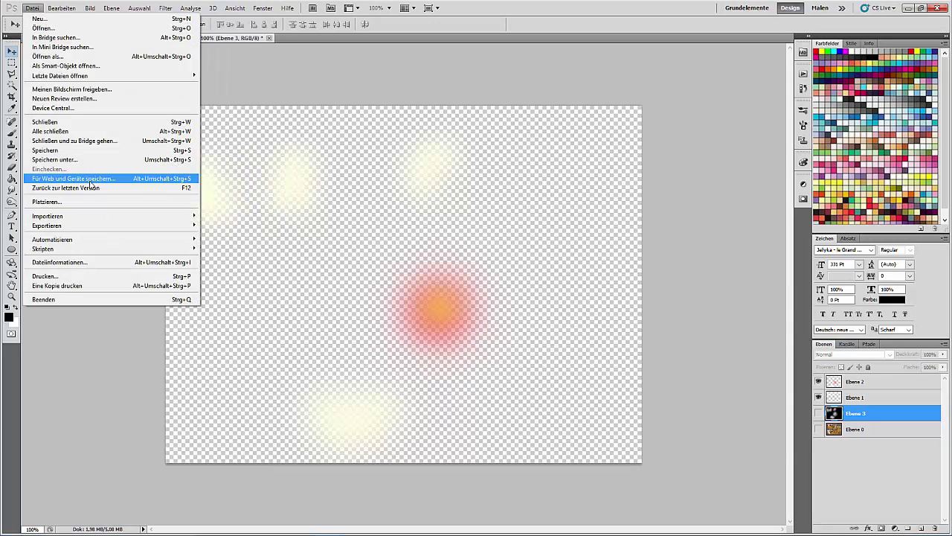
{"action": "left_click", "coordinate": [95, 184]}
{"action": "left_click", "coordinate": [551, 407]}
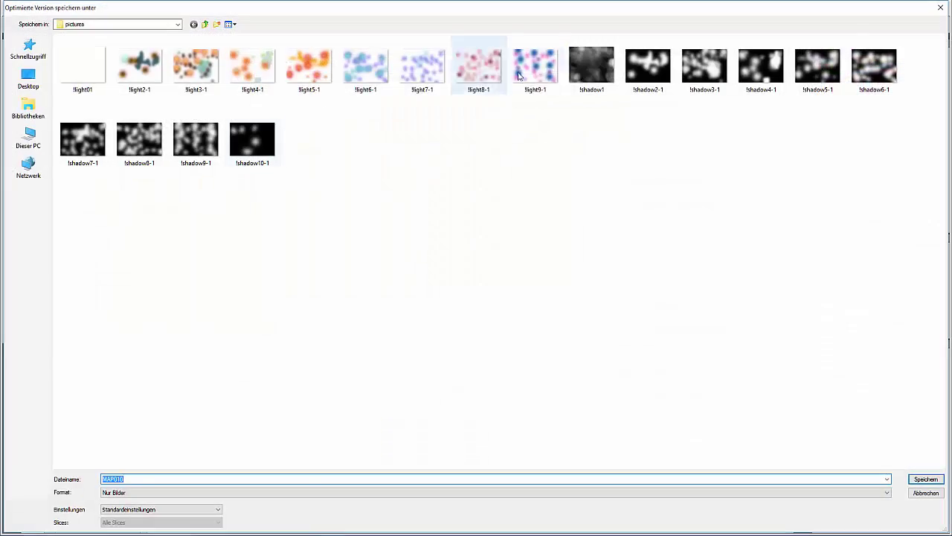
{"action": "left_click", "coordinate": [535, 67]}
{"action": "key", "text": "Return"}
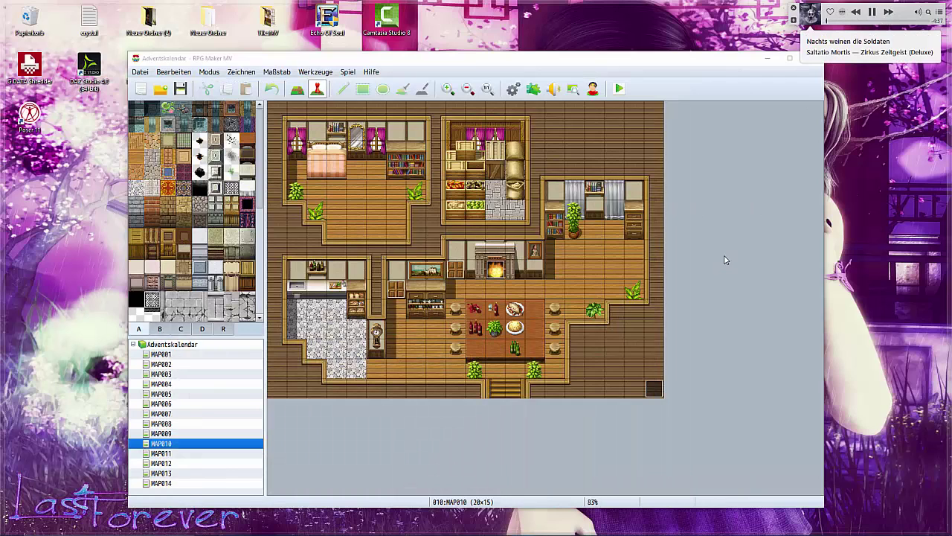
In RPG Maker MV, copy the parallel overlay event from MAP009's lower-right corner to the same tile on MAP010
{"action": "left_click", "coordinate": [653, 393]}
{"action": "key", "text": "Delete"}
{"action": "left_click", "coordinate": [186, 435]}
{"action": "left_click", "coordinate": [655, 395]}
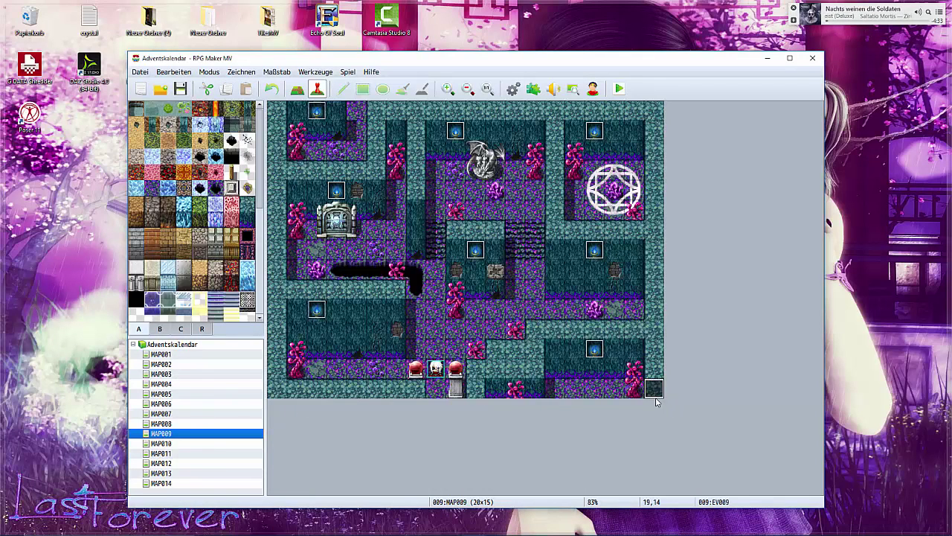
{"action": "left_click", "coordinate": [160, 444]}
Change the image of picture 1 in MAP010's overlay event to !light10-1
{"action": "double_click", "coordinate": [655, 391]}
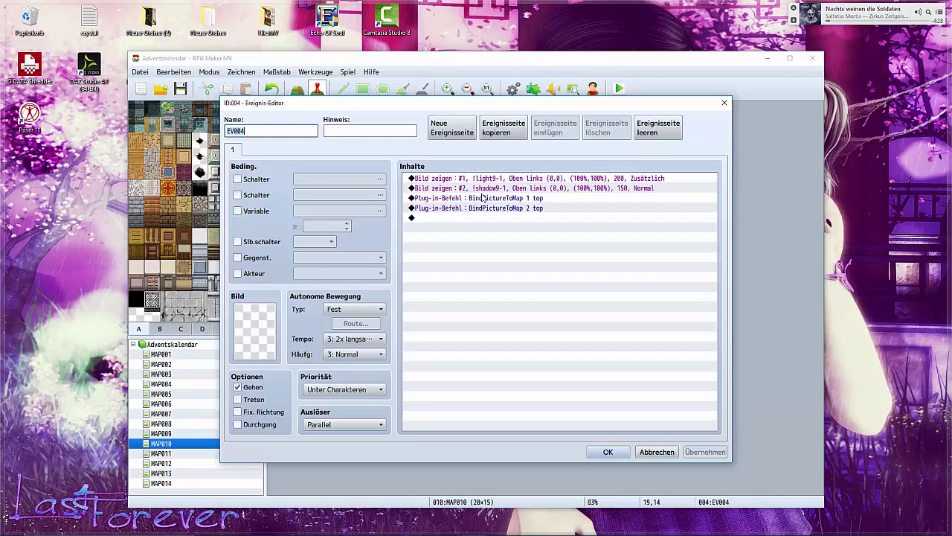
{"action": "right_click", "coordinate": [554, 179]}
{"action": "left_click", "coordinate": [570, 192]}
{"action": "left_click", "coordinate": [480, 233]}
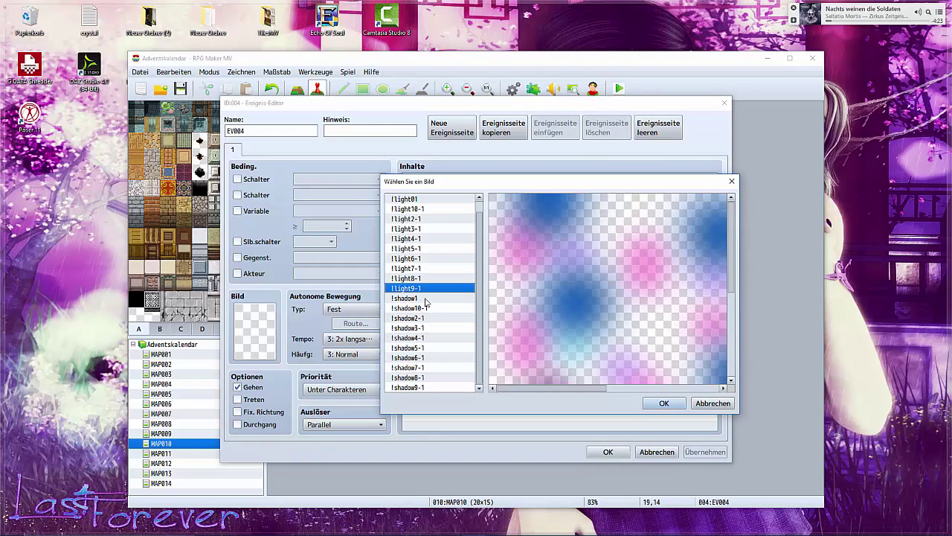
{"action": "scroll", "coordinate": [428, 283], "scroll_direction": "up", "scroll_amount": 1}
{"action": "left_click", "coordinate": [417, 220]}
{"action": "left_click", "coordinate": [663, 402]}
{"action": "left_click", "coordinate": [592, 392]}
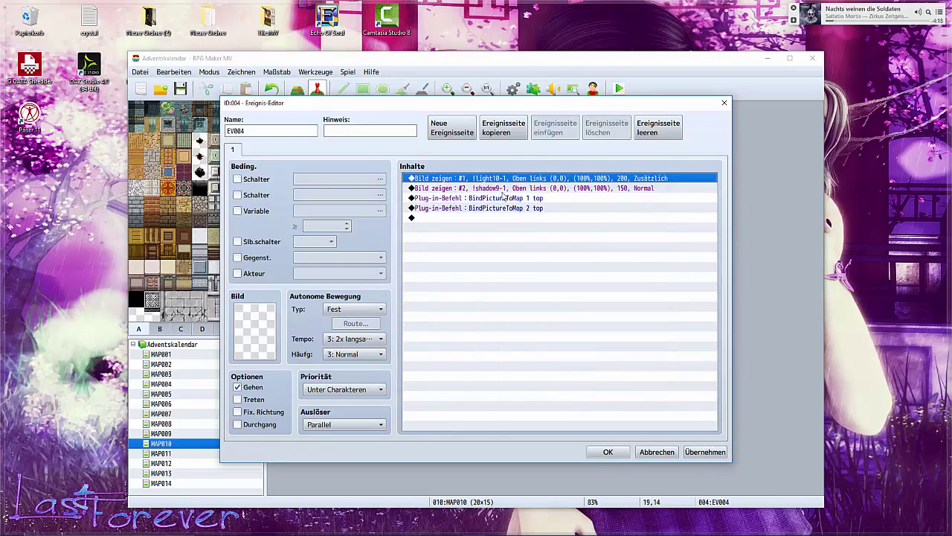
Change the image of picture 2 to !light10-1 and confirm the event
{"action": "right_click", "coordinate": [503, 191]}
{"action": "left_click", "coordinate": [520, 211]}
{"action": "left_click", "coordinate": [550, 232]}
{"action": "left_click", "coordinate": [663, 402]}
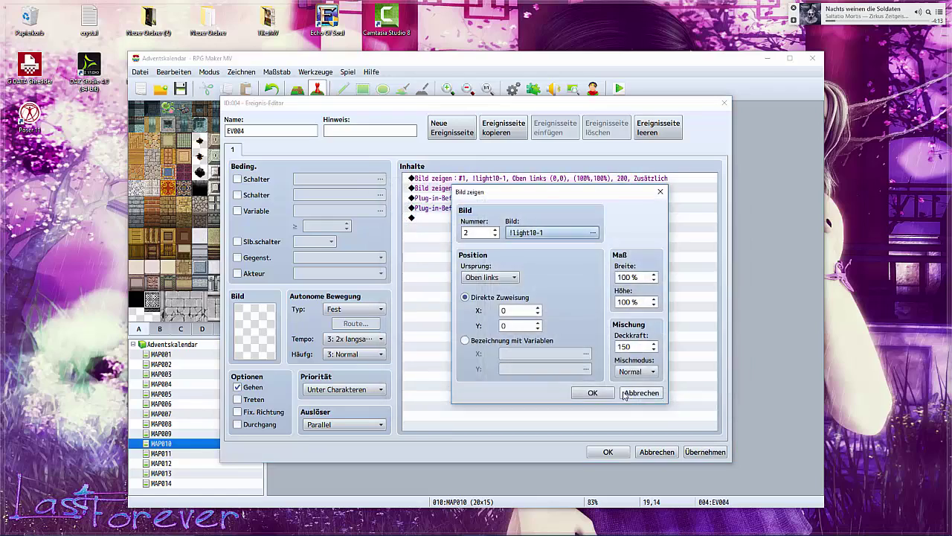
{"action": "left_click", "coordinate": [592, 392]}
{"action": "left_click", "coordinate": [608, 452]}
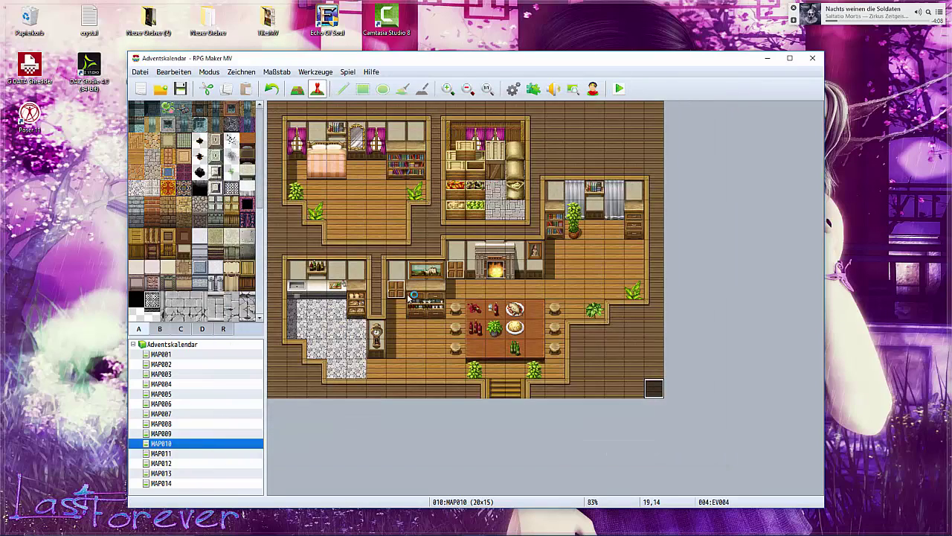
Set the player's starting position on MAP010 to tile 8,13, beside the plant near the entrance stairs
{"action": "key", "text": "ctrl+r"}
{"action": "left_click", "coordinate": [667, 106]}
{"action": "right_click", "coordinate": [435, 374]}
{"action": "mouse_move", "coordinate": [490, 465]}
{"action": "left_click", "coordinate": [591, 461]}
Save the changes and playtest MAP010, walking the character to the fireplace to check the overlays, and close the playtest
{"action": "left_click", "coordinate": [618, 89]}
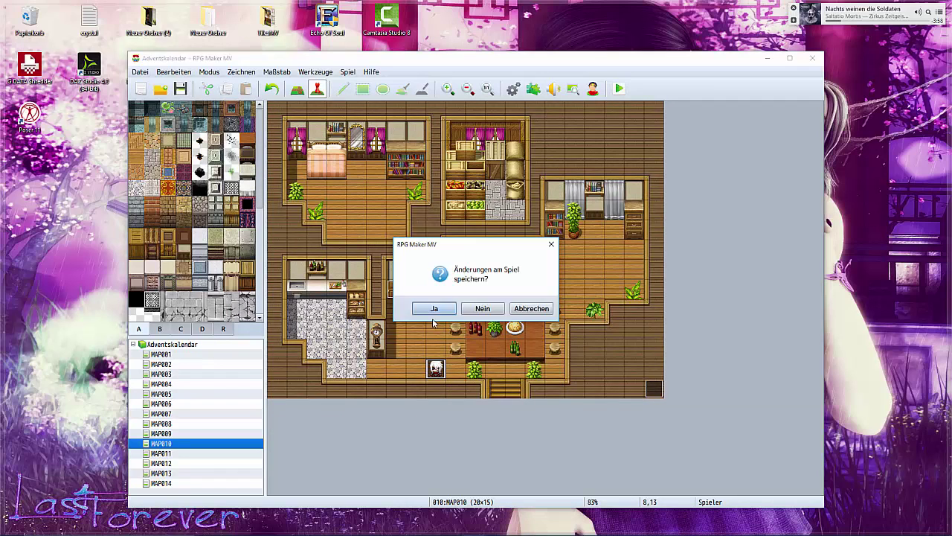
{"action": "left_click", "coordinate": [446, 309]}
{"action": "left_click", "coordinate": [499, 317]}
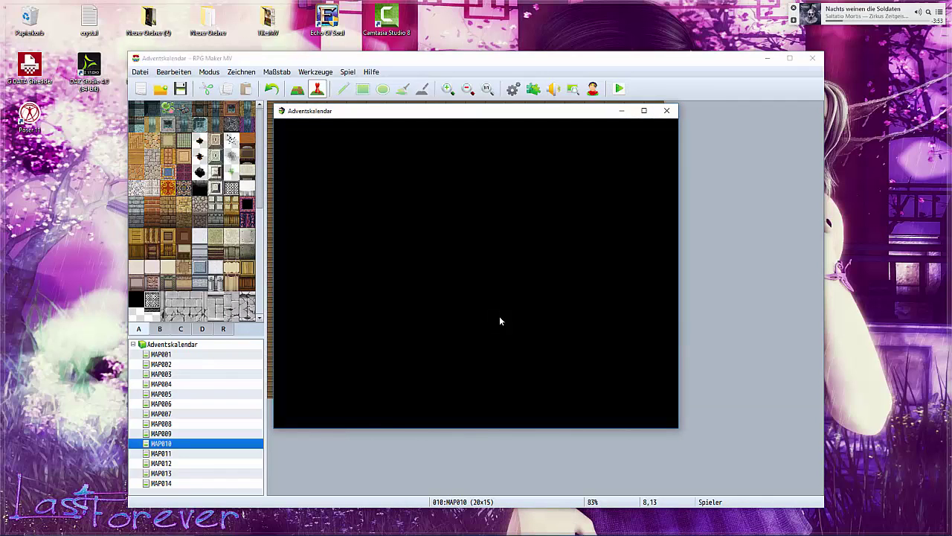
{"action": "left_click", "coordinate": [500, 351]}
{"action": "left_click", "coordinate": [509, 318]}
{"action": "left_click", "coordinate": [592, 293]}
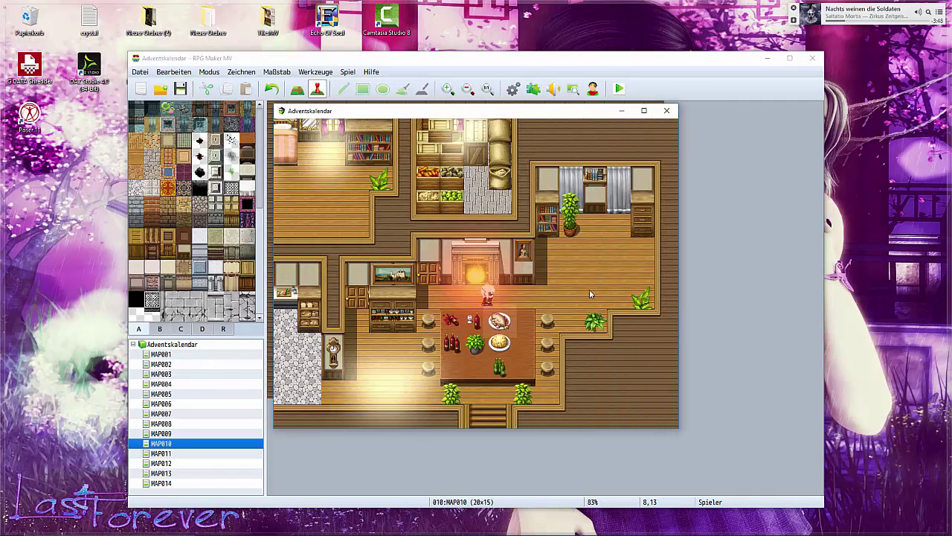
{"action": "left_click", "coordinate": [670, 115]}
Change the image of picture 2 in MAP010's overlay event to !shadow10-1 and confirm the event
{"action": "double_click", "coordinate": [655, 395]}
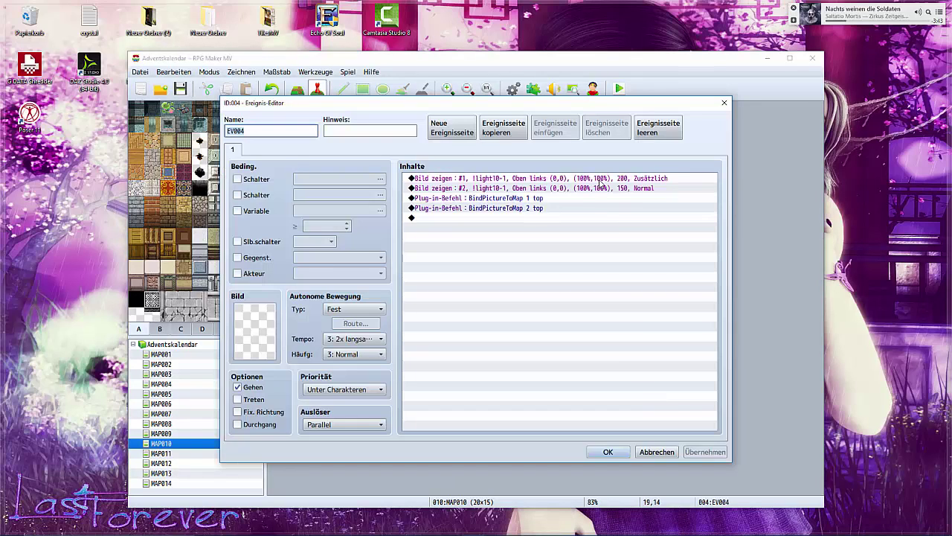
{"action": "right_click", "coordinate": [560, 187]}
{"action": "left_click", "coordinate": [561, 204]}
{"action": "left_click", "coordinate": [593, 232]}
{"action": "left_click", "coordinate": [431, 320]}
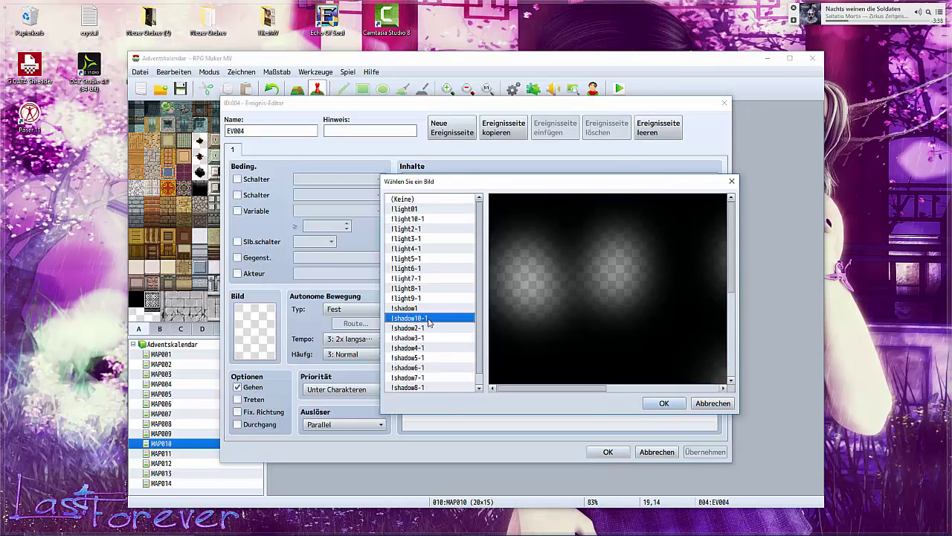
{"action": "left_click", "coordinate": [654, 402]}
{"action": "key", "text": "Return"}
Playtest MAP010 again and walk the character around the dining room and grandfather clock to check the light and shadow
{"action": "left_click", "coordinate": [618, 88]}
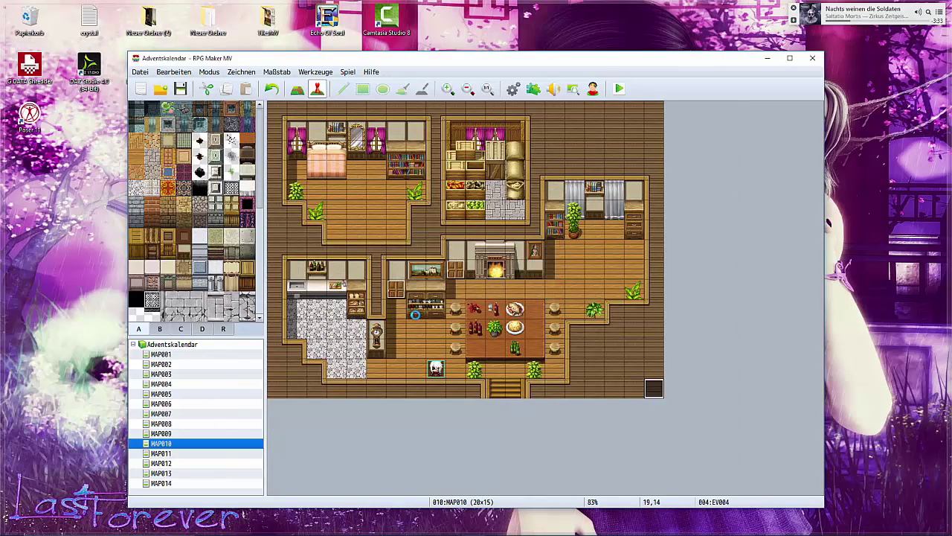
{"action": "left_click", "coordinate": [470, 329]}
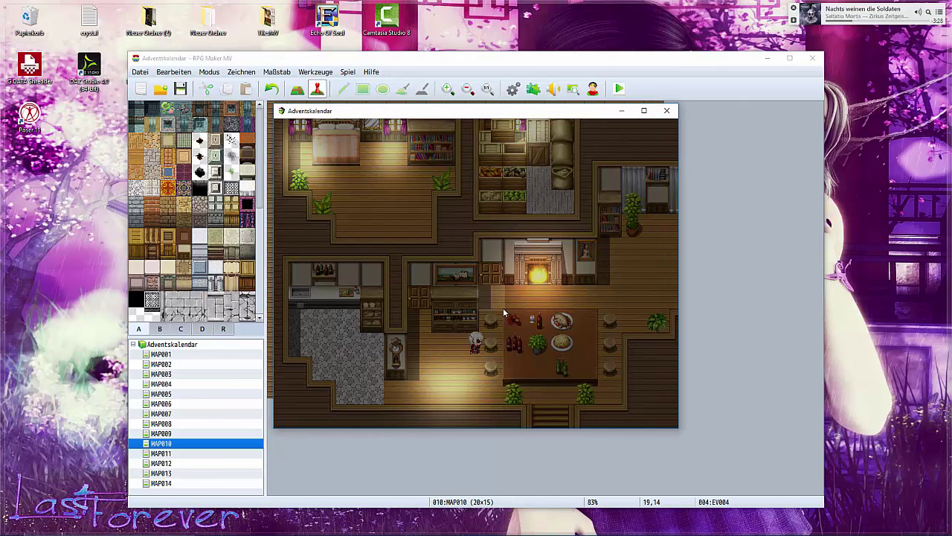
{"action": "left_click", "coordinate": [550, 290]}
{"action": "left_click", "coordinate": [421, 369]}
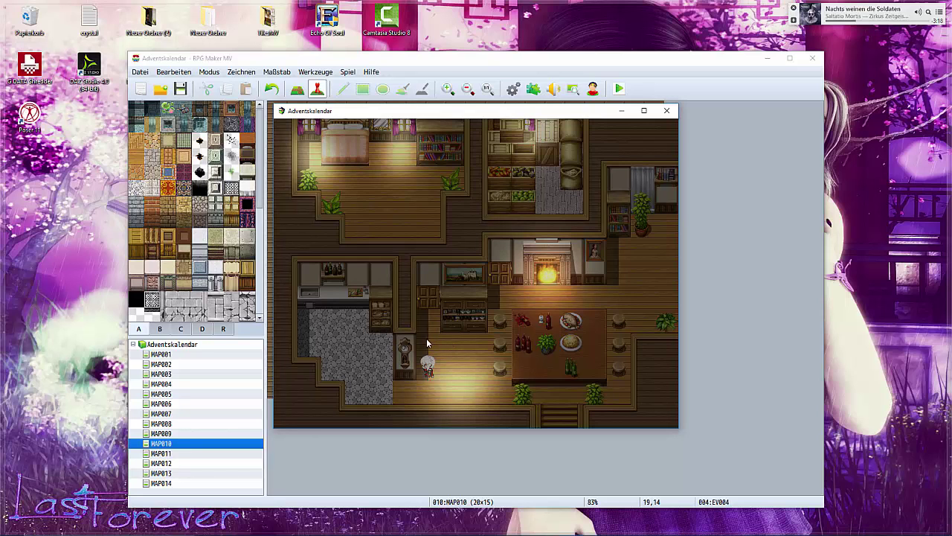
Close the MAP010 playtest and open MAP011 in the map editor
{"action": "left_click", "coordinate": [666, 112]}
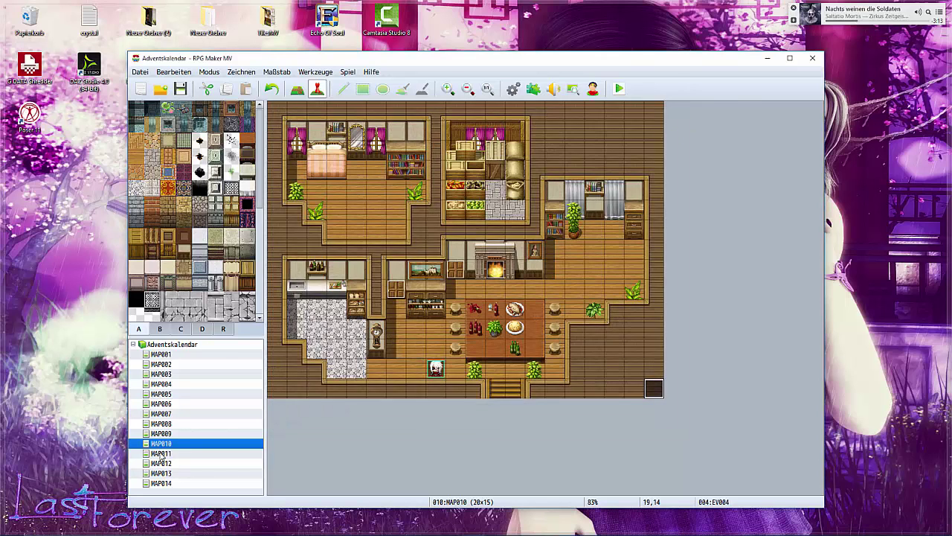
{"action": "key", "text": "Down"}
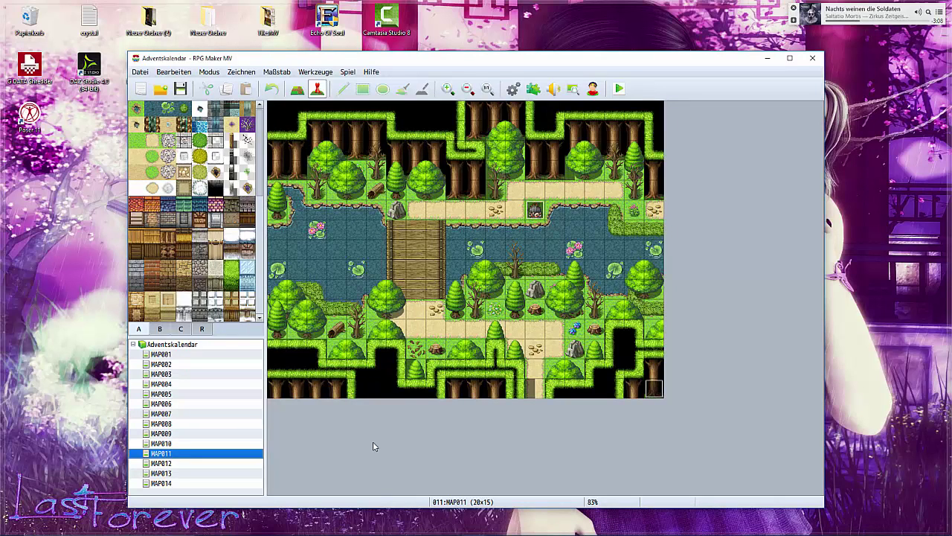
Switch to Photoshop, close MAP010.png without saving, and open the MAP011 image from the Mapshots folder
{"action": "mouse_move", "coordinate": [359, 532]}
{"action": "left_click", "coordinate": [328, 526]}
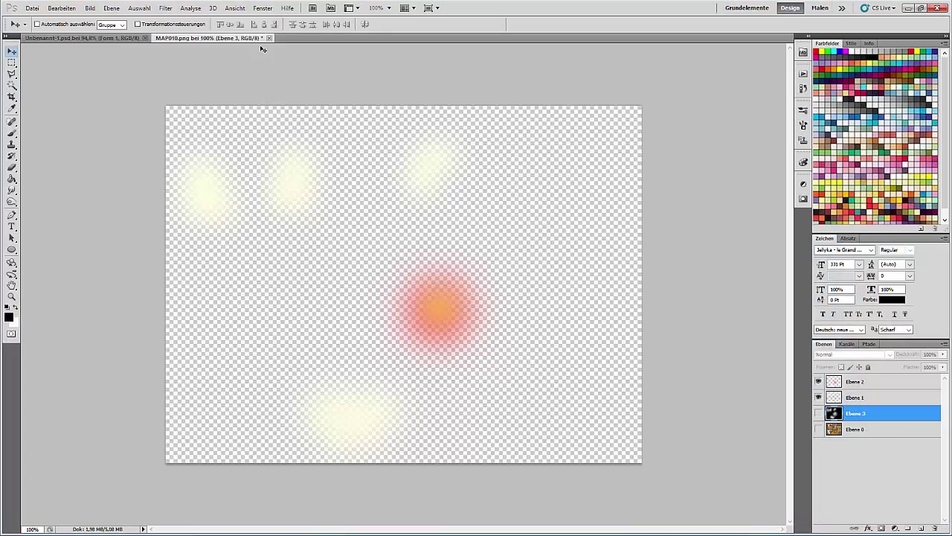
{"action": "left_click", "coordinate": [269, 38]}
{"action": "left_click", "coordinate": [477, 208]}
{"action": "mouse_move", "coordinate": [275, 533]}
{"action": "left_click", "coordinate": [231, 529]}
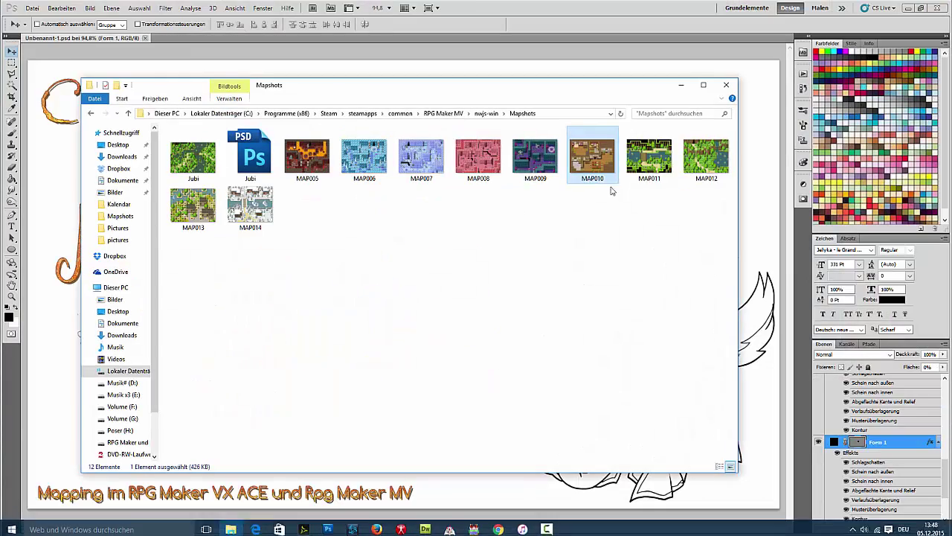
{"action": "right_click", "coordinate": [650, 161]}
{"action": "mouse_move", "coordinate": [513, 270]}
{"action": "left_click", "coordinate": [383, 269]}
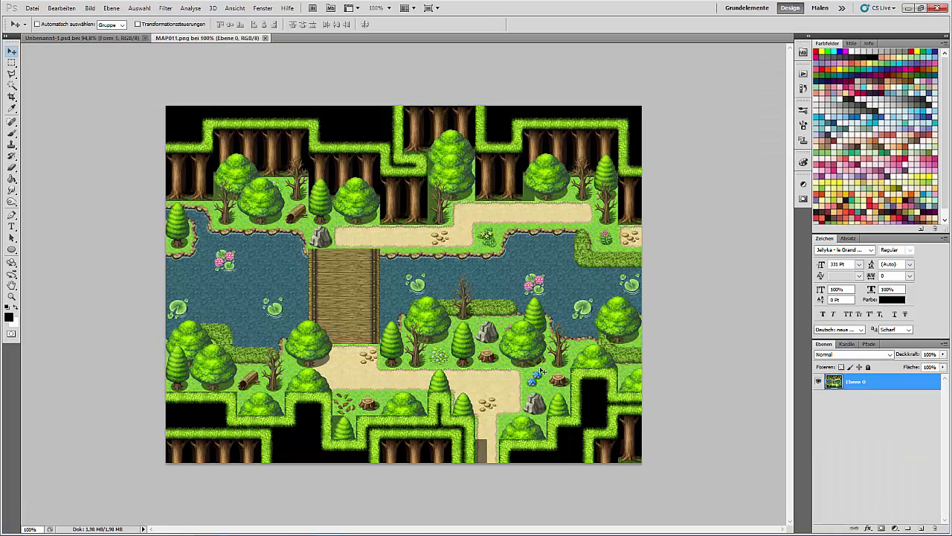
Add a new layer above the MAP011 image, fill it with black and hide it
{"action": "left_click", "coordinate": [921, 529]}
{"action": "left_click", "coordinate": [11, 179]}
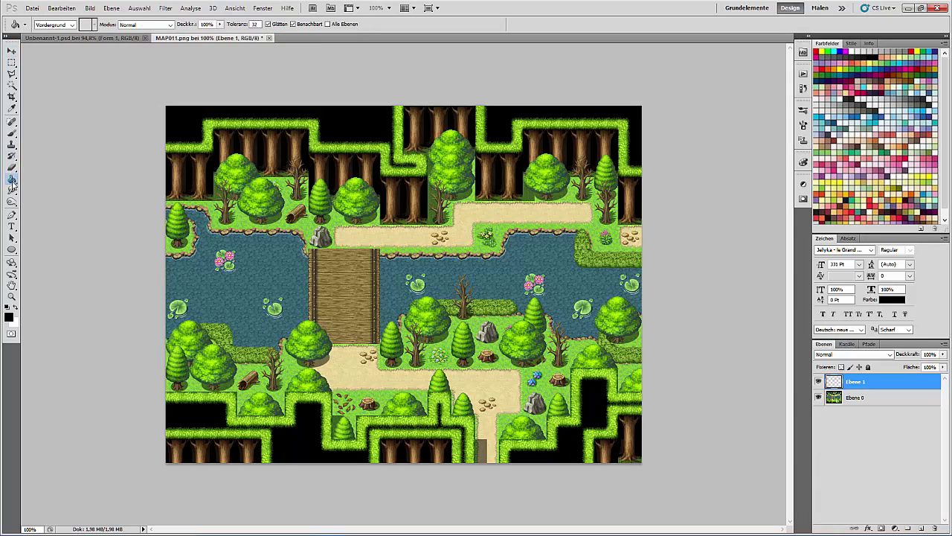
{"action": "left_click", "coordinate": [417, 297]}
{"action": "left_click", "coordinate": [818, 382]}
Add another layer and stamp a large white bokeh brush across the map
{"action": "left_click", "coordinate": [922, 528]}
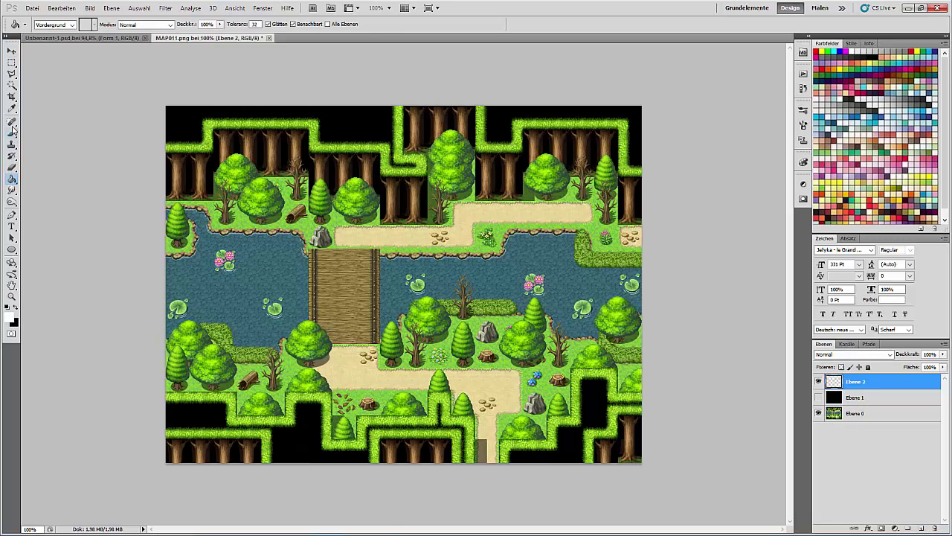
{"action": "left_click", "coordinate": [12, 132]}
{"action": "left_click", "coordinate": [51, 25]}
{"action": "left_click_drag", "start_coordinate": [374, 109], "coordinate": [382, 353]}
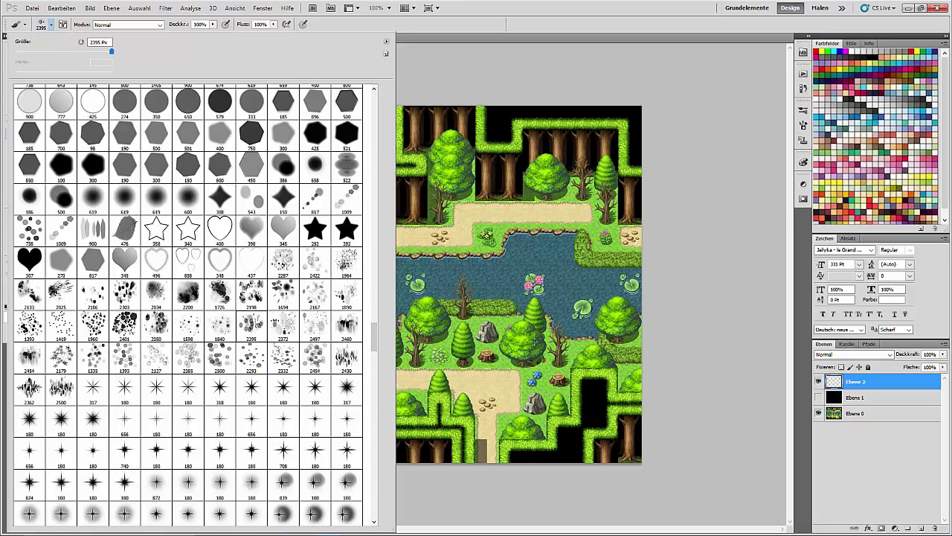
{"action": "key", "text": "Return"}
{"action": "left_click", "coordinate": [521, 199]}
Add a third layer and stamp the white 2385 px circle brush across the map on it
{"action": "left_click", "coordinate": [50, 26]}
{"action": "left_click", "coordinate": [532, 15]}
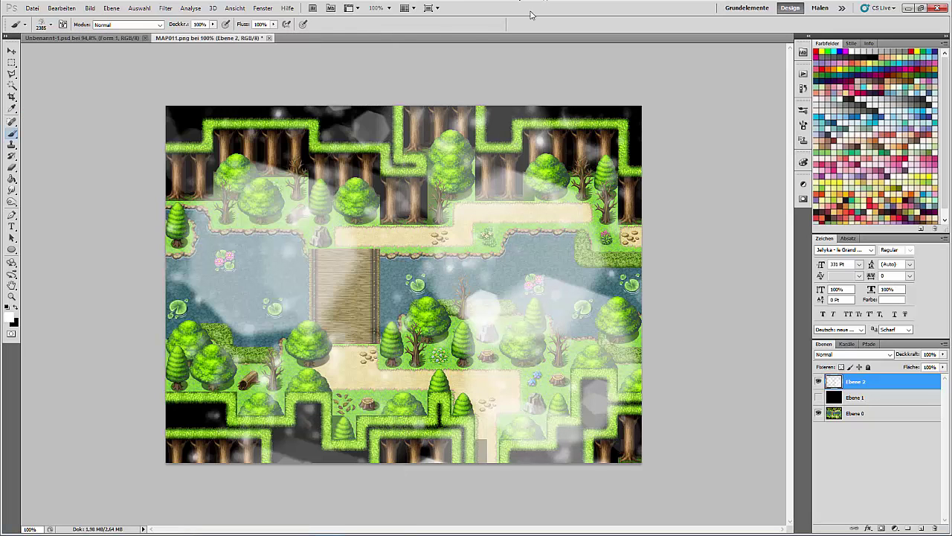
{"action": "left_click", "coordinate": [920, 529]}
{"action": "left_click", "coordinate": [400, 283]}
Add a fourth layer and try stamping the 2186 px brush on it
{"action": "left_click", "coordinate": [41, 26]}
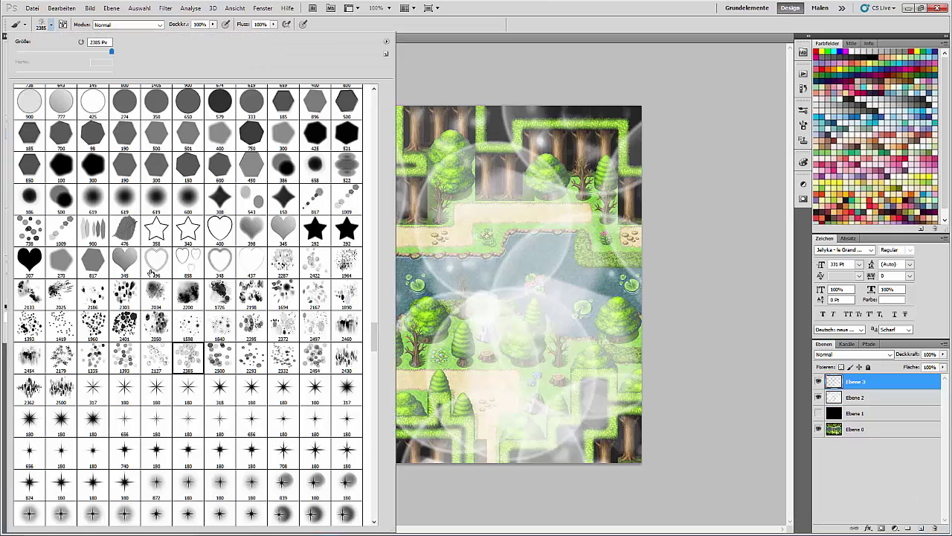
{"action": "left_click", "coordinate": [506, 4]}
{"action": "left_click", "coordinate": [922, 527]}
{"action": "left_click", "coordinate": [214, 365]}
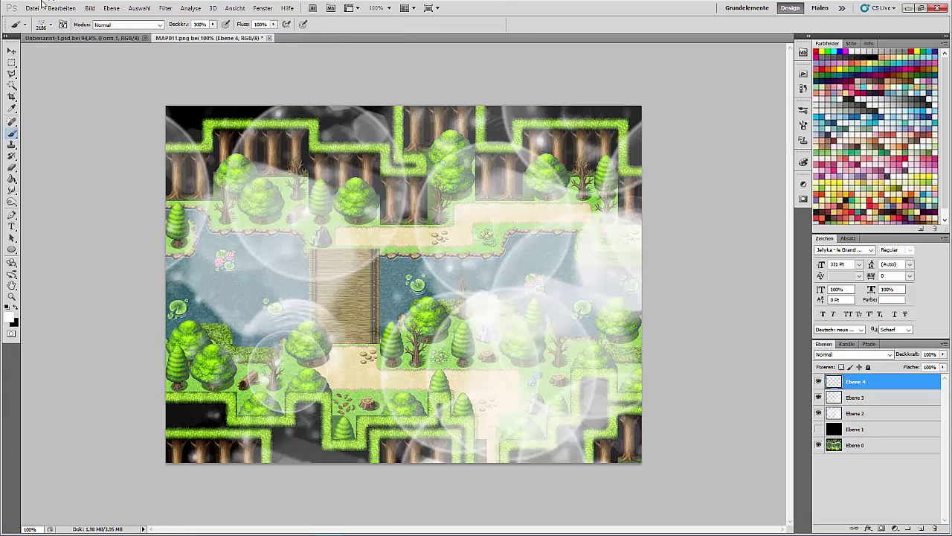
Try stamping the 2179 px brush on the fourth layer, Ebene 4, and undo the stamp
{"action": "left_click", "coordinate": [41, 26]}
{"action": "left_click", "coordinate": [92, 357]}
{"action": "left_click", "coordinate": [518, 6]}
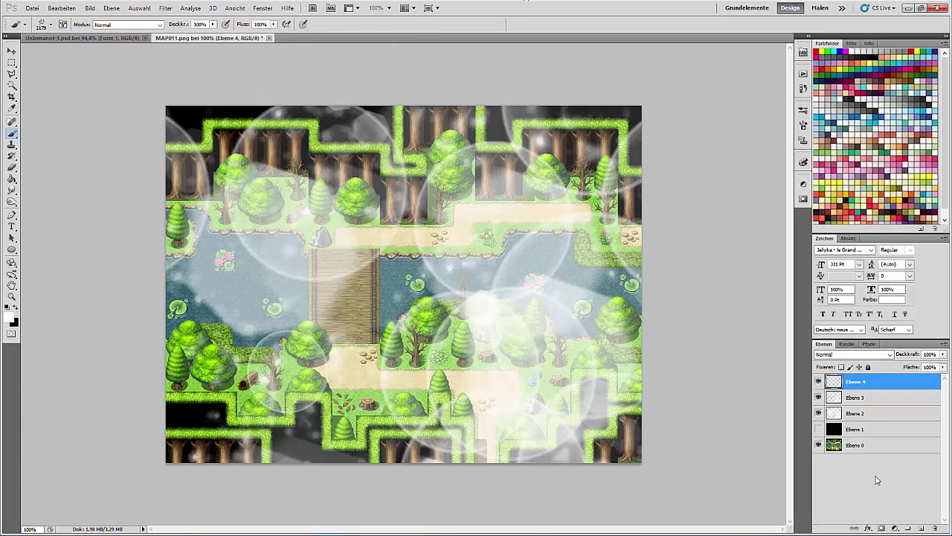
{"action": "left_click", "coordinate": [327, 297]}
{"action": "left_click", "coordinate": [65, 8]}
{"action": "left_click", "coordinate": [67, 36]}
Stamp white light circles on Ebene 4 with the 1393 px brush
{"action": "left_click", "coordinate": [52, 26]}
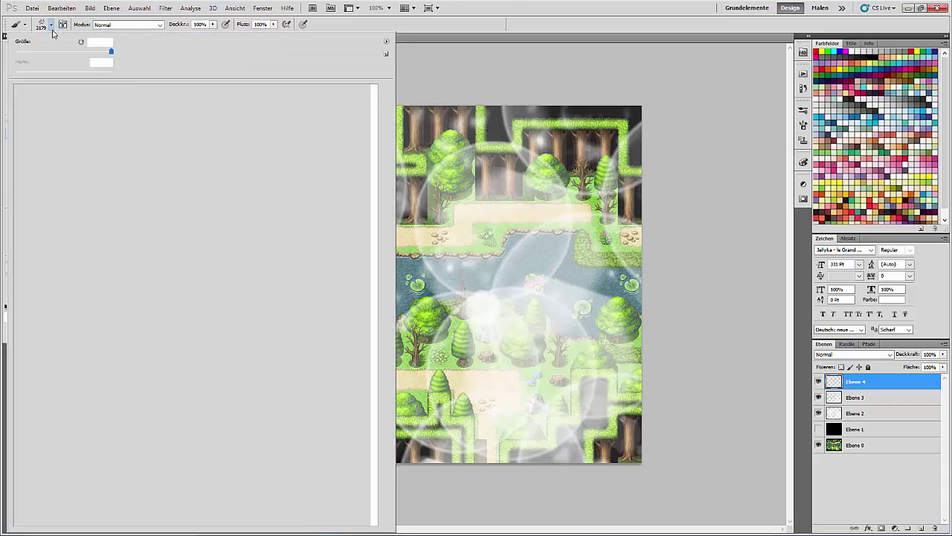
{"action": "left_click", "coordinate": [30, 357]}
{"action": "left_click", "coordinate": [29, 326]}
{"action": "left_click", "coordinate": [442, 106]}
{"action": "left_click", "coordinate": [37, 201]}
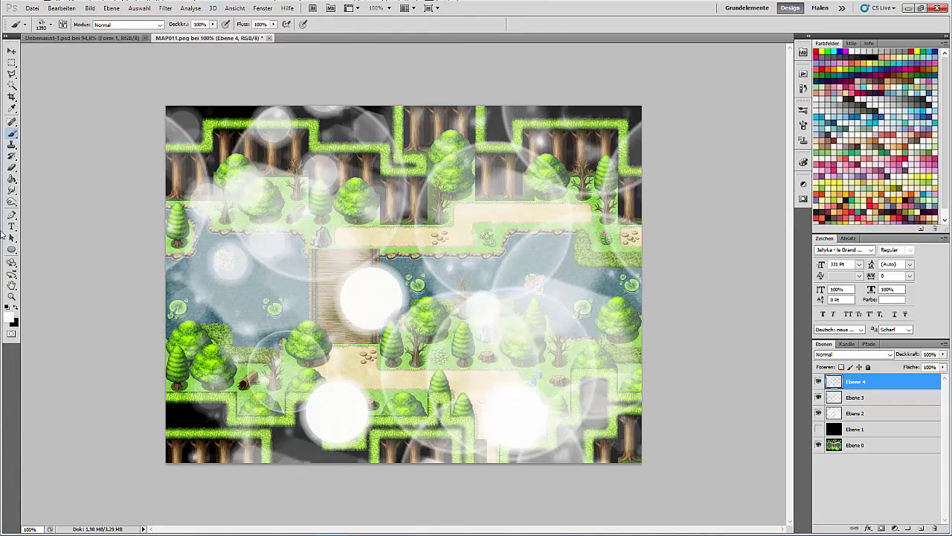
Try adding a second stamp of the 1393 px circle brush on Ebene 4 and undo it
{"action": "left_click", "coordinate": [12, 144]}
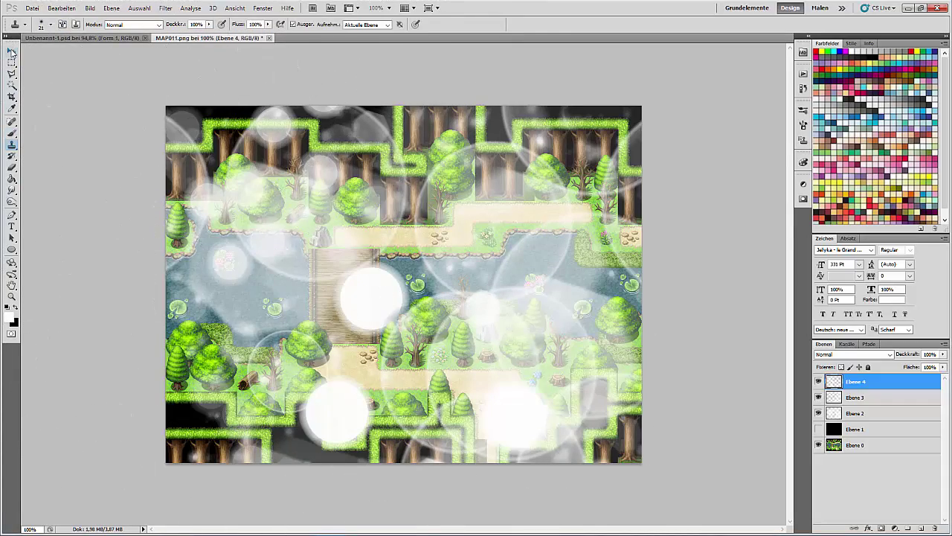
{"action": "left_click", "coordinate": [11, 135]}
{"action": "left_click", "coordinate": [26, 205]}
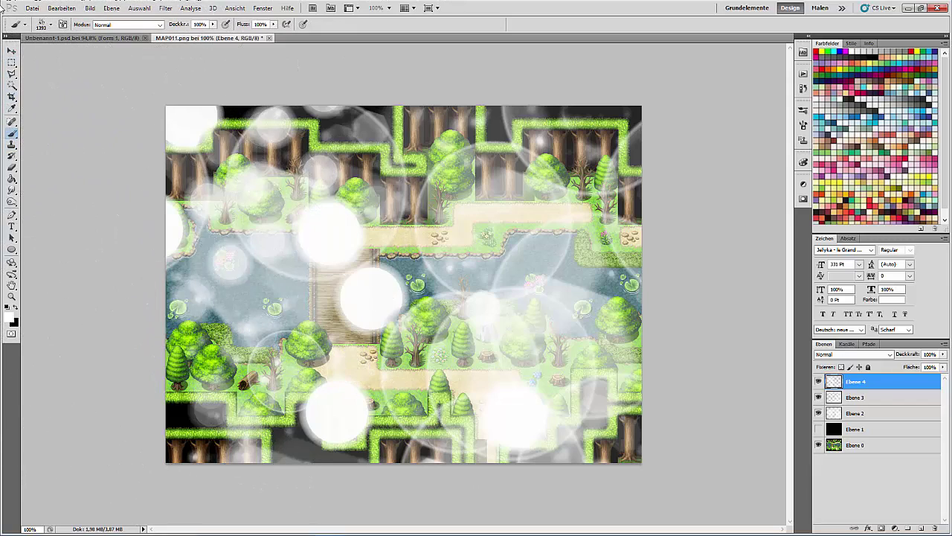
{"action": "left_click", "coordinate": [12, 53]}
{"action": "left_click", "coordinate": [61, 8]}
{"action": "left_click", "coordinate": [60, 40]}
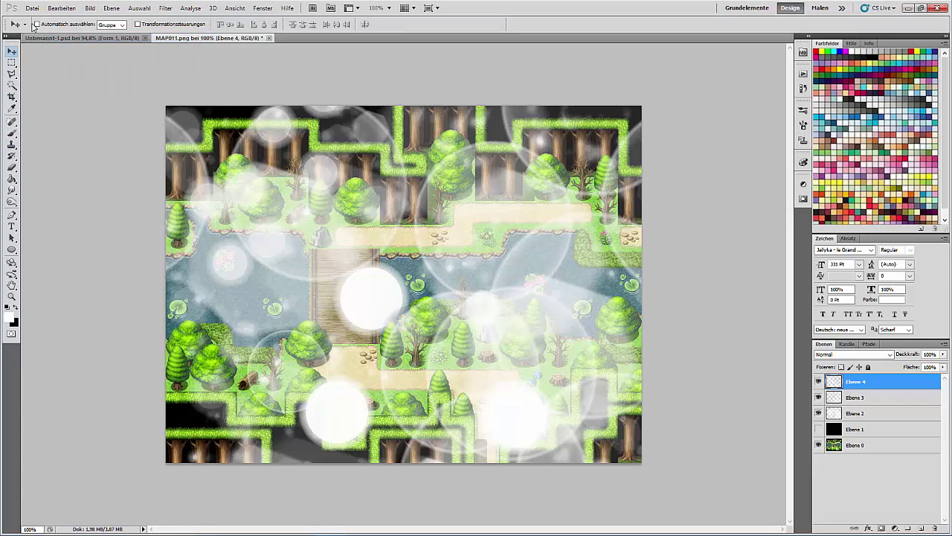
Stamp white light spots across Ebene 4 with the 1964 px brush, ending with the Move tool active
{"action": "left_click", "coordinate": [12, 134]}
{"action": "left_click", "coordinate": [49, 25]}
{"action": "left_click", "coordinate": [346, 258]}
{"action": "left_click", "coordinate": [298, 350]}
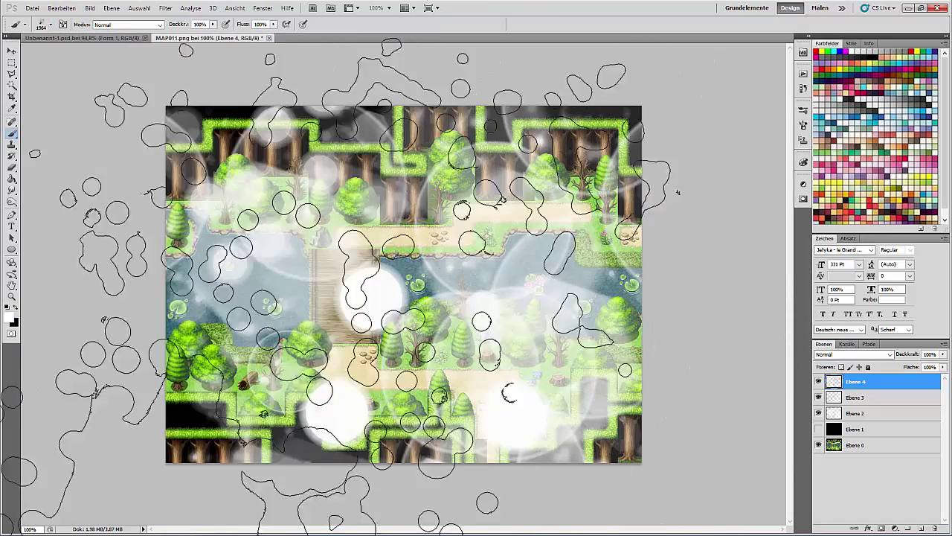
{"action": "left_click", "coordinate": [298, 320]}
{"action": "key", "text": "v"}
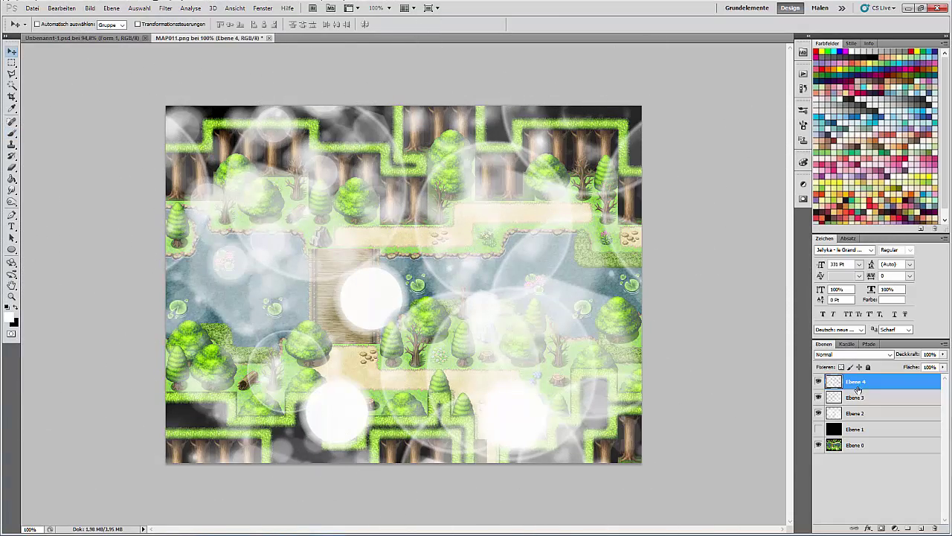
Compare the map with and without Ebene 4 and set that layer's fill to 50%
{"action": "left_click", "coordinate": [818, 381]}
{"action": "left_click", "coordinate": [819, 381]}
{"action": "type", "text": "50"}
{"action": "key", "text": "Return"}
Lower the fill of Ebene 3 and set the fill of Ebene 2 to 70%
{"action": "left_click", "coordinate": [863, 400]}
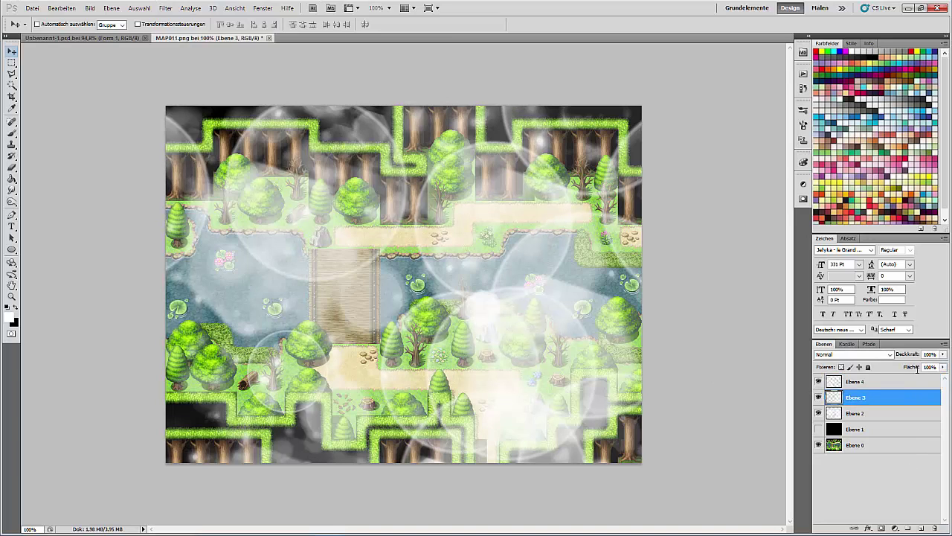
{"action": "left_click_drag", "start_coordinate": [936, 408], "coordinate": [929, 411]}
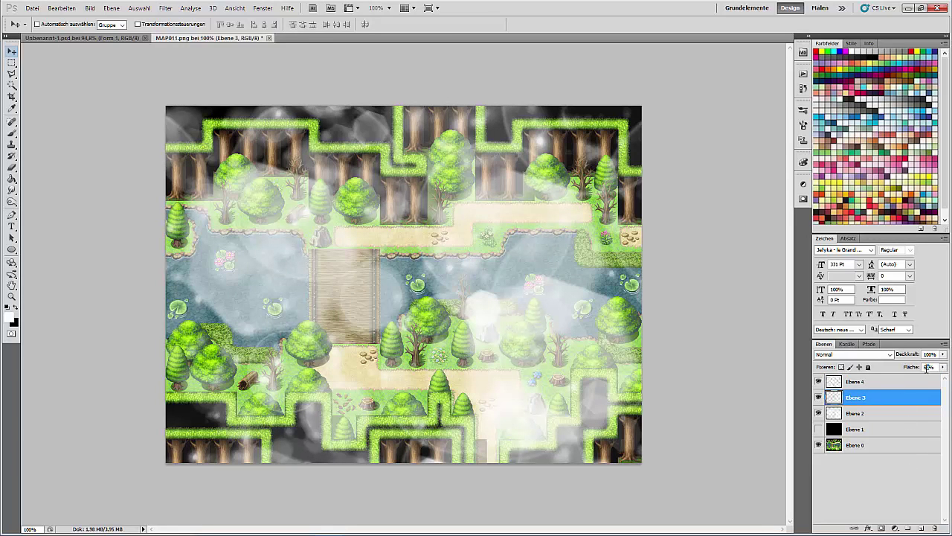
{"action": "left_click", "coordinate": [864, 415]}
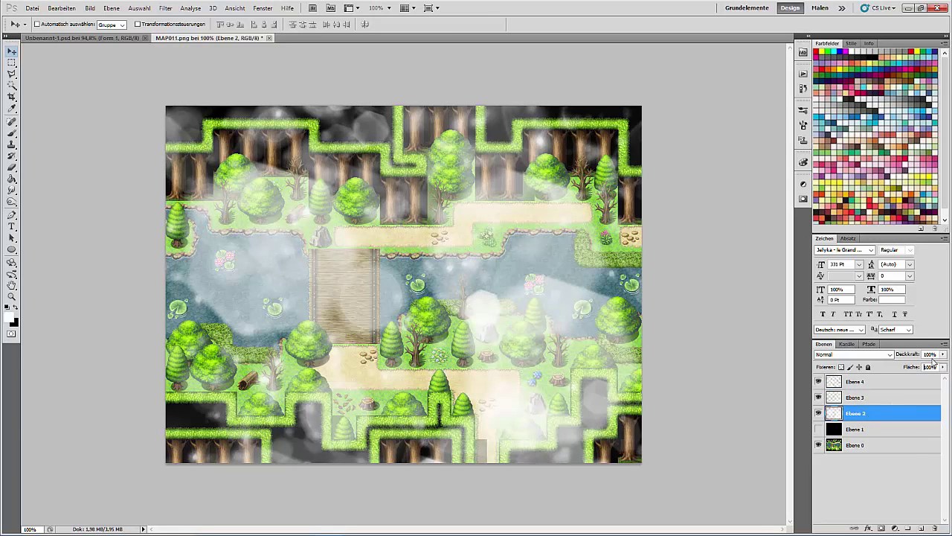
{"action": "left_click_drag", "start_coordinate": [904, 371], "coordinate": [914, 380]}
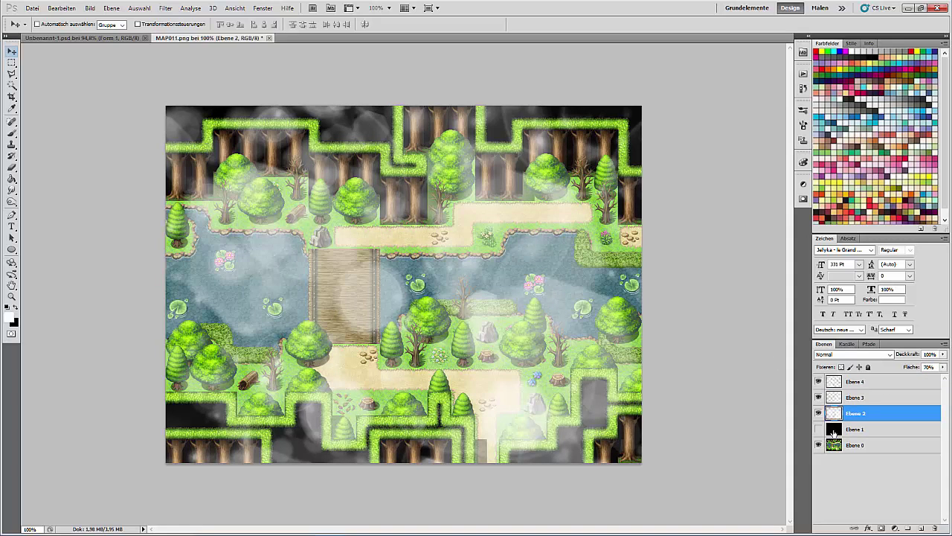
Hide the map layer Ebene 0 and export the light layers for web as PNG-24 !light11-1.png in the pictures folder
{"action": "left_click", "coordinate": [834, 433]}
{"action": "left_click", "coordinate": [819, 445]}
{"action": "left_click", "coordinate": [32, 9]}
{"action": "left_click", "coordinate": [95, 179]}
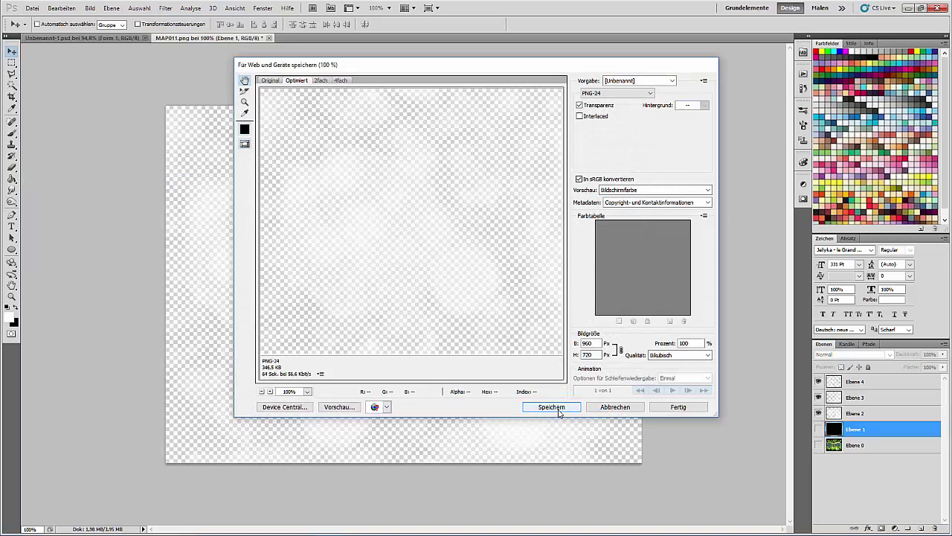
{"action": "left_click", "coordinate": [557, 407]}
{"action": "left_click", "coordinate": [575, 66]}
{"action": "left_click", "coordinate": [123, 479]}
{"action": "left_click", "coordinate": [124, 478]}
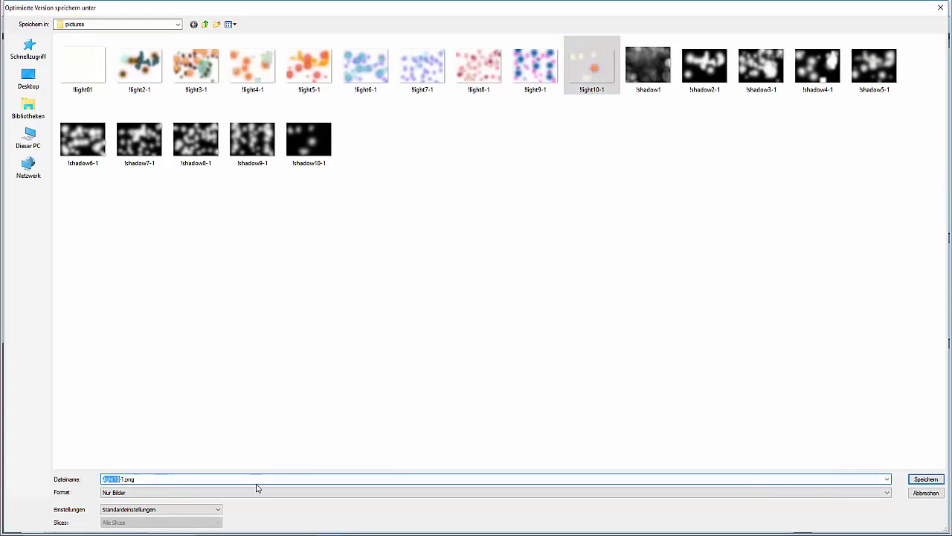
{"action": "key", "text": "Left"}
{"action": "key", "text": "BackSpace"}
{"action": "key", "text": "Return"}
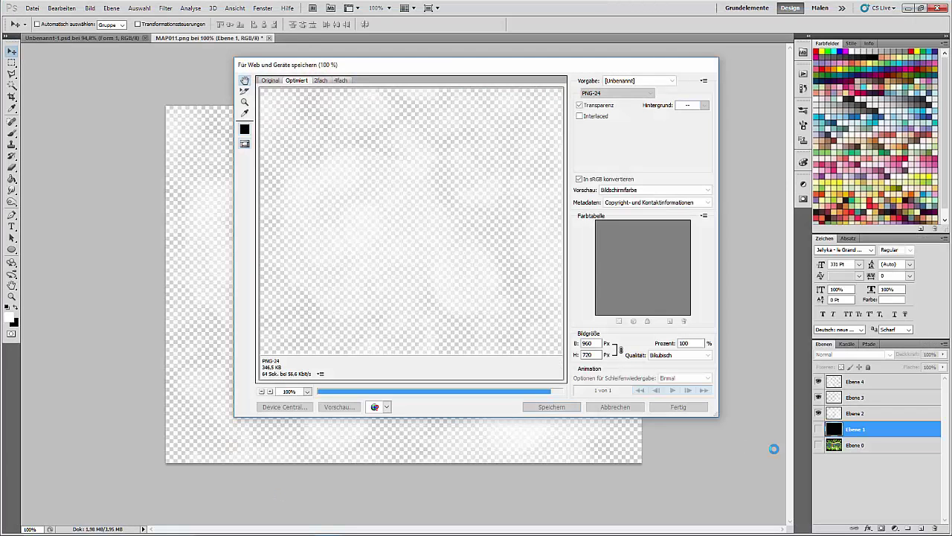
Cut the light layers' shapes out of the black layer Ebene 1, show it and hide the three light layers
{"action": "left_click", "coordinate": [834, 412], "text": "ctrl"}
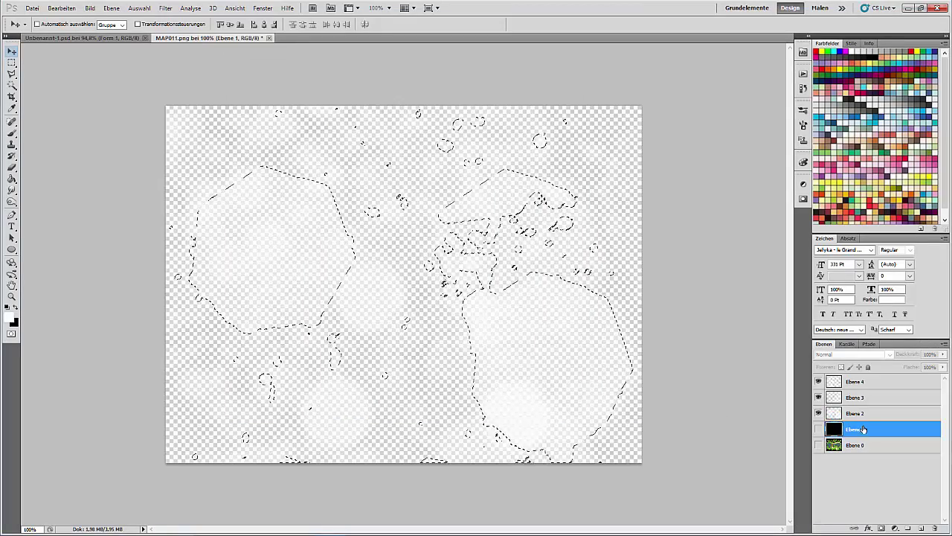
{"action": "left_click", "coordinate": [819, 428]}
{"action": "left_click_drag", "start_coordinate": [818, 413], "coordinate": [819, 381]}
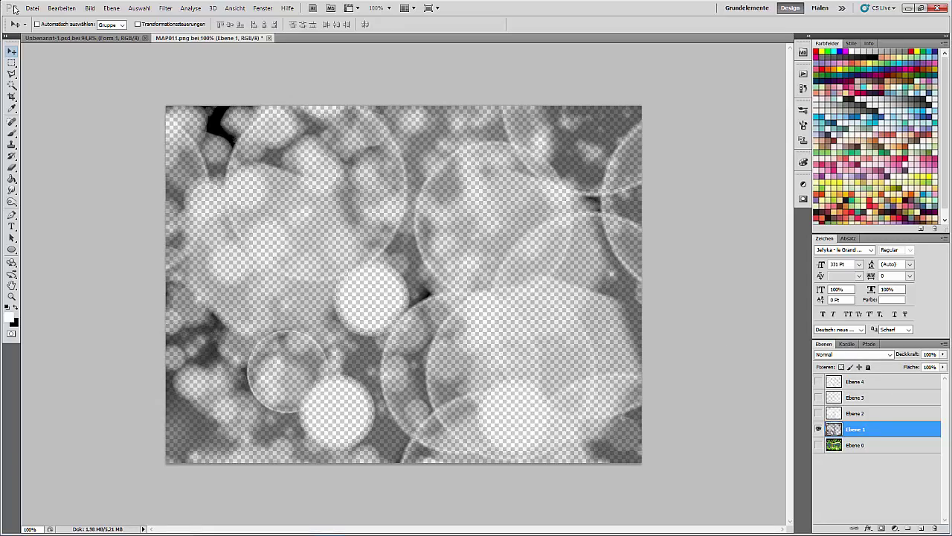
Export the shadow layer for web as PNG-24 to the pictures folder, following the !shadow10-1 naming pattern with map number 11
{"action": "left_click", "coordinate": [32, 8]}
{"action": "left_click", "coordinate": [82, 176]}
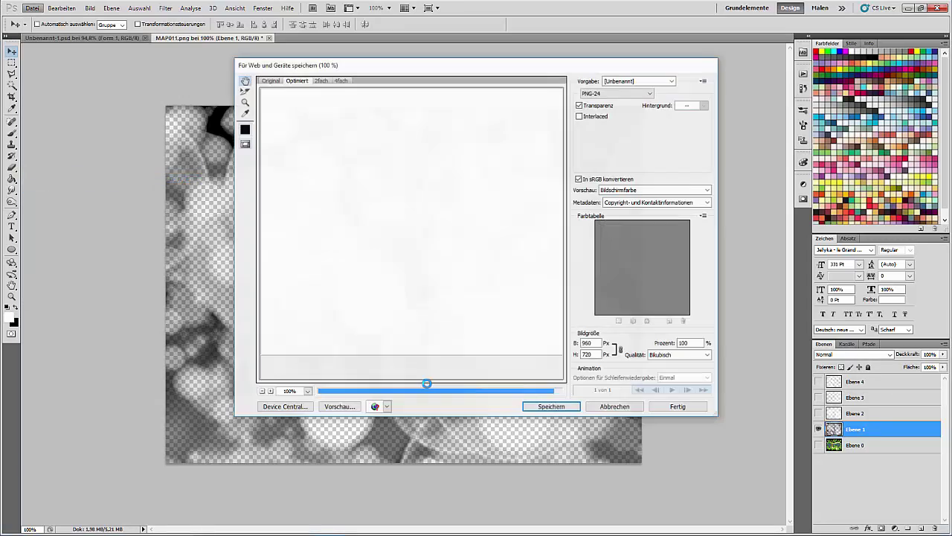
{"action": "left_click", "coordinate": [551, 407]}
{"action": "left_click", "coordinate": [351, 166]}
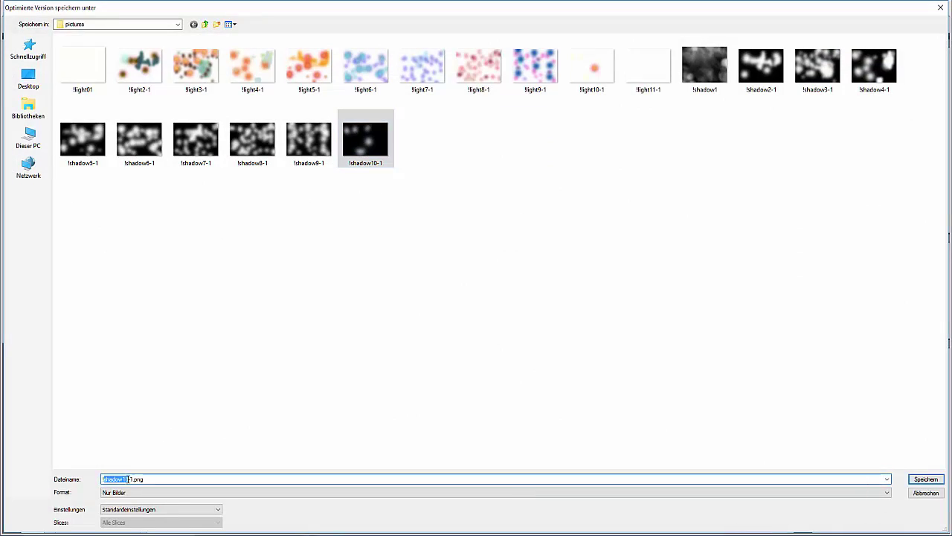
{"action": "key", "text": "Return"}
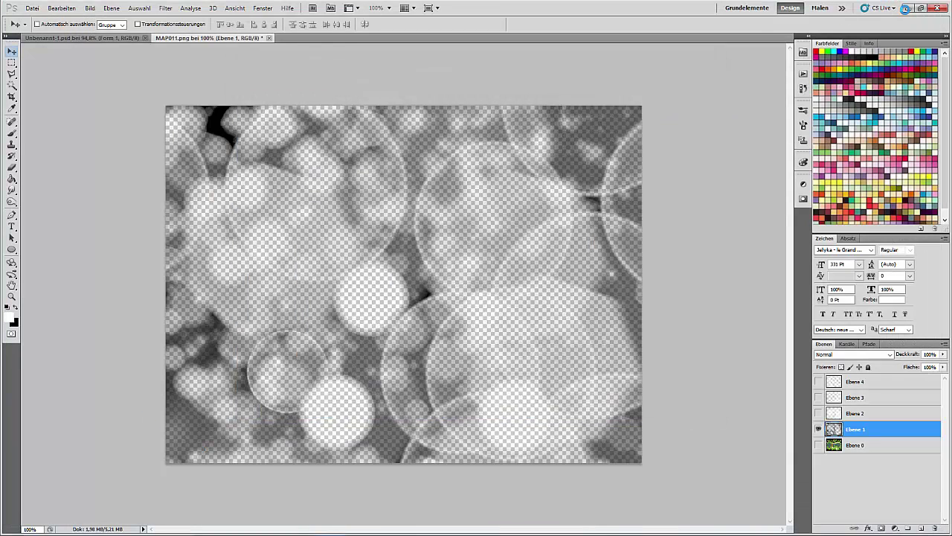
Switch back to RPG Maker MV and copy the overlay event from MAP010 to tile 19,14 on MAP011
{"action": "left_click", "coordinate": [906, 8]}
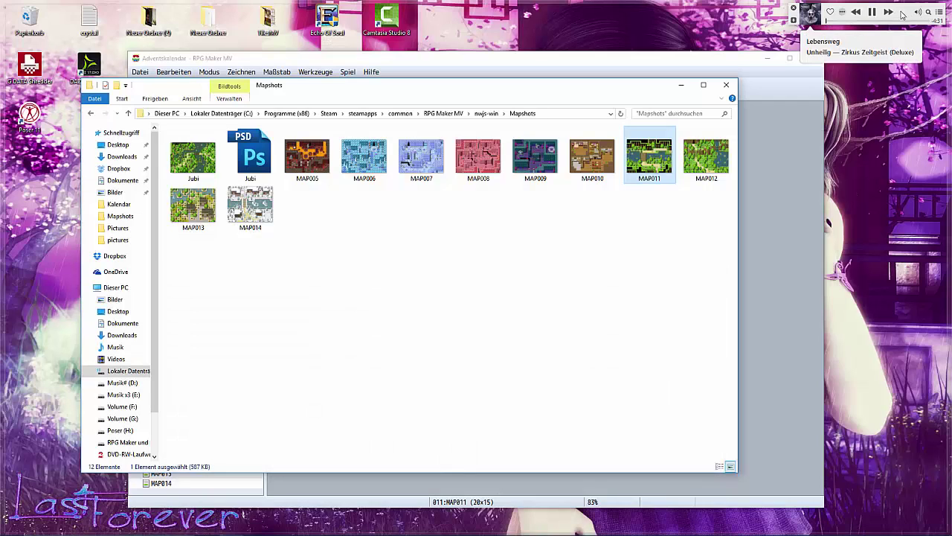
{"action": "left_click", "coordinate": [682, 86]}
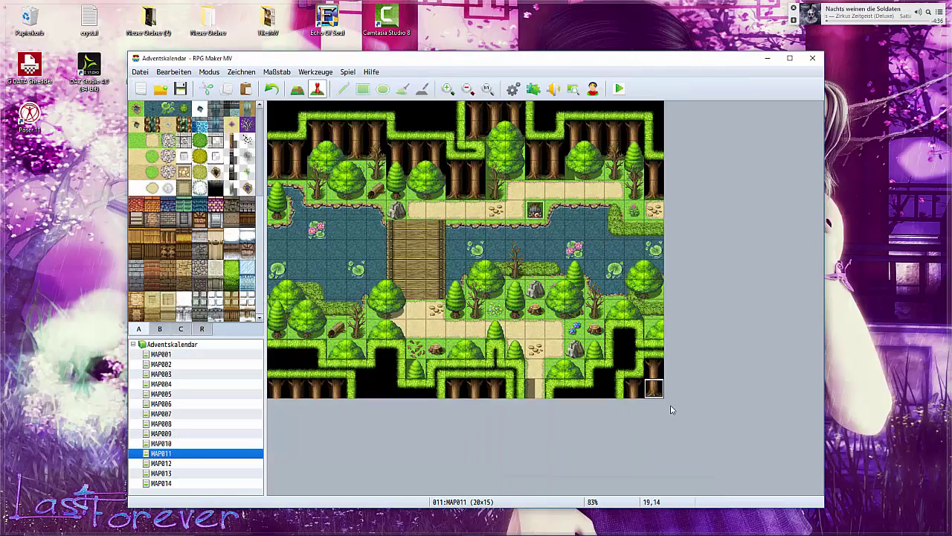
{"action": "left_click", "coordinate": [162, 444]}
{"action": "left_click", "coordinate": [161, 453]}
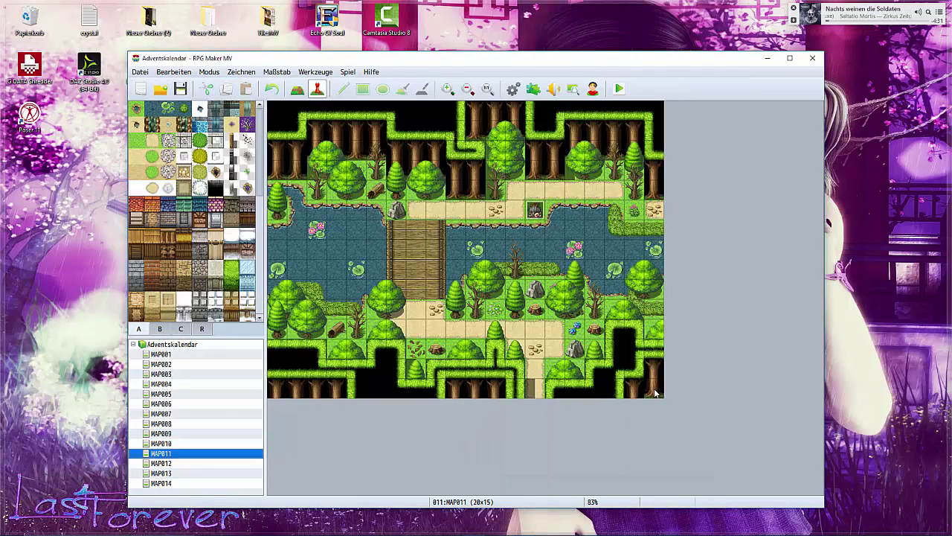
Open the overlay event on MAP011 at tile 19,14 and set its first Show Picture command to the image !light11-1
{"action": "double_click", "coordinate": [654, 387]}
{"action": "right_click", "coordinate": [546, 174]}
{"action": "left_click", "coordinate": [572, 191]}
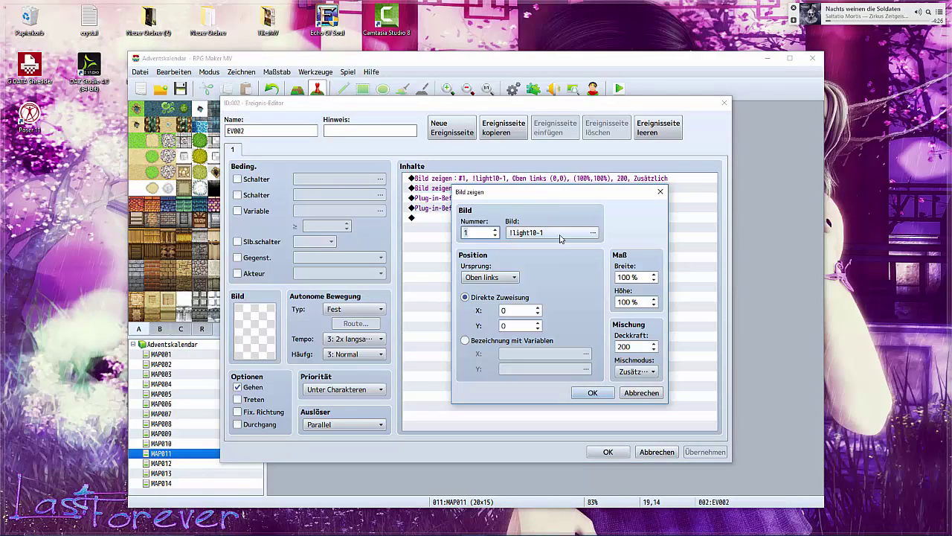
{"action": "left_click", "coordinate": [563, 236]}
{"action": "left_click", "coordinate": [426, 229]}
{"action": "left_click", "coordinate": [665, 405]}
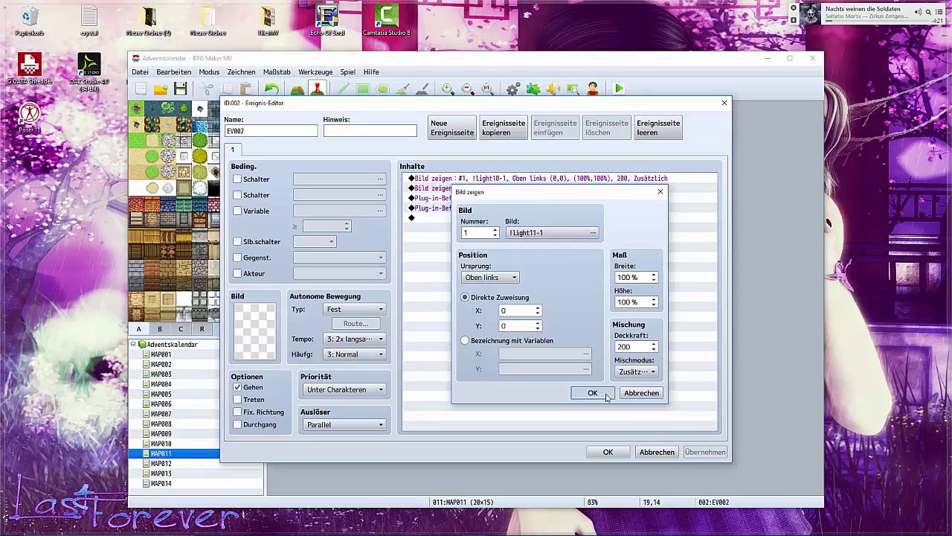
{"action": "left_click", "coordinate": [605, 393]}
Set the event's second Show Picture command to the image !shadow11-1 and save the event
{"action": "right_click", "coordinate": [592, 186]}
{"action": "left_click", "coordinate": [618, 203]}
{"action": "left_click", "coordinate": [542, 235]}
{"action": "left_click", "coordinate": [434, 310]}
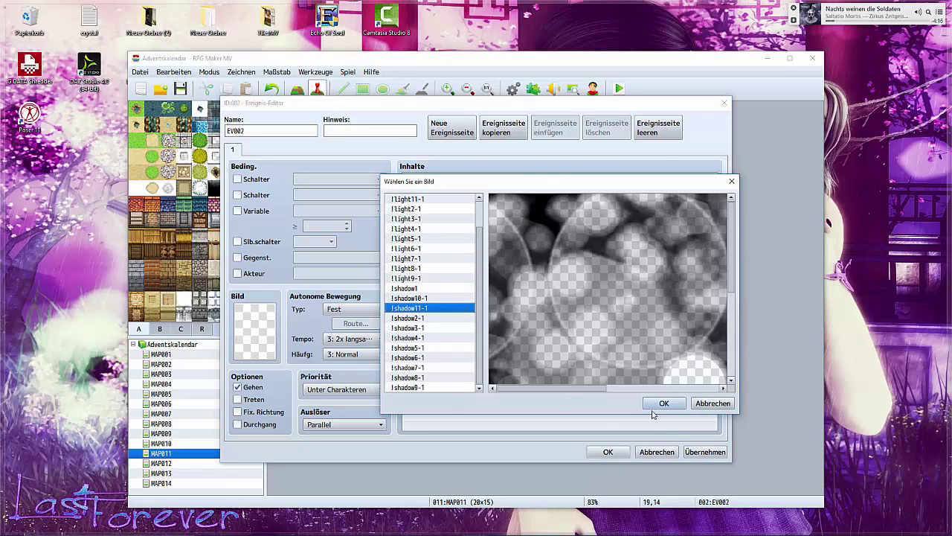
{"action": "left_click", "coordinate": [664, 404]}
{"action": "left_click", "coordinate": [597, 391]}
{"action": "left_click", "coordinate": [608, 452]}
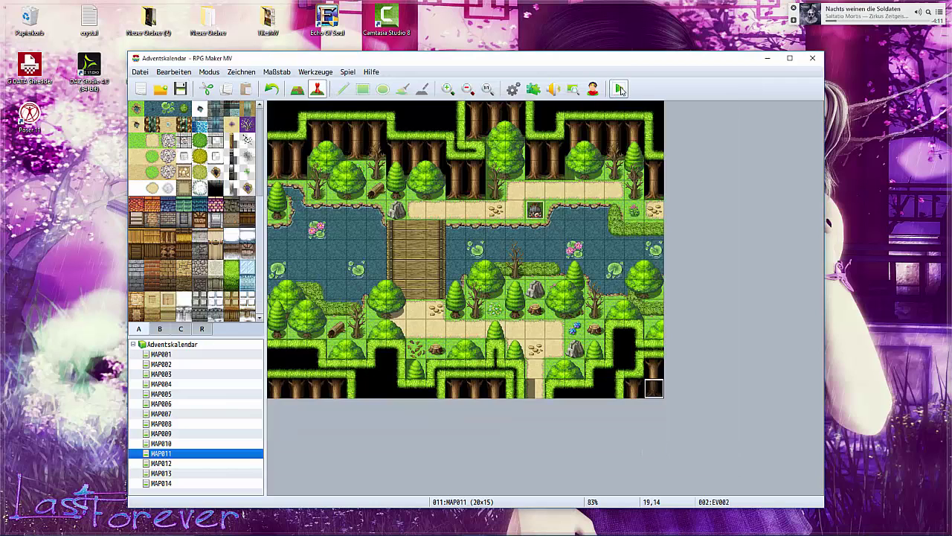
Set the player's starting position to tile 16,4 on MAP011
{"action": "right_click", "coordinate": [598, 192]}
{"action": "mouse_move", "coordinate": [634, 287]}
{"action": "left_click", "coordinate": [745, 287]}
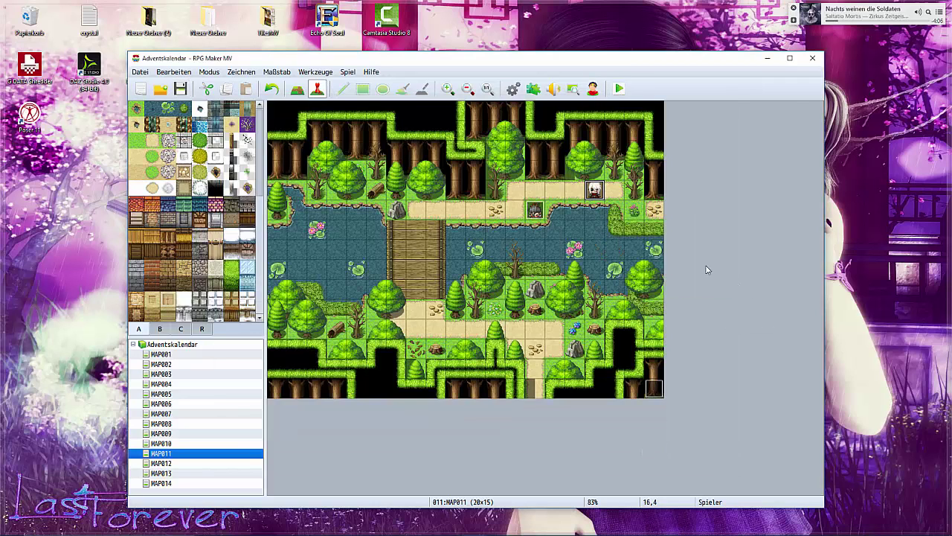
Playtest MAP011, walking the character over the bridge and back to check the light and shadow overlays, and close the game
{"action": "left_click", "coordinate": [619, 89]}
{"action": "left_click", "coordinate": [439, 309]}
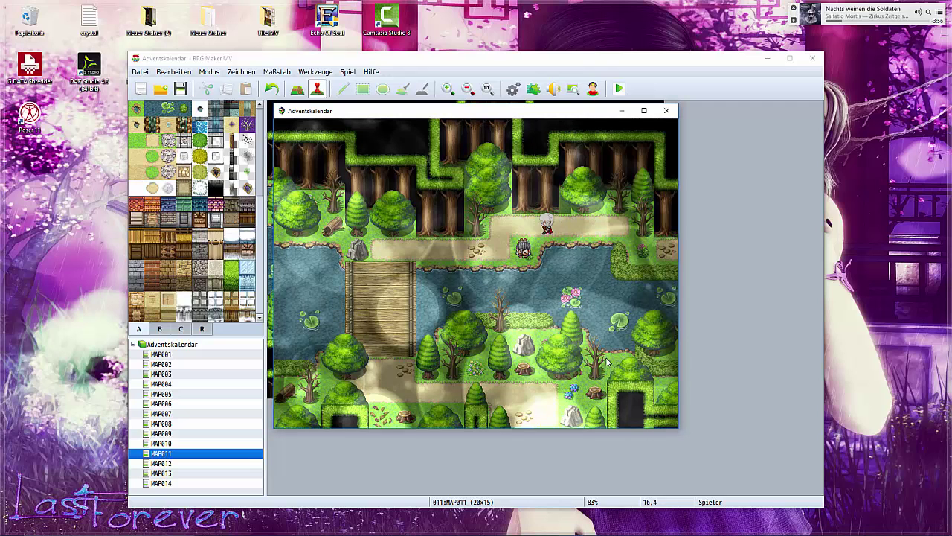
{"action": "key", "text": "Left"}
{"action": "key", "text": "Down"}
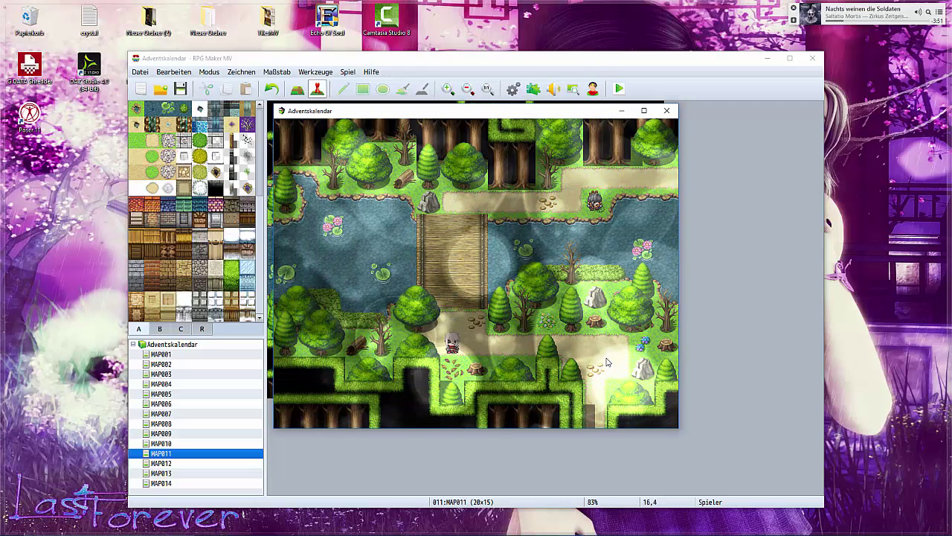
{"action": "key", "text": "Right"}
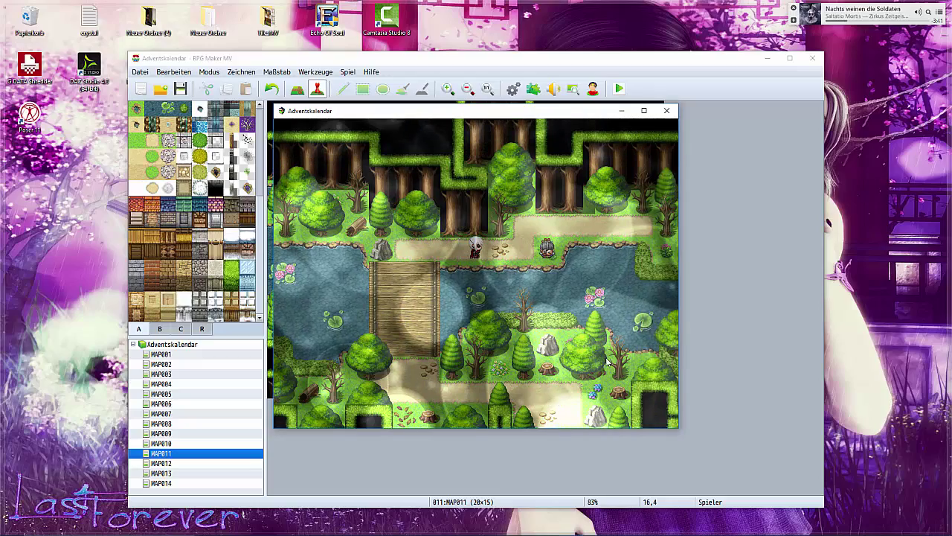
{"action": "left_click", "coordinate": [667, 111]}
Switch to Photoshop, hide the shadow layer Ebene 1 and show only the light layers Ebene 3 and Ebene 4
{"action": "left_click", "coordinate": [376, 529]}
{"action": "left_click", "coordinate": [376, 529]}
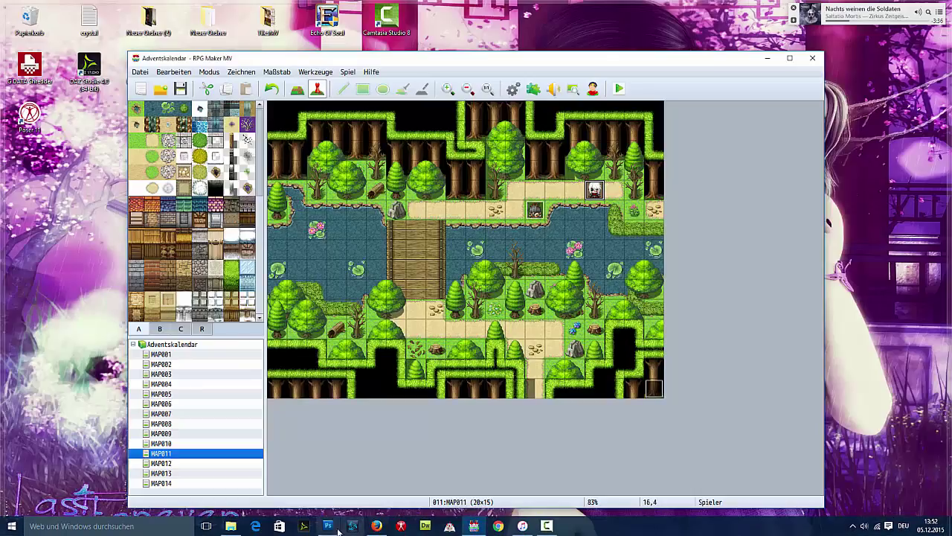
{"action": "left_click", "coordinate": [329, 527]}
{"action": "left_click", "coordinate": [819, 429]}
{"action": "left_click", "coordinate": [819, 413]}
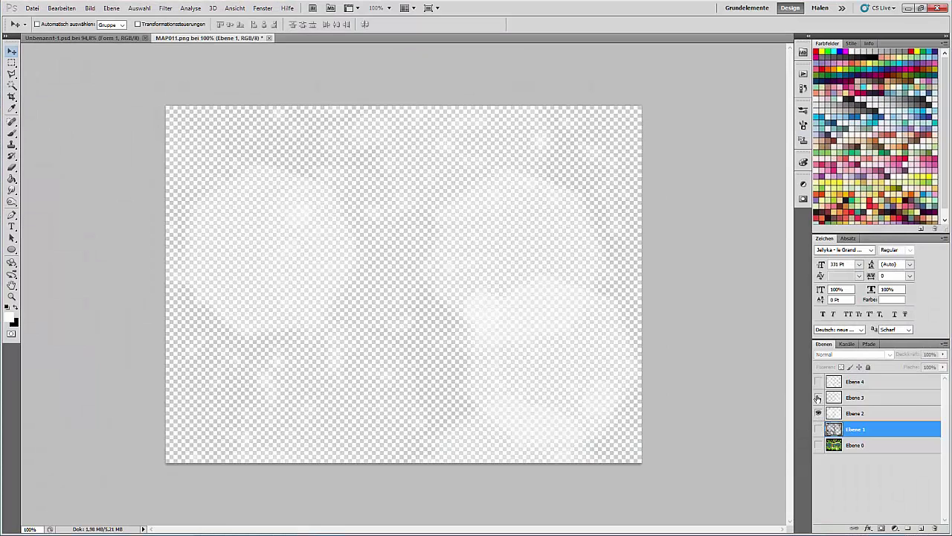
{"action": "left_click", "coordinate": [819, 413]}
{"action": "left_click", "coordinate": [819, 397]}
{"action": "left_click", "coordinate": [819, 383]}
{"action": "left_click", "coordinate": [31, 8]}
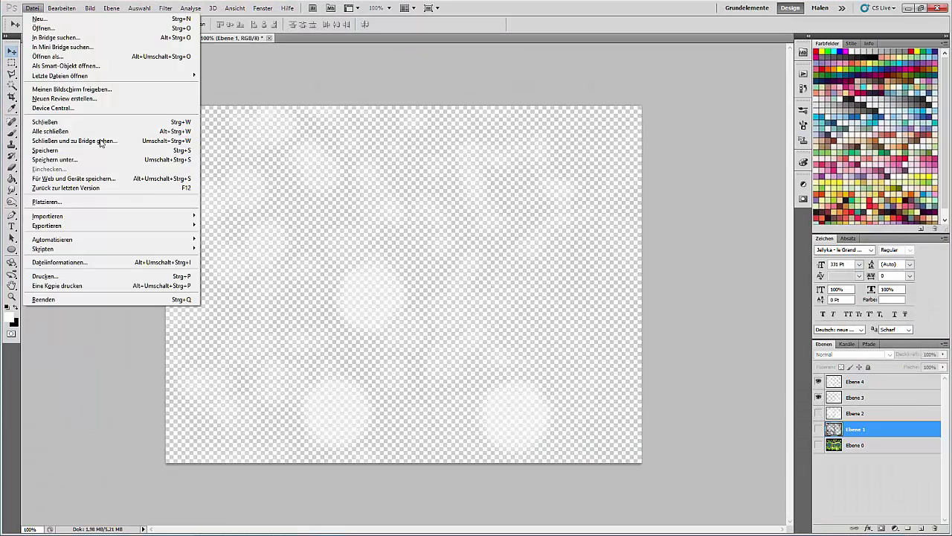
{"action": "left_click", "coordinate": [103, 179]}
{"action": "left_click", "coordinate": [552, 408]}
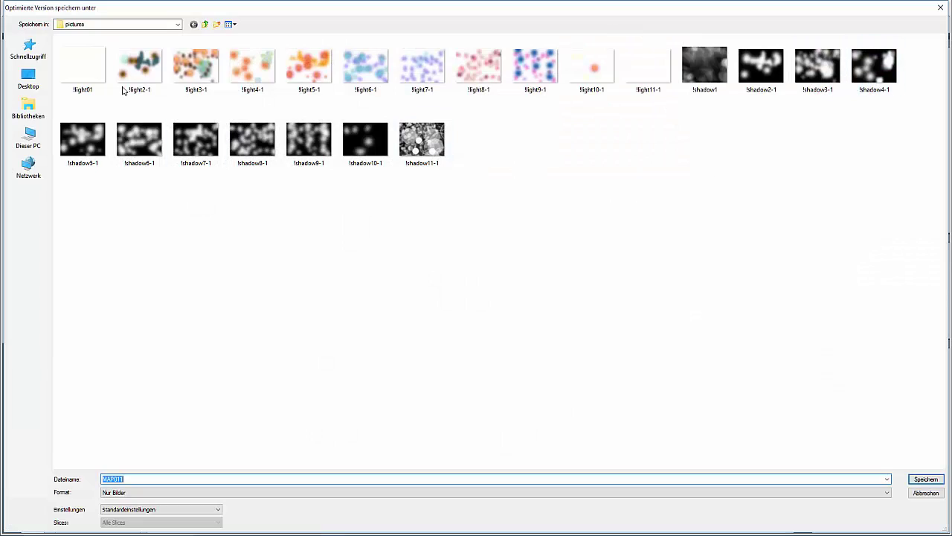
{"action": "left_click", "coordinate": [940, 8]}
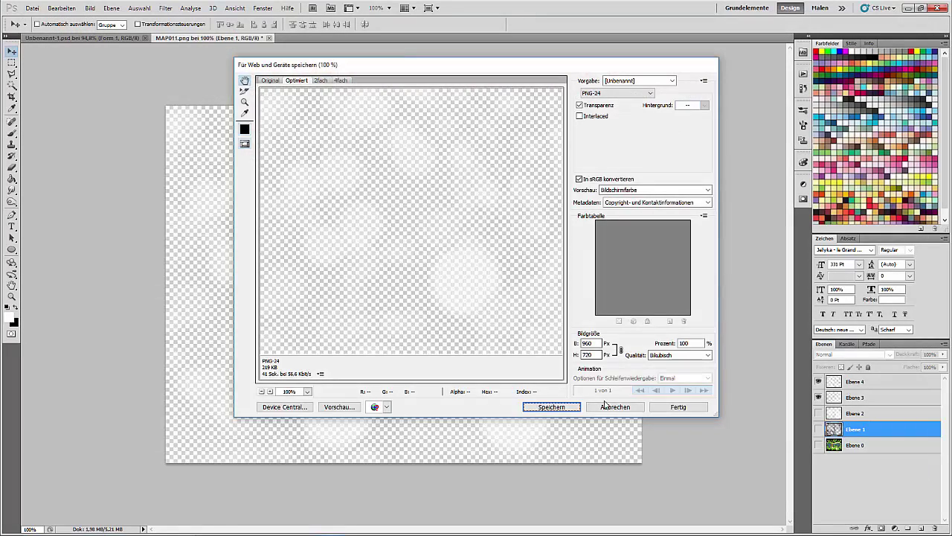
{"action": "left_click", "coordinate": [606, 405]}
{"action": "left_click", "coordinate": [908, 7]}
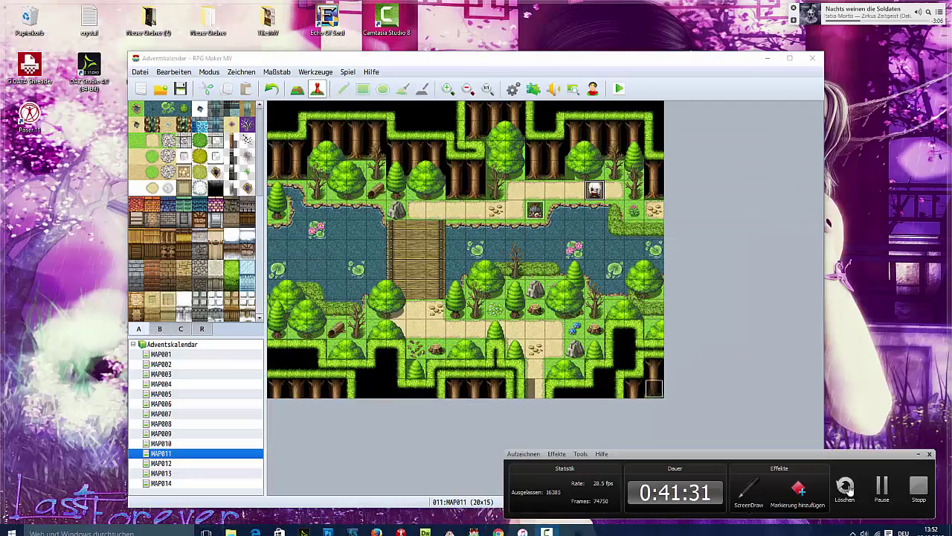